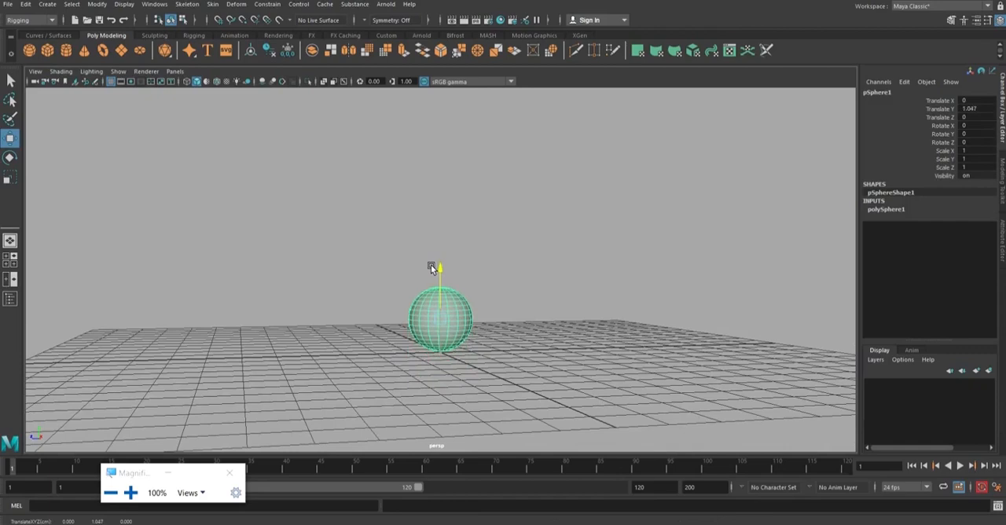
Rename the sphere as Parent.
right_click_drag(430, 266, 498, 293, "alt")
left_click_drag(498, 293, 523, 267, "alt")
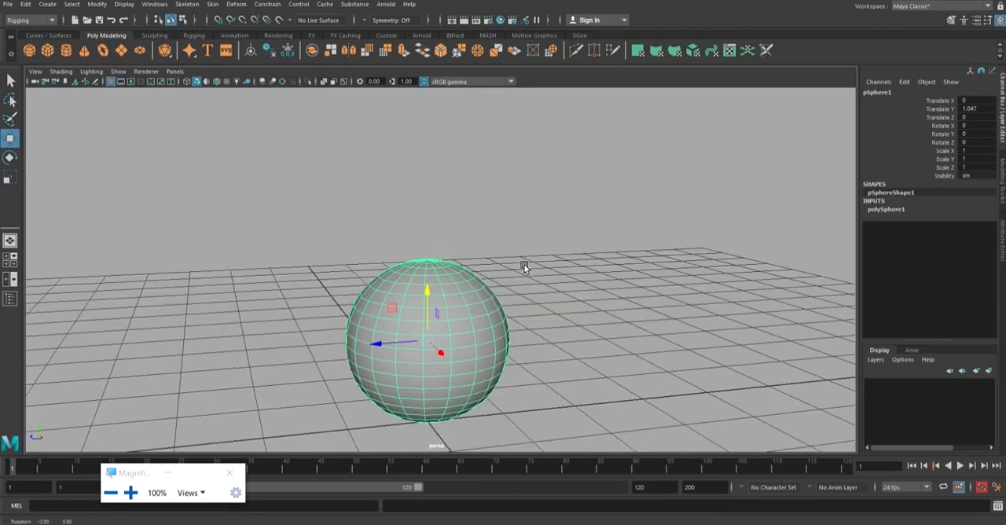
double_click(906, 91)
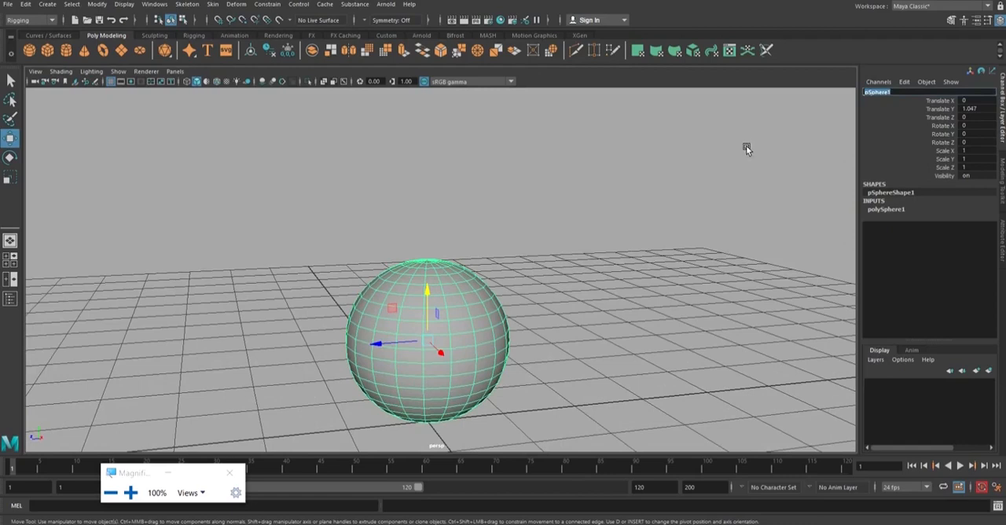
type("Parent")
key("Return")
Create a polygon cube and move it beside the sphere to about Translate Y 0.694 and Translate Z -2.255.
scroll(604, 245, "down", 2)
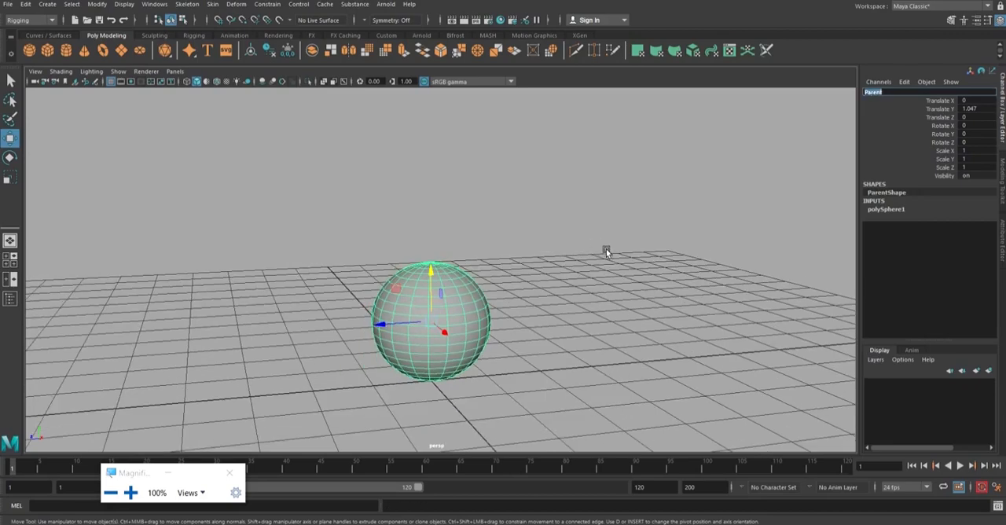
left_click_drag(606, 251, 562, 236, "alt")
left_click(560, 230)
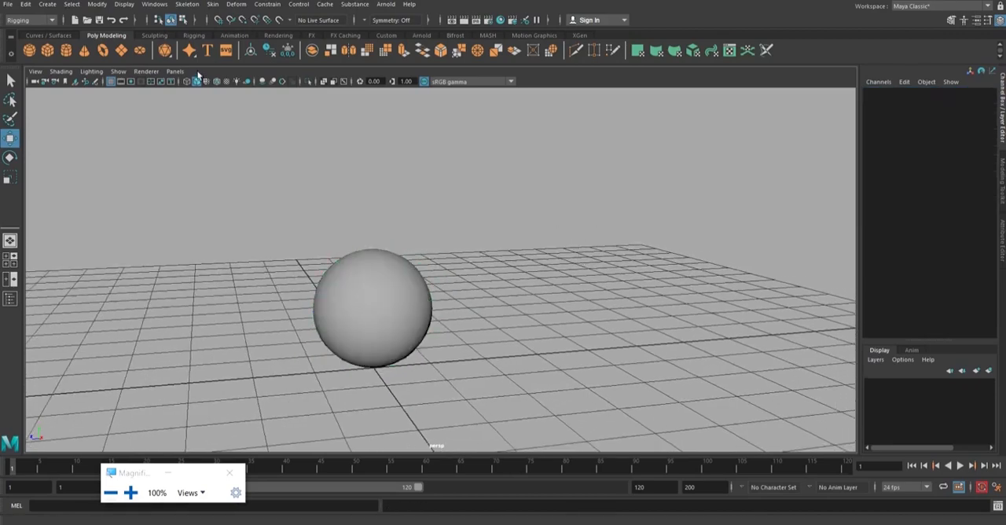
left_click(45, 57)
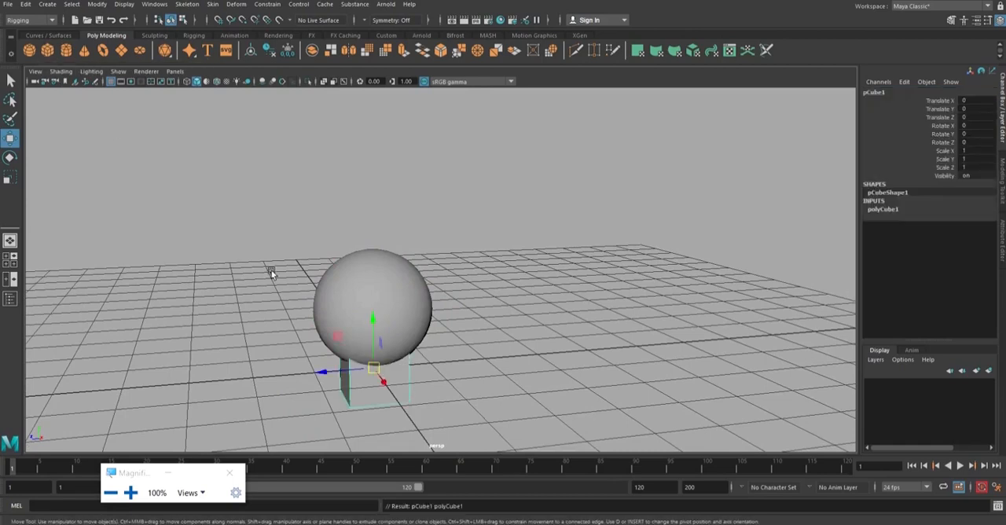
left_click_drag(313, 377, 440, 357)
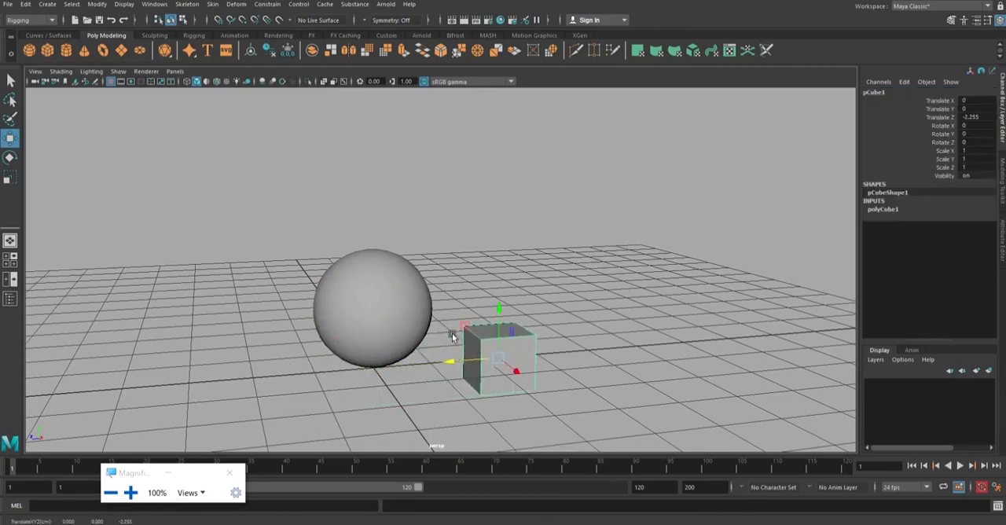
left_click_drag(500, 305, 501, 269)
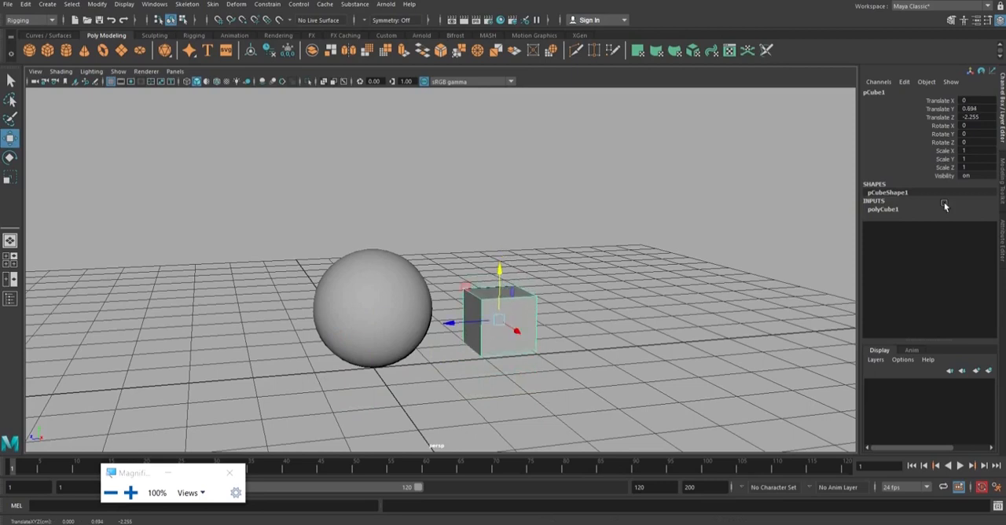
Rename the cube as Child.
double_click(923, 93)
type("Child")
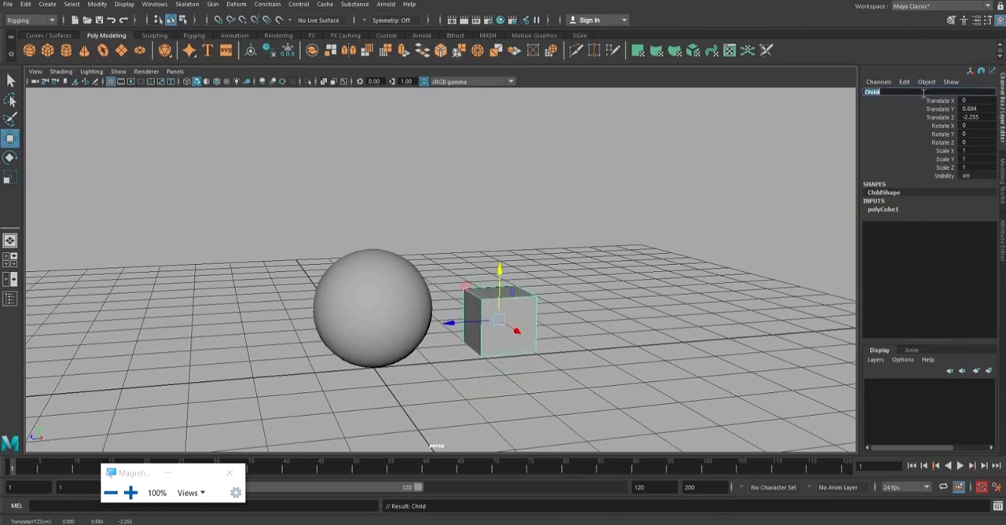
key("Return")
Reposition the cube farther from the sphere, at about Translate Y 0.559 and Translate Z -3.077.
left_click(684, 293)
mouse_move(684, 293)
left_mouse_down("alt")
mouse_move(629, 272)
mouse_move(672, 278)
left_mouse_up("alt")
left_click(532, 306)
left_click_drag(532, 307, 496, 286, "alt")
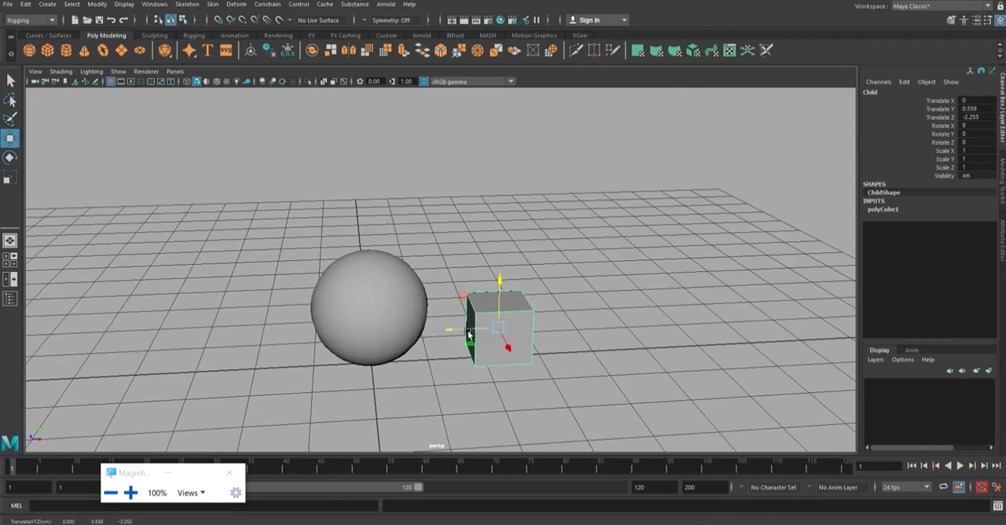
left_click_drag(464, 326, 548, 261)
left_click(472, 232)
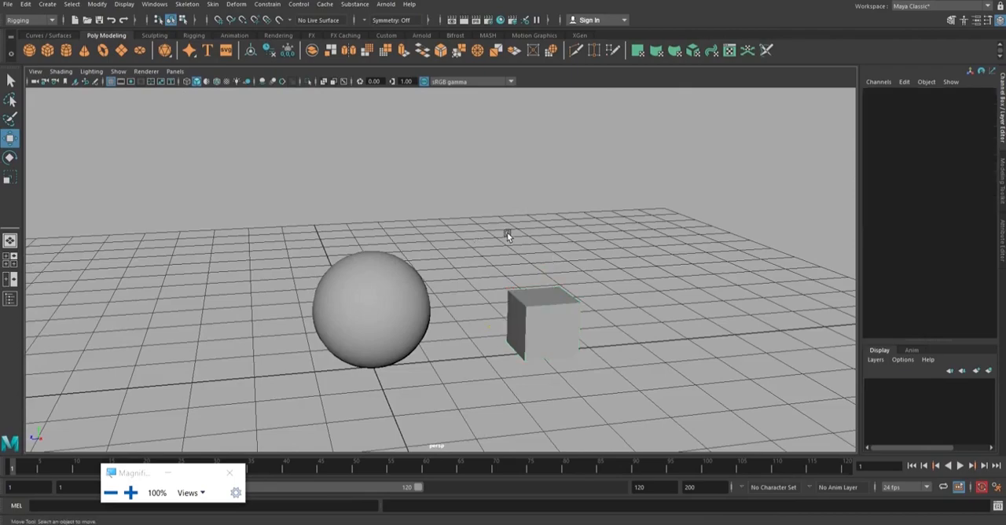
mouse_move(509, 234)
left_mouse_down("alt")
mouse_move(400, 229)
mouse_move(526, 229)
left_mouse_up("alt")
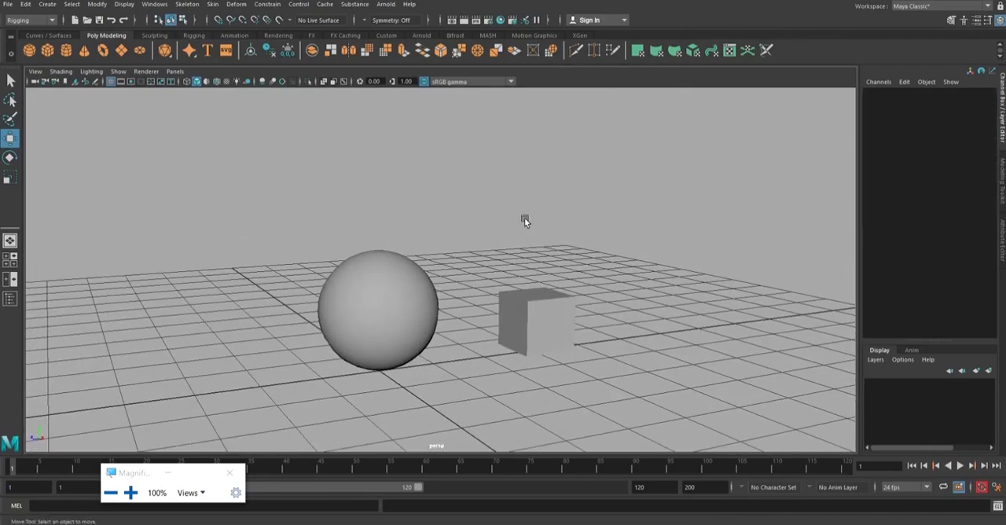
left_click(421, 275)
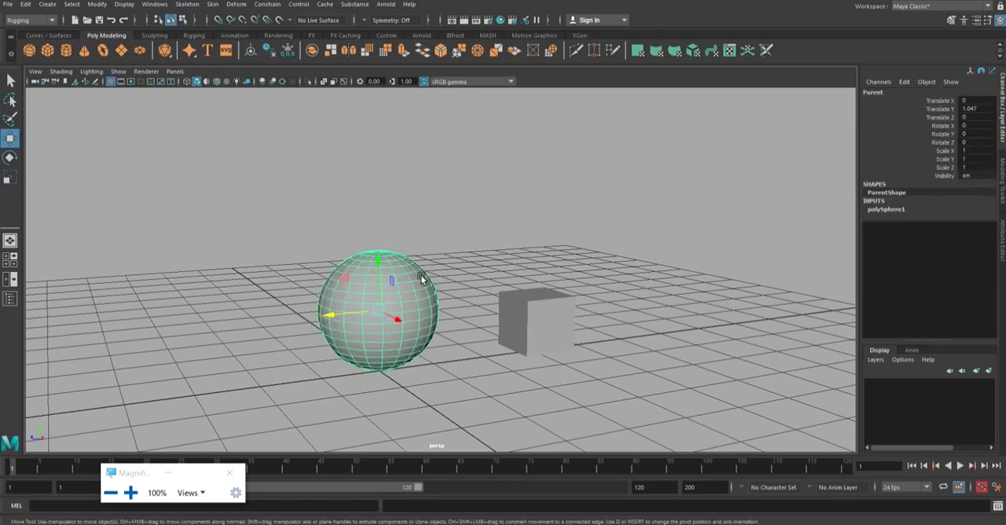
left_click(524, 293)
left_click_drag(508, 190, 484, 186, "alt")
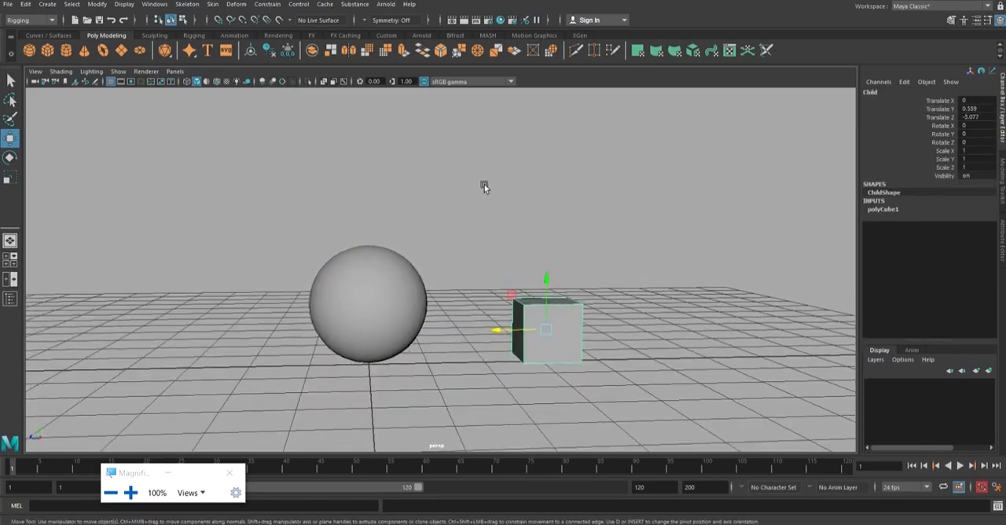
left_click(484, 186)
left_click_drag(519, 216, 530, 218, "alt")
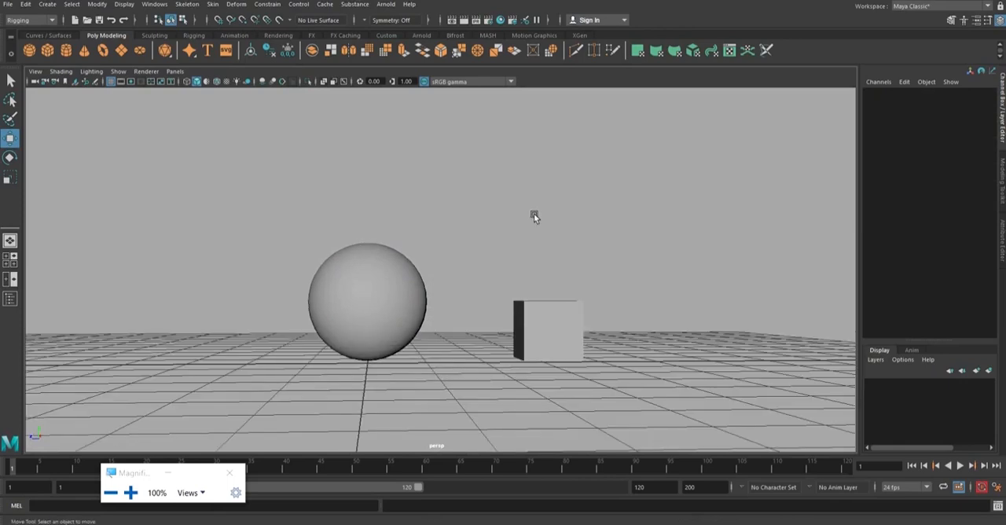
Set the sphere's Translate Y to 0.
left_click(412, 275)
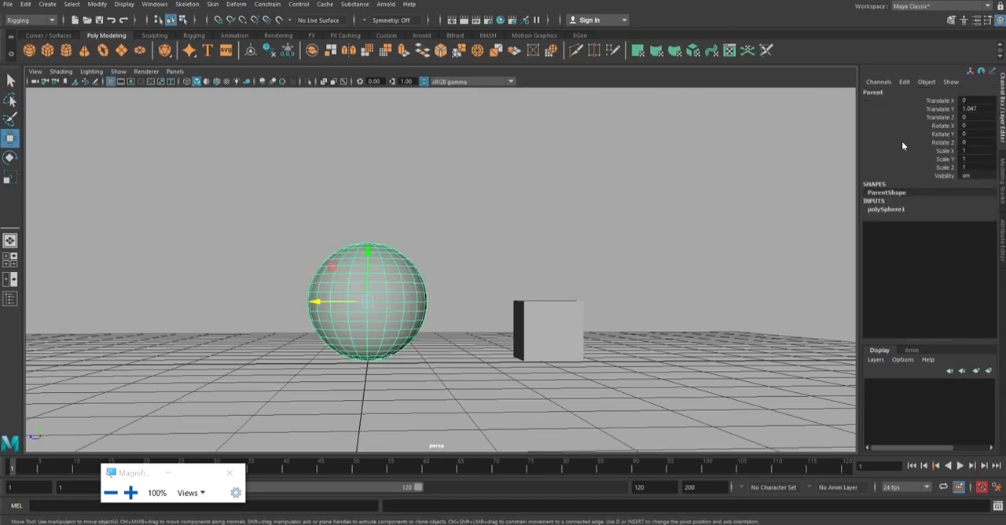
key("super+plus")
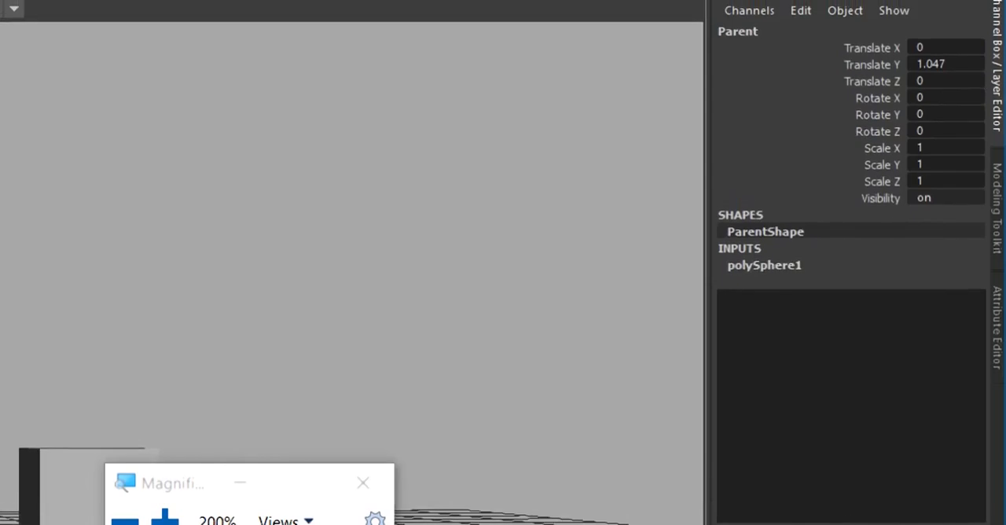
left_click(940, 63)
type("0")
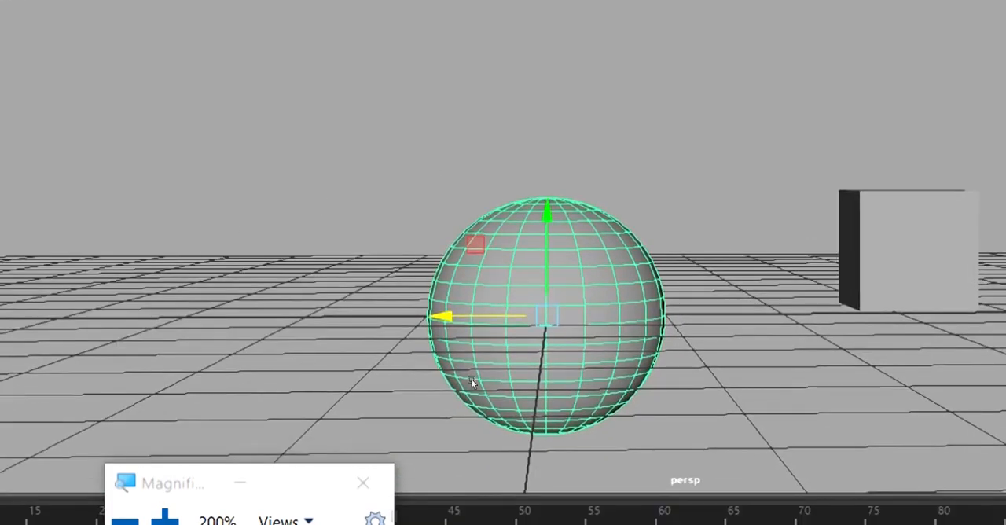
left_click(404, 330)
key("ctrl+z")
Raise the sphere back above the grid to about Translate Y 0.981.
left_click_drag(400, 328, 344, 316, "alt")
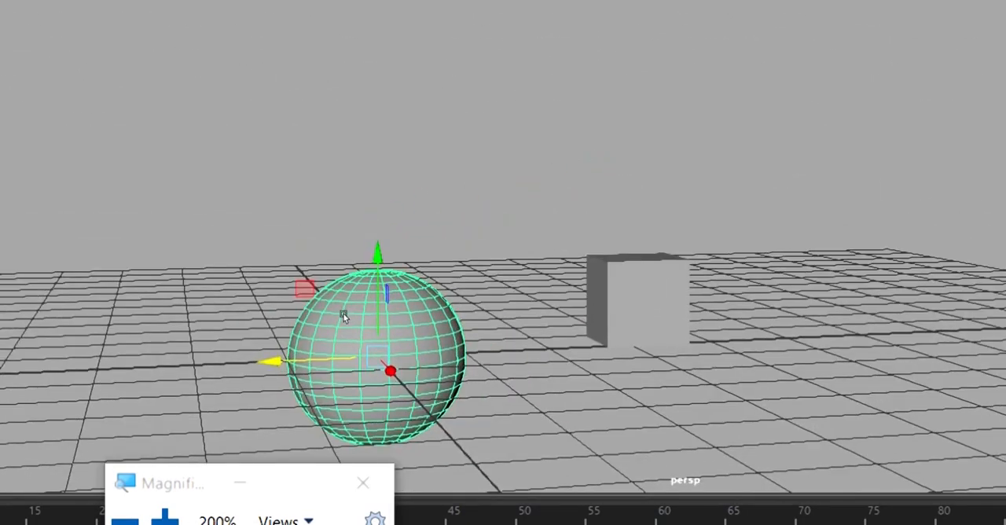
scroll(361, 308, "down", 2)
middle_click_drag(414, 272, 367, 283, "alt")
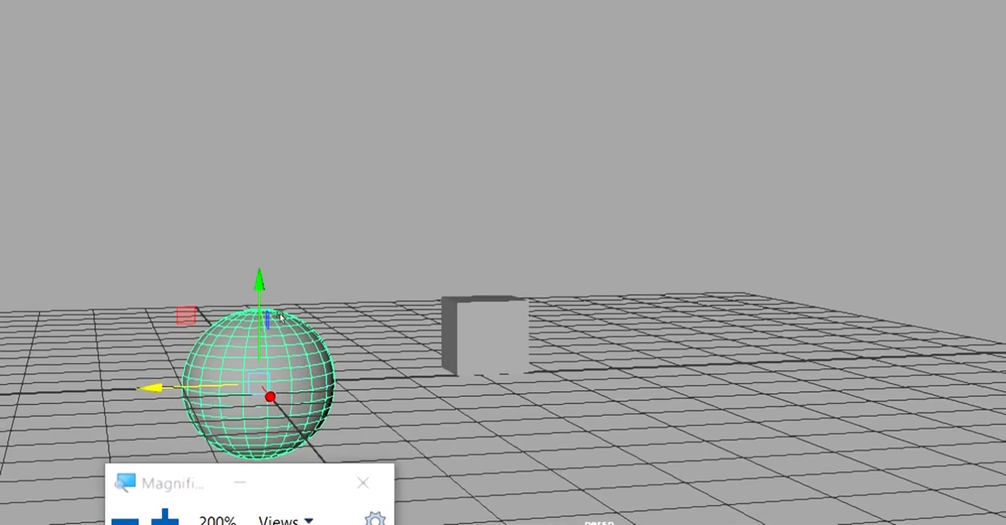
left_click_drag(265, 316, 260, 288)
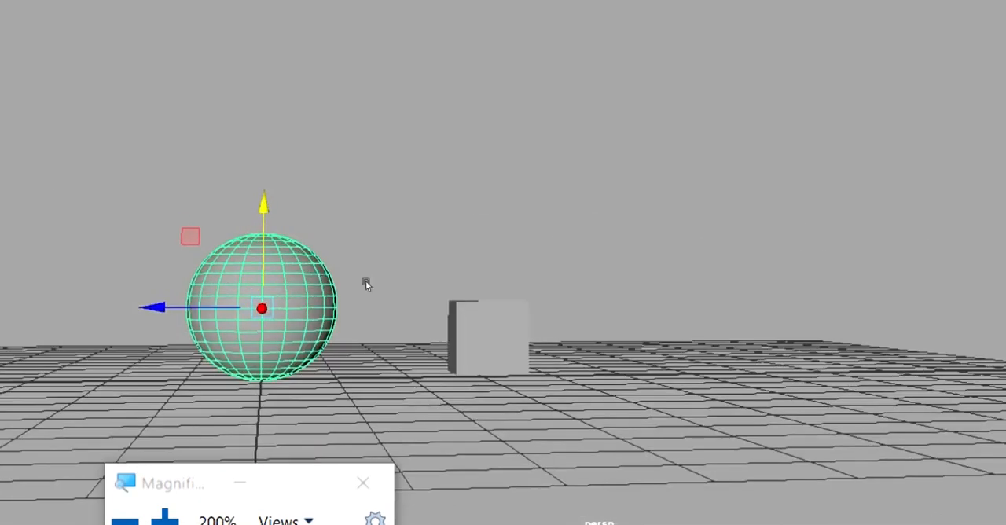
Inspect the sphere and cube from several angles to check how they sit on the grid.
left_click_drag(366, 283, 548, 292, "alt")
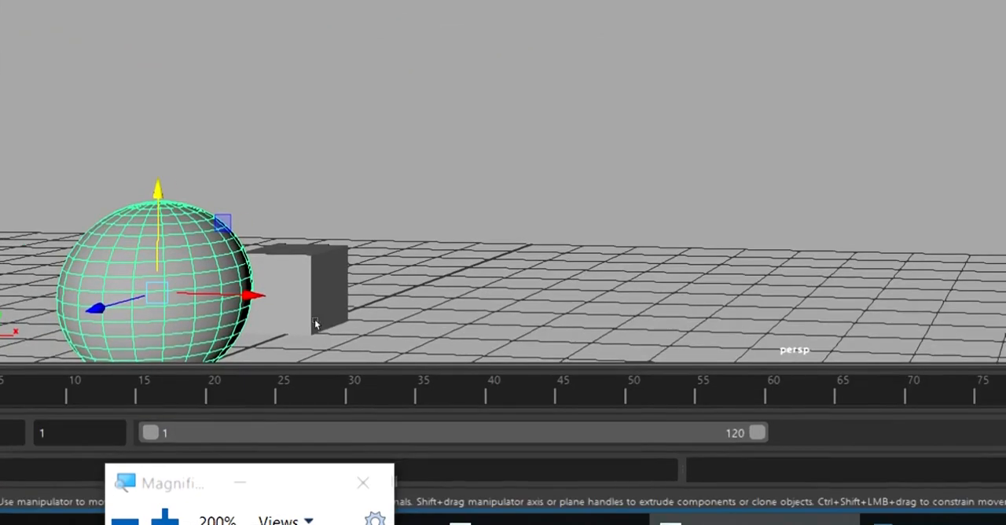
middle_click_drag(316, 324, 422, 318, "alt")
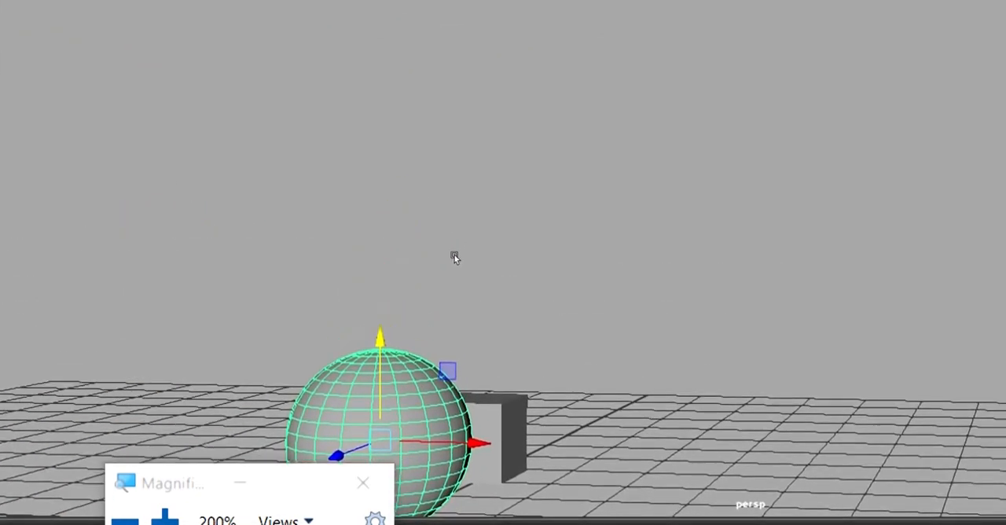
scroll(454, 299, "down", 3)
middle_click_drag(474, 297, 437, 329, "alt")
left_click_drag(437, 328, 399, 353, "alt")
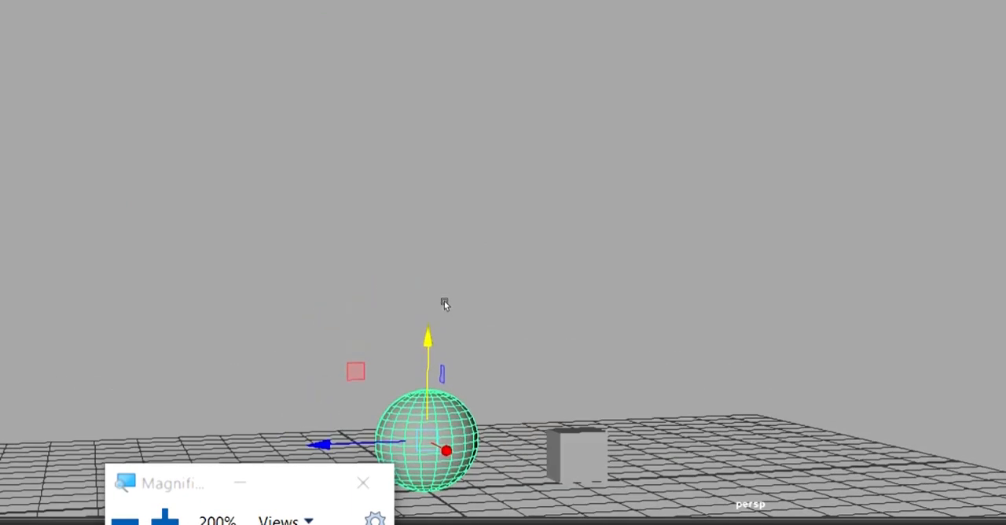
key("super+minus")
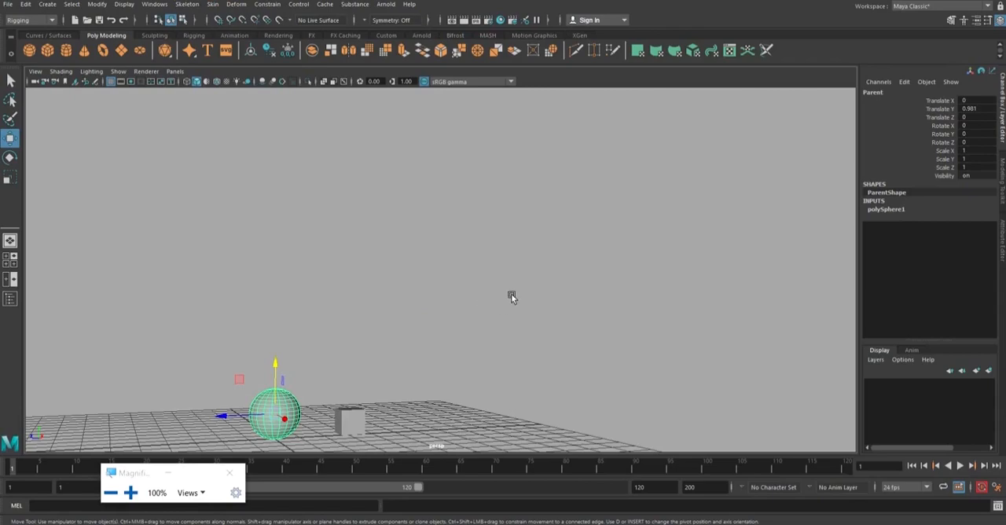
middle_click_drag(456, 333, 617, 284, "alt")
right_click_drag(617, 285, 688, 365, "alt")
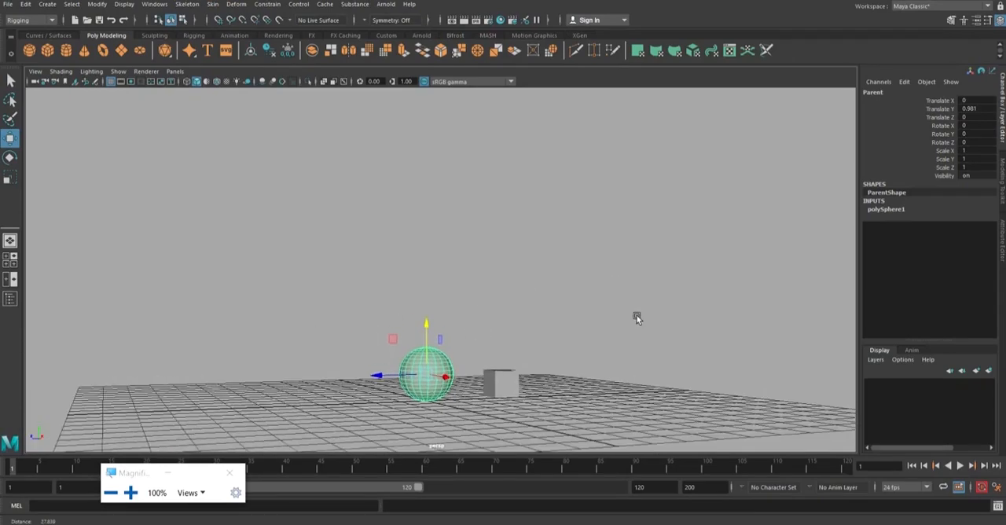
middle_click_drag(688, 365, 661, 283, "alt")
left_click_drag(661, 284, 641, 297, "alt")
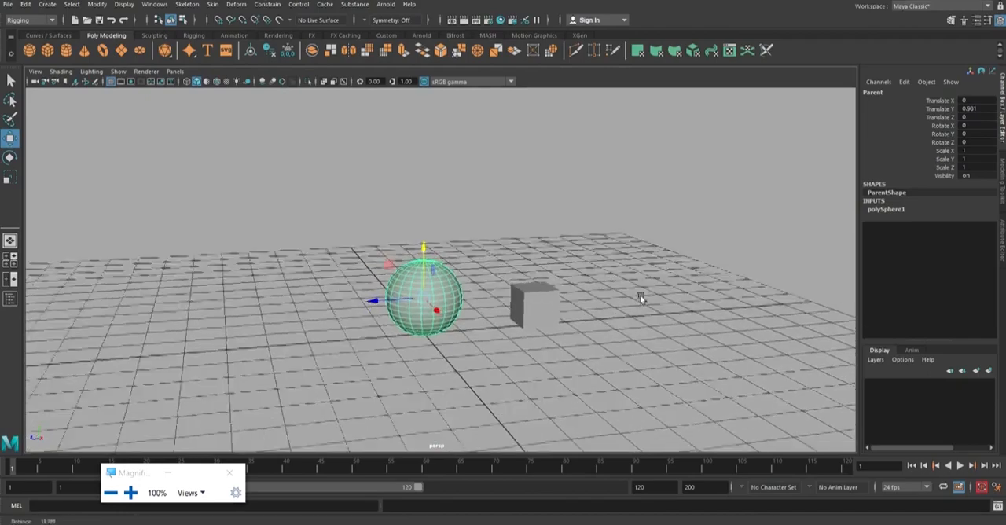
right_click_drag(642, 298, 663, 282, "alt")
left_click_drag(663, 281, 635, 266, "alt")
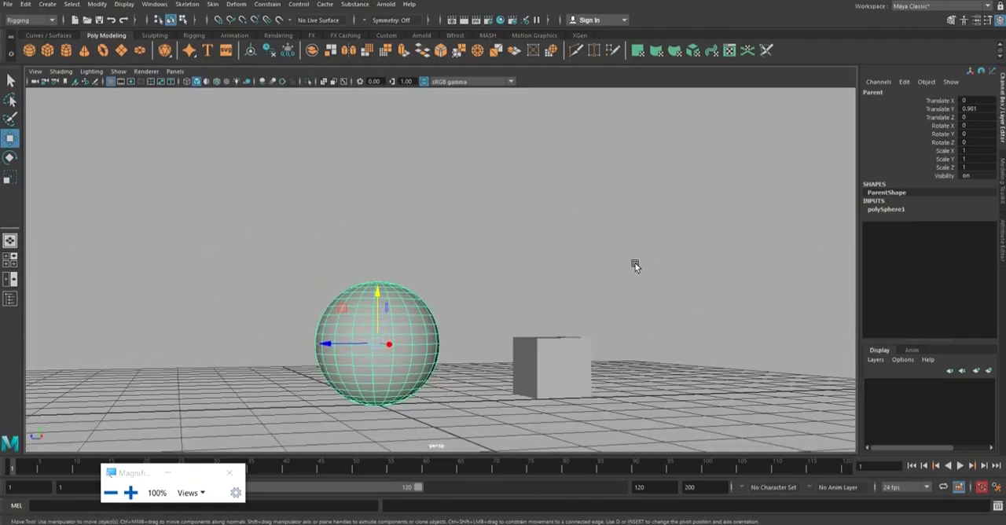
Freeze the sphere's transformations with Translate, Rotate and Scale enabled, and deselect it.
left_click(594, 256)
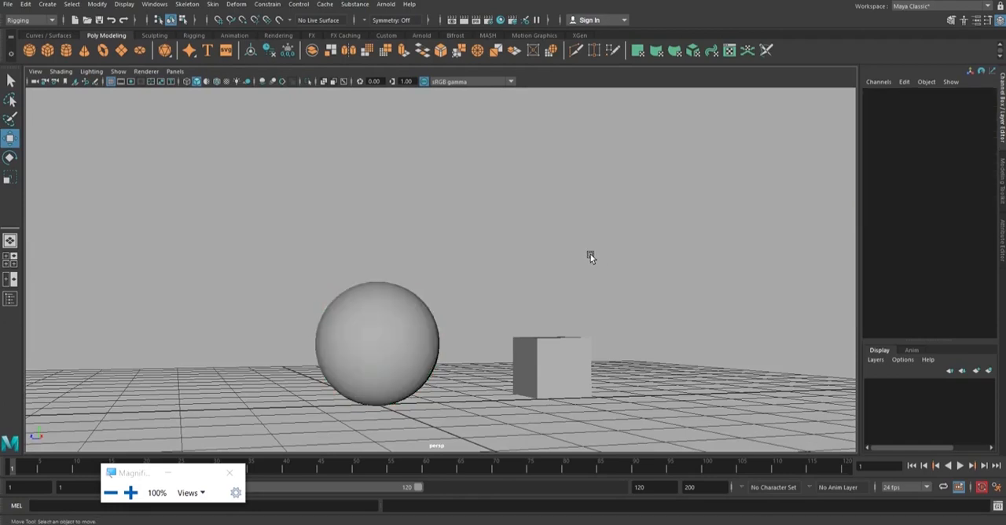
left_click(373, 296)
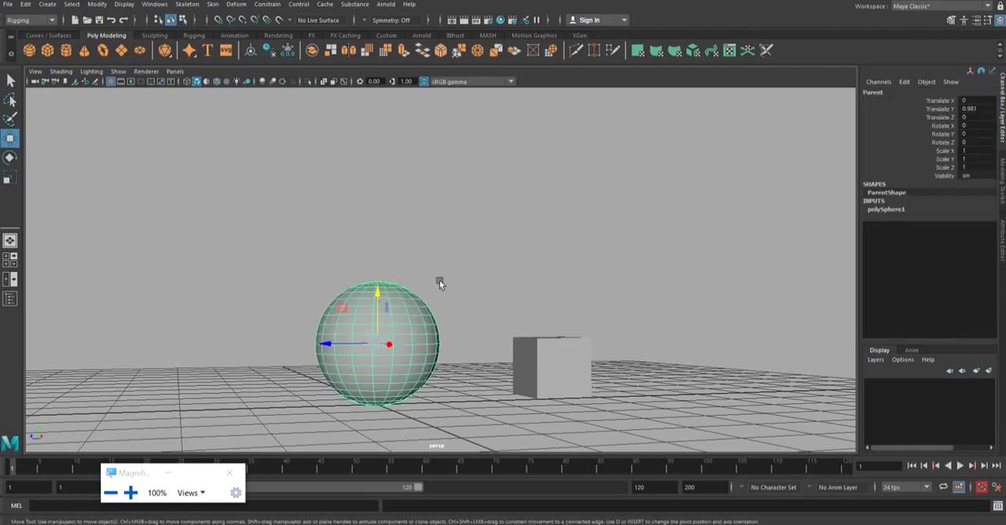
left_click(100, 5)
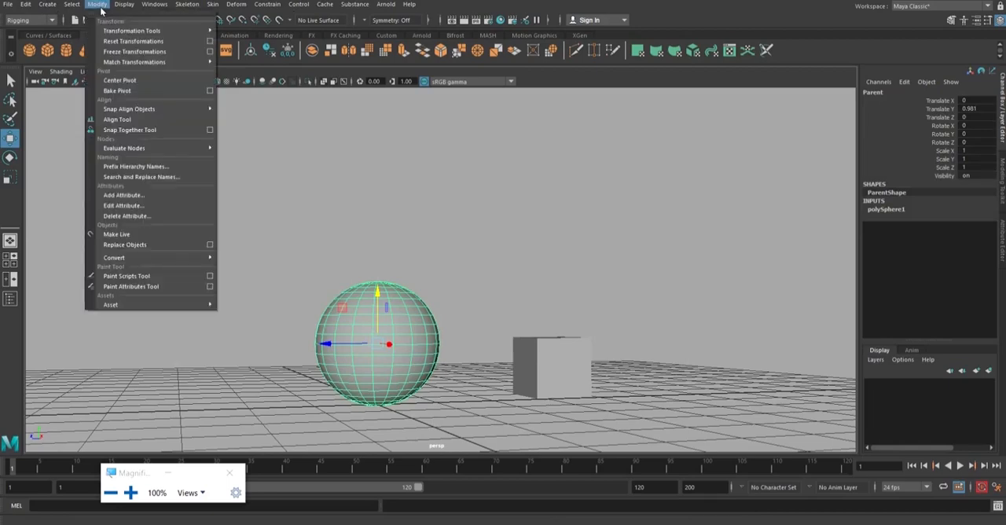
key("super+plus")
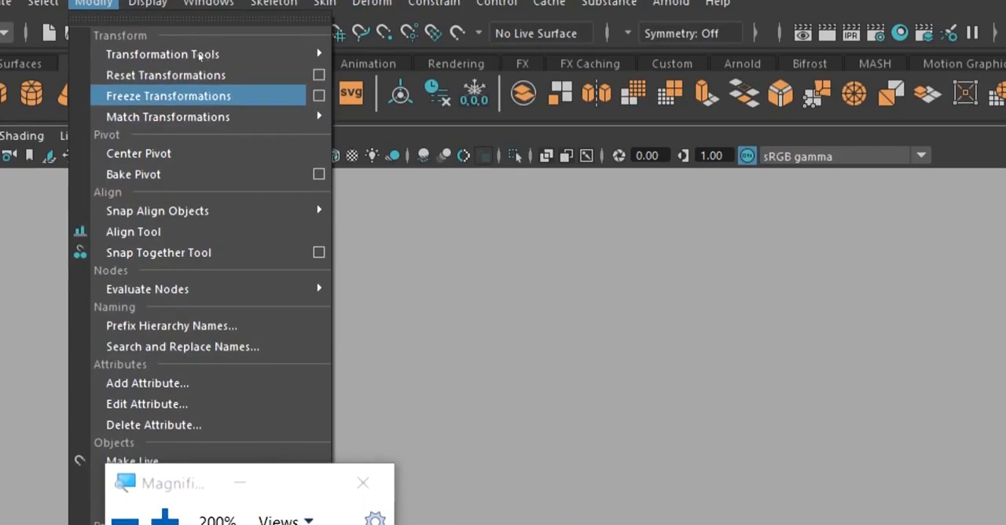
left_click(212, 96)
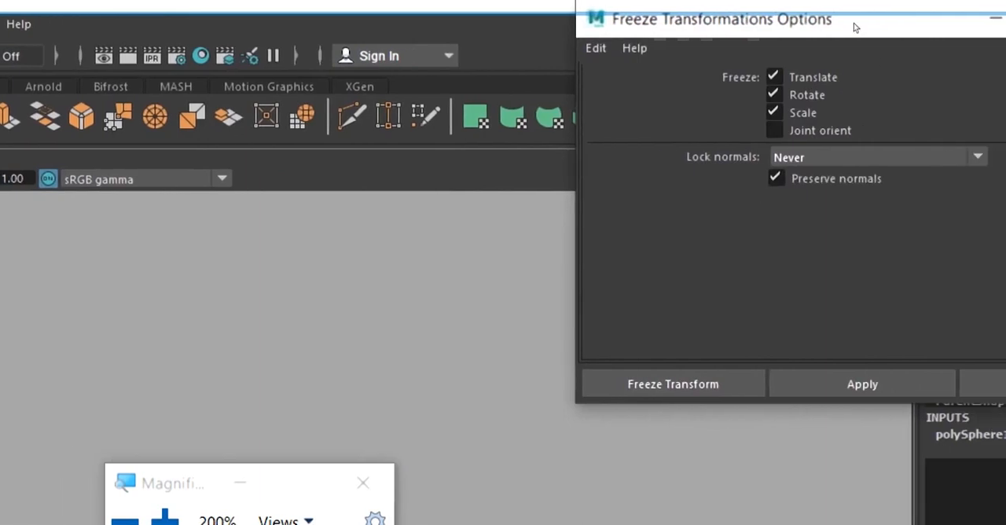
left_click_drag(847, 5, 580, 72)
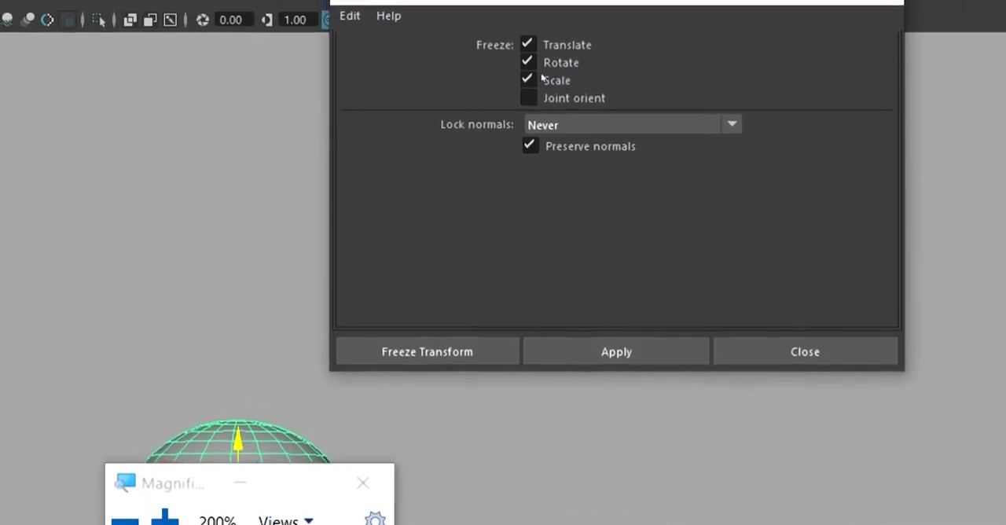
left_click(350, 3)
left_click(452, 102)
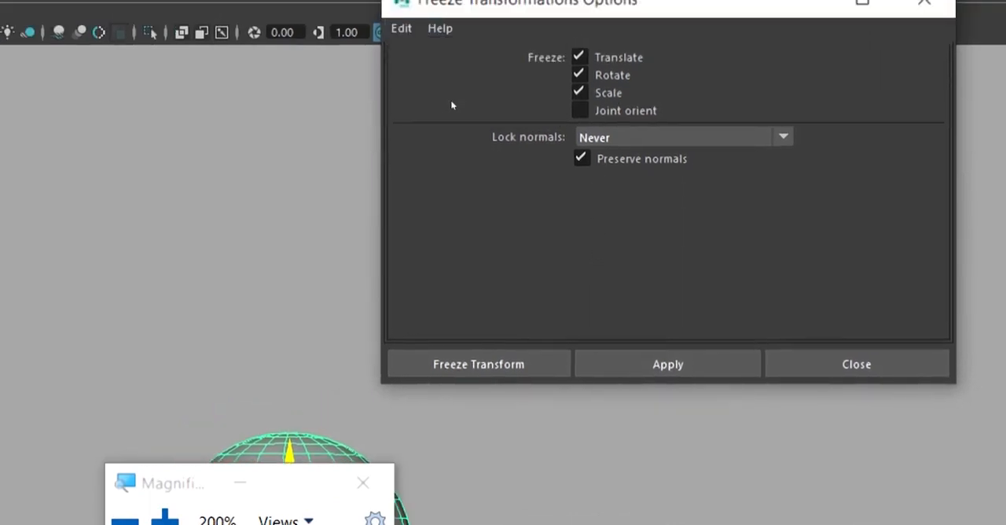
left_click(480, 249)
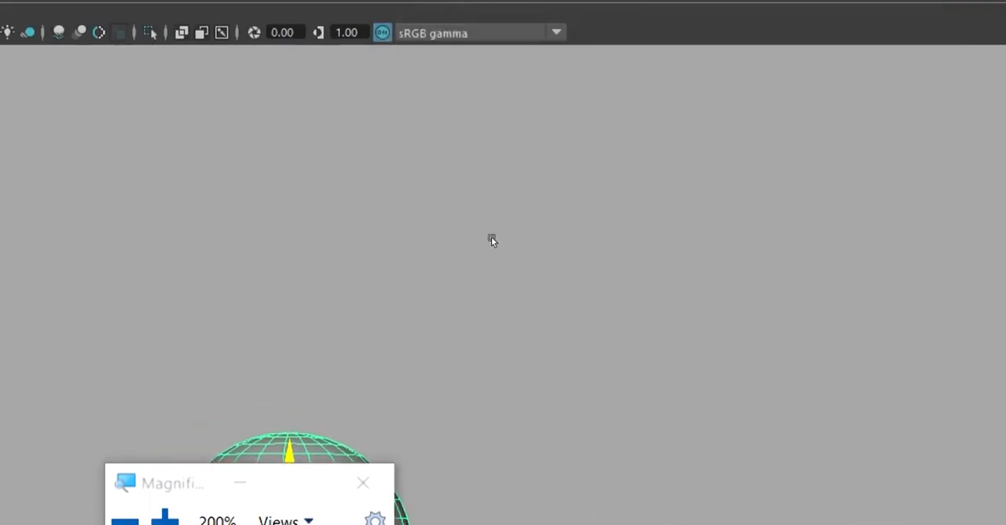
left_click(445, 299)
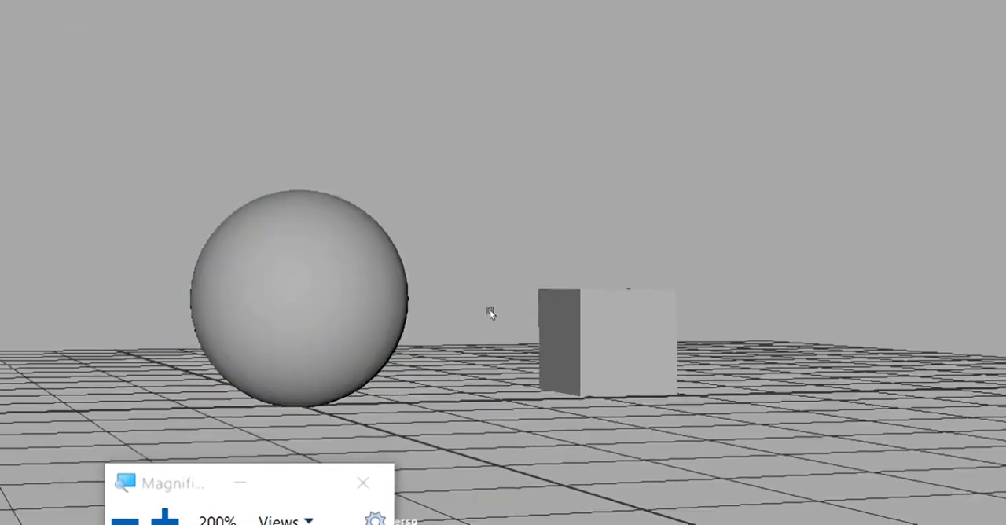
Select the Parent sphere and examine its channel values and its placement on the grid.
left_click(411, 310)
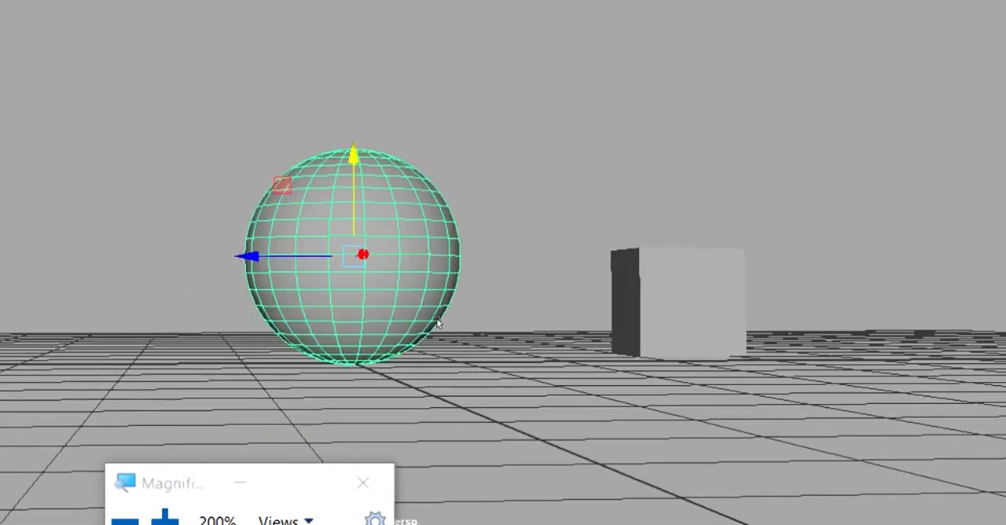
left_click_drag(449, 389, 470, 383, "alt")
middle_click_drag(485, 328, 472, 360, "alt")
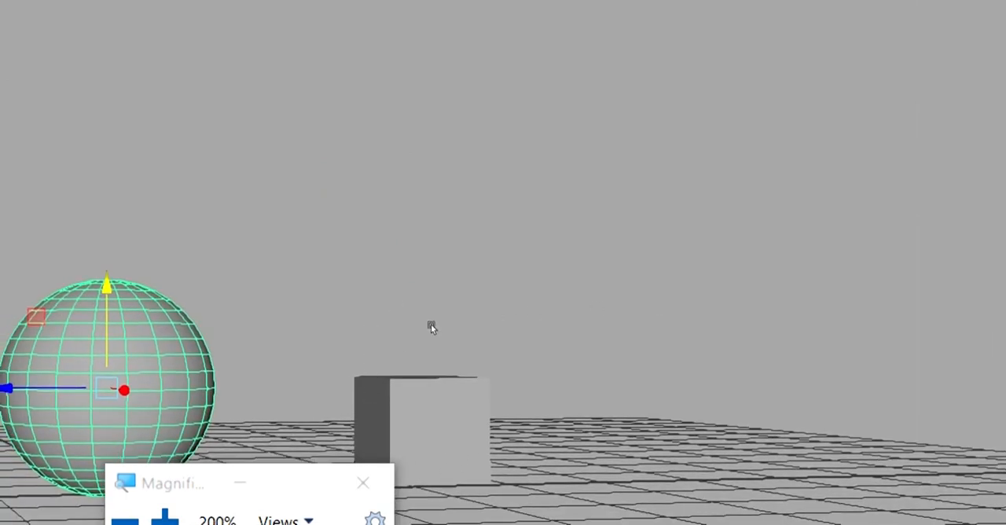
left_click_drag(431, 325, 622, 286, "alt")
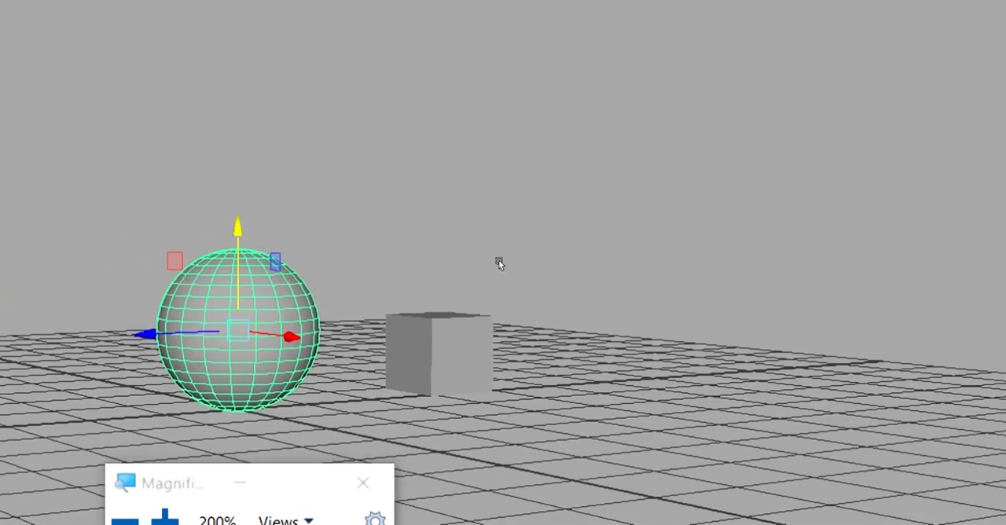
left_click(498, 259)
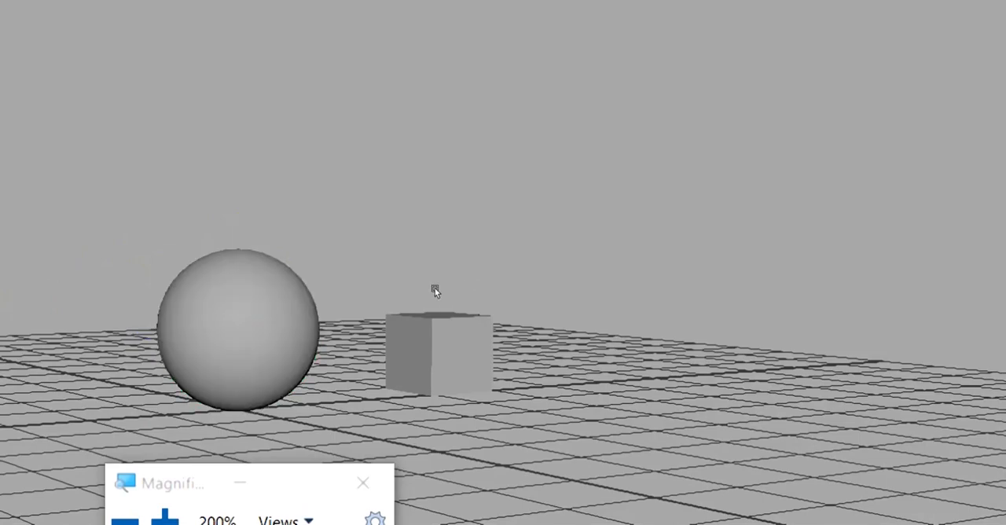
key("ctrl+z")
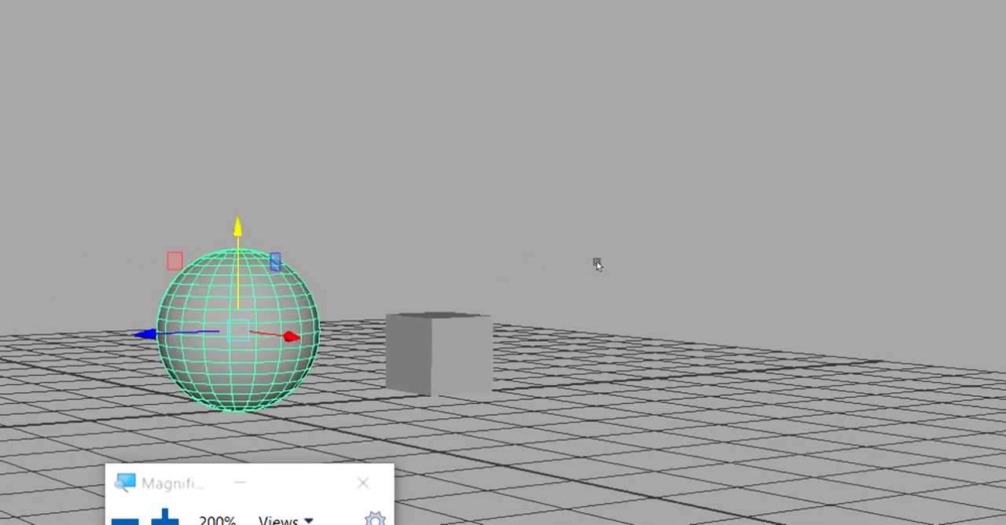
mouse_move(640, 267)
left_mouse_down("alt")
mouse_move(591, 267)
mouse_move(627, 269)
left_mouse_up("alt")
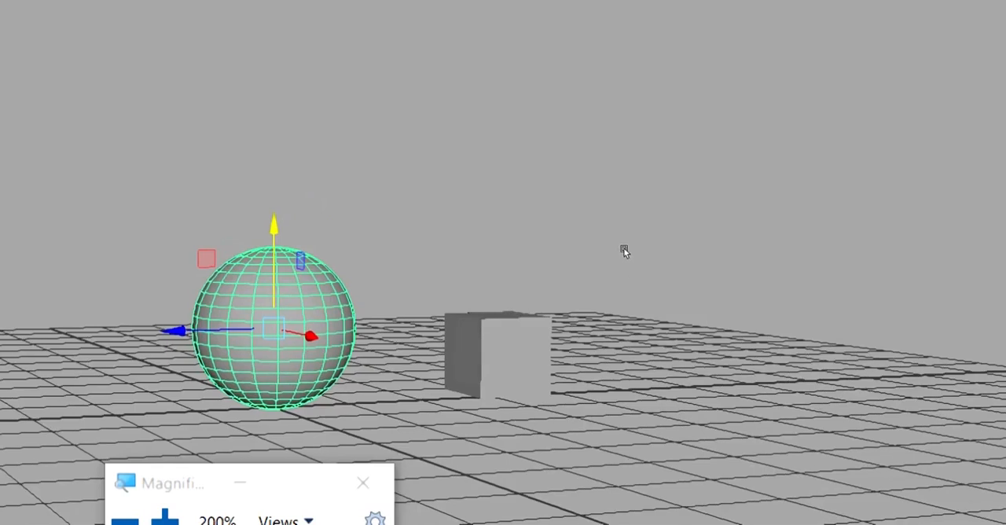
Freeze the Child cube's transformations and reselect the cube.
left_click(567, 305)
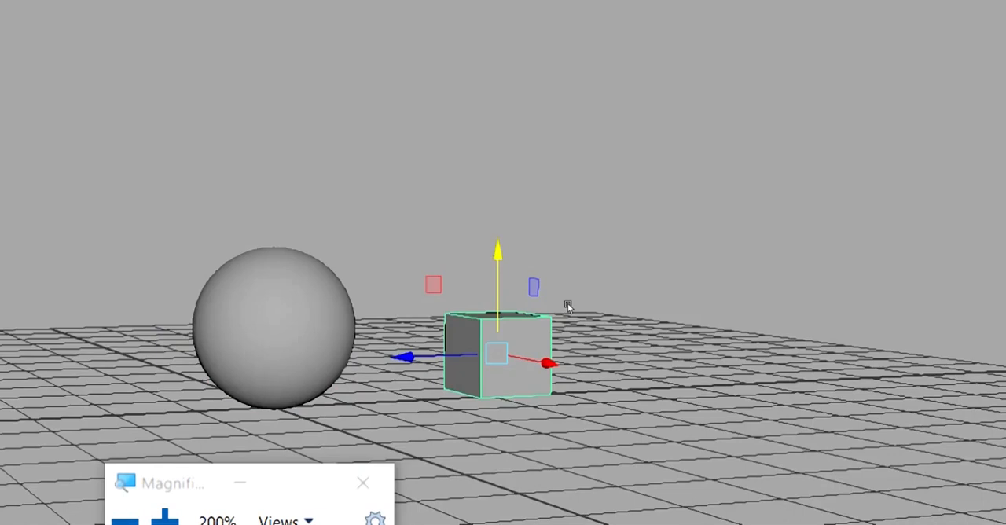
mouse_move(622, 299)
left_mouse_down("alt")
mouse_move(581, 291)
mouse_move(628, 296)
left_mouse_up("alt")
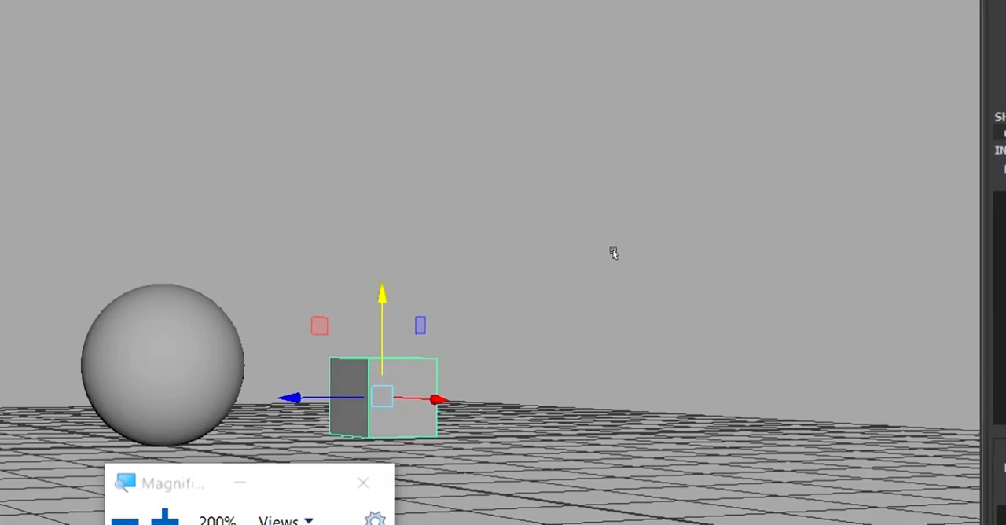
mouse_move(612, 250)
left_mouse_down("alt")
mouse_move(535, 267)
mouse_move(602, 265)
left_mouse_up("alt")
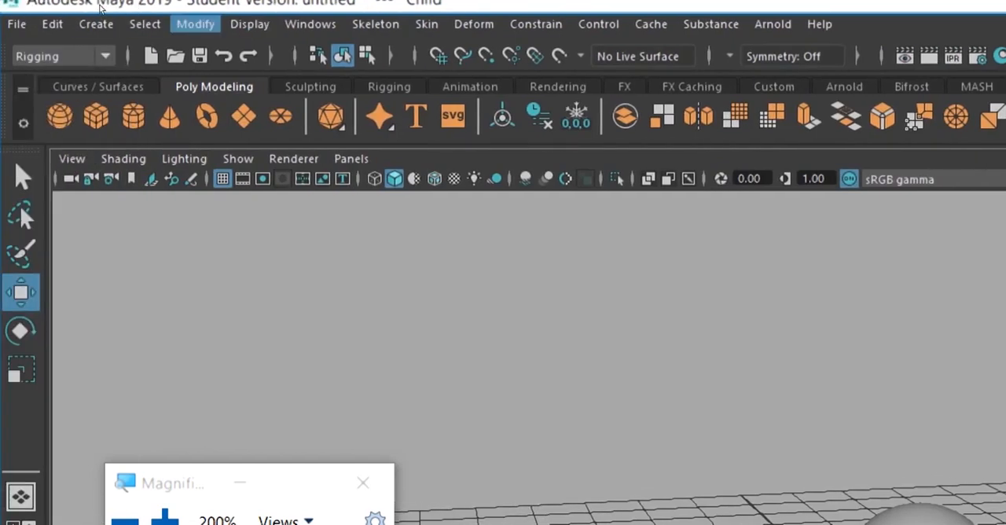
left_click(195, 24)
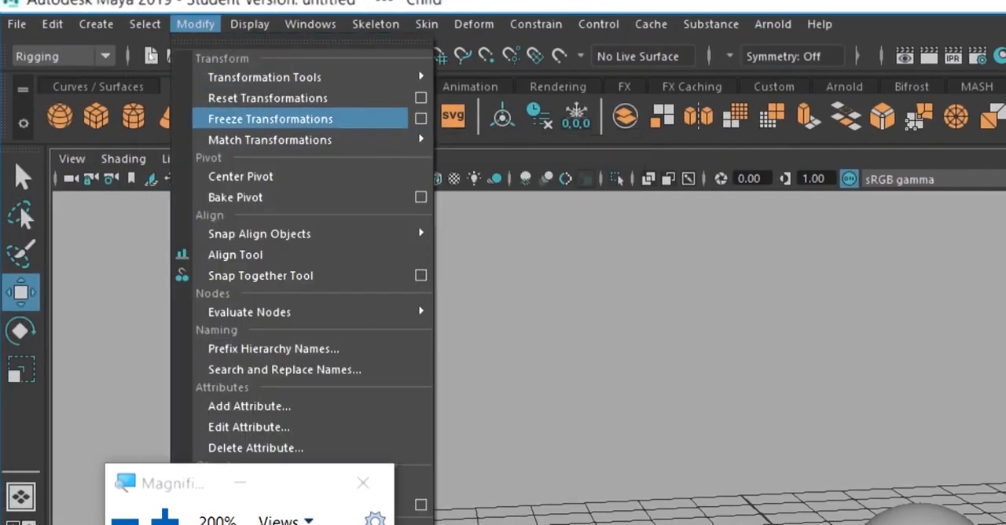
left_click(270, 119)
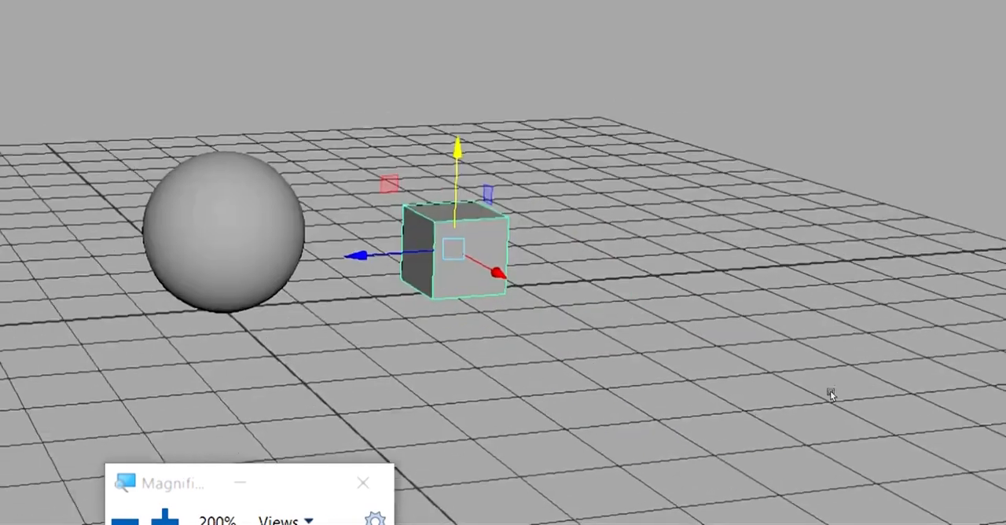
left_click(689, 294)
left_click(437, 271)
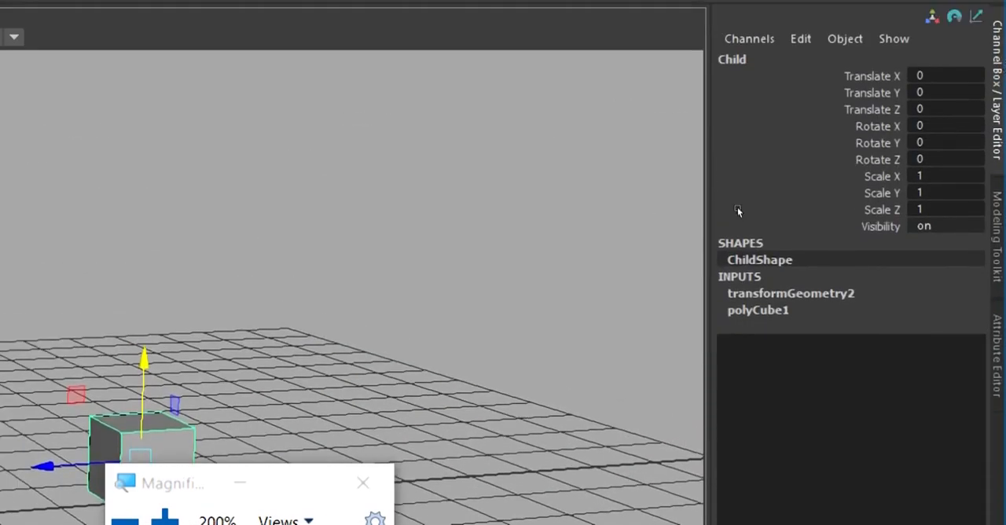
Select the sphere and the cube in turn to compare their channel values and check whether any hierarchy links them.
middle_click_drag(641, 220, 775, 173, "alt")
left_click(177, 340)
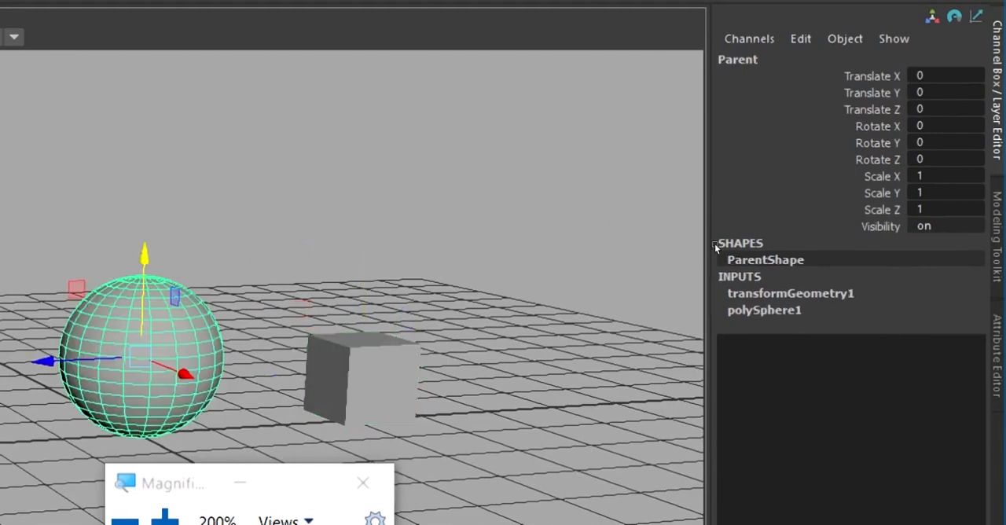
key("Right")
left_click(782, 206)
left_click_drag(782, 206, 762, 245, "alt")
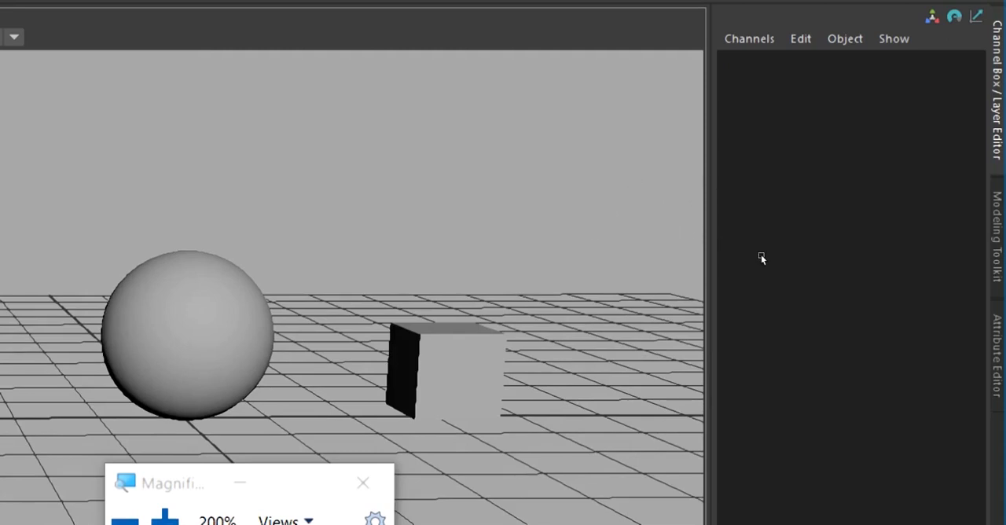
left_click(734, 250)
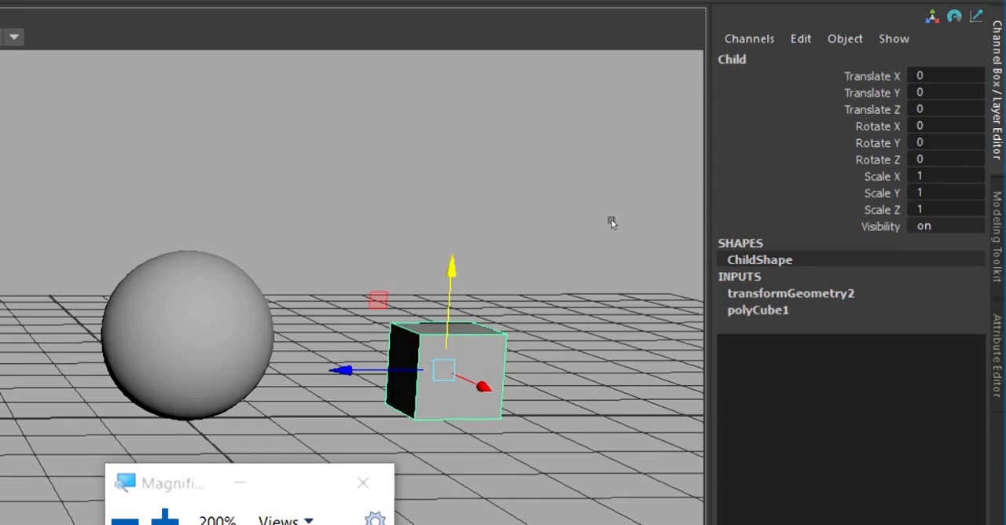
key("Up")
key("Down")
key("Up")
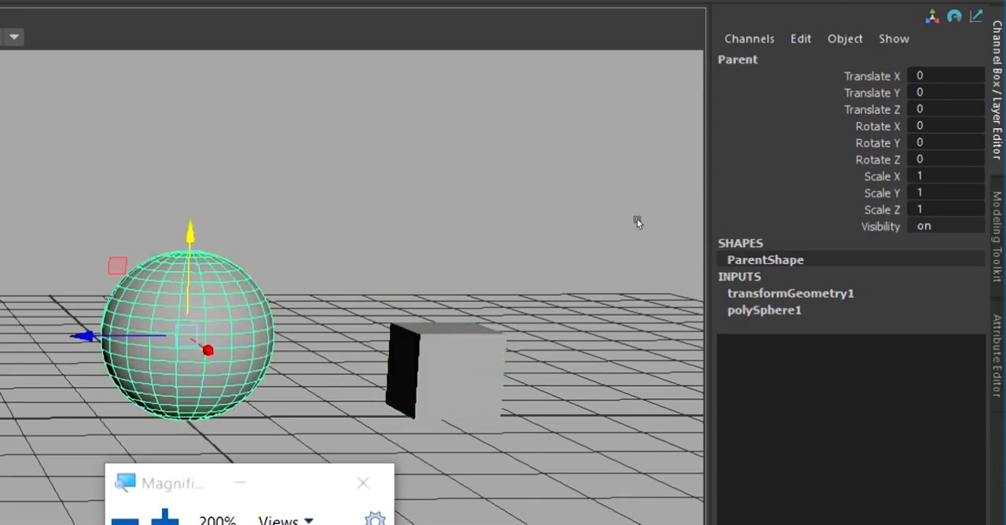
middle_click_drag(691, 187, 685, 187, "alt")
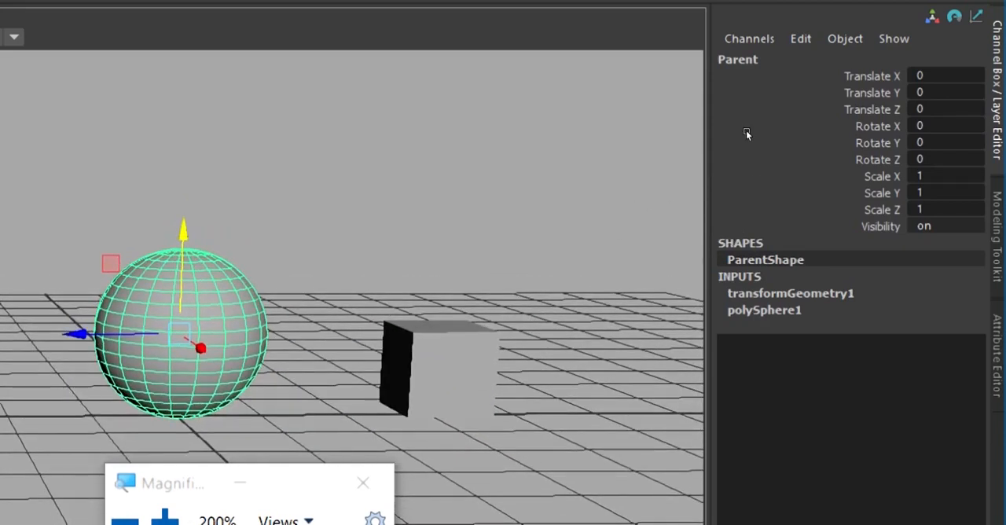
left_click(727, 160)
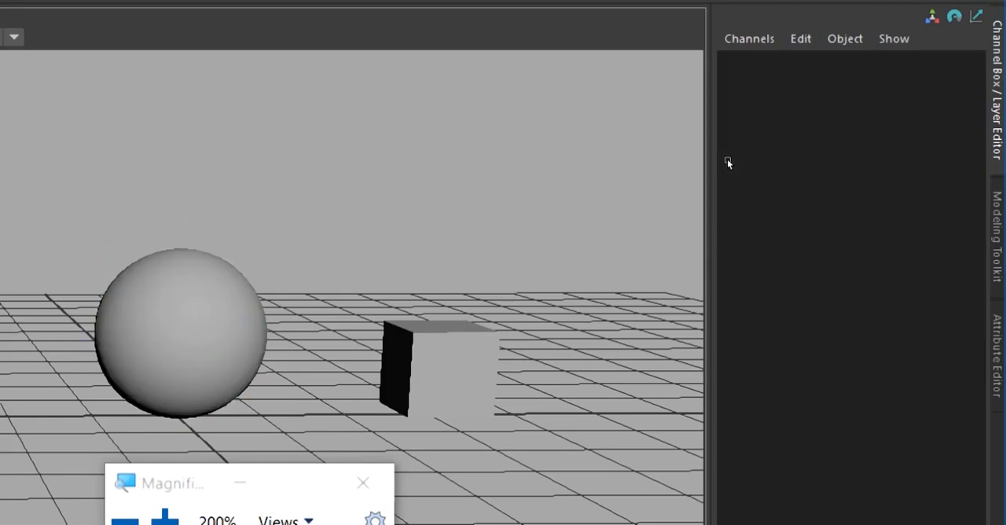
Parent the Child cube to the Parent sphere, selecting the cube first and the sphere second, and check the command result.
left_click(726, 249)
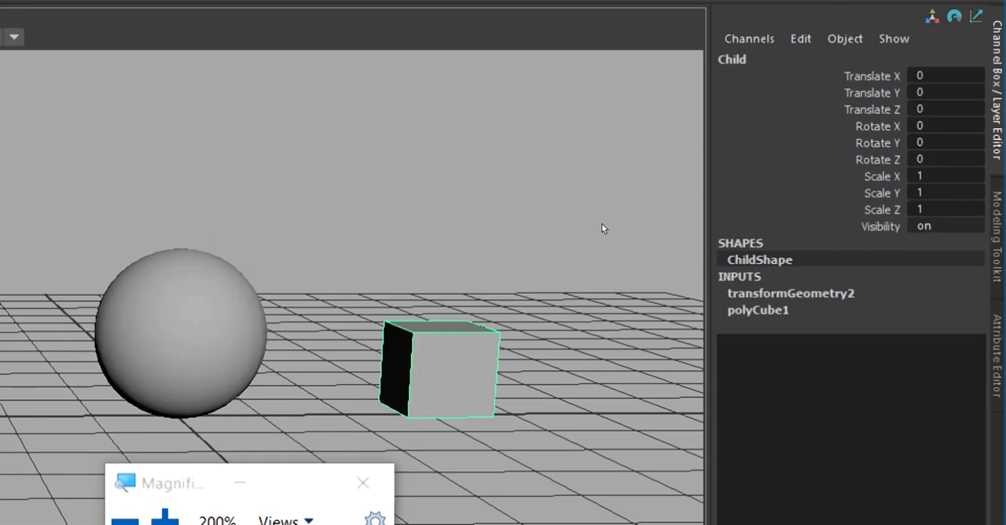
key("Up")
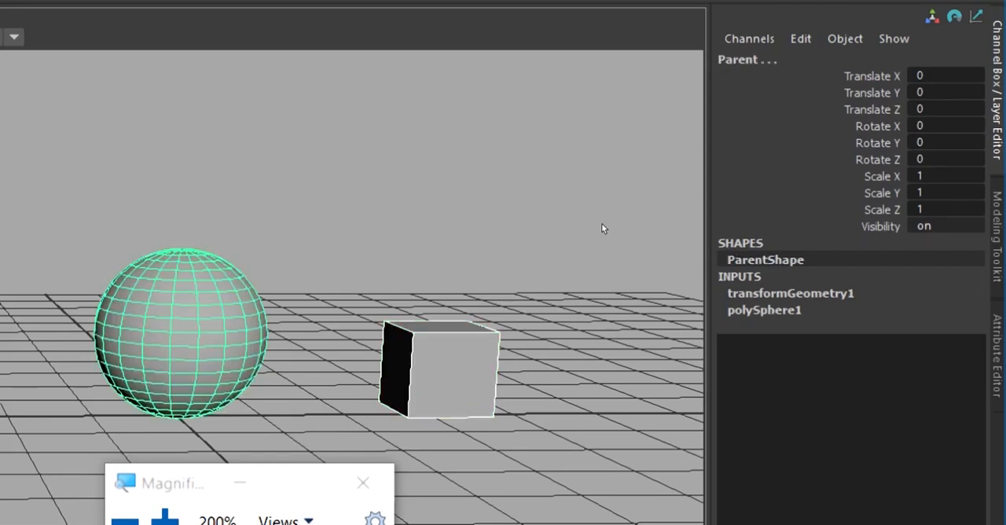
key("Down")
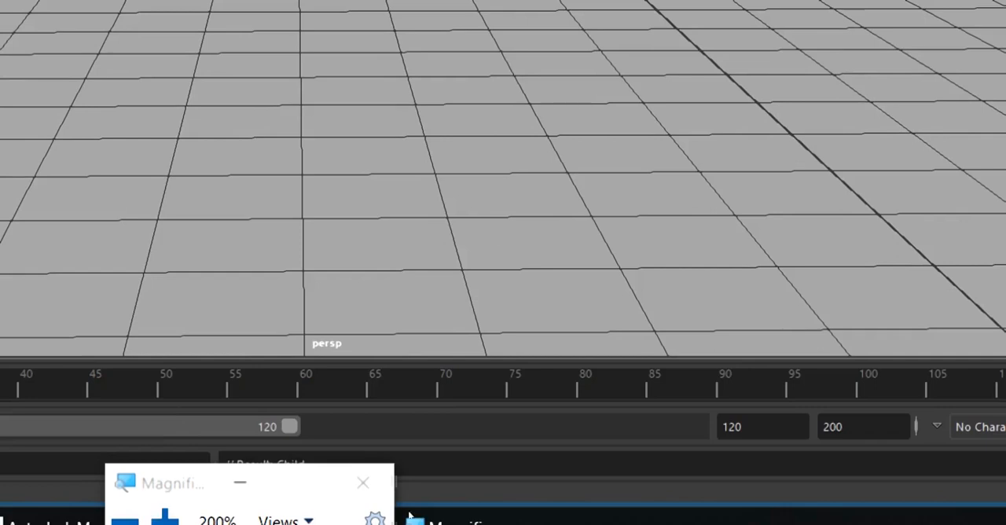
left_click_drag(220, 482, 161, 233)
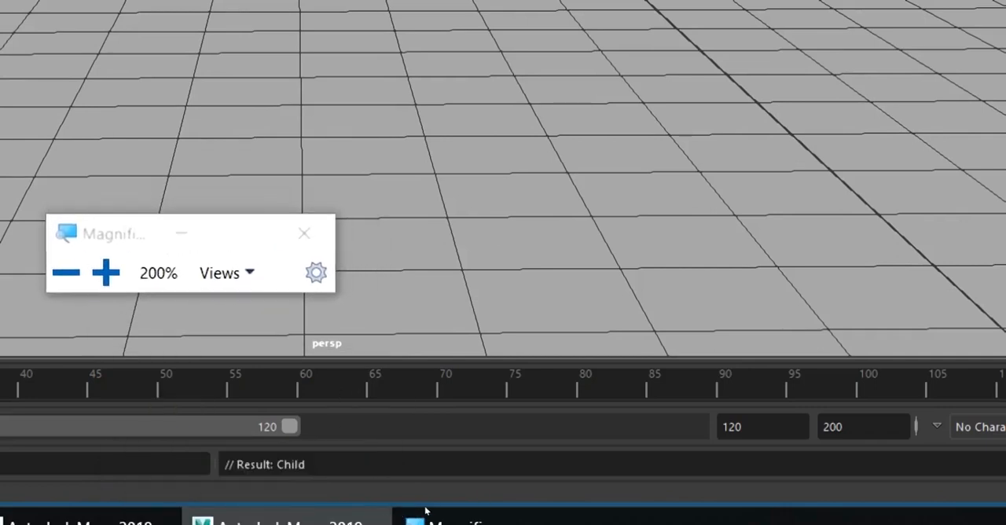
left_click_drag(122, 233, 113, 504)
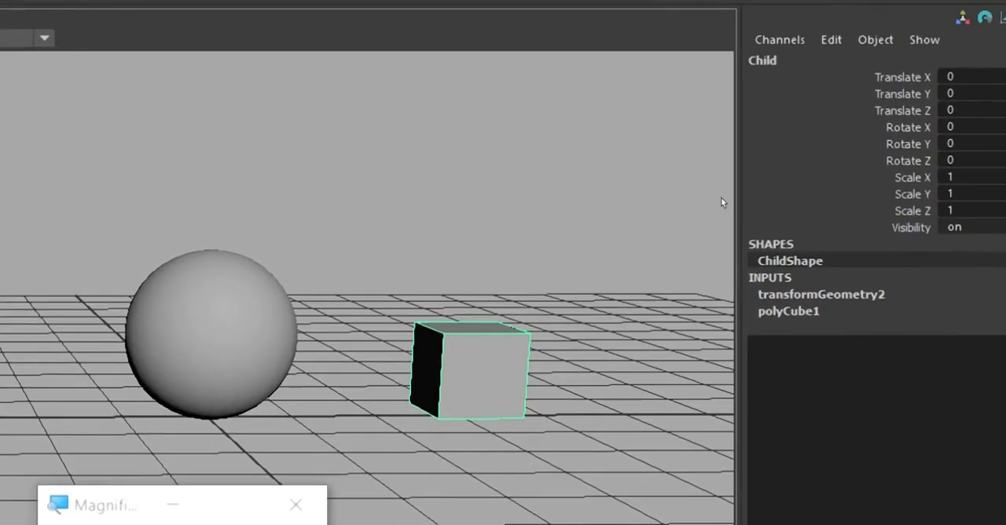
Alternate the selection between the parent sphere and the child cube to examine how each highlights within the hierarchy.
left_click(666, 237)
key("ctrl+z")
key("Up")
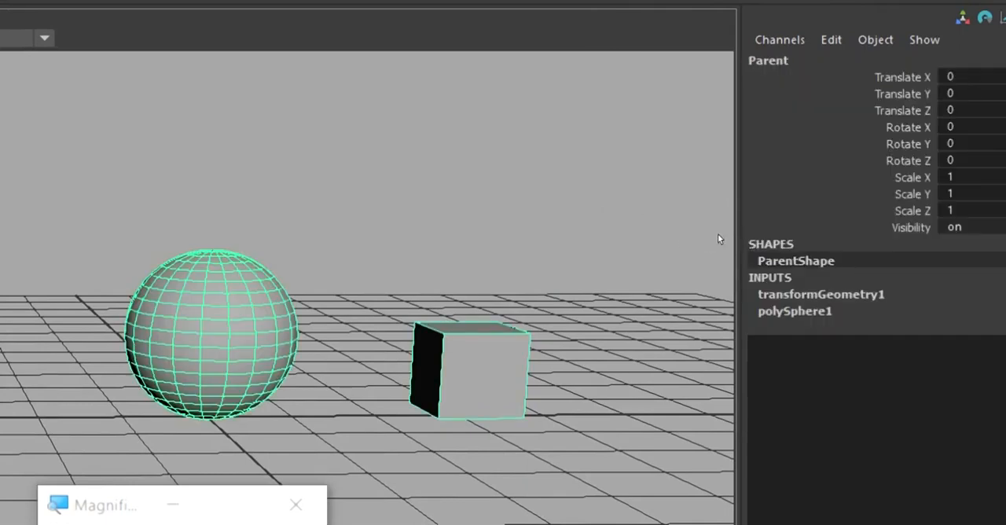
left_click(641, 196)
key("ctrl+z")
key("Down")
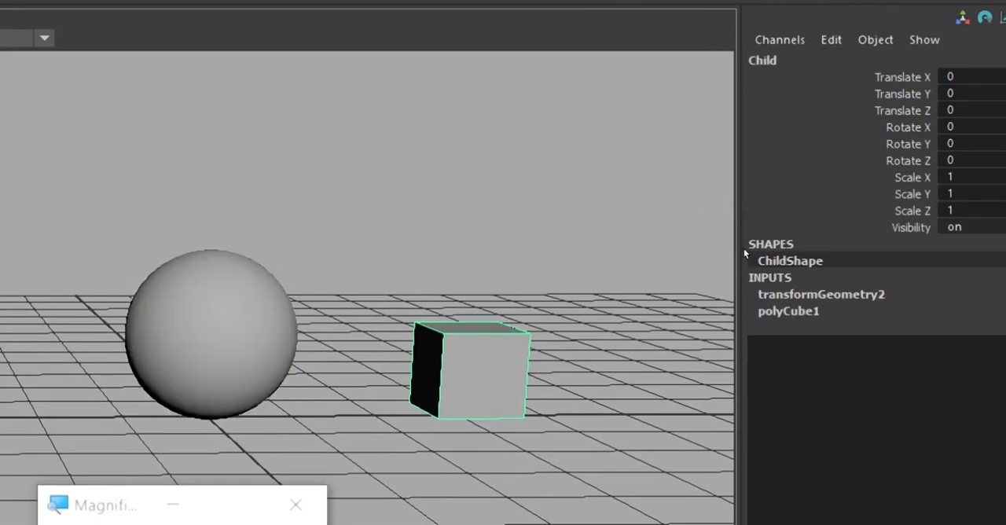
key("Up")
key("Down")
key("Up")
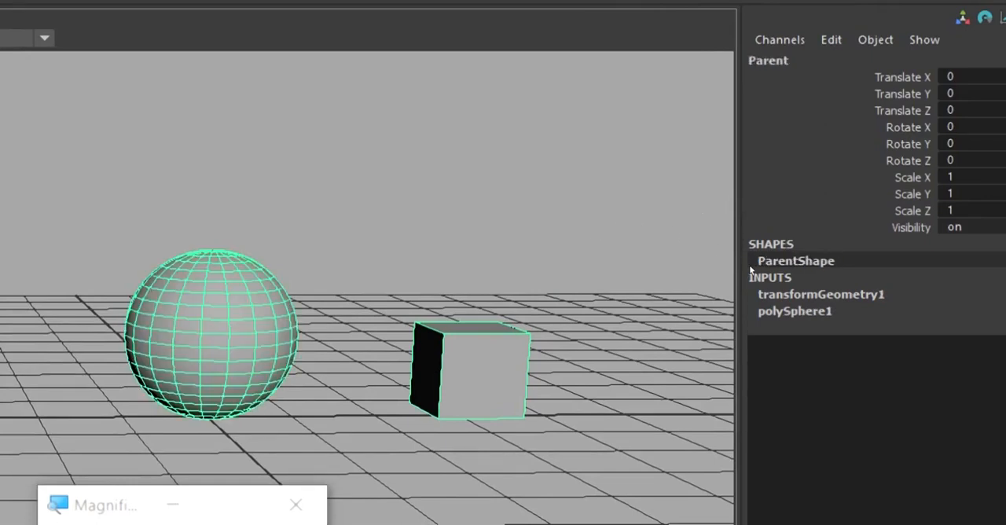
left_click(684, 198)
key("ctrl+z")
Select only the Child cube and move it along X to about Translate X -2.327.
key("Down")
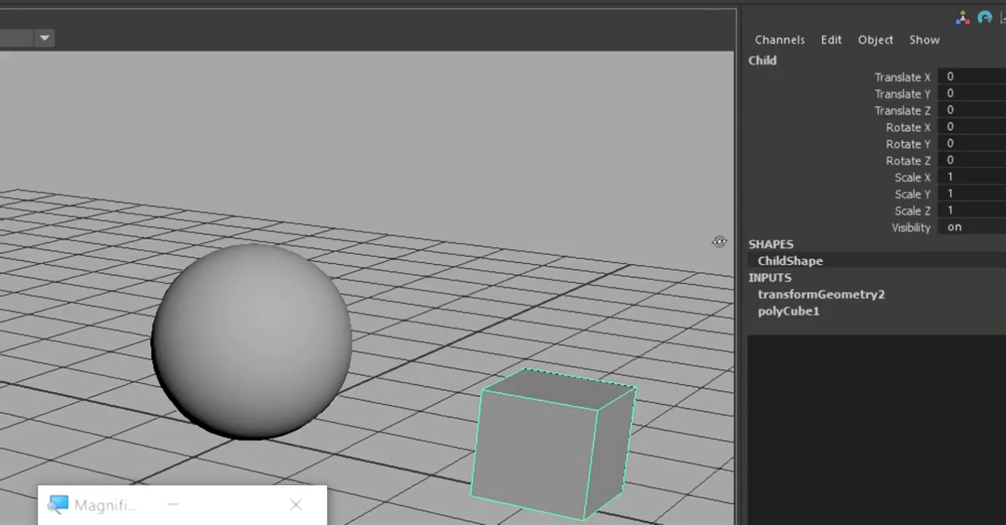
key("w")
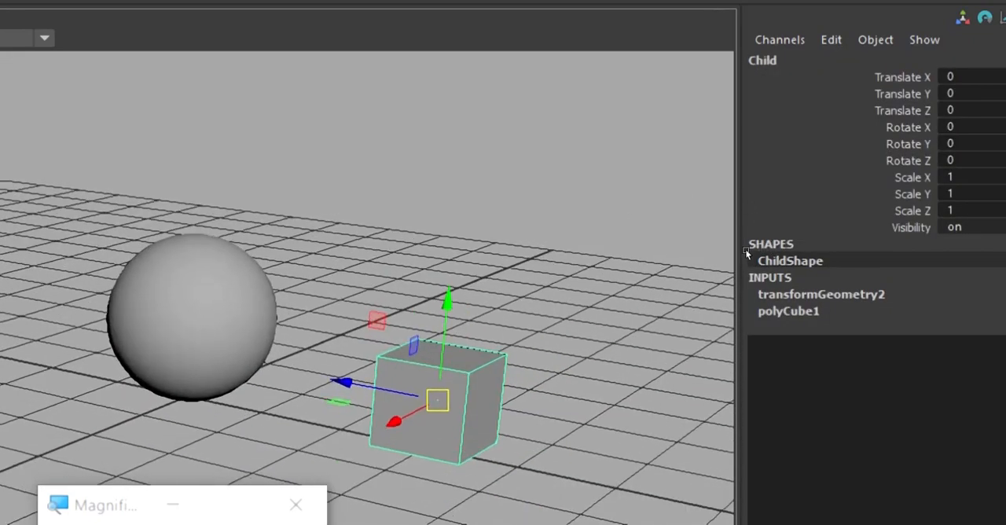
middle_click_drag(685, 275, 717, 218)
left_click_drag(717, 218, 763, 259, "alt")
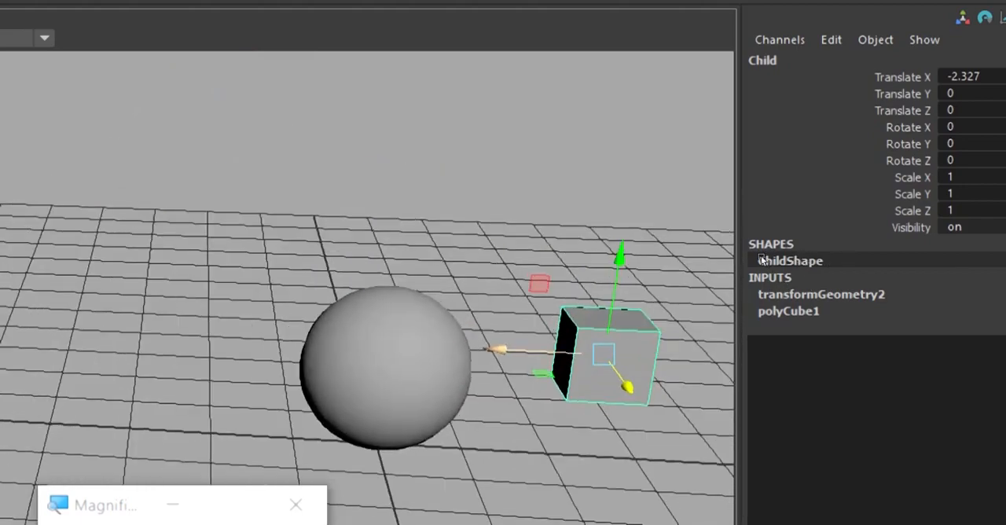
Select the Parent sphere from the cube's hierarchy and move it along X to about Translate X -3.747.
key("Up")
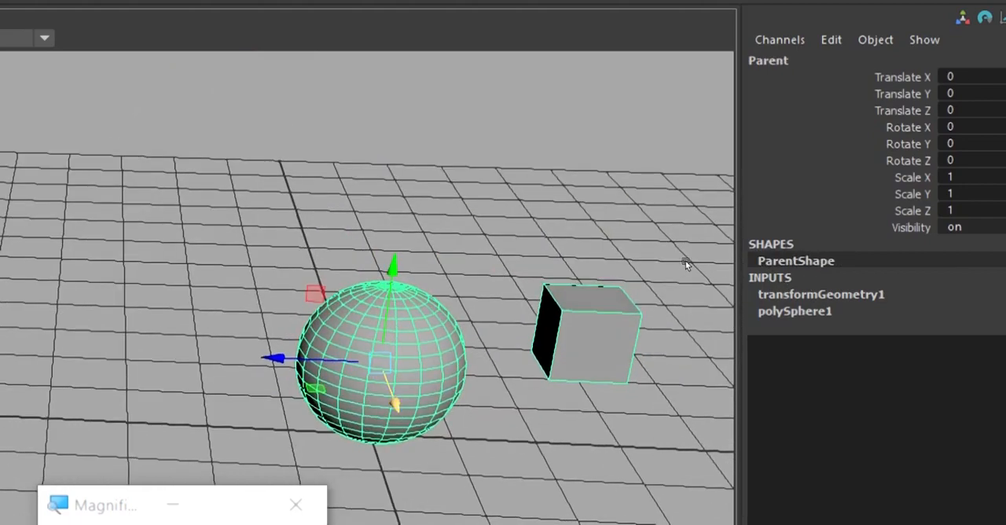
key("f")
mouse_move(674, 195)
middle_mouse_down()
mouse_move(690, 292)
mouse_move(678, 179)
mouse_move(691, 280)
mouse_move(680, 180)
mouse_move(696, 265)
mouse_move(683, 193)
middle_mouse_up()
left_click_drag(682, 194, 794, 268, "alt")
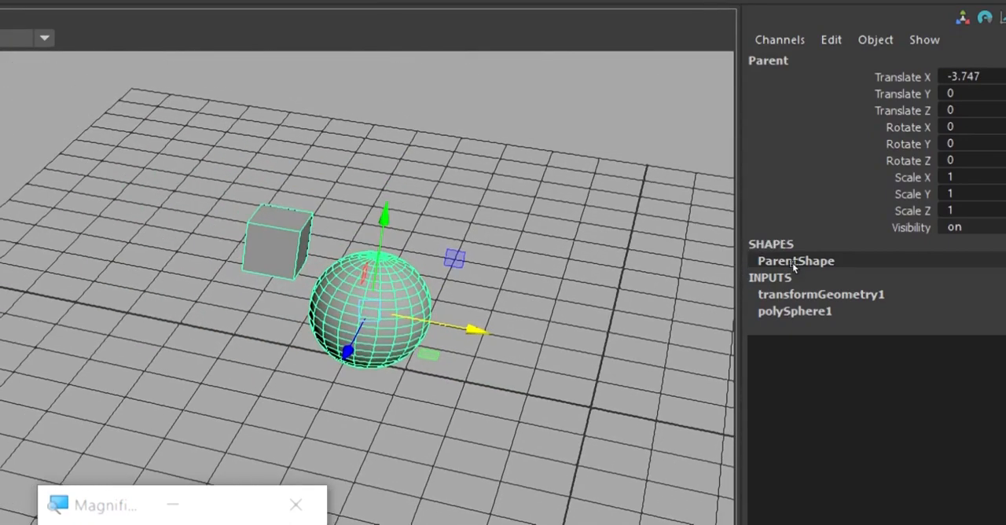
Select the Child cube alone and move it to about Translate X -2.502 and Translate Z -1.
left_click(725, 202)
left_click(632, 181)
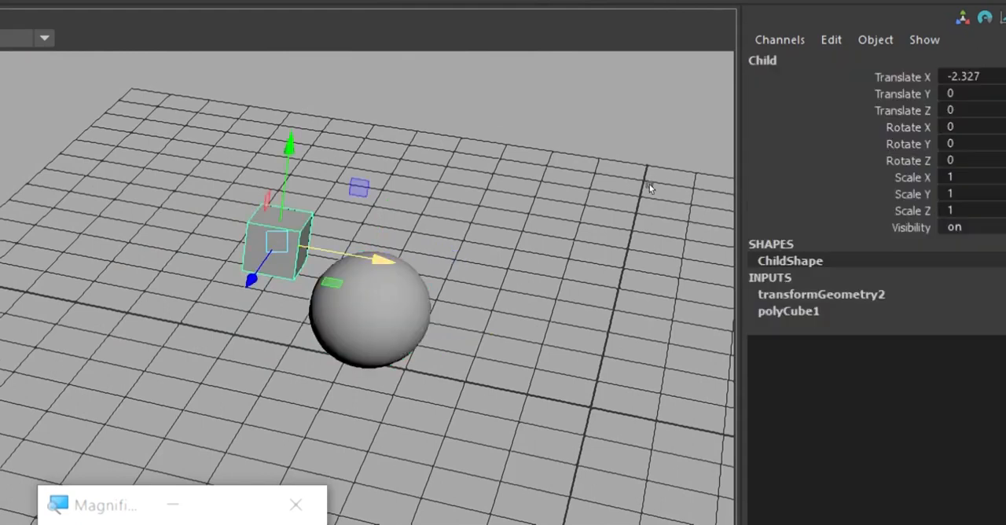
middle_click_drag(622, 195, 700, 225)
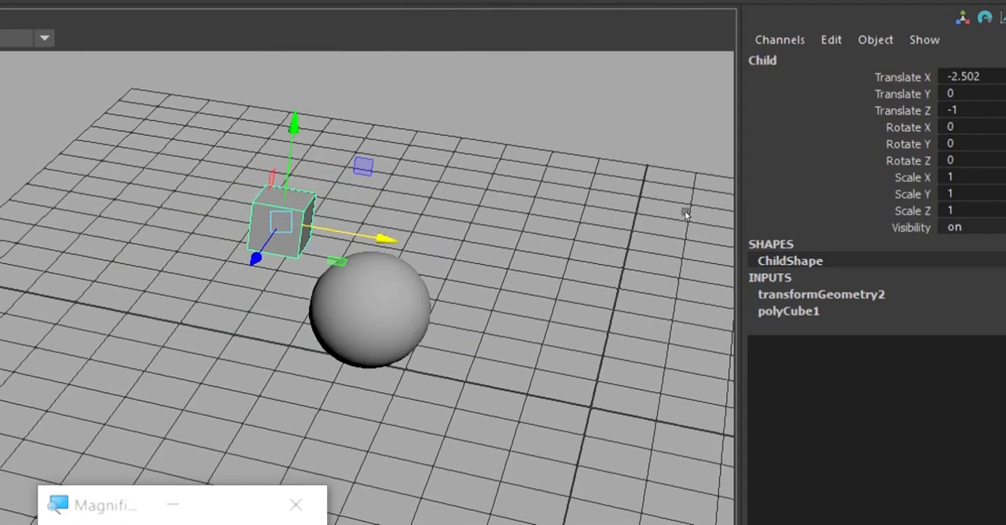
Select the Parent sphere and move it along X to about Translate X -1.917.
key("Up")
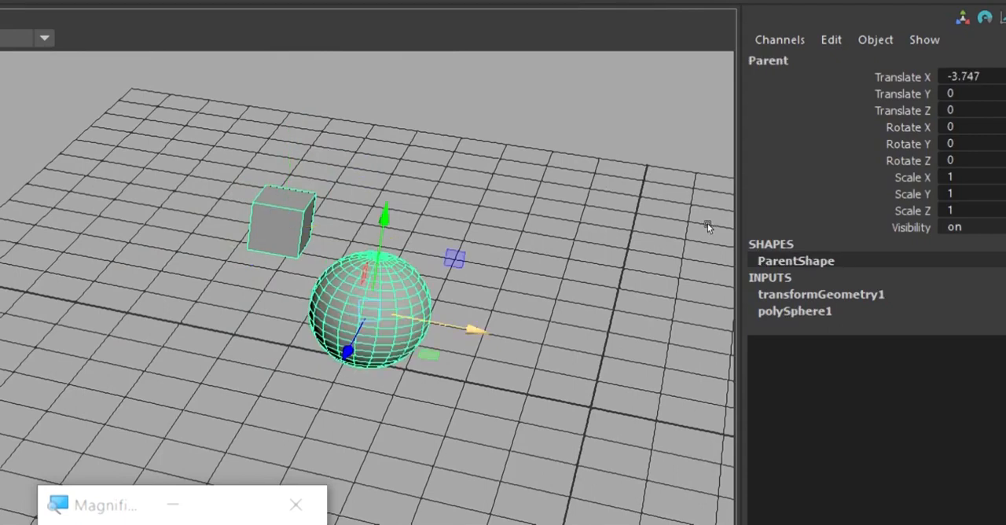
middle_click_drag(707, 223, 771, 217)
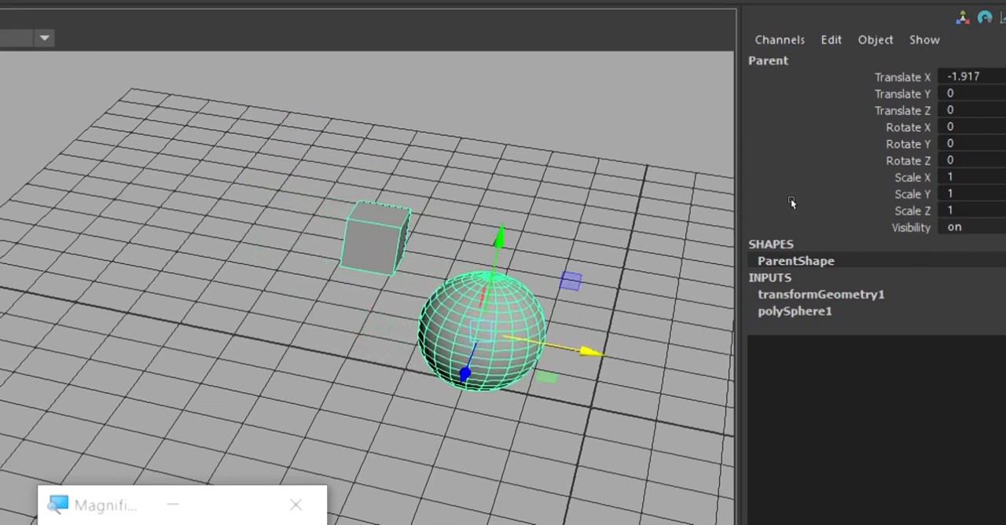
Select the Child cube, go up the hierarchy to the Parent sphere, and return to the cube alone.
left_click(791, 199)
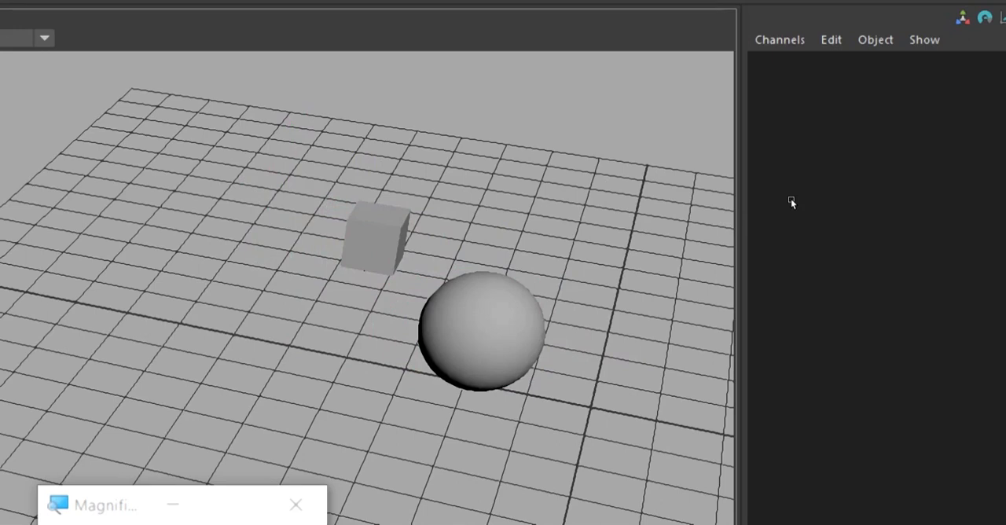
left_click(683, 182)
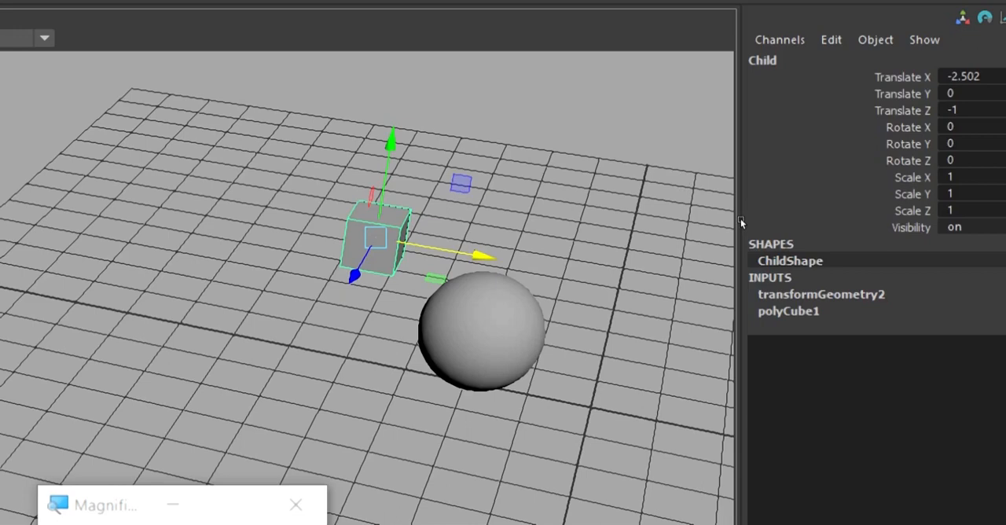
key("Up")
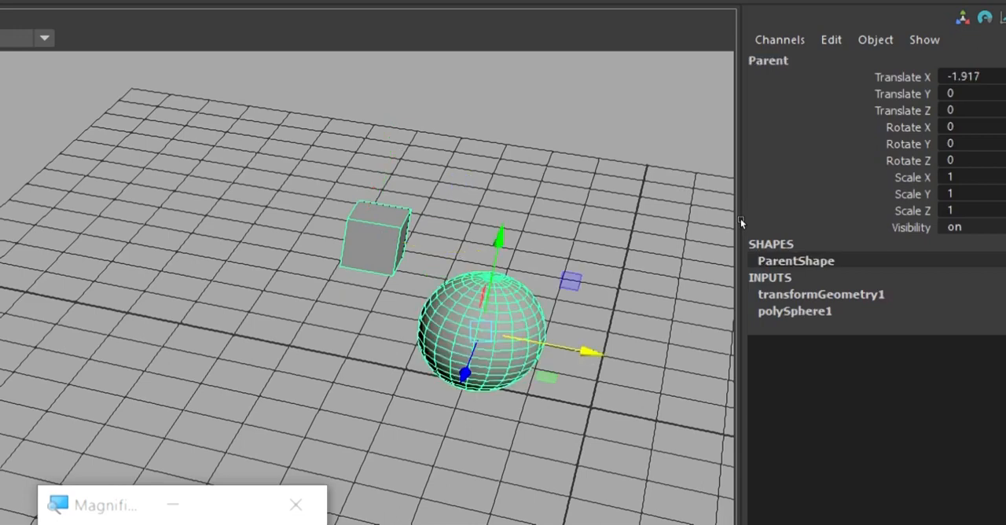
key("ctrl+z")
key("ctrl+z")
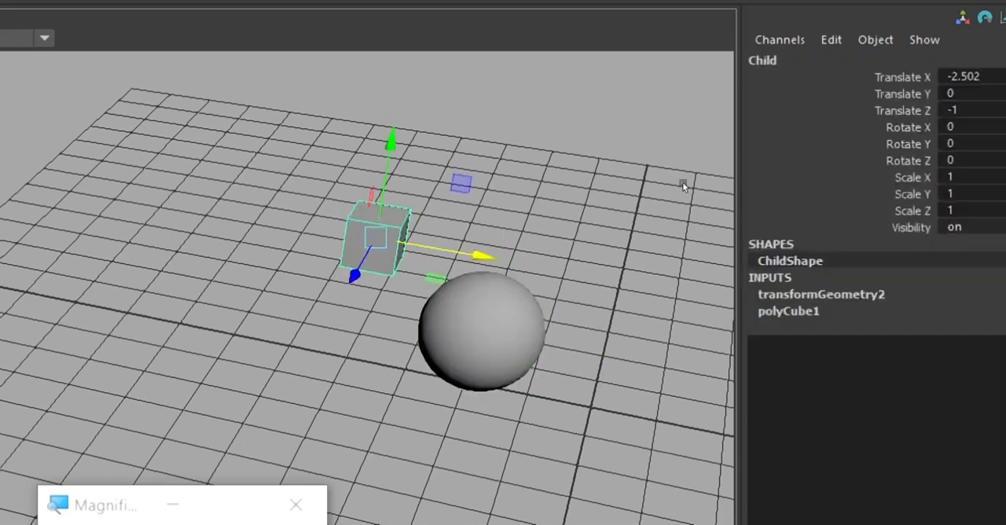
Move the Child cube to about Translate X -2.206 and Z -3.683, and rotate it freely to about -63.995, -27.292, -34.655.
middle_click_drag(707, 188, 747, 134)
key("e")
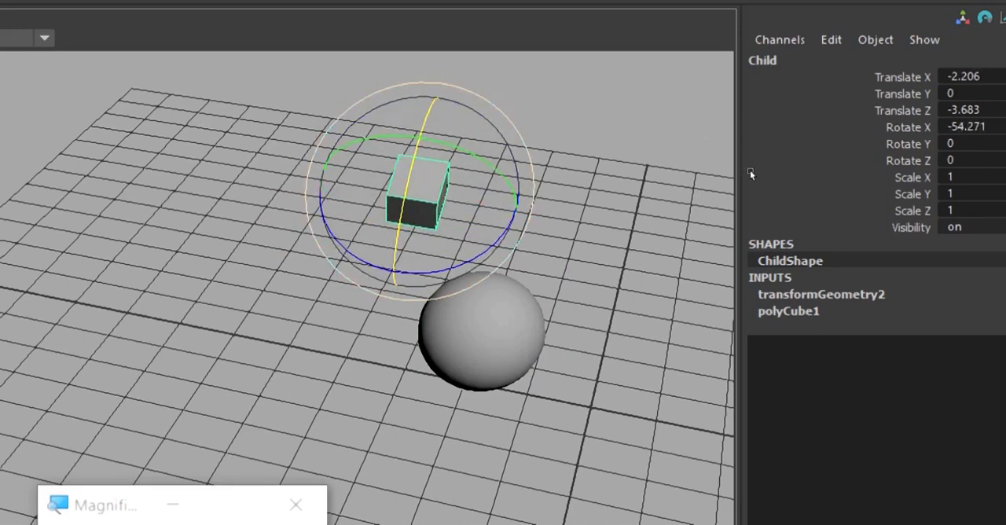
middle_click_drag(750, 172, 752, 195)
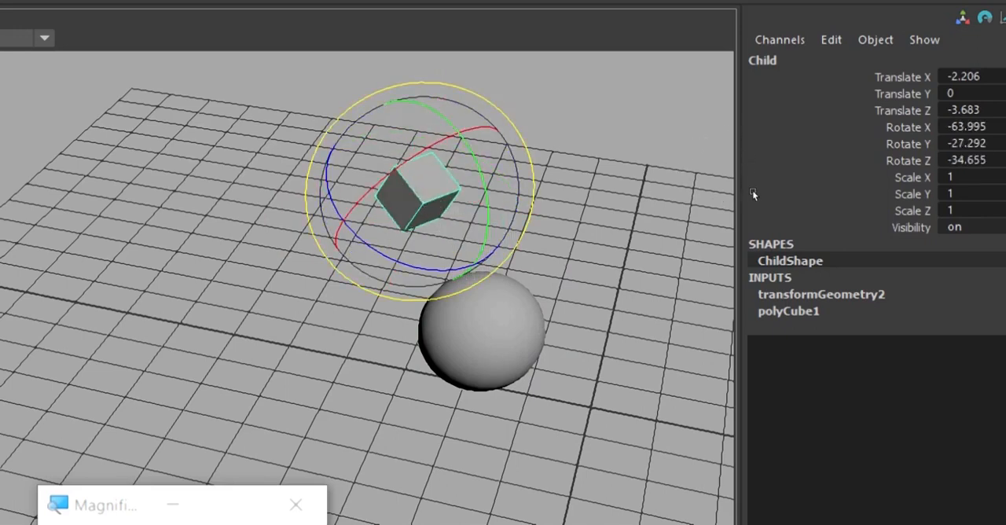
Select the Parent sphere and move it along X to about Translate X -2.541.
left_click(788, 156)
left_click(704, 154)
left_click(750, 240)
key("w")
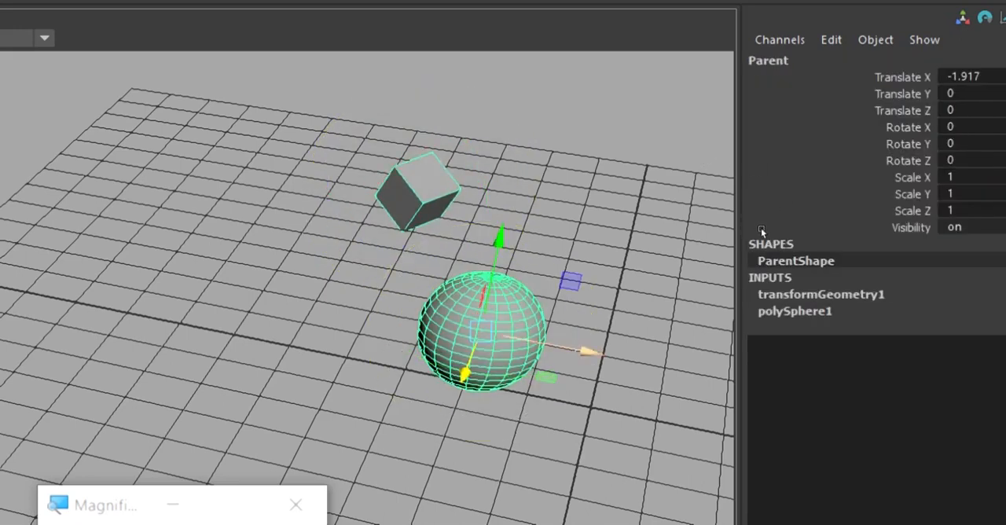
middle_click_drag(761, 228, 750, 188)
left_click_drag(727, 228, 781, 226, "alt")
middle_click_drag(727, 209, 544, 144, "alt")
left_click_drag(545, 144, 780, 152, "alt")
middle_click_drag(780, 149, 771, 219, "alt")
left_click_drag(771, 219, 766, 221, "alt")
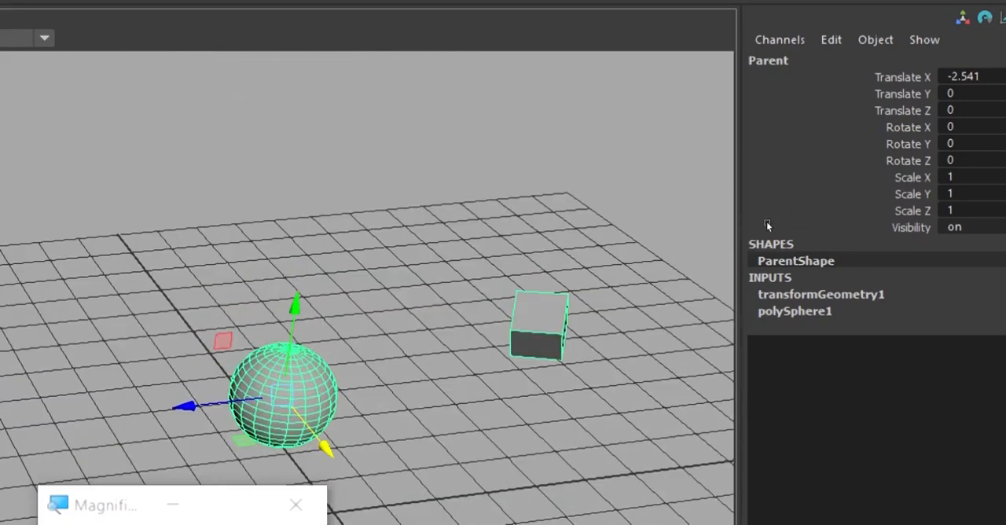
Select the Child cube and reset all its translate and rotate values to 0.
left_click(768, 219)
left_click(768, 219)
left_click_drag(945, 115, 938, 198)
type("0")
key("Return")
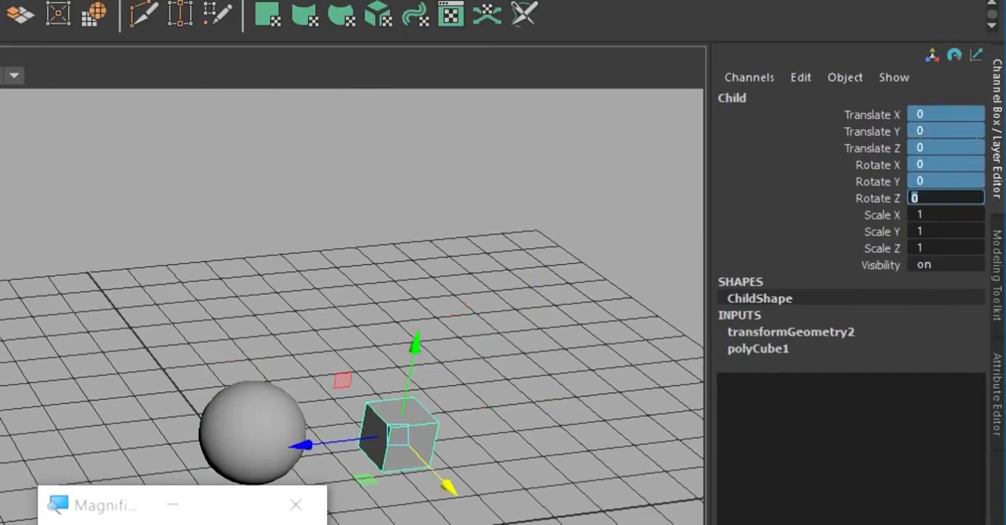
Rename the Child cube to Child_1 and deselect it.
middle_click_drag(746, 185, 793, 188, "alt")
left_click_drag(793, 189, 792, 178, "alt")
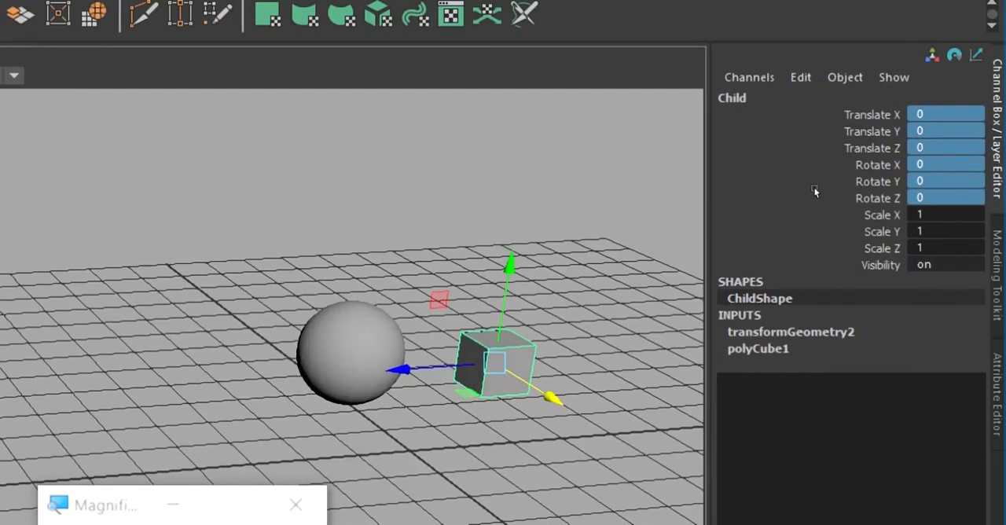
left_click(815, 193)
left_click(755, 236)
double_click(900, 95)
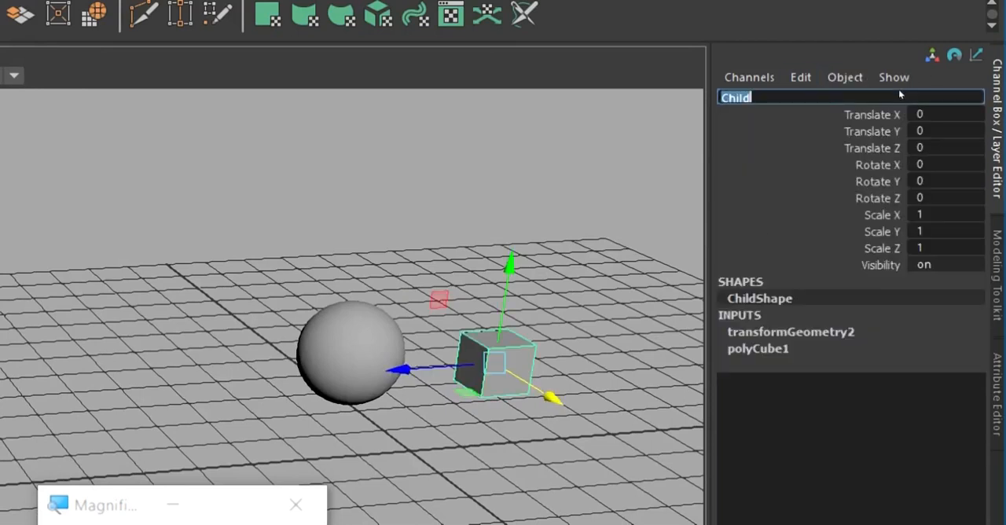
left_click(899, 92)
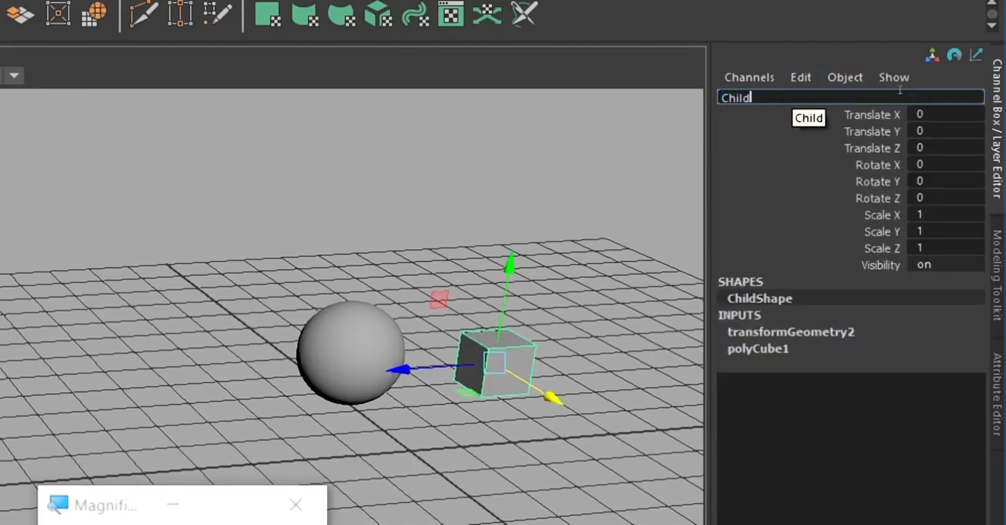
key("Return")
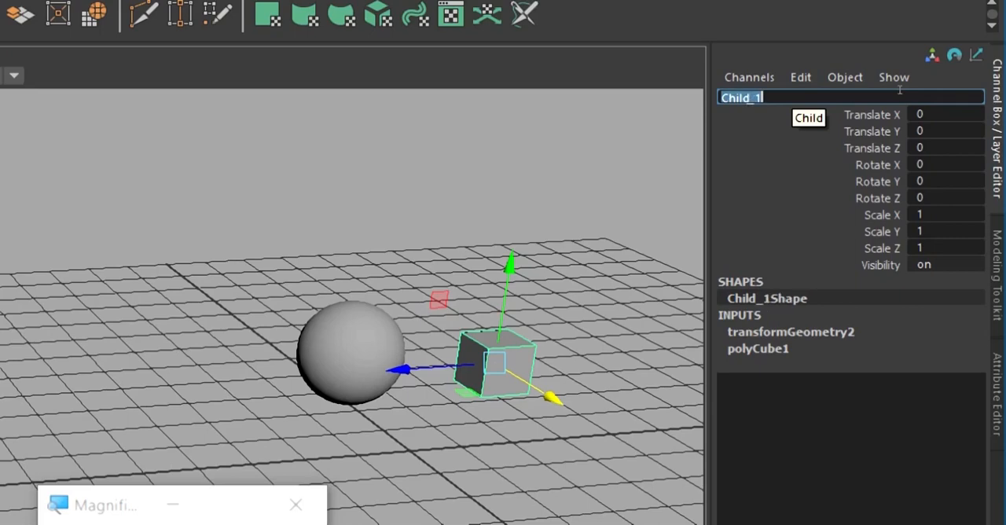
left_click(811, 186)
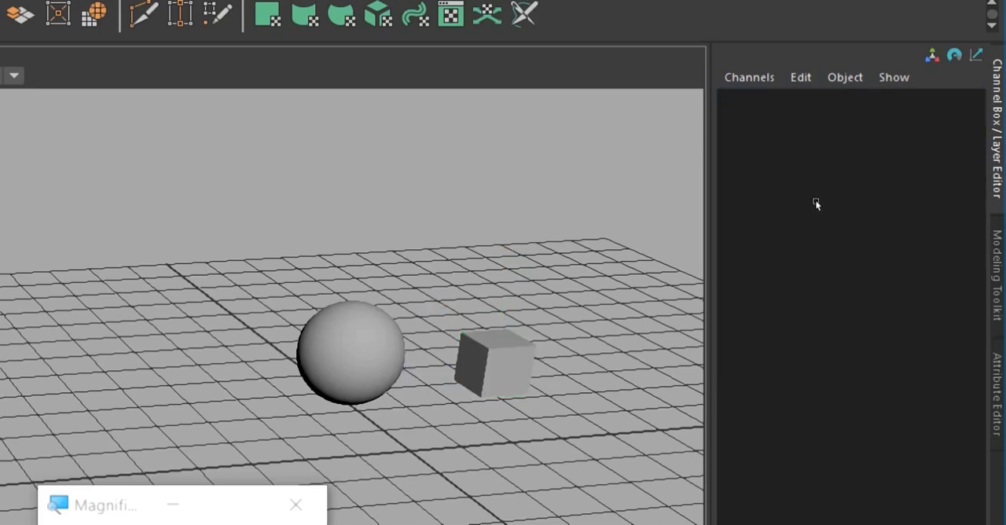
Create a polygon cylinder at the origin and name it Child_2.
middle_click_drag(807, 229, 813, 214, "alt")
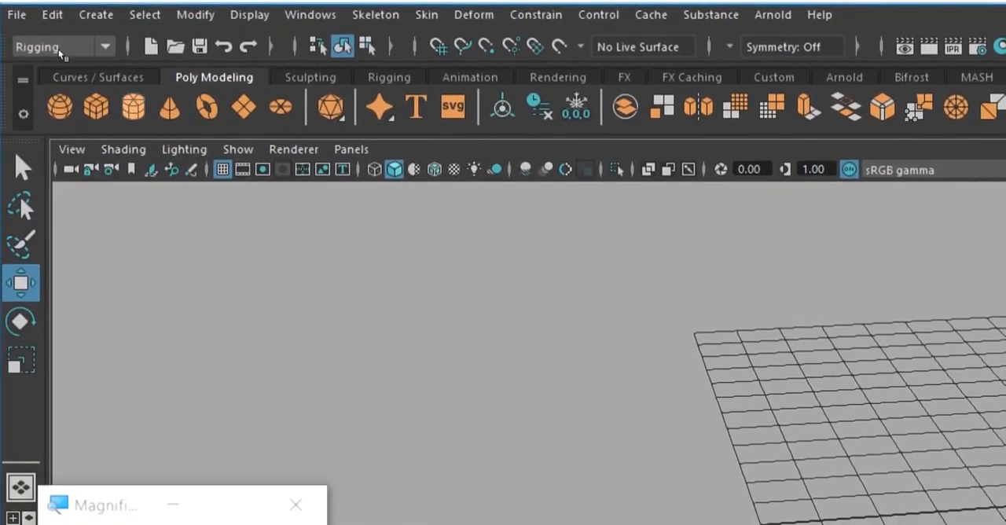
left_click(134, 106)
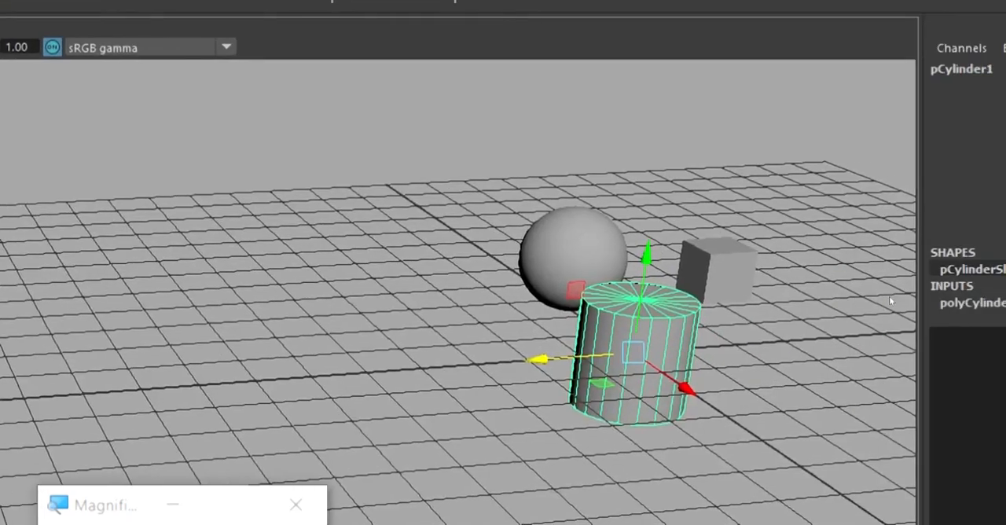
scroll(783, 233, "down", 1)
middle_click_drag(783, 233, 719, 225, "alt")
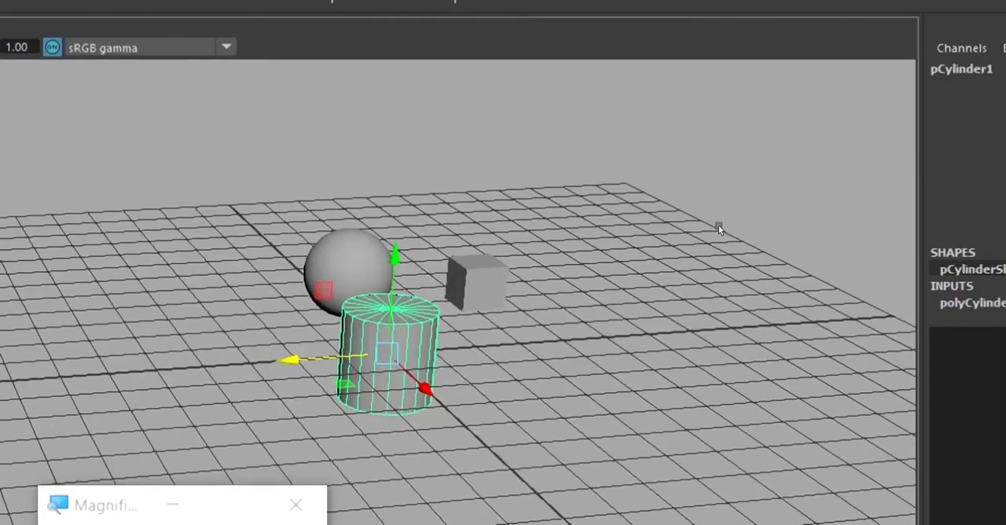
middle_click_drag(774, 202, 776, 168, "alt")
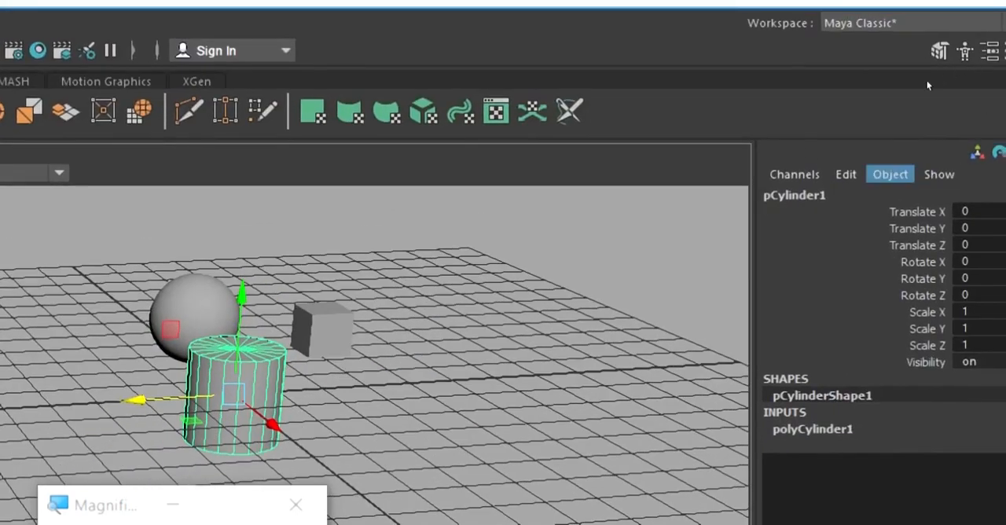
left_click(817, 195)
type("Chi")
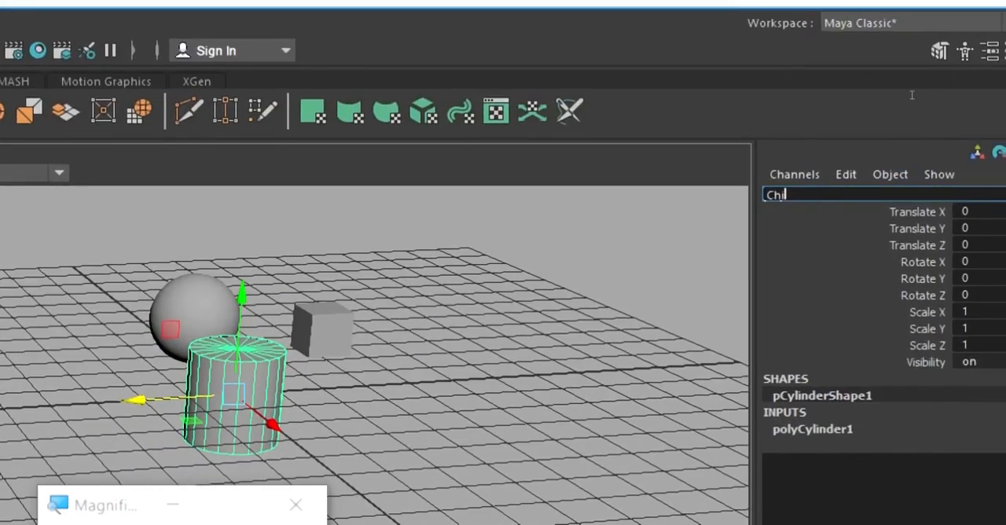
type("ld_2")
key("Return")
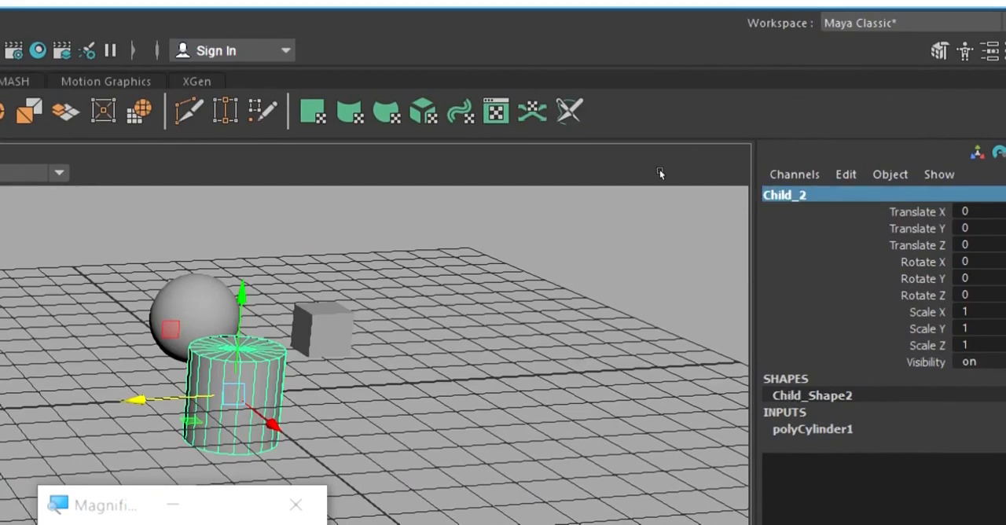
Move the Child_2 cylinder to about Translate Y 1.156 and Translate Z -3.754, beyond the cube.
key("f")
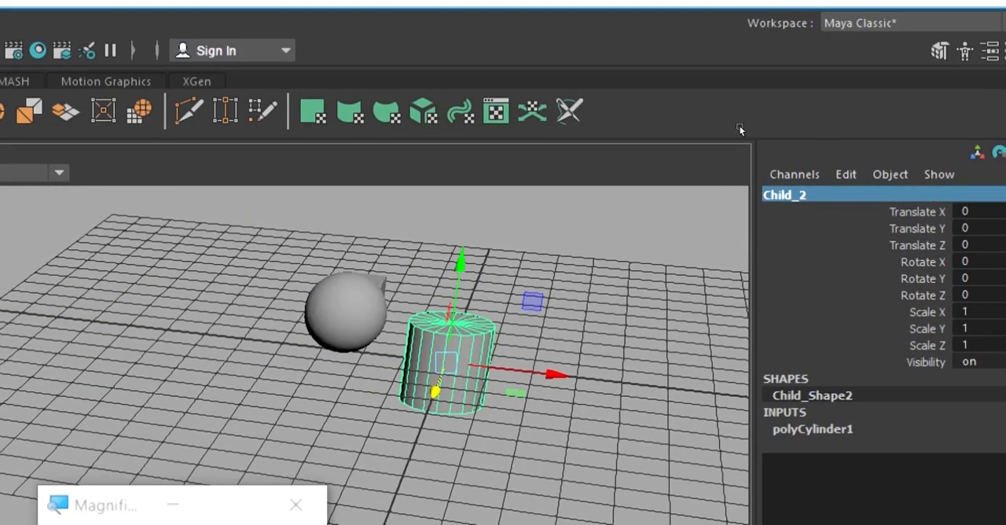
middle_click_drag(708, 130, 712, 97)
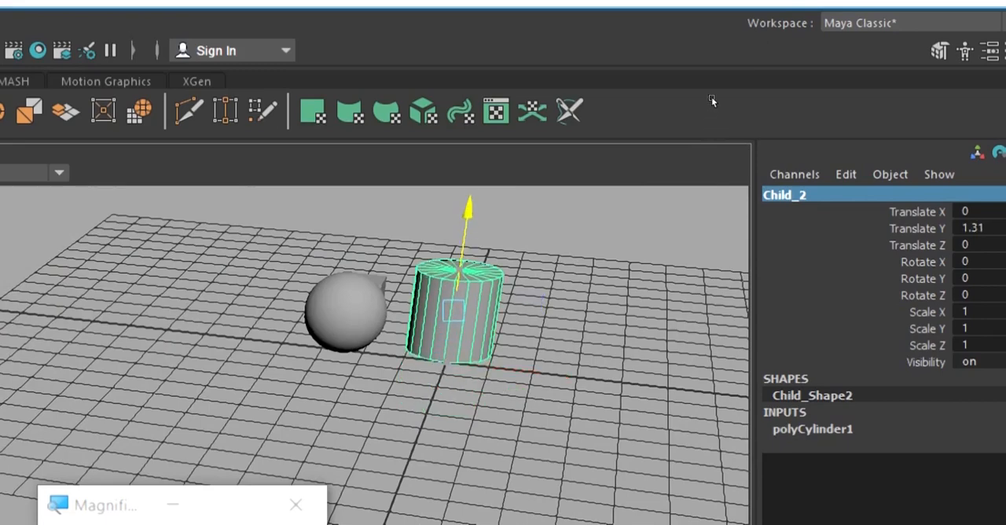
left_click_drag(712, 97, 726, 133)
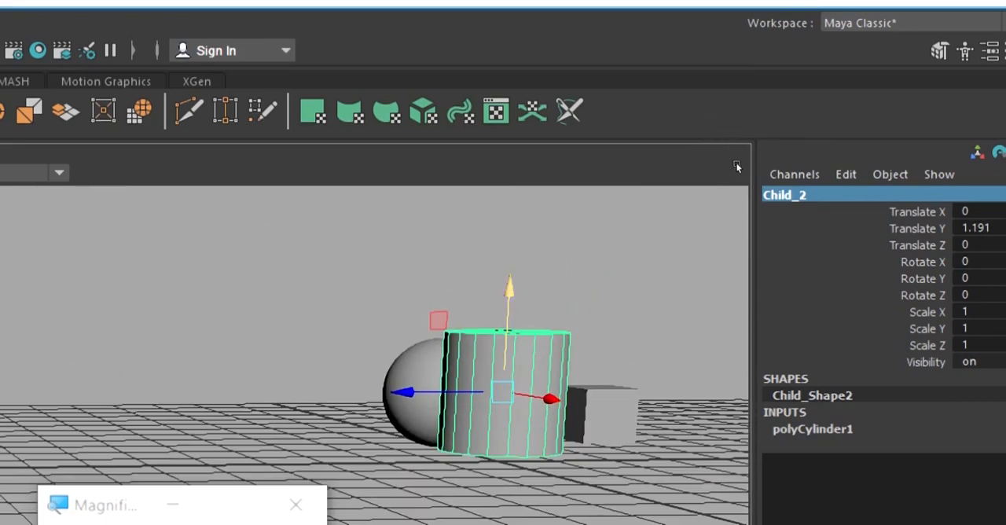
middle_click_drag(737, 141, 739, 143)
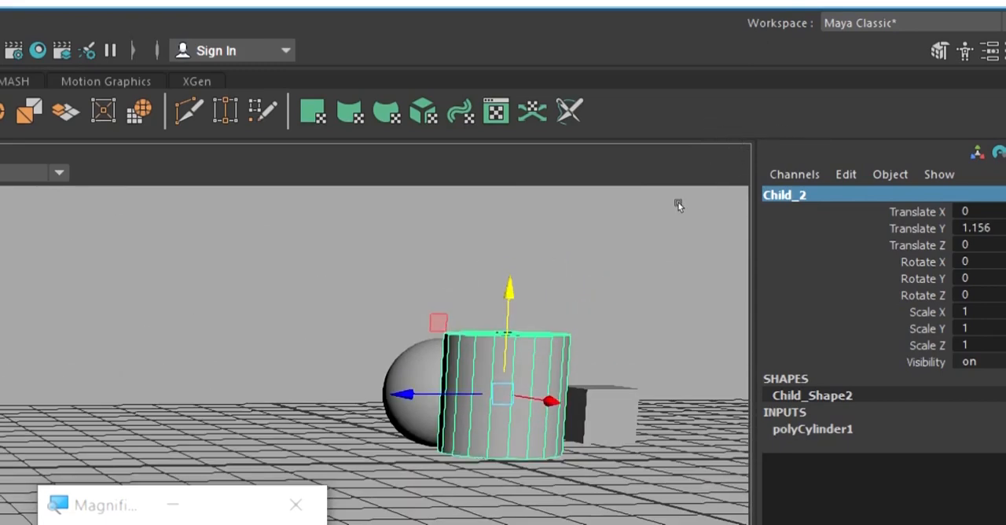
middle_click_drag(682, 192, 776, 173)
left_click_drag(776, 173, 645, 101, "alt")
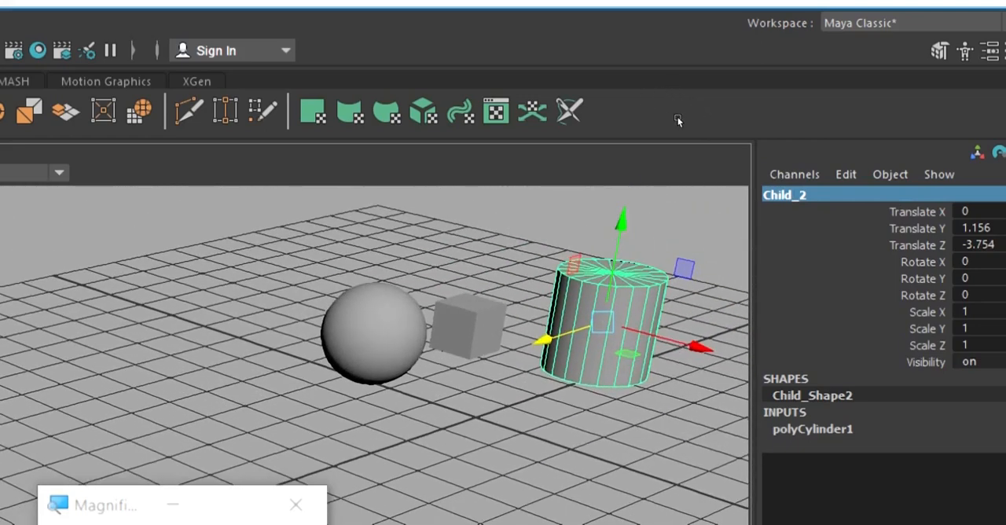
Freeze the transformations of the Child_2 cylinder.
left_click(677, 117)
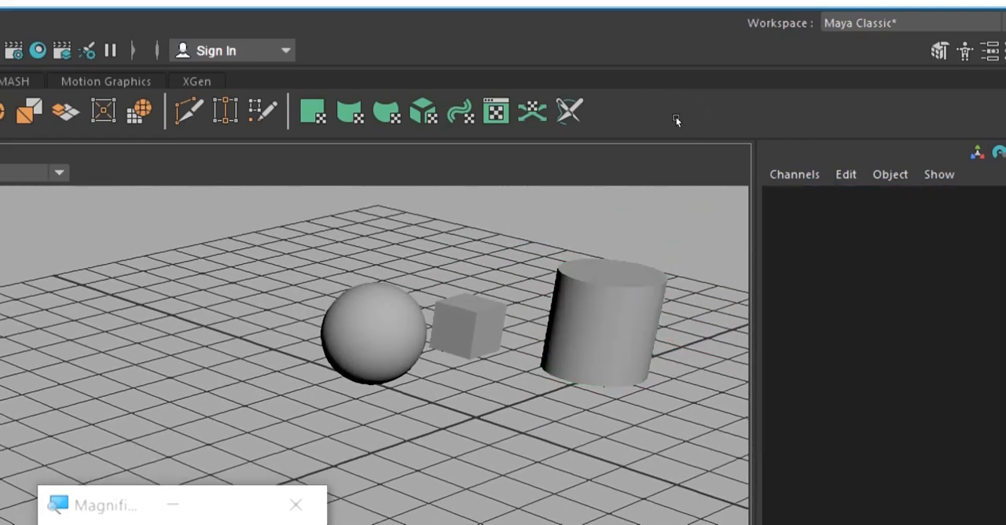
key("ctrl+z")
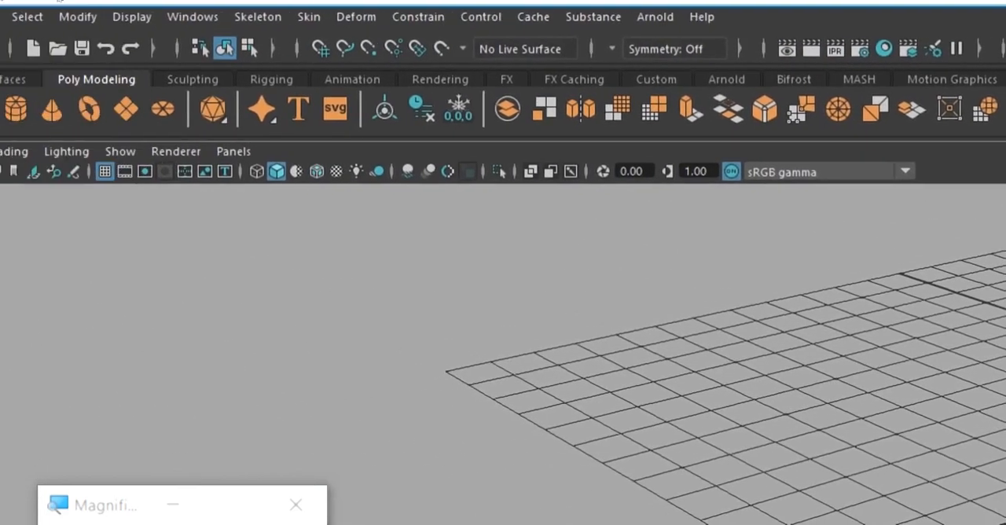
left_click(170, 17)
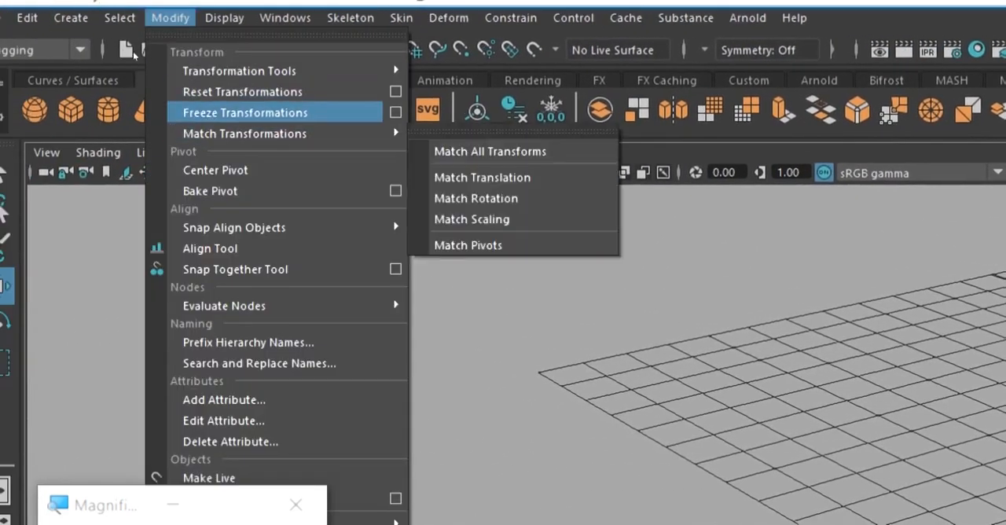
left_click(245, 112)
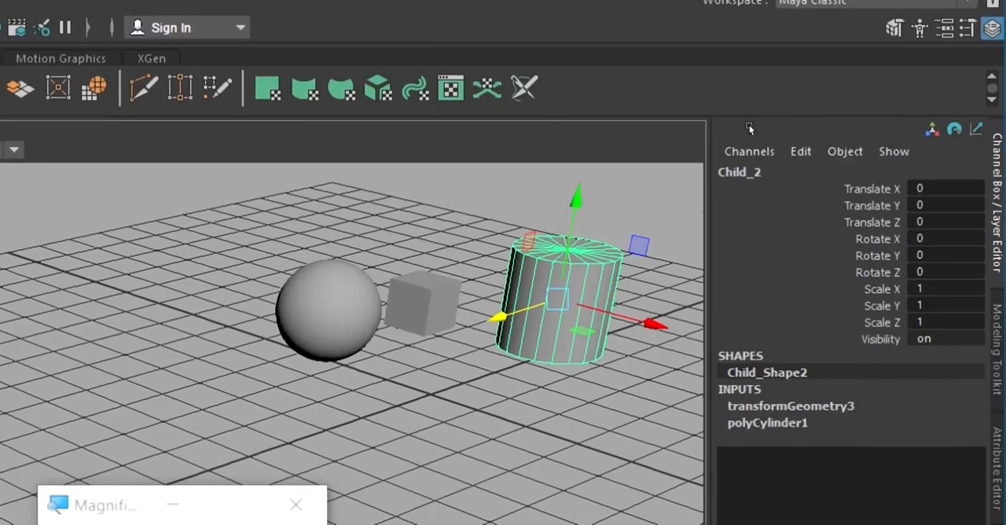
Select the Child_1 cube, the Parent sphere and the Child_2 cylinder in turn to examine which objects are linked.
left_click(714, 119)
mouse_move(761, 173)
left_mouse_down("alt")
mouse_move(764, 180)
mouse_move(752, 179)
left_mouse_up("alt")
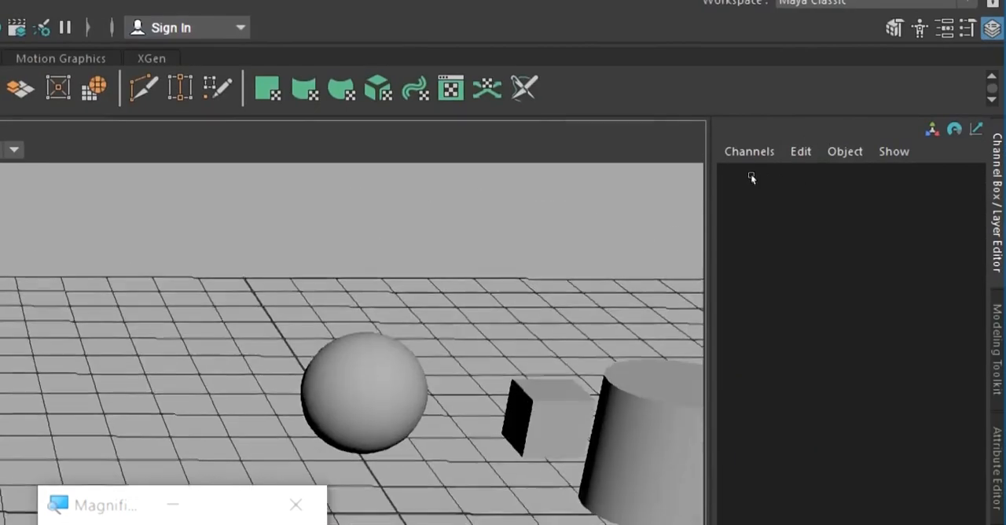
middle_click_drag(751, 177, 761, 143, "alt")
left_click(711, 160)
left_click(797, 168)
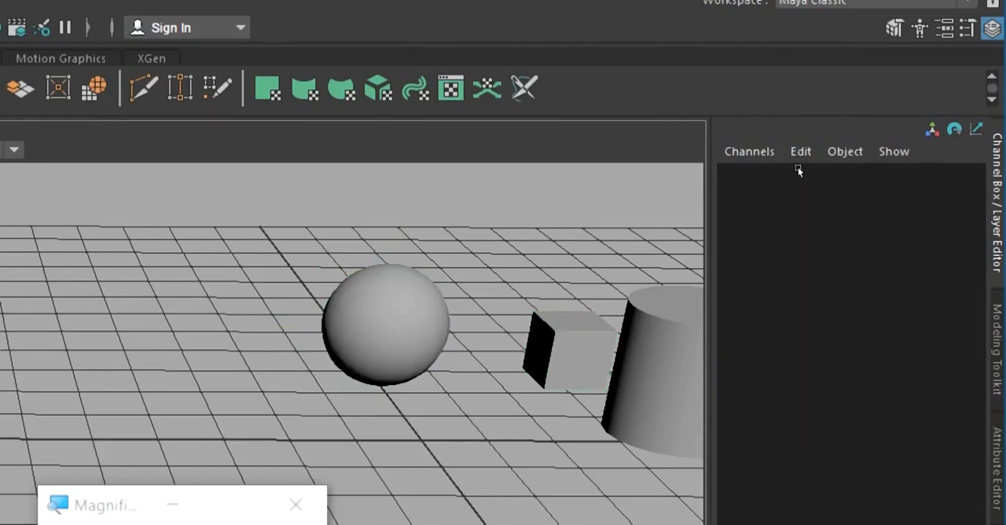
left_click(798, 169)
left_click(842, 197)
left_click(797, 173)
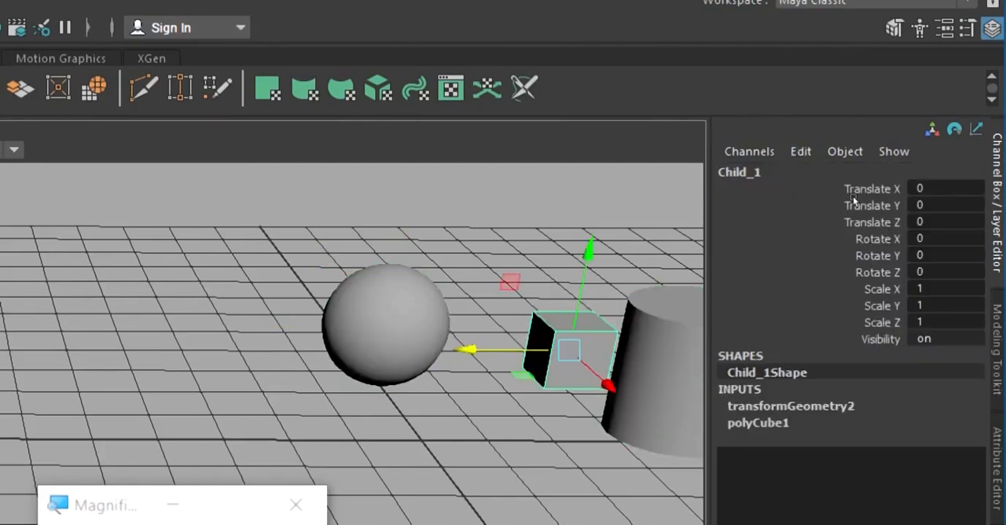
left_click(852, 199)
left_click(796, 173)
left_click(837, 194)
left_click(786, 173)
left_click(832, 191)
left_click(712, 165)
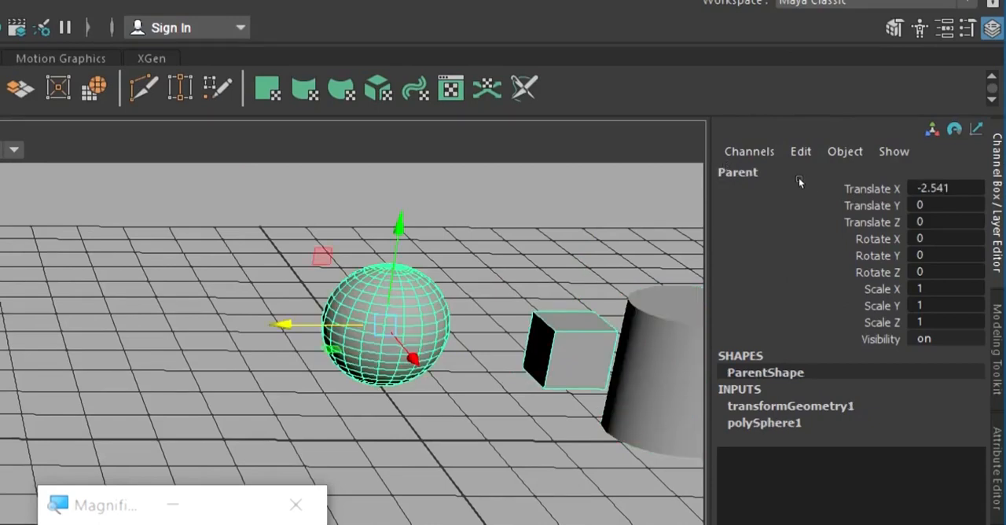
left_click(799, 181)
left_click(828, 196)
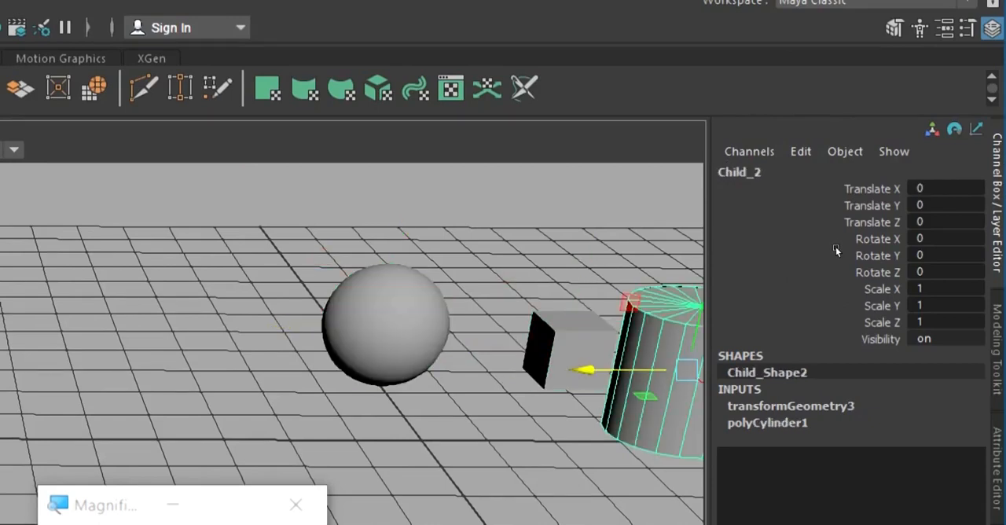
key("f")
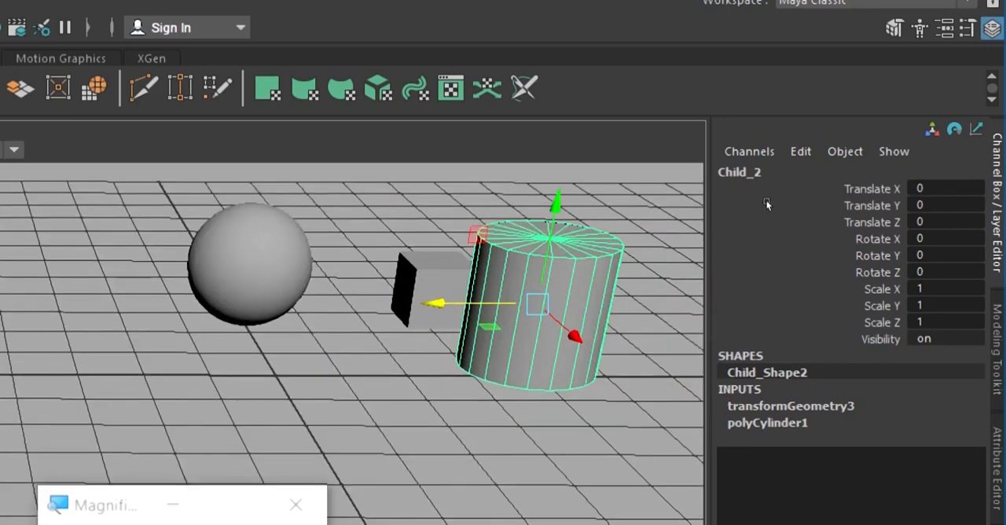
Parent the Child_2 cylinder to the Parent sphere and select the sphere to check which objects are linked to it.
middle_click_drag(798, 209, 794, 226, "alt")
left_click(811, 200)
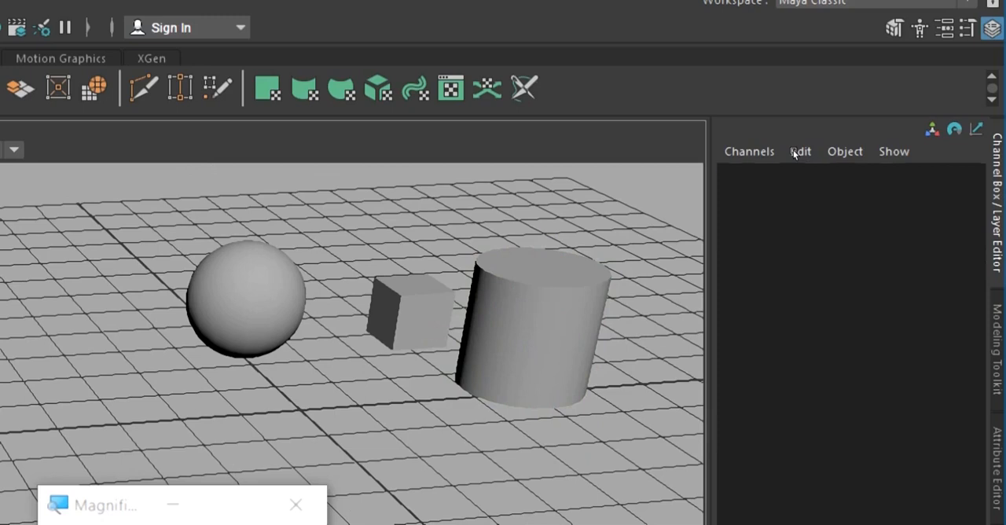
key("ctrl+z")
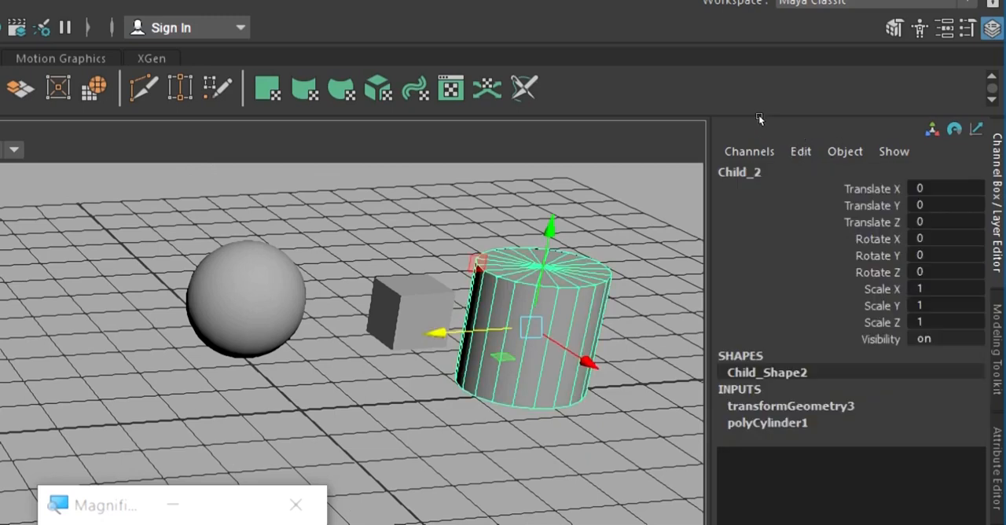
key("q")
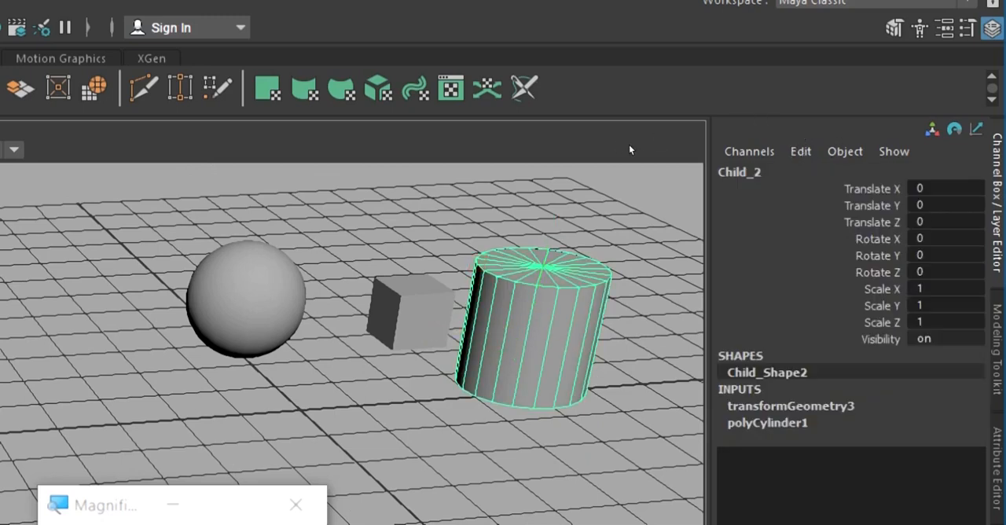
key("ctrl+z")
key("ctrl+z")
key("ctrl+z")
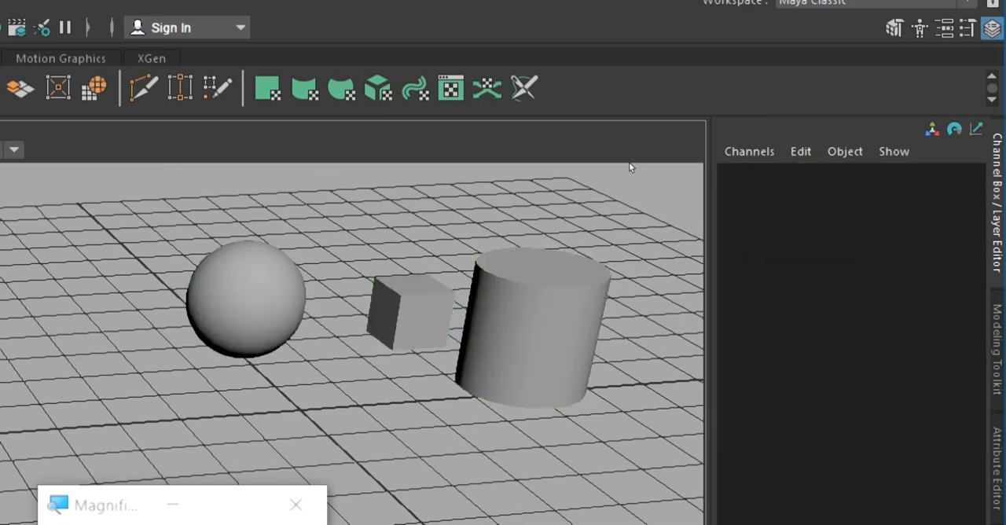
key("ctrl+z")
left_click_drag(697, 164, 698, 182, "alt")
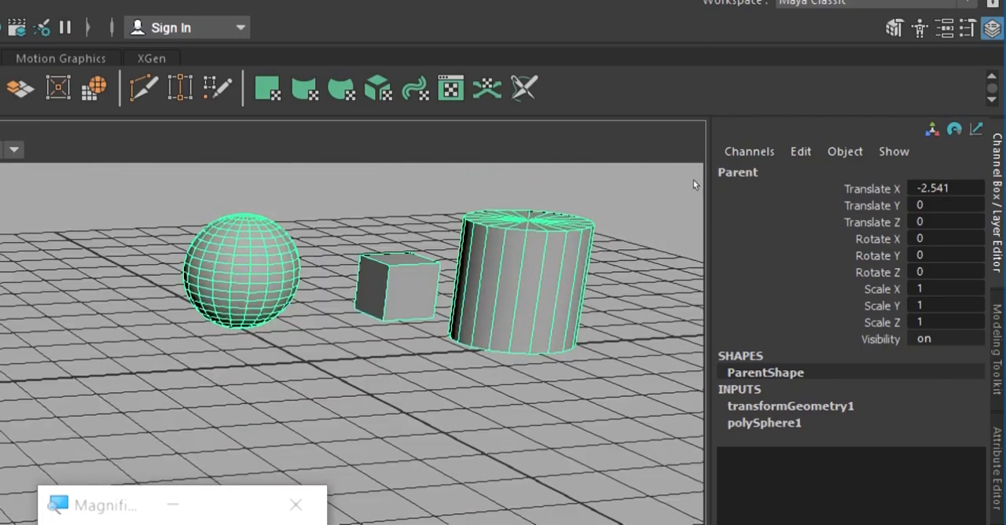
Raise the Parent sphere to about Translate Y 2.026 to test both children, and undo the move.
left_click(688, 179)
key("ctrl+z")
left_click_drag(691, 172, 711, 209, "alt")
key("w")
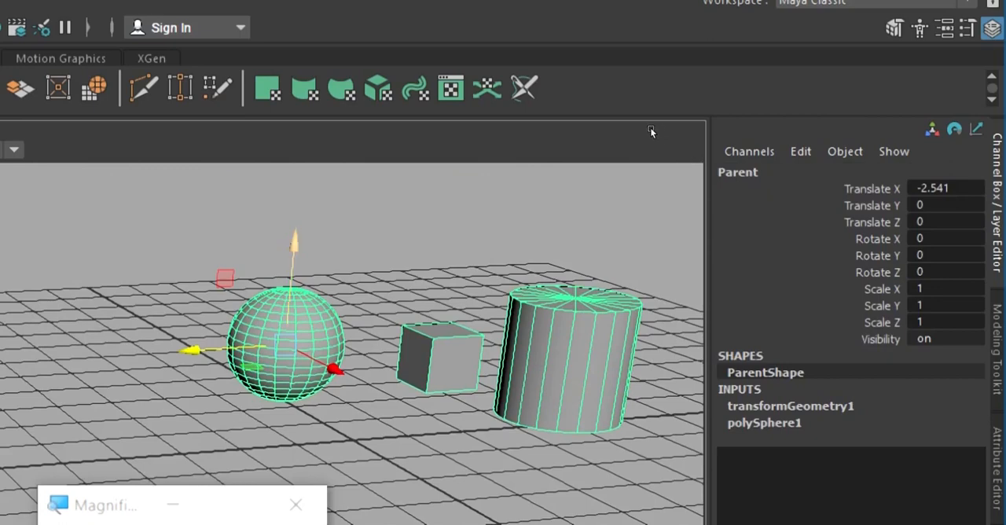
left_click_drag(647, 148, 644, 68)
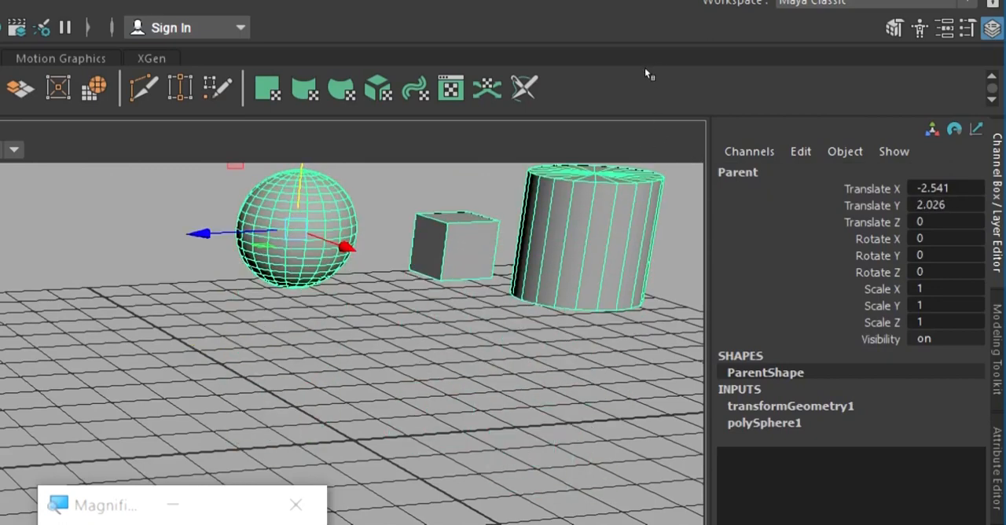
key("ctrl+z")
Move the Child_2 cylinder to about Translate X 4.252 and the Child_1 cube to about Translate X -4.669.
left_click(782, 182)
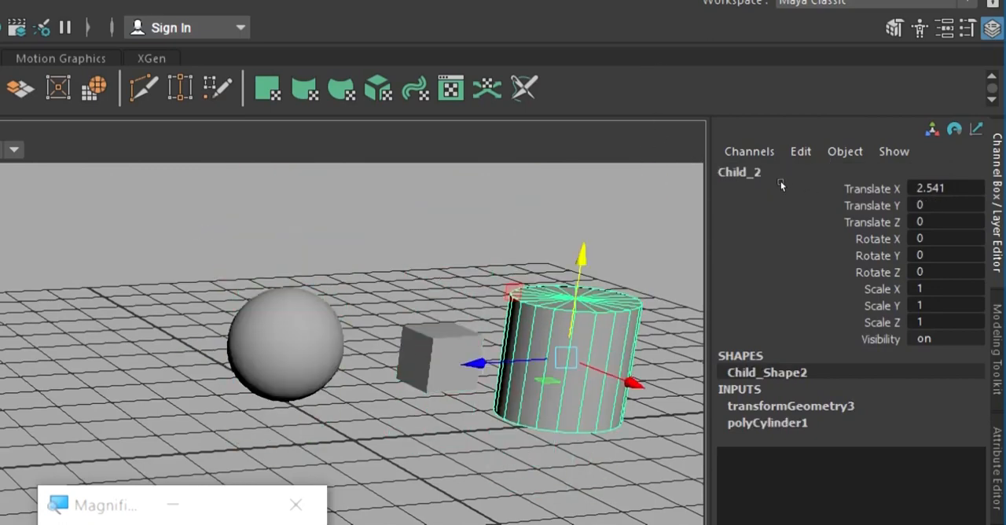
left_click_drag(747, 213, 803, 238, "alt")
left_click_drag(767, 139, 808, 151)
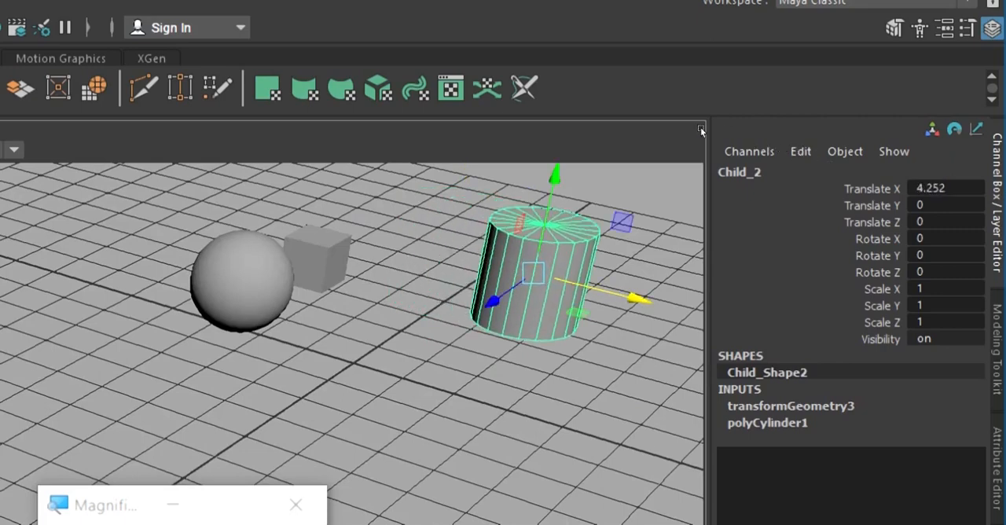
left_click(669, 130)
left_click_drag(693, 139, 605, 81)
left_click_drag(734, 146, 658, 125, "alt")
Raise the Parent sphere to about Translate Y 1.8, and undo the test moves of the sphere, cube and cylinder.
key("Up")
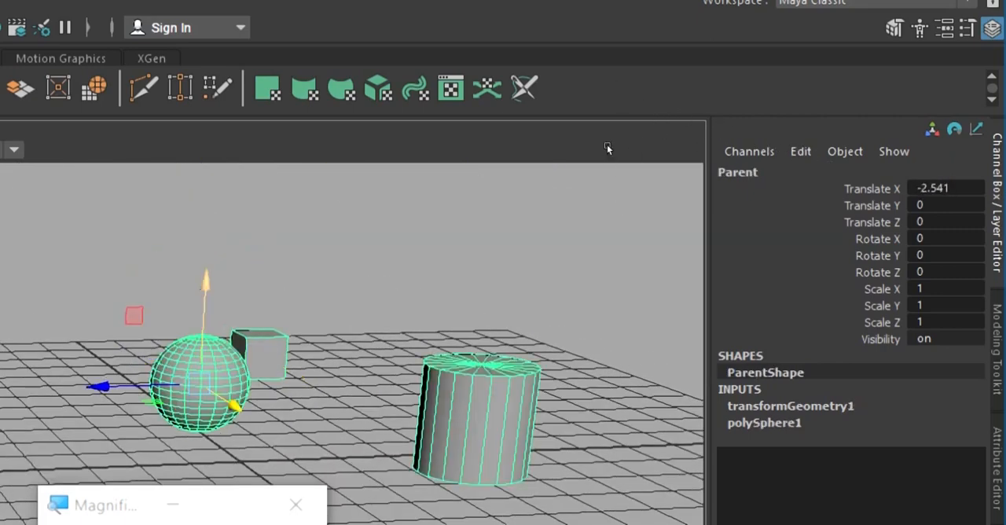
middle_click_drag(611, 142, 619, 109)
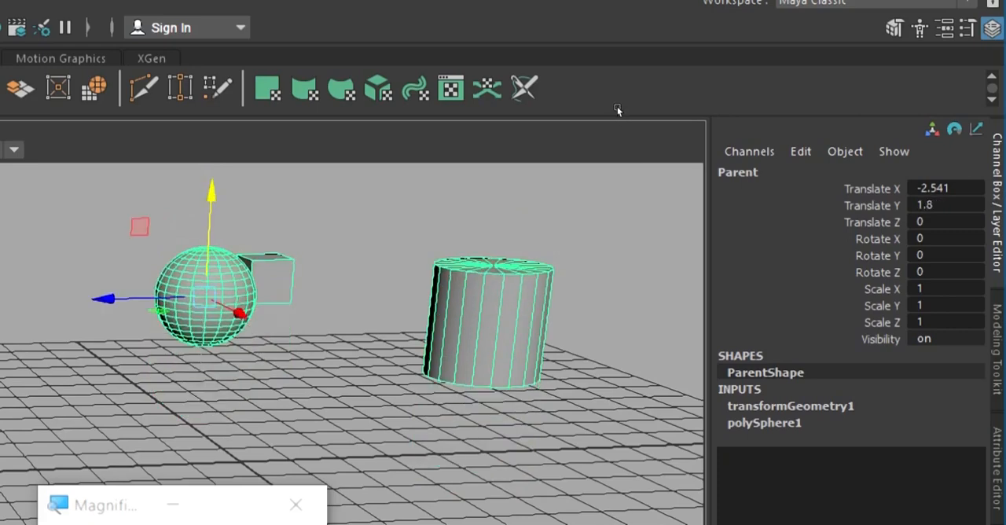
key("ctrl+z")
key("ctrl+z")
key("ctrl+z")
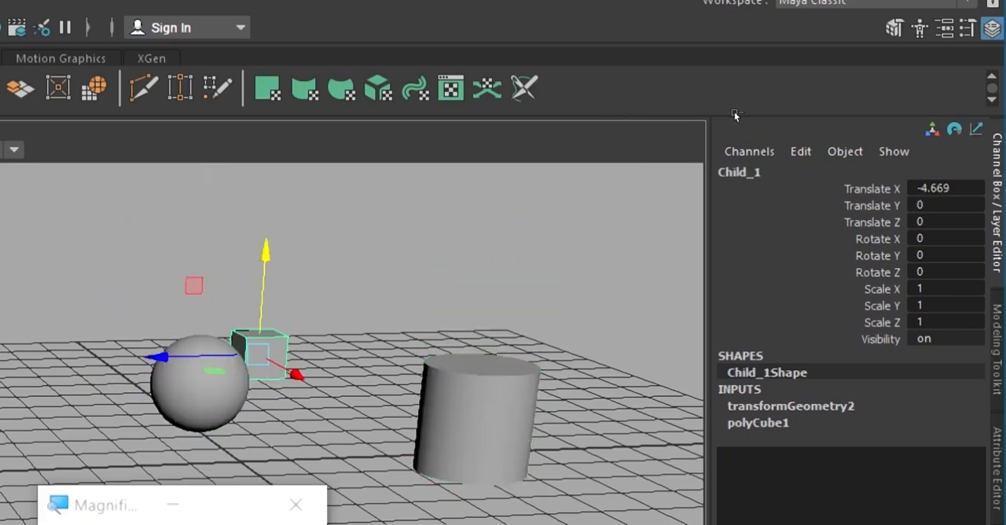
key("ctrl+z")
key("ctrl+z")
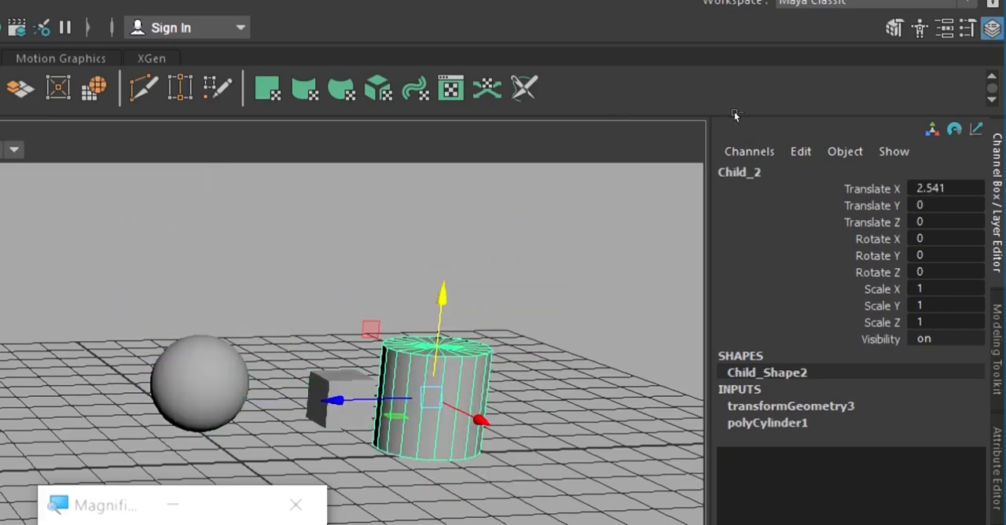
key("ctrl+z")
key("ctrl+z")
key("ctrl+z")
key("ctrl+z")
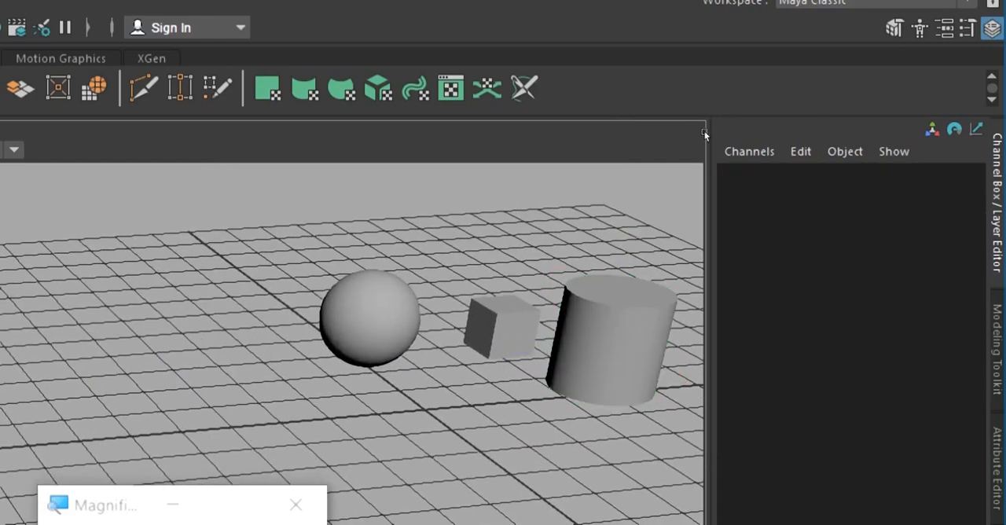
Create a polygon cone at the origin and name it Grand Child 1.
key("ctrl+z")
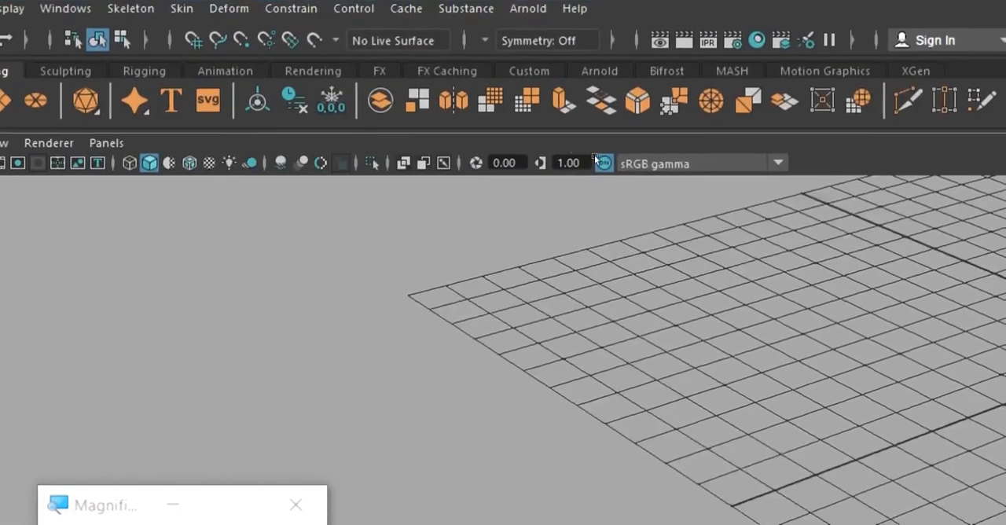
scroll(673, 169, "down", 3)
middle_click_drag(673, 168, 515, 172, "alt")
right_click_drag(516, 172, 541, 167, "alt")
left_click(441, 156)
key("ctrl+z")
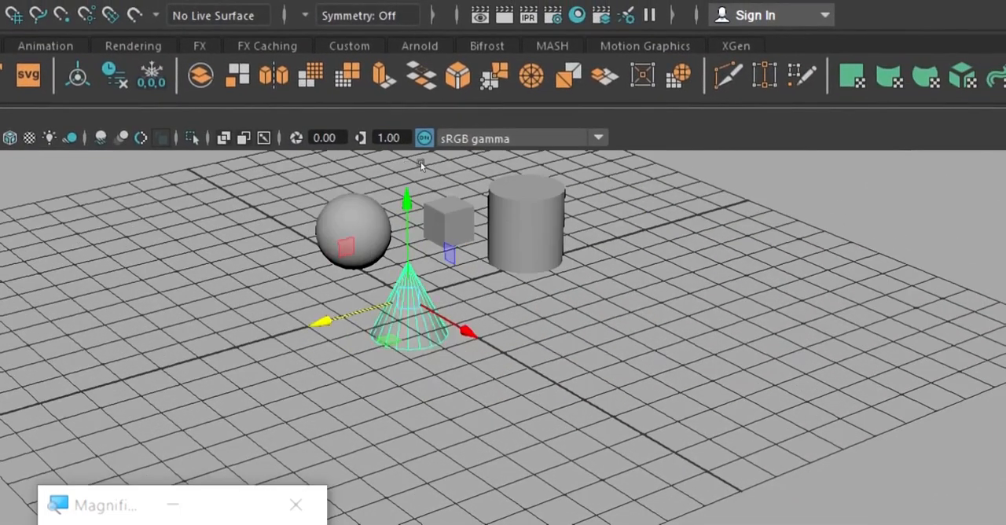
right_click_drag(423, 164, 587, 139, "alt")
middle_click_drag(603, 124, 545, 195, "alt")
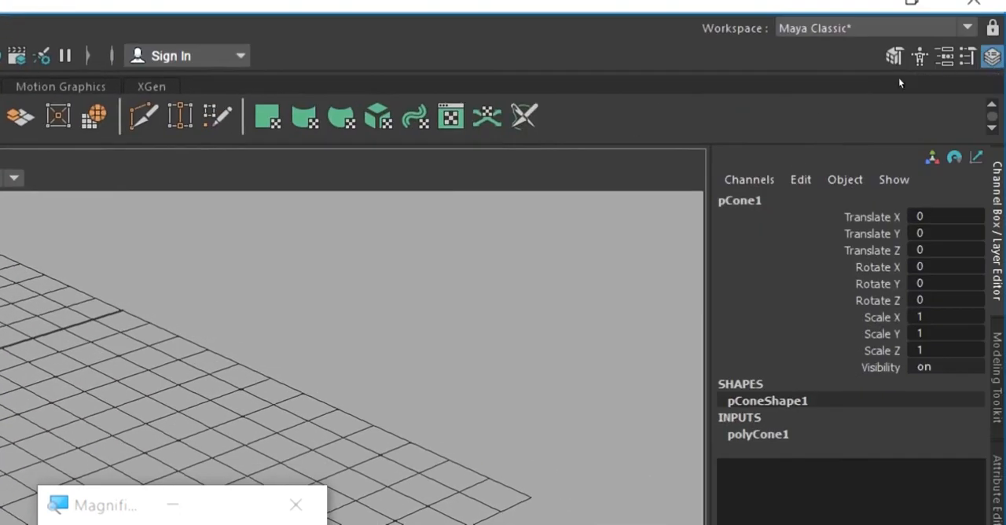
key("Tab")
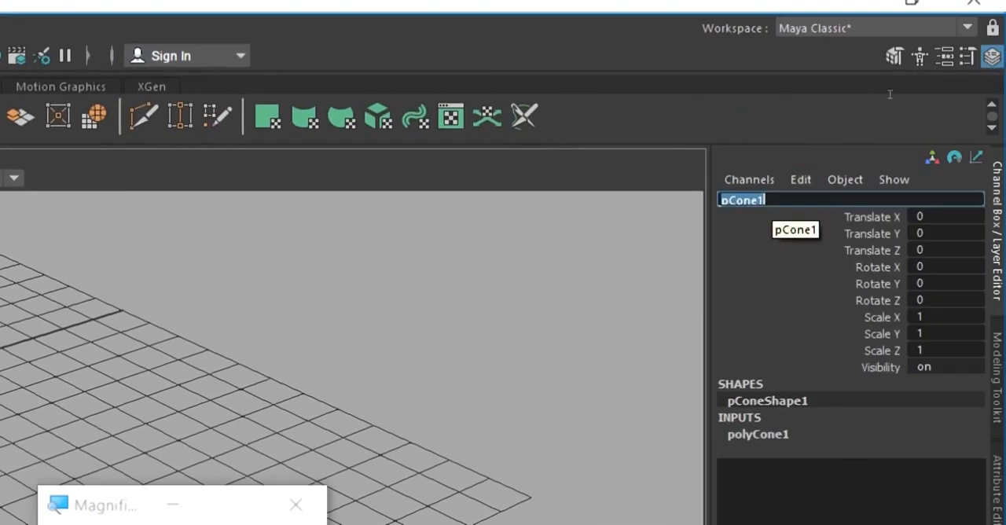
type("Grand Child 1")
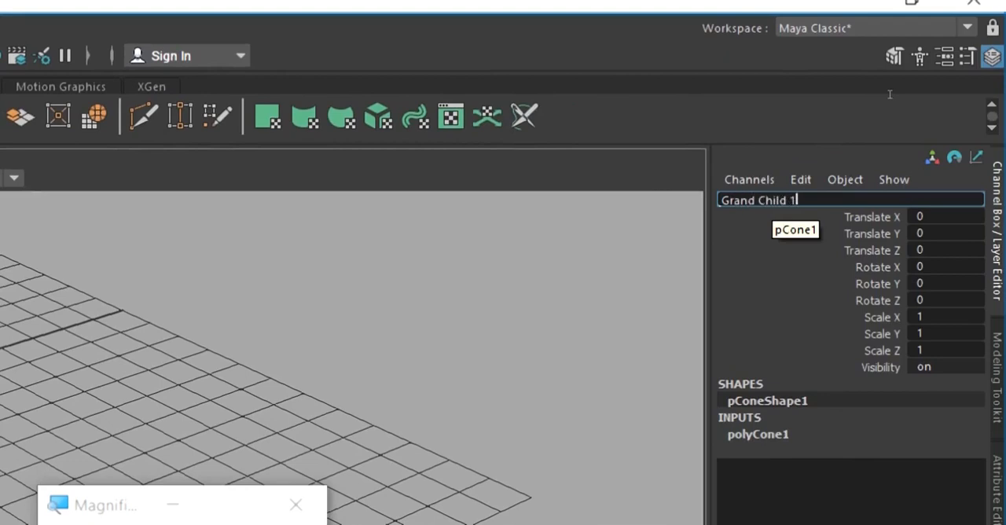
key("Return")
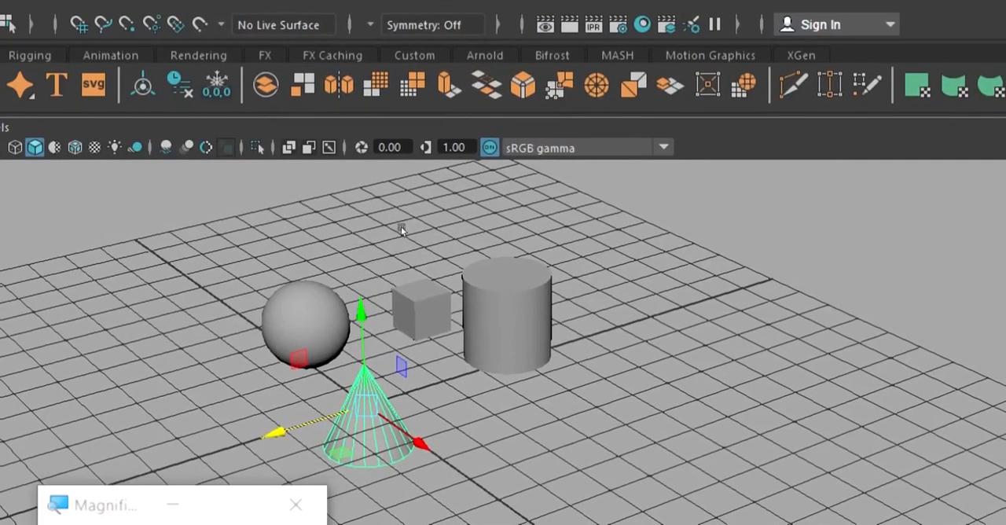
Move the cone beyond the Child_2 cylinder so it stands at the end of the row of objects.
left_click_drag(361, 311, 358, 263)
middle_click_drag(326, 221, 461, 158)
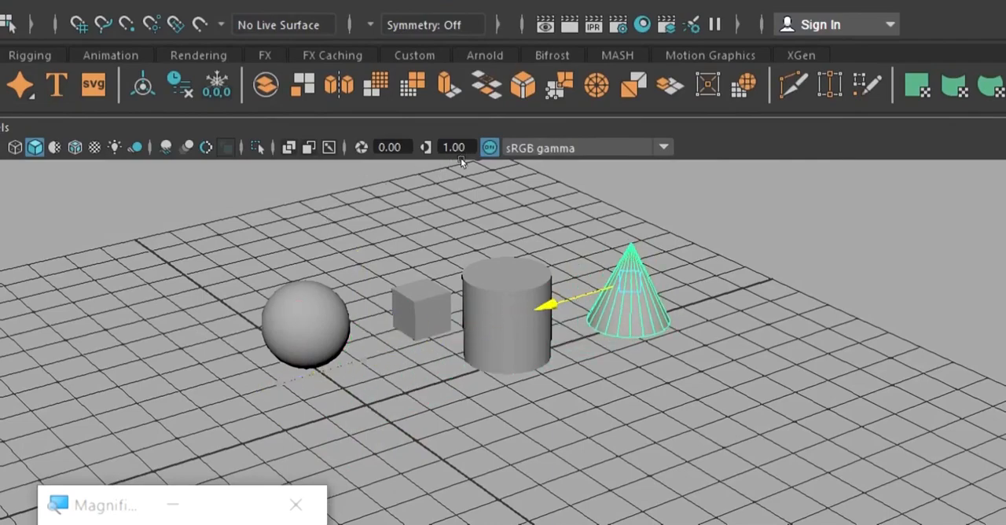
left_click_drag(514, 184, 475, 201, "alt")
left_click(519, 175)
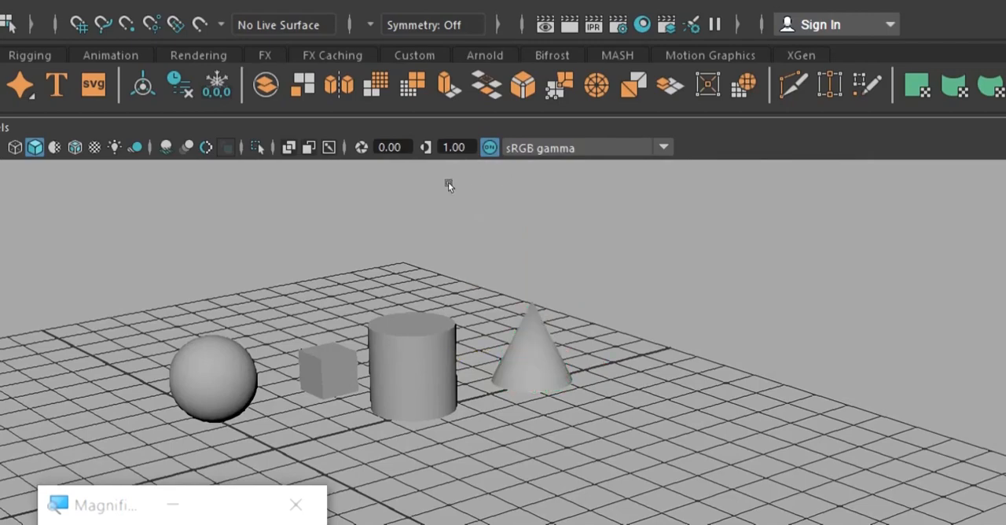
key("ctrl+z")
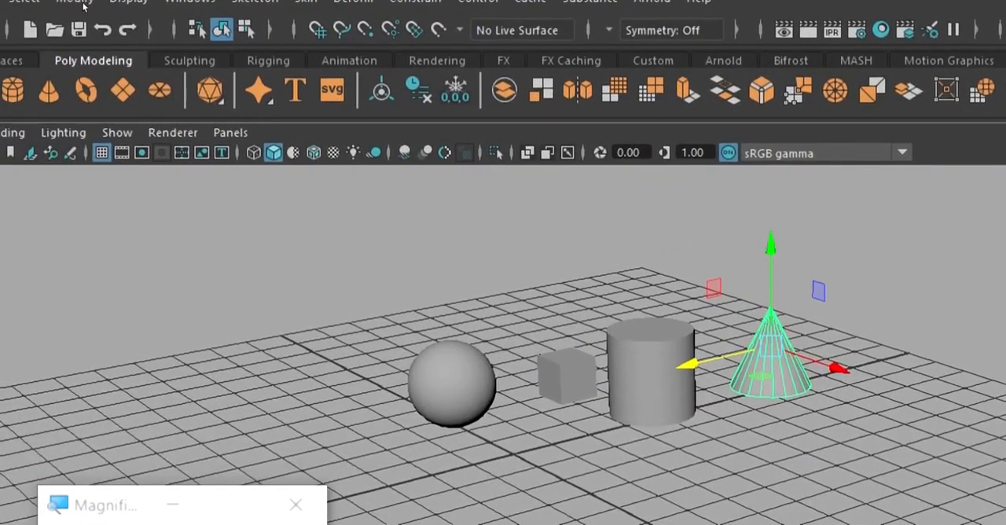
Freeze the transformations of the Grand_Child_1 cone.
left_click(82, 7)
left_click(149, 93)
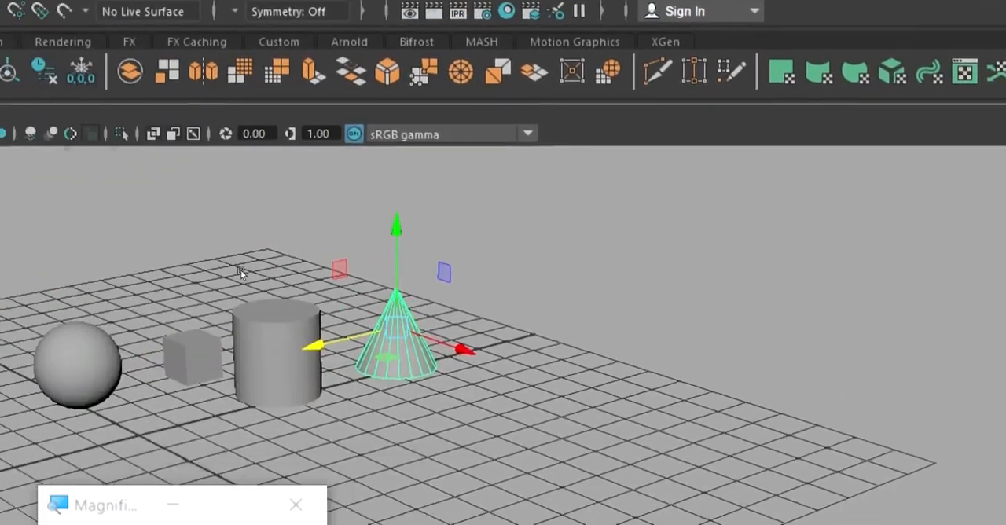
left_click(496, 202)
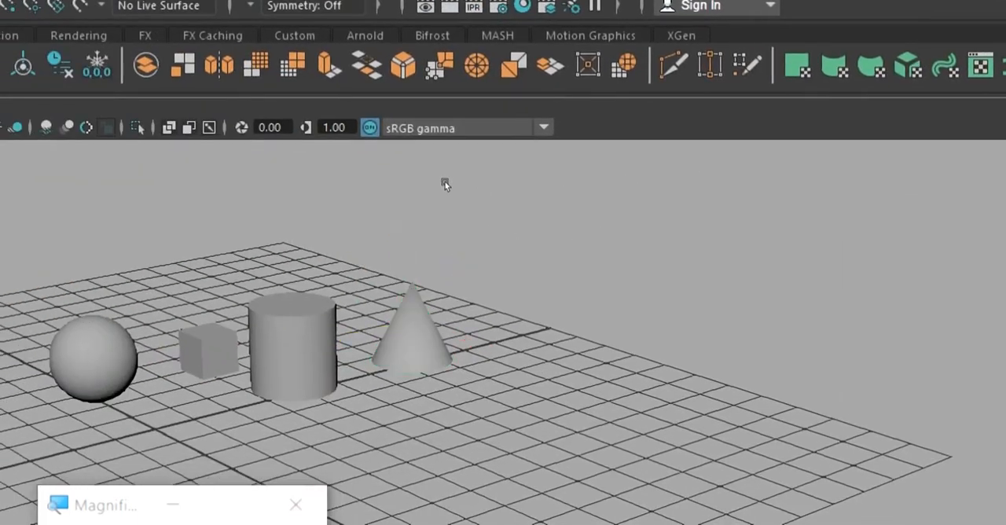
Select the Child_2 cylinder, the Grand_Child_1 cone and the Parent sphere in turn to examine which objects are linked.
key("ctrl+z")
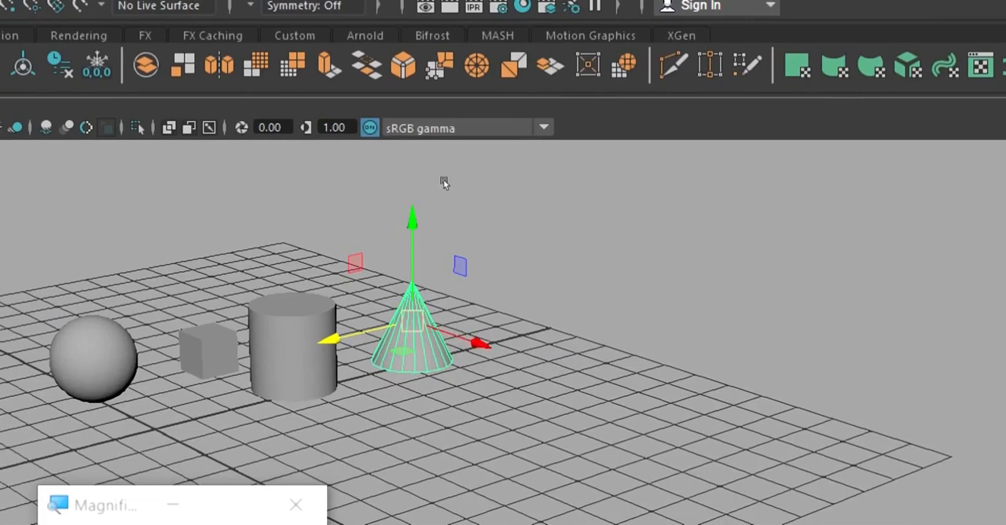
key("ctrl+z")
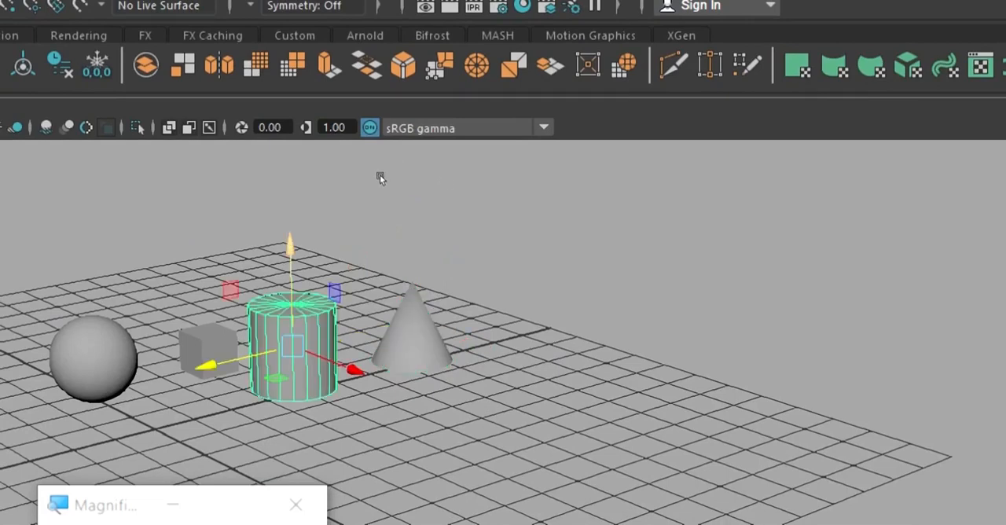
key("ctrl+z")
key("ctrl+z")
key("ctrl+z")
key("ctrl+z")
key("ctrl+z")
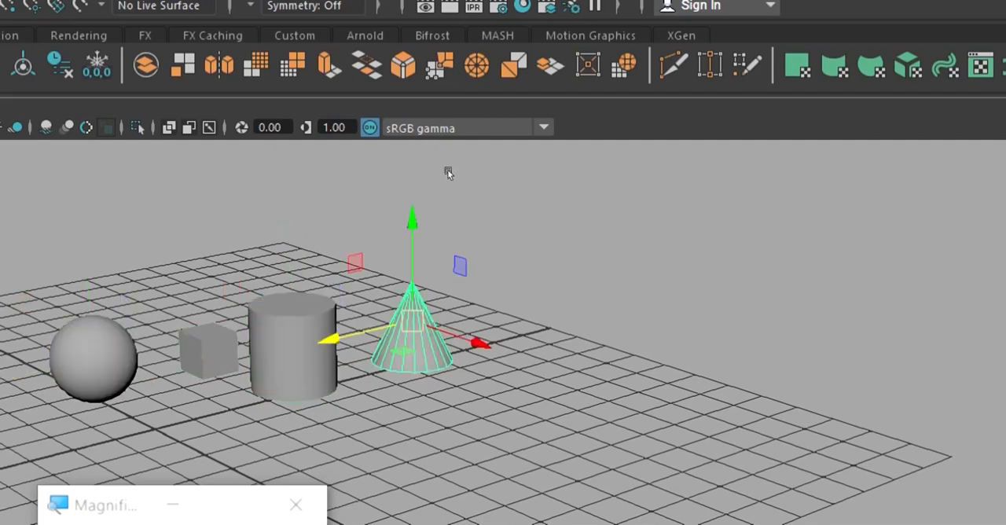
key("ctrl+z")
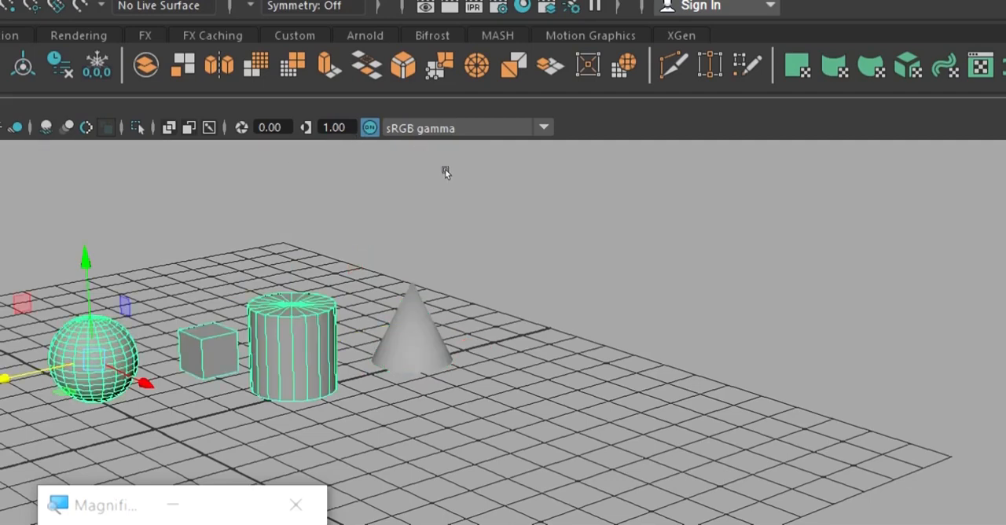
key("ctrl+z")
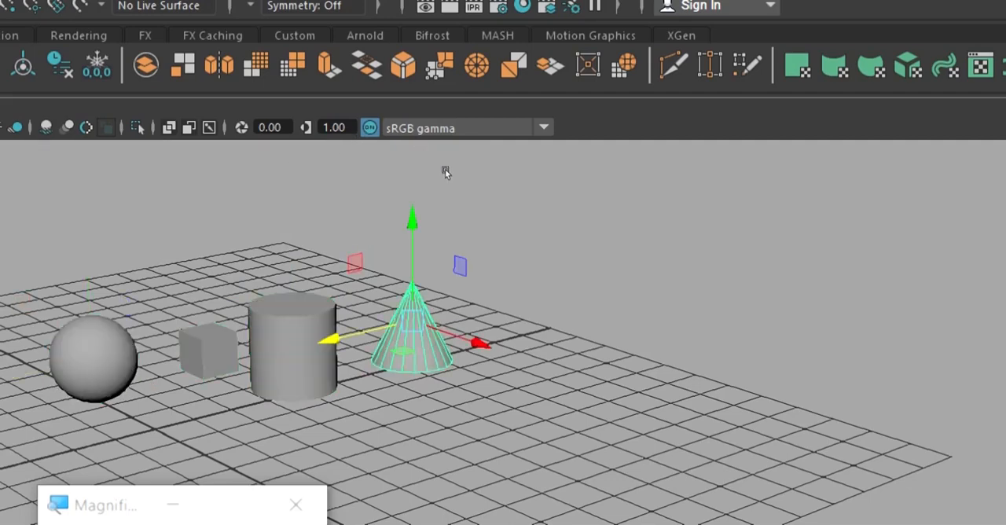
Parent the Grand_Child_1 cone to the Child_2 cylinder.
left_click(503, 156)
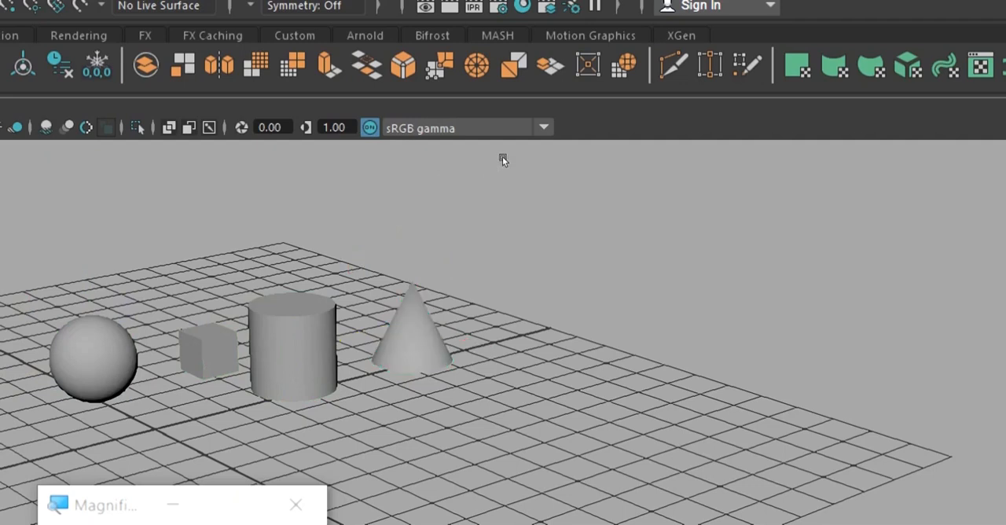
key("ctrl+z")
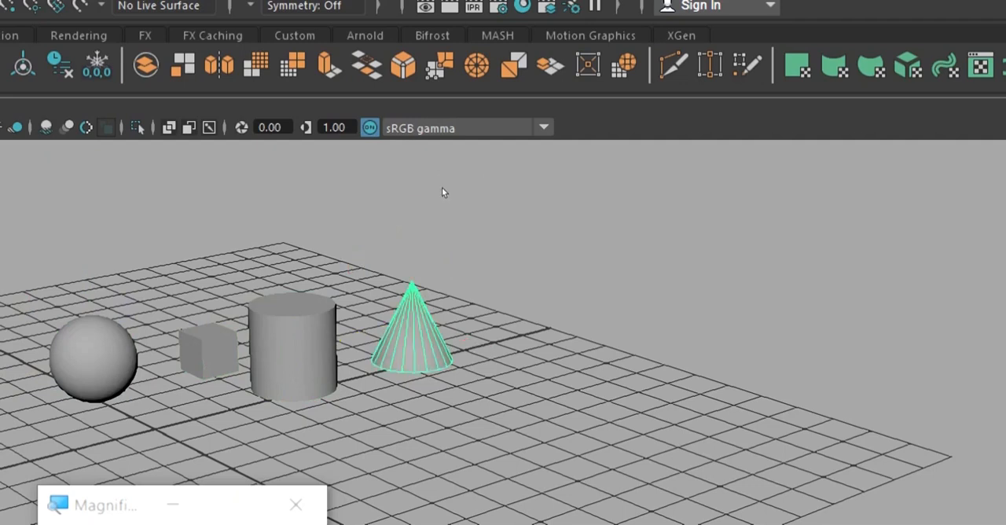
left_click_drag(489, 166, 496, 170, "alt")
middle_click_drag(496, 174, 514, 160, "alt")
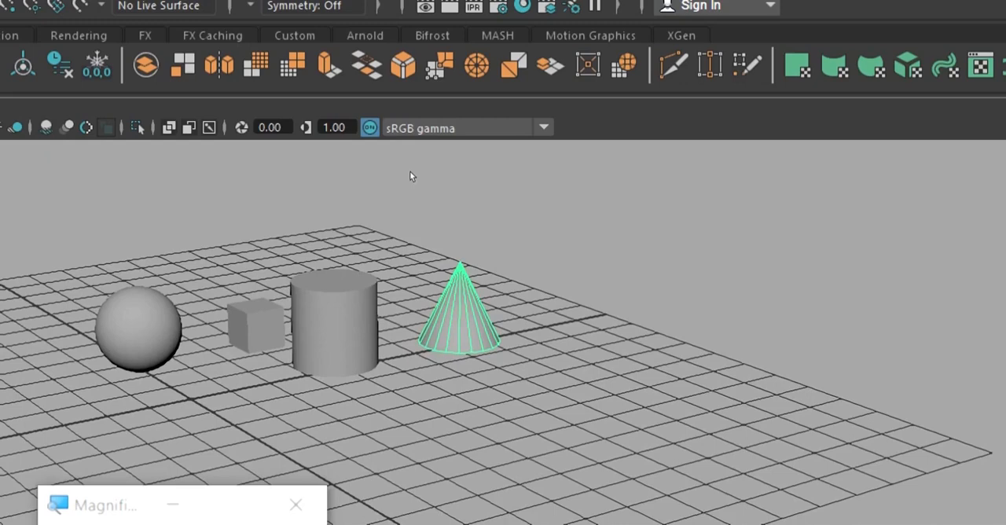
key("ctrl+z")
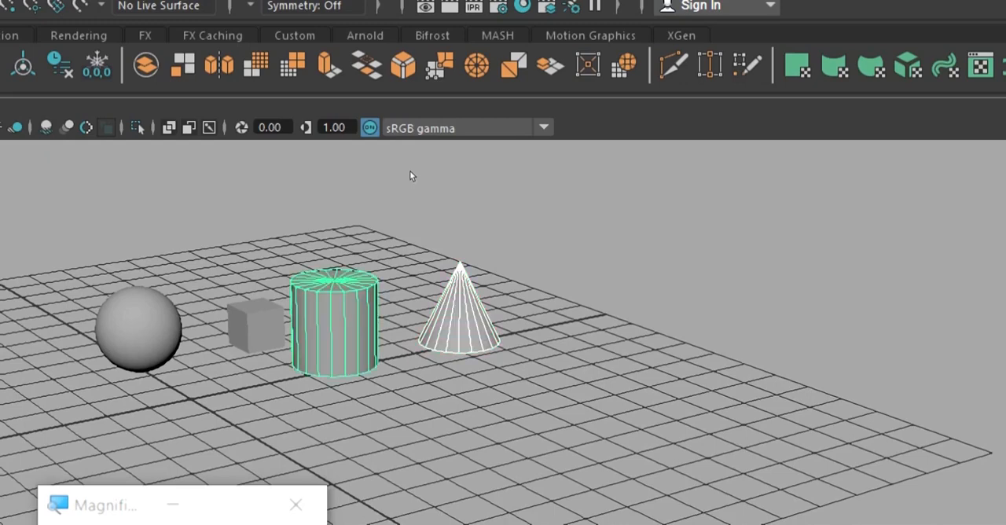
key("ctrl+z")
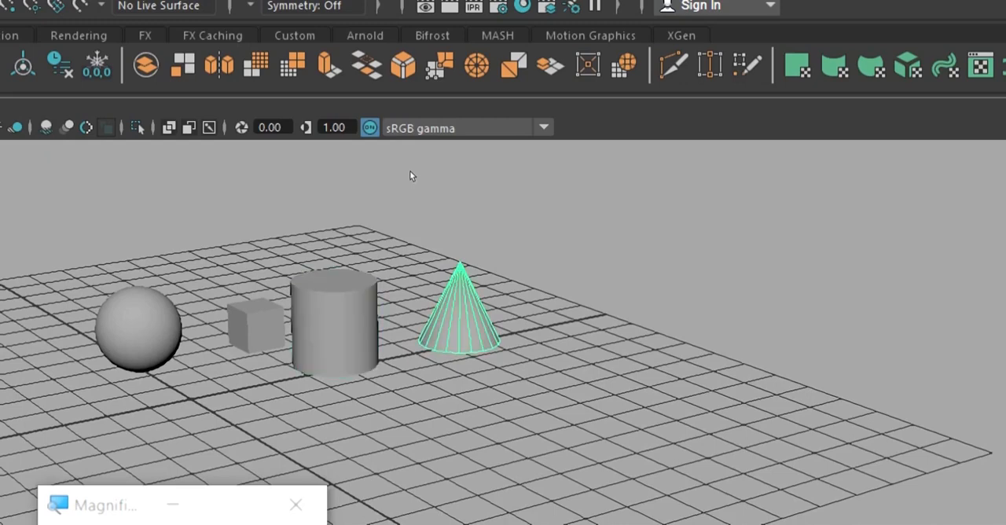
Try moving the Child_2 cylinder upward together with the Grand_Child_1 cone, and undo the move.
left_click(476, 143)
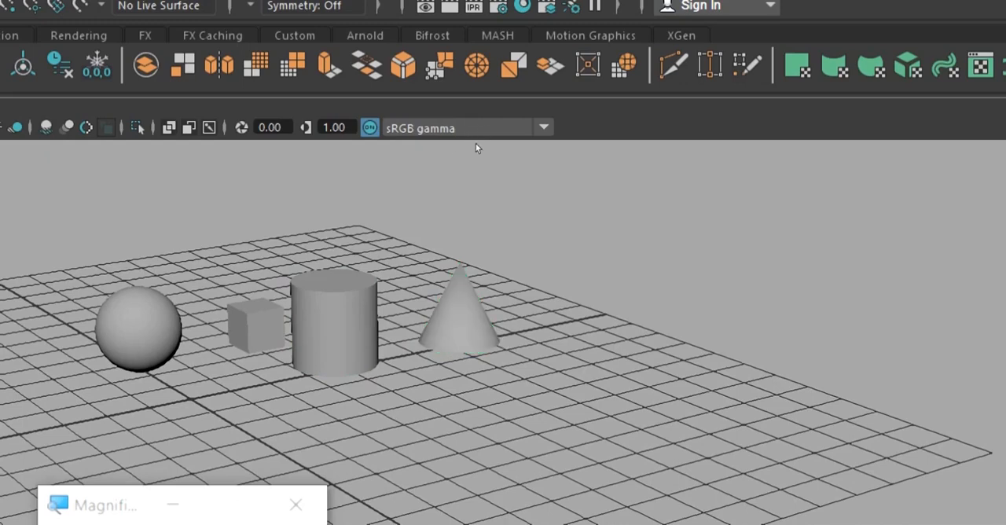
key("ctrl+z")
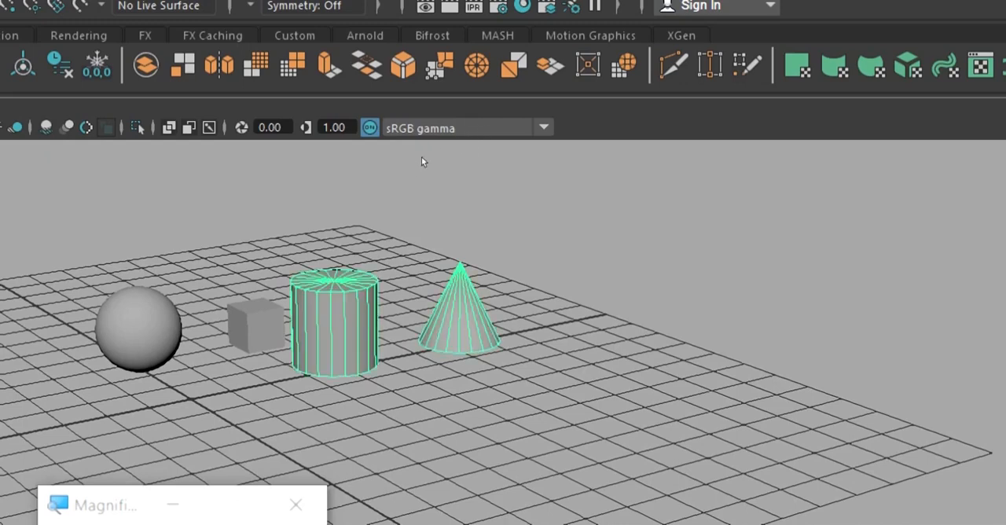
key("w")
middle_click_drag(396, 166, 385, 98)
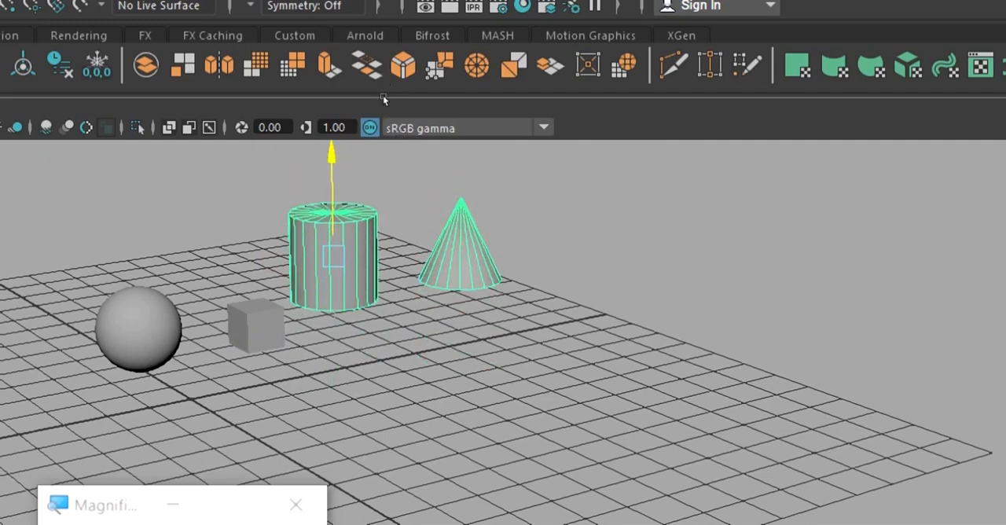
key("ctrl+z")
Select the Child_1 cube, the Parent sphere and the Grand_Child_1 cone in turn to examine which objects are selected along with each.
key("ctrl+z")
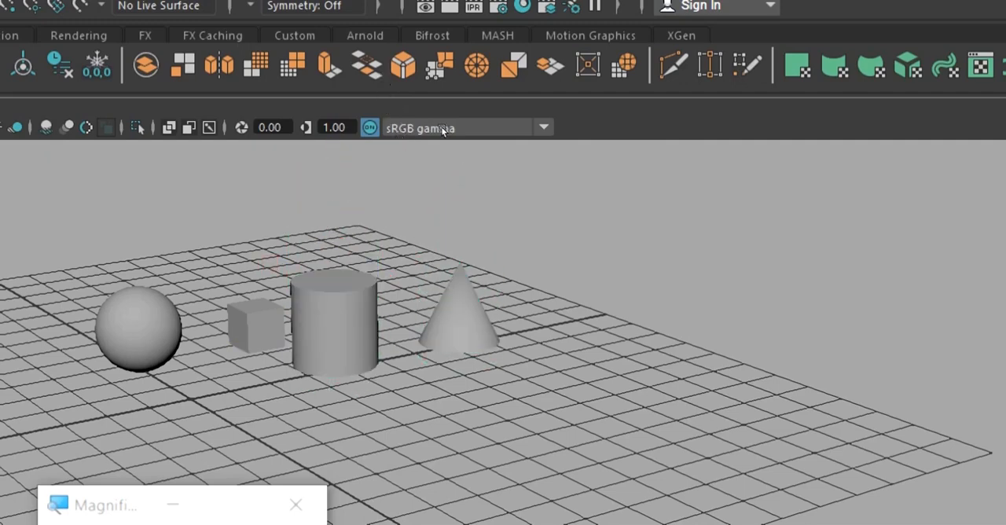
key("ctrl+z")
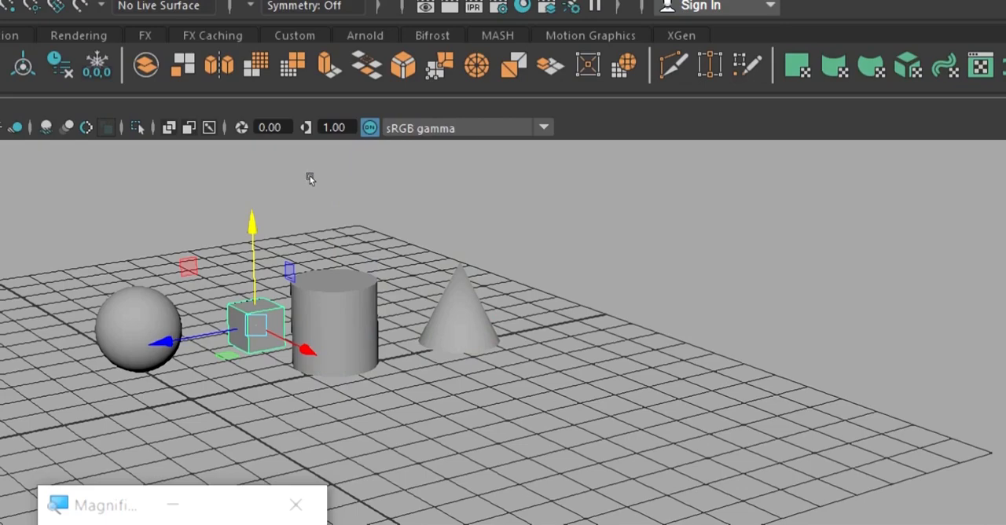
key("ctrl+z")
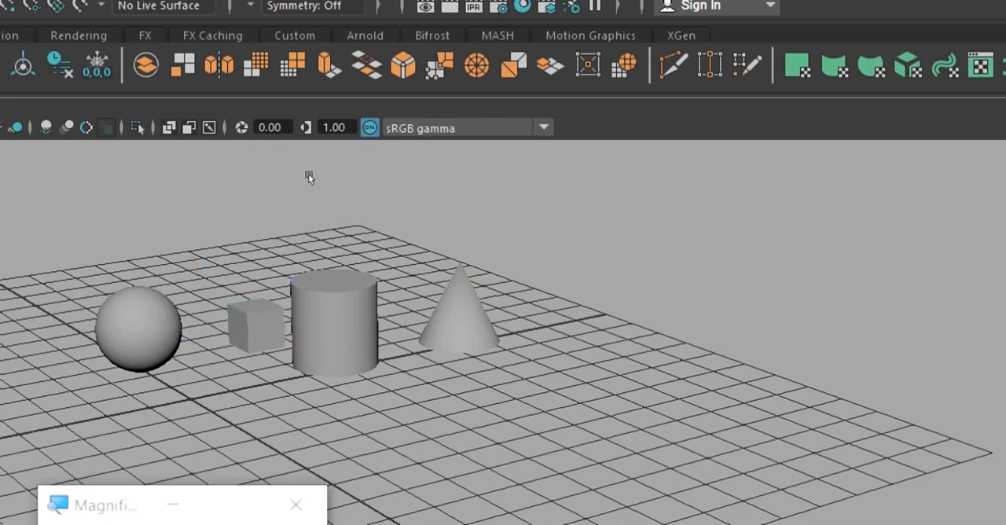
key("ctrl+z")
mouse_move(377, 129)
left_mouse_down("alt")
mouse_move(436, 143)
mouse_move(380, 125)
left_mouse_up("alt")
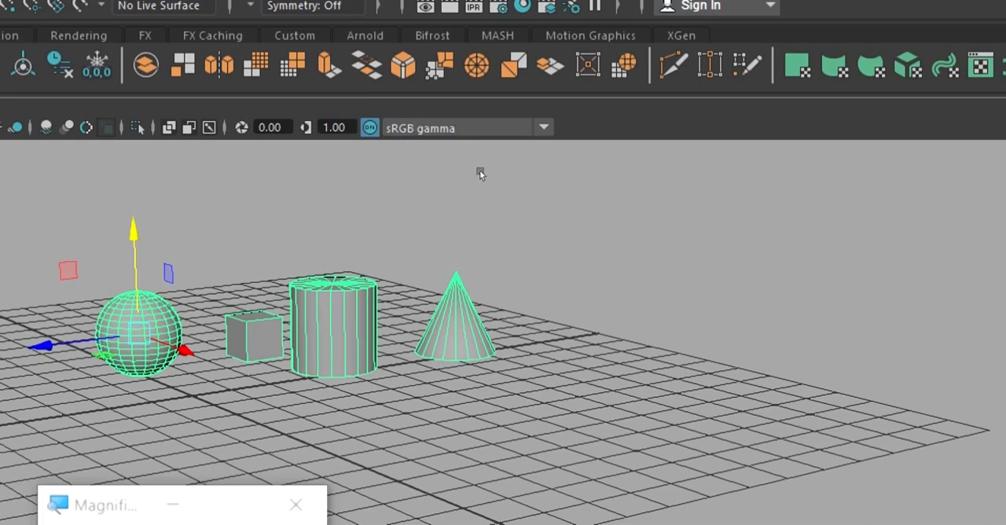
left_click(488, 170)
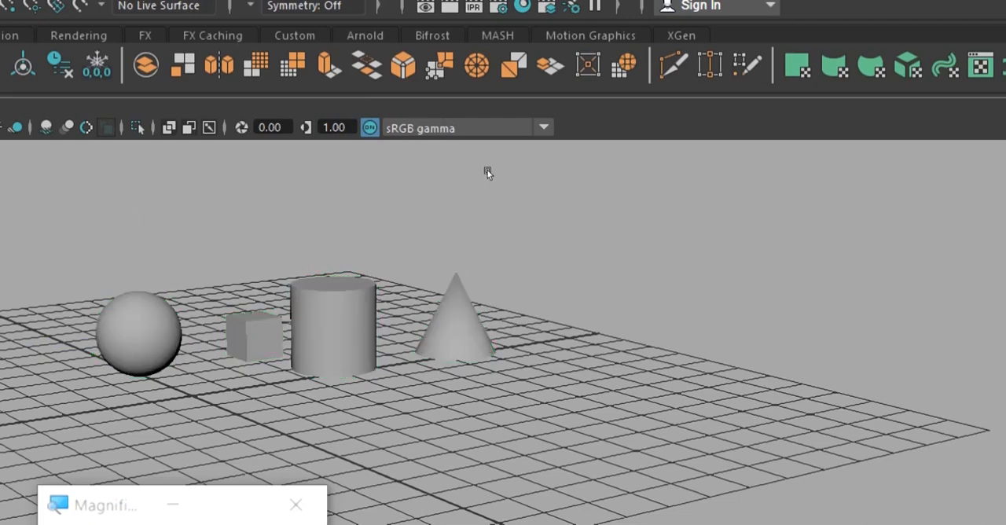
key("ctrl+z")
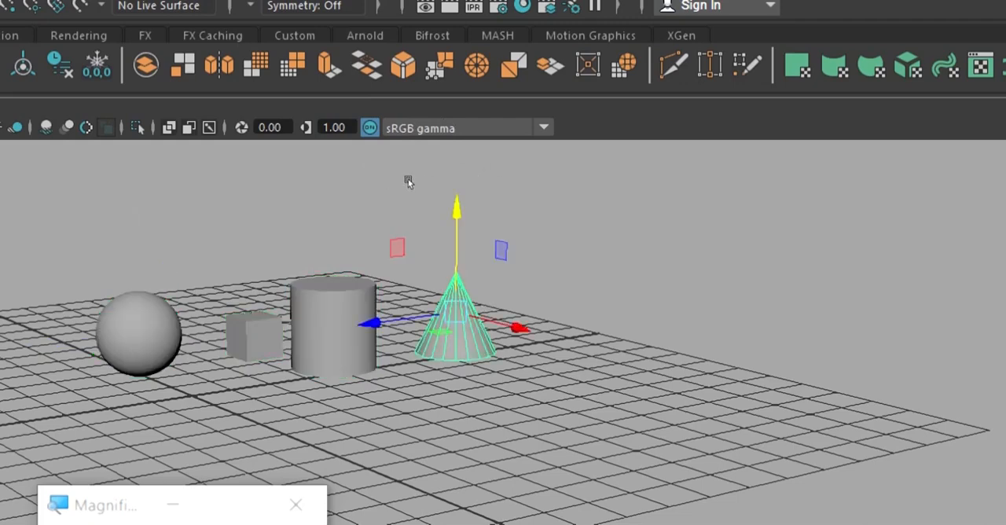
key("ctrl+z")
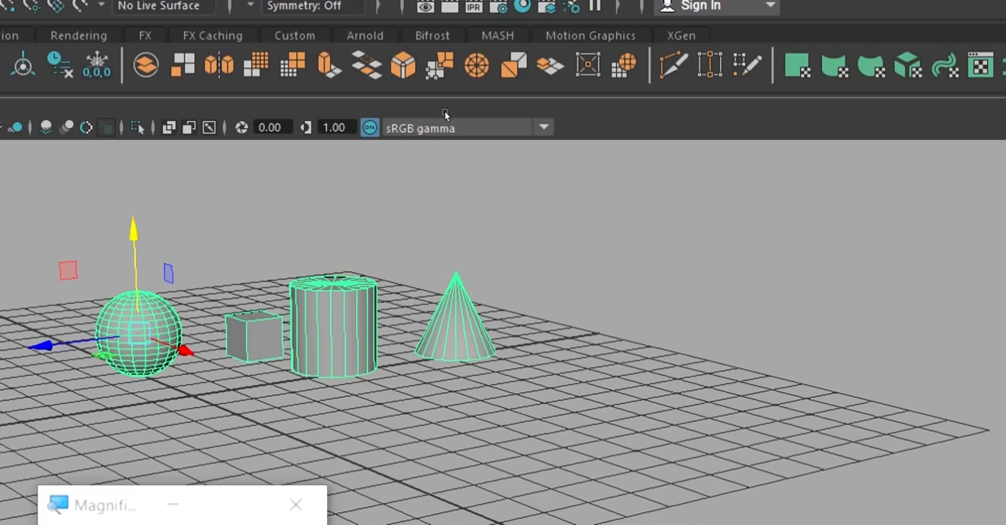
key("ctrl+z")
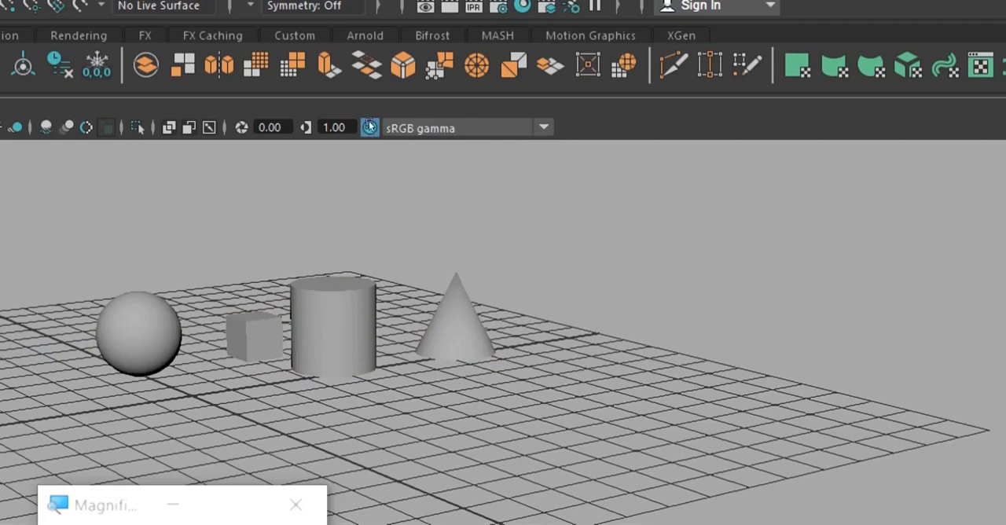
Try moving the Parent sphere with its whole hierarchy and the Child_2 cylinder along X, walking down the hierarchy between moves.
key("ctrl+z")
left_click_drag(315, 179, 394, 153, "alt")
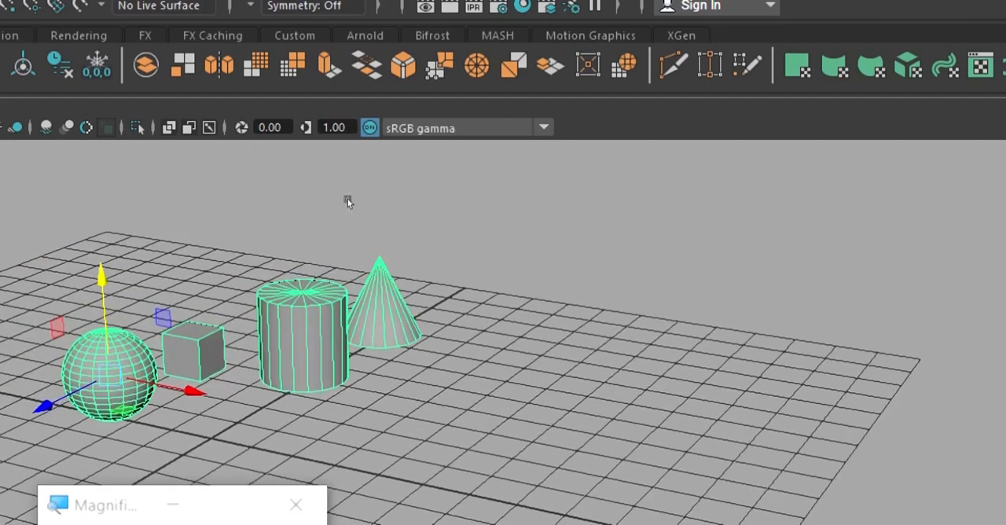
middle_click_drag(348, 202, 449, 179)
key("Down")
key("Down")
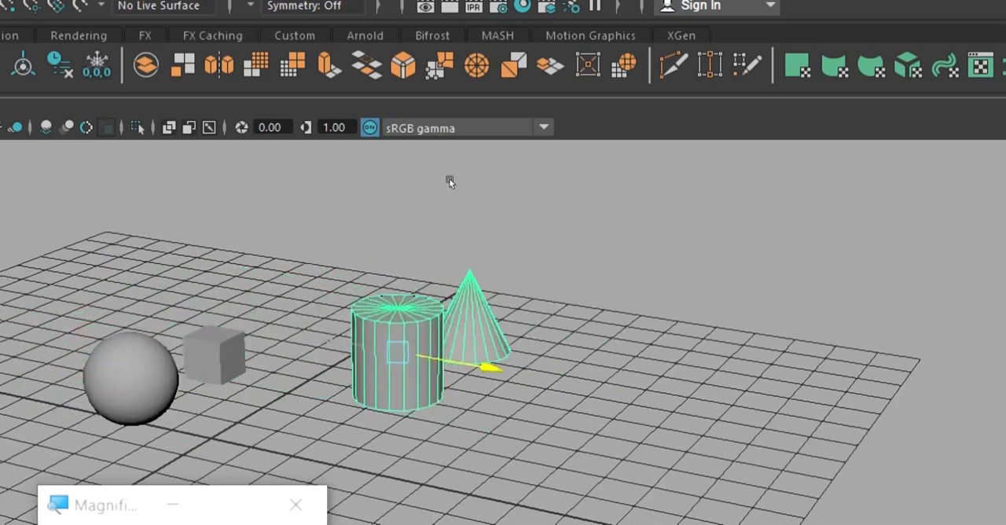
left_click_drag(449, 179, 509, 171)
Try moving the Grand_Child_1 cone on its own along X to a spot behind the Child_1 cube.
left_click(503, 181)
left_click(501, 179)
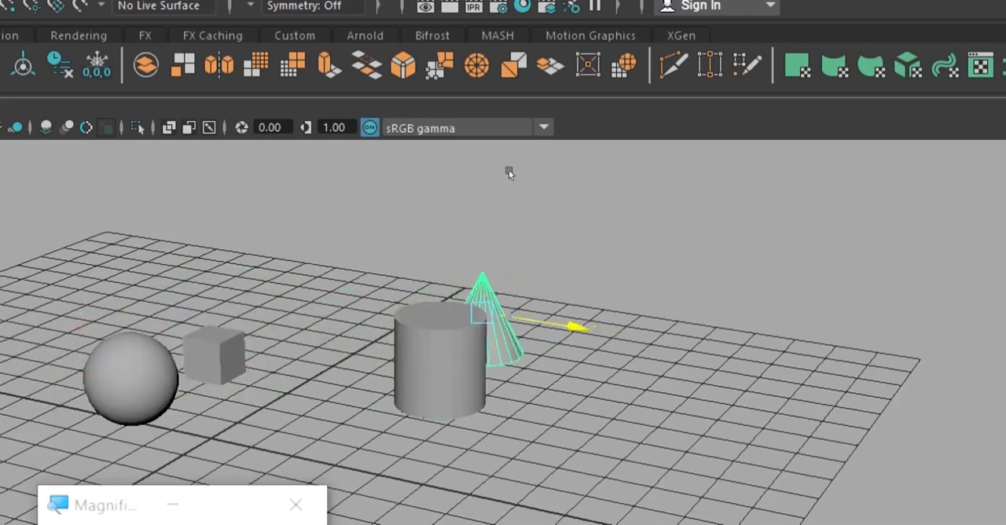
middle_click_drag(510, 173, 433, 134)
key("Up")
key("Up")
key("Up")
middle_click_drag(338, 215, 456, 152)
key("Down")
key("Down")
key("Down")
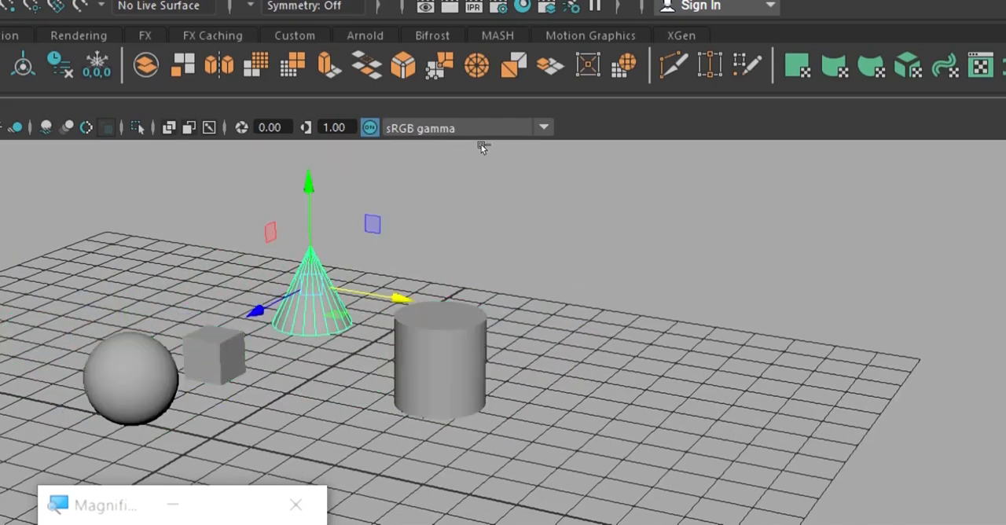
Undo the test moves of the Grand_Child_1 cone, the Child_2 cylinder and the Parent sphere.
key("ctrl+z")
key("ctrl+z")
key("ctrl+z")
key("ctrl+z")
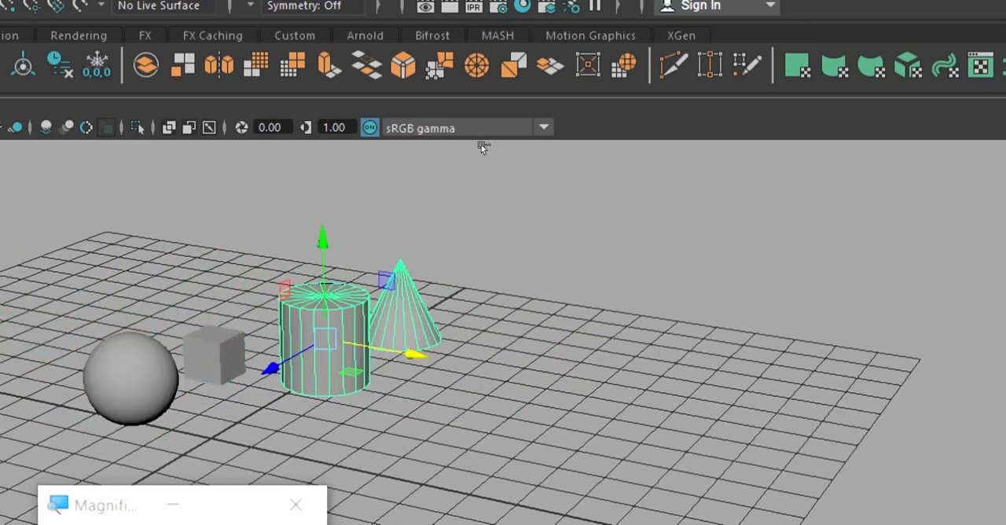
key("ctrl+z")
key("ctrl+z")
key("ctrl+z")
key("ctrl+z")
key("ctrl+z")
key("ctrl+z")
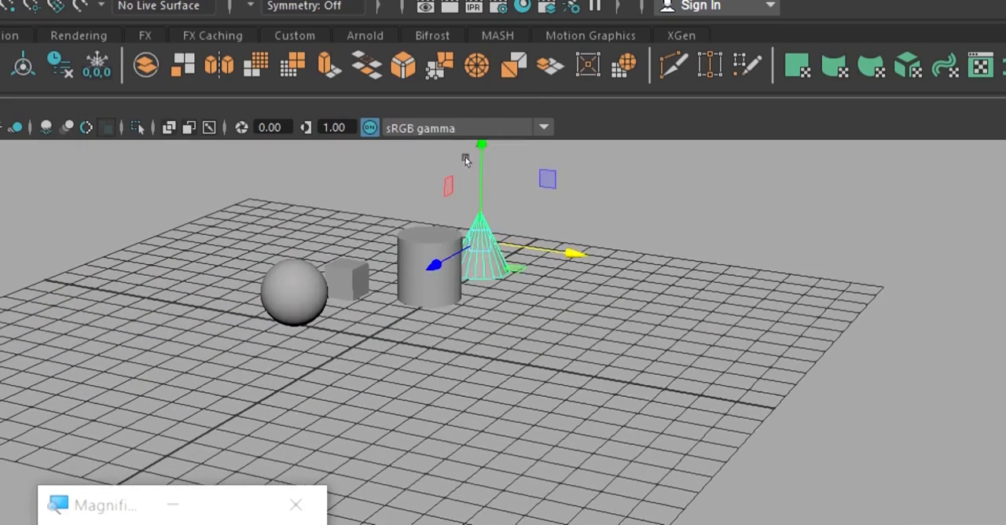
key("ctrl+z")
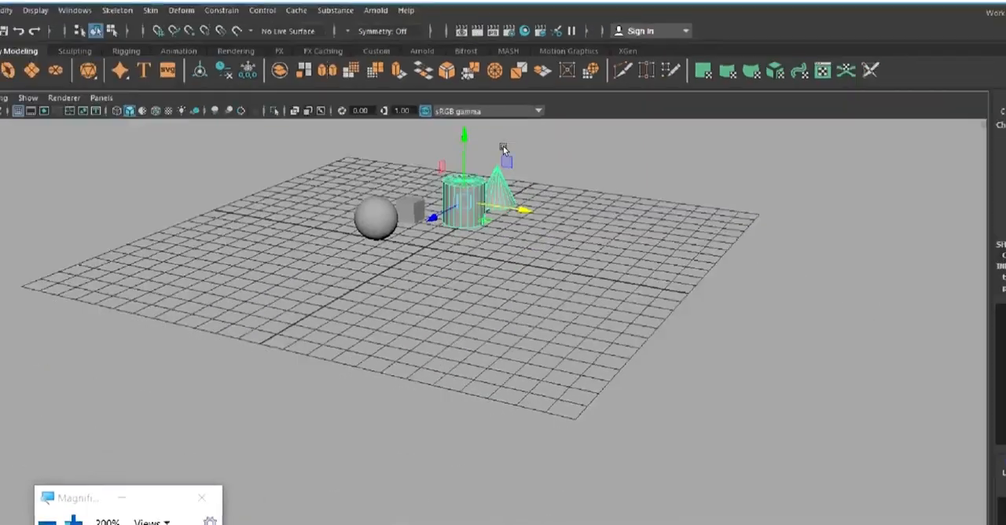
Select the Child_1 cube and set a key on it at frame 1.
key("f")
scroll(599, 212, "down", 3)
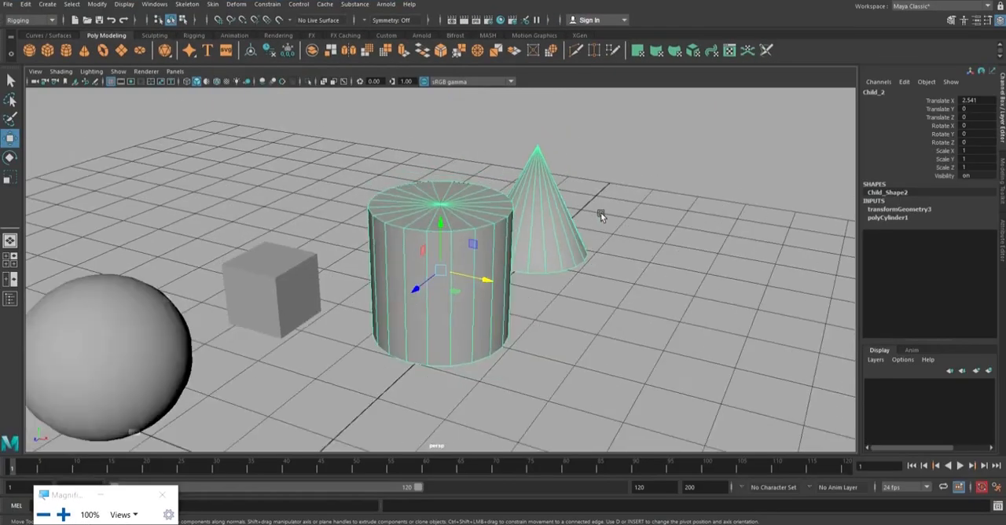
middle_click_drag(596, 252, 670, 202, "alt")
left_click_drag(610, 292, 546, 307, "alt")
left_click(565, 246)
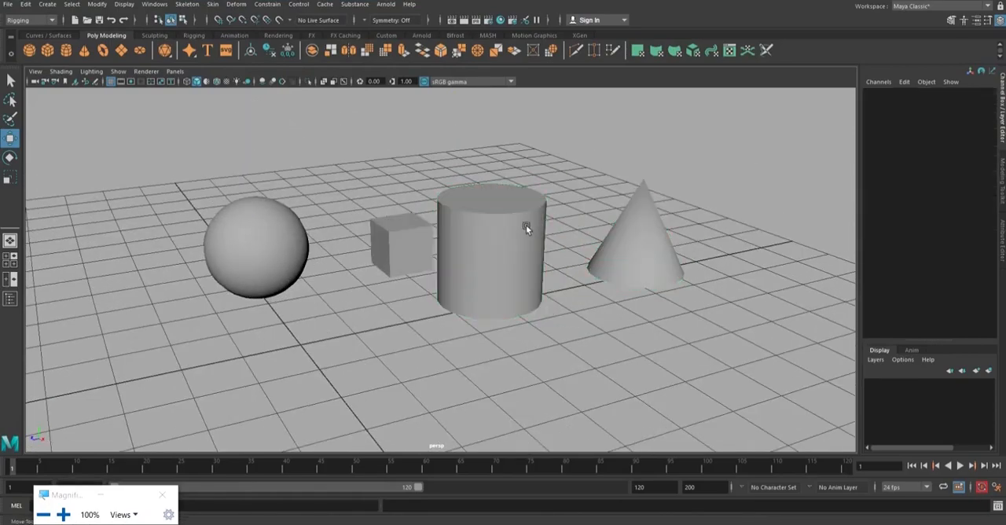
left_click(419, 236)
left_click_drag(419, 236, 477, 233, "alt")
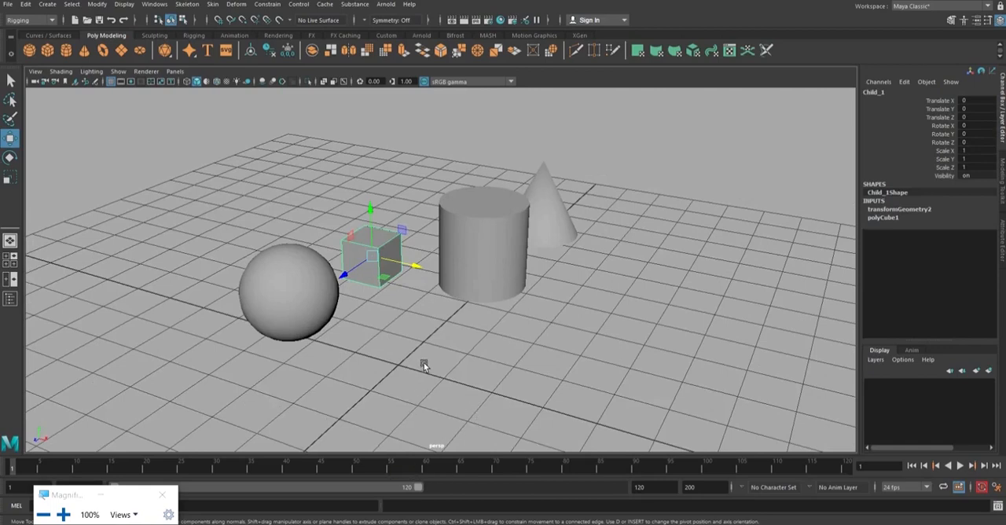
key("s")
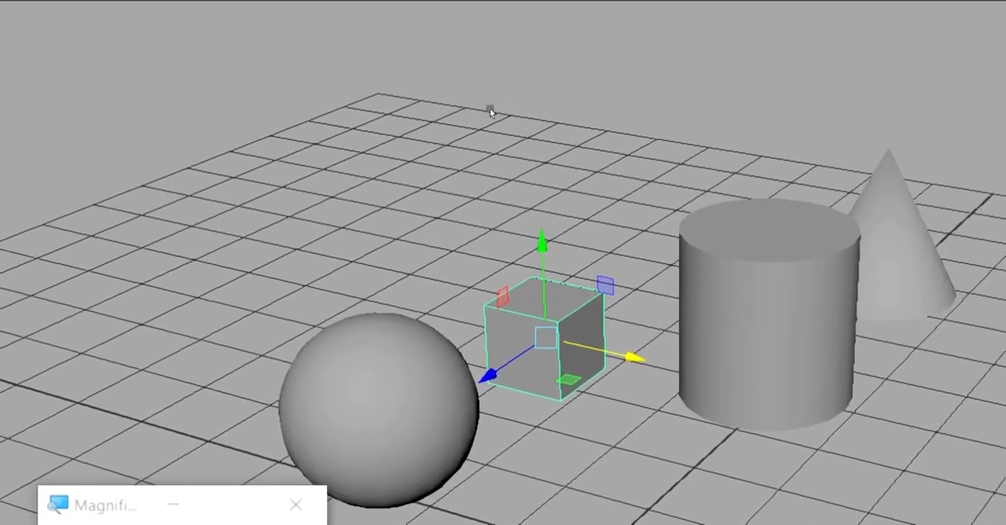
Animate the Child_1 cube by raising it about 3.022 units in Y at frame 10 and setting its Translate Y to 0 at frame 20.
left_click_drag(367, 179, 379, 73)
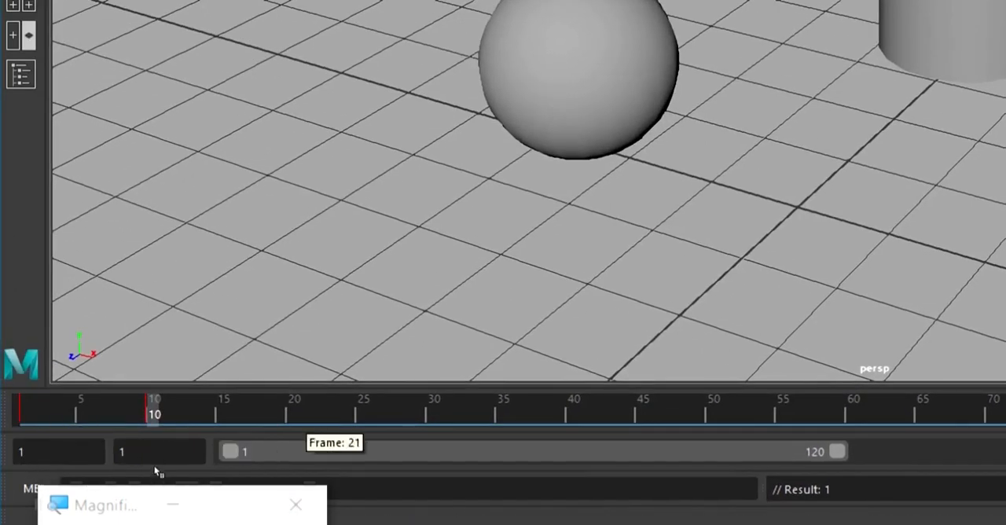
left_click(295, 415)
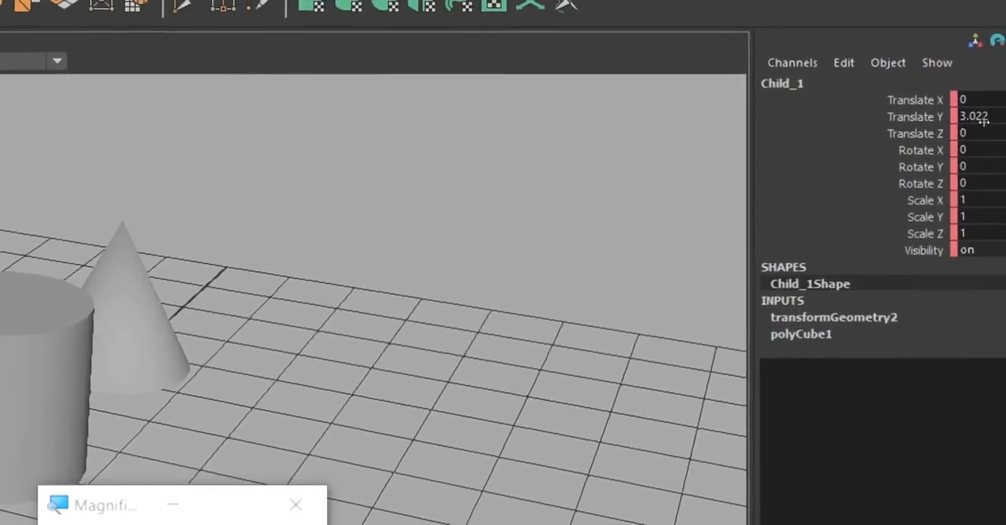
left_click(981, 117)
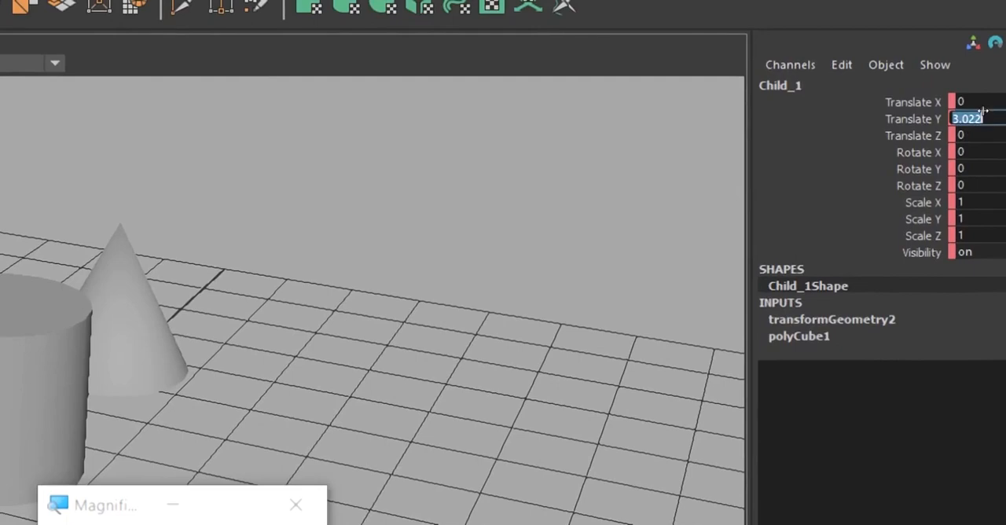
type("0")
key("Return")
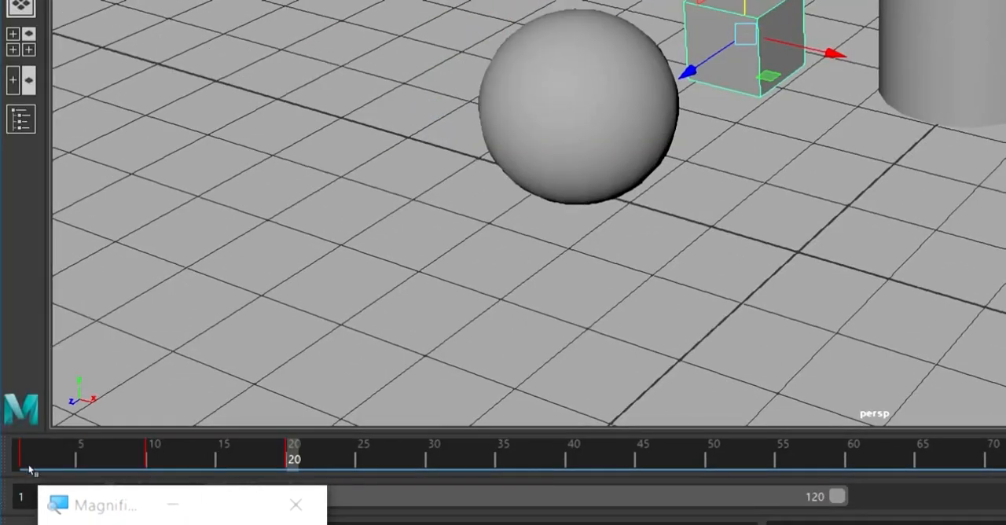
Scrub through the timeline to review the animation of the Child_1 cube between frames 1 and 20.
scroll(321, 337, "down", 4)
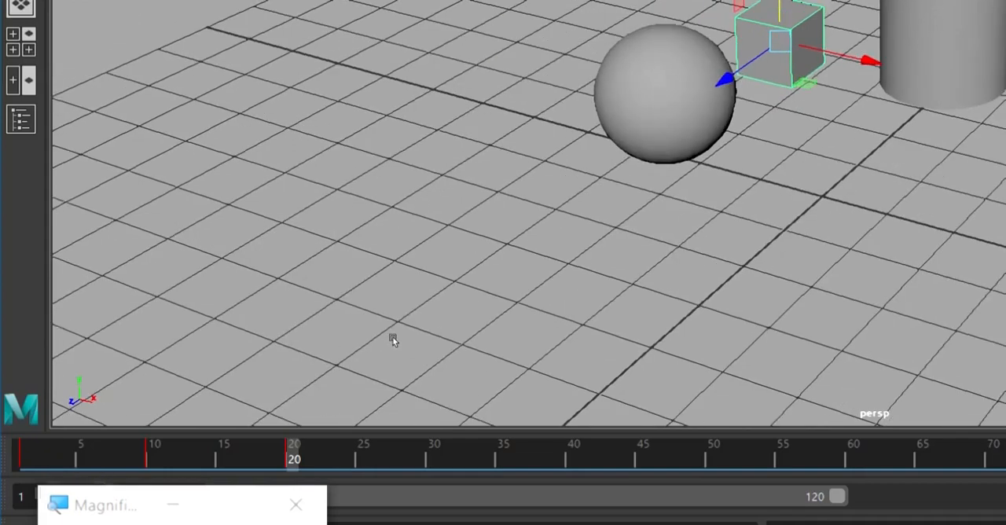
middle_click_drag(451, 322, 310, 386, "alt")
mouse_move(309, 386)
left_mouse_down("alt")
mouse_move(299, 393)
mouse_move(308, 402)
left_mouse_up("alt")
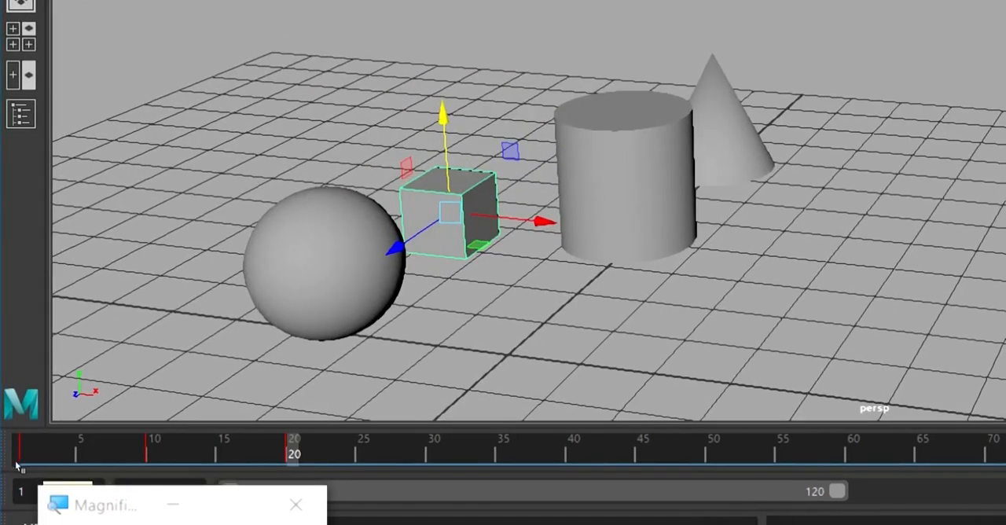
left_click_drag(21, 462, 145, 458)
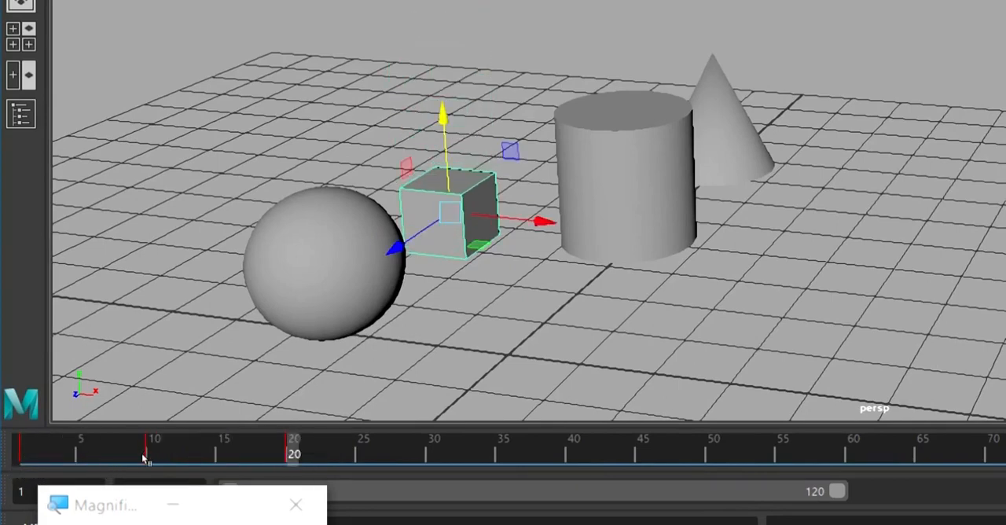
Select the Parent sphere and set a key on it at frame 1.
left_click(266, 416)
key("ctrl+shift+a")
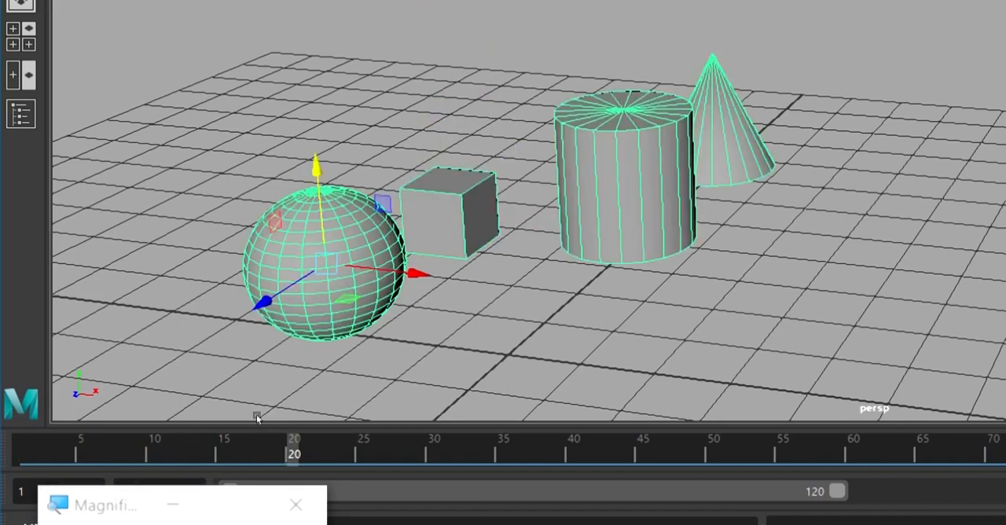
left_click(8, 469)
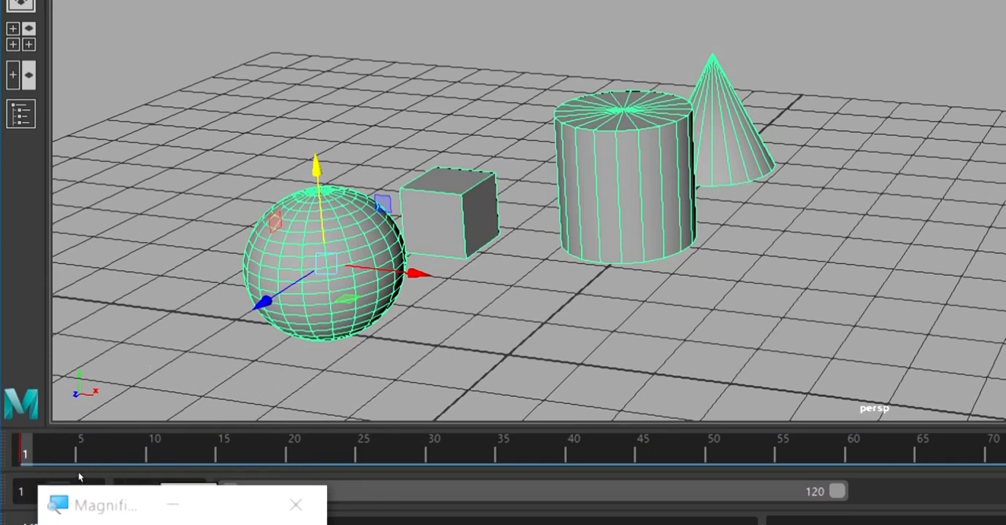
Key the Parent sphere at frame 20 after moving it along negative X with its children, and return to frame 1.
key(".")
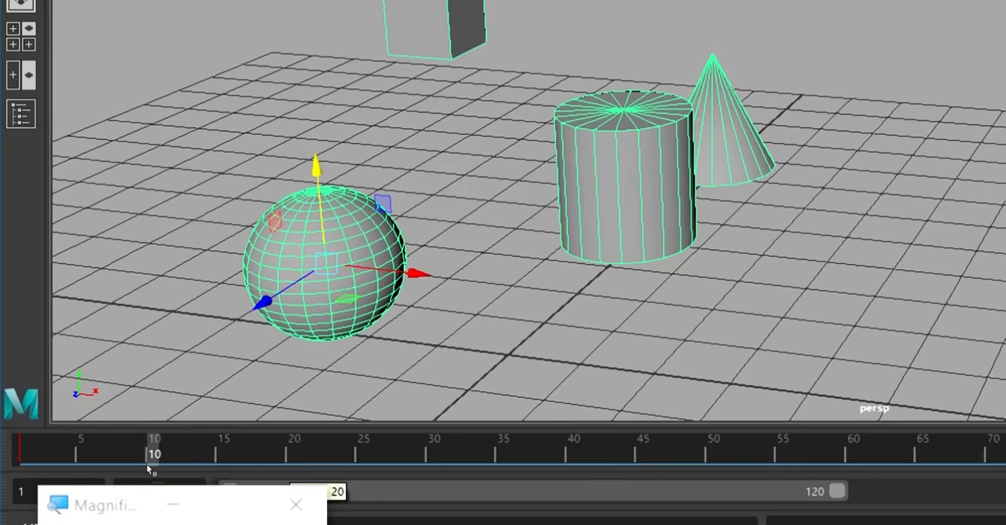
key(".")
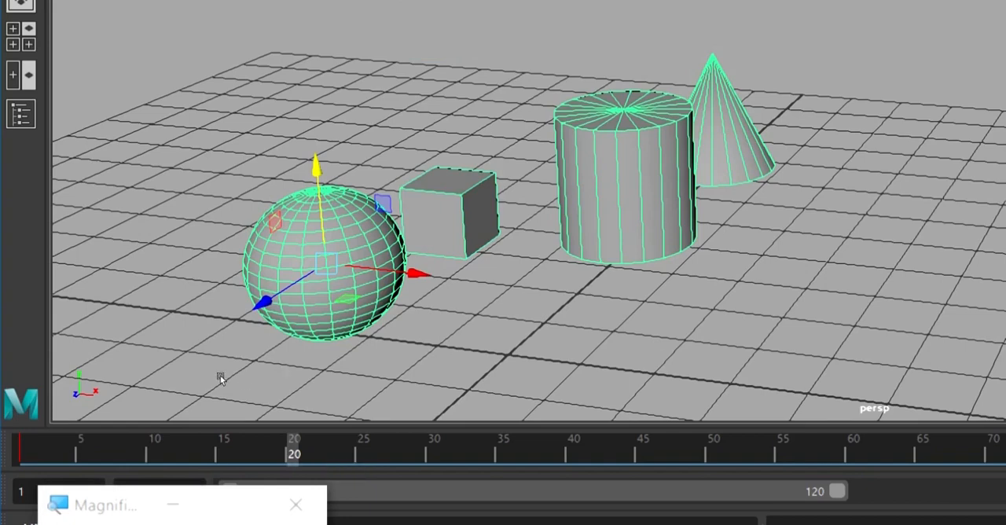
scroll(263, 380, "down", 2)
middle_click_drag(265, 380, 335, 383, "alt")
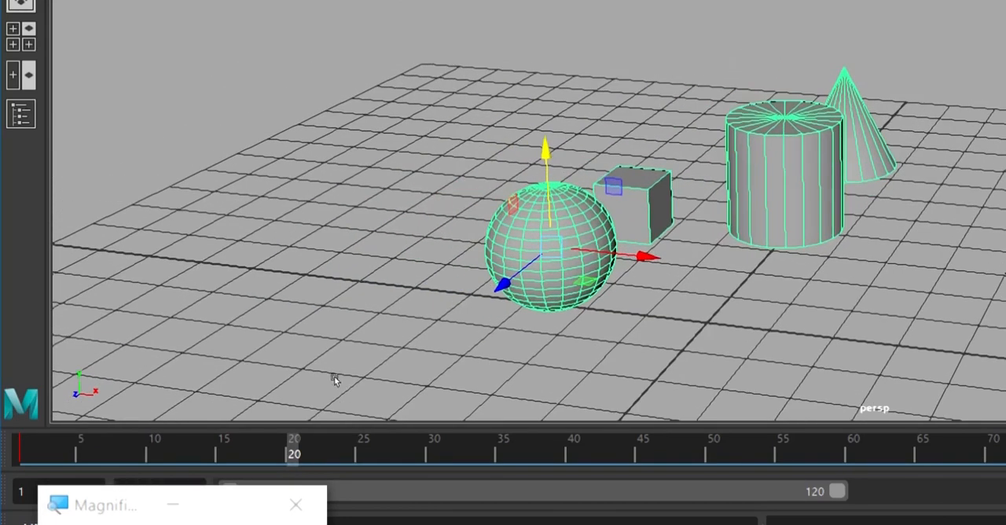
left_click_drag(322, 369, 194, 341)
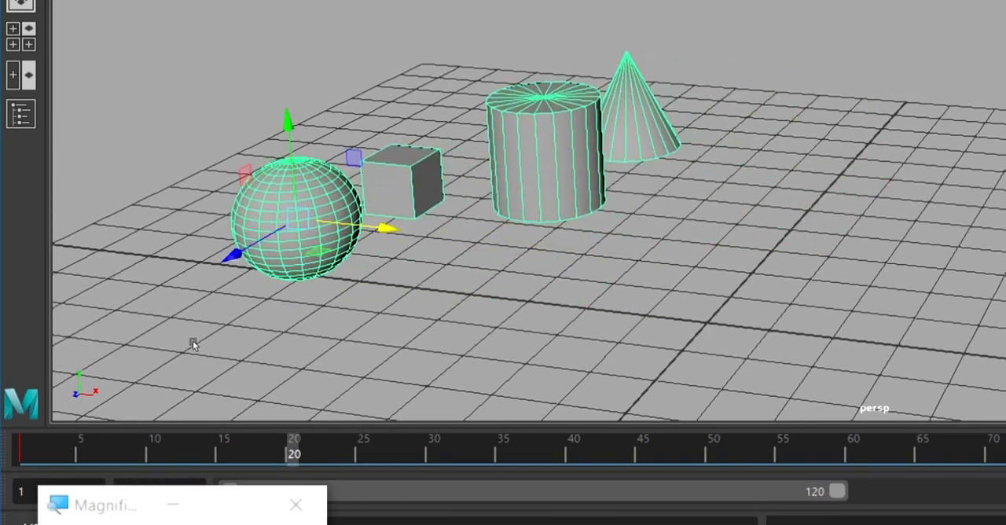
left_click(16, 462)
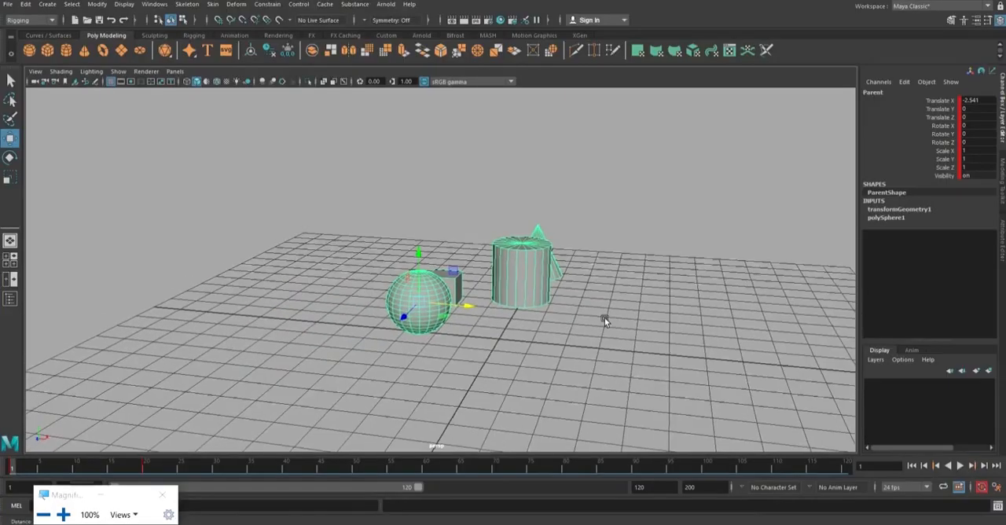
Frame the Parent sphere and its children, play the animation, and return to frame 1.
key("f")
left_click_drag(595, 330, 664, 349, "alt")
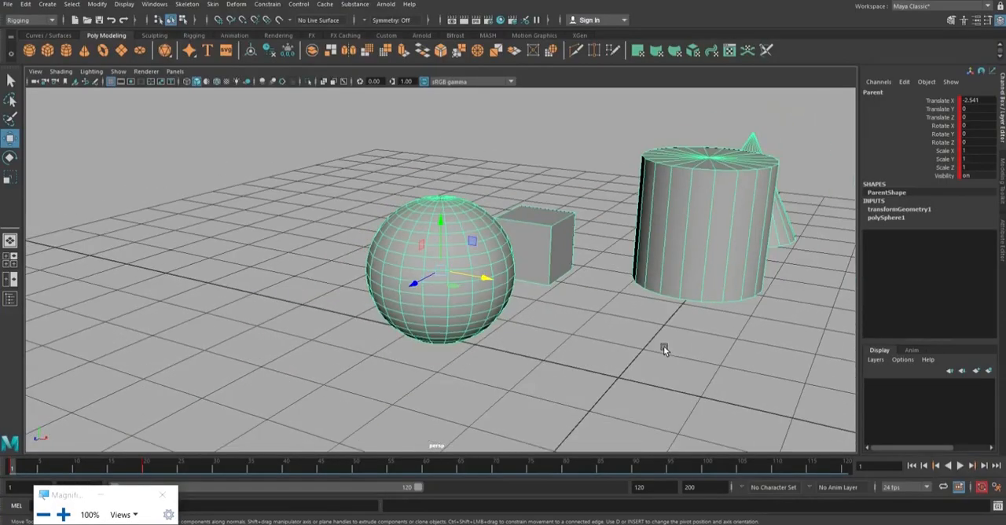
middle_click_drag(664, 349, 645, 383, "alt")
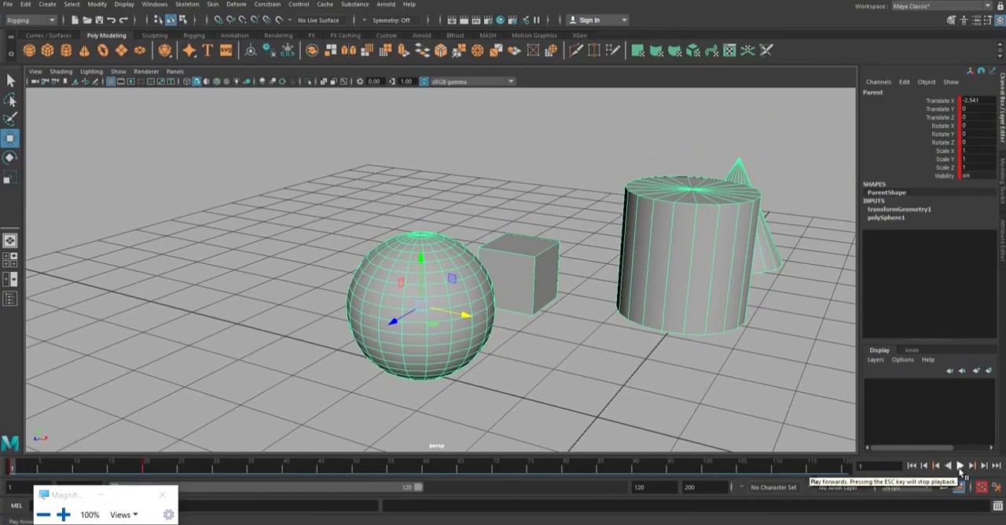
left_click(961, 467)
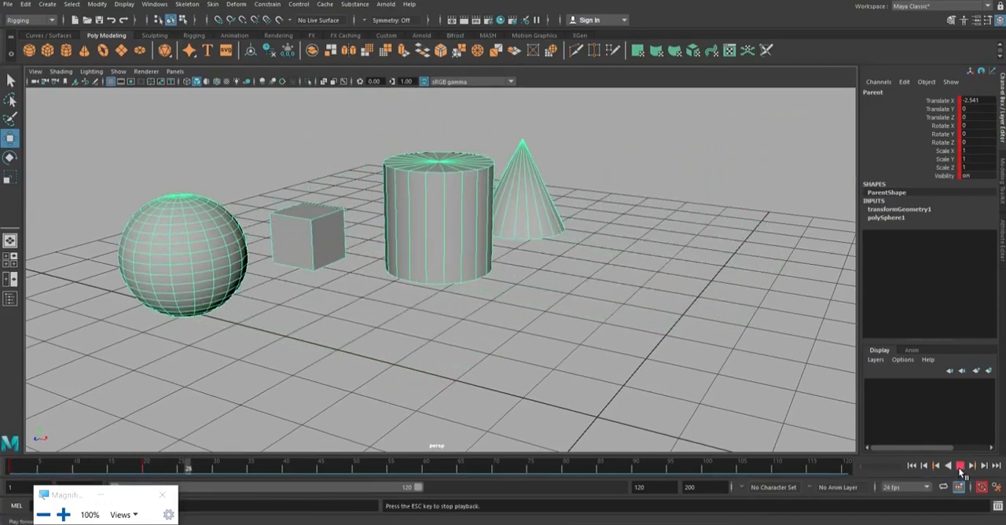
left_click(960, 467)
left_click(914, 466)
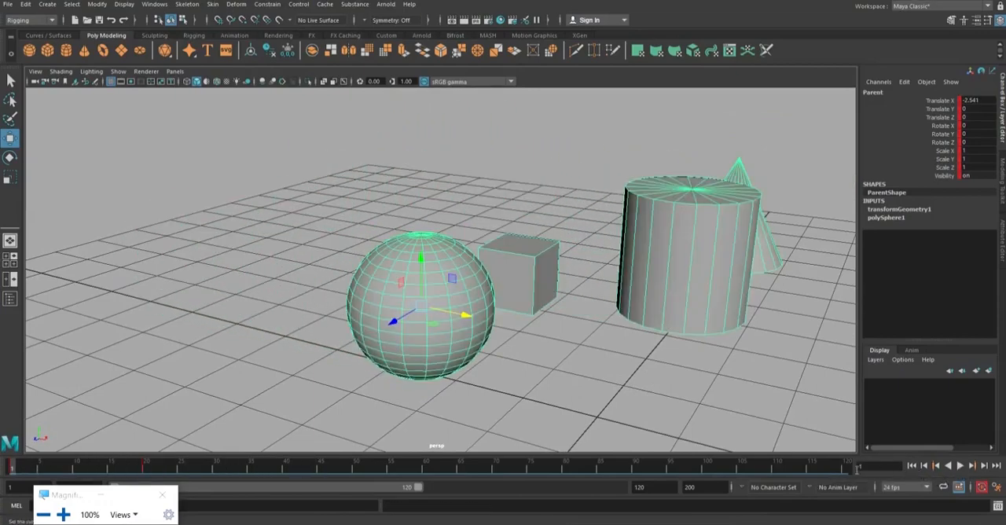
Set the playback range to end at frame 20, play the shortened animation, and return to frame 1.
left_click_drag(659, 489, 589, 492)
type("2")
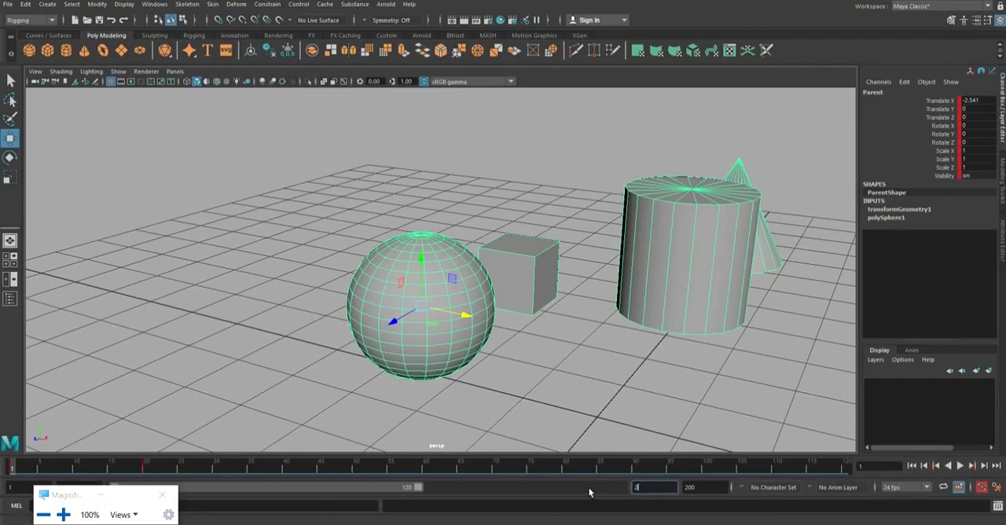
type("0")
key("Return")
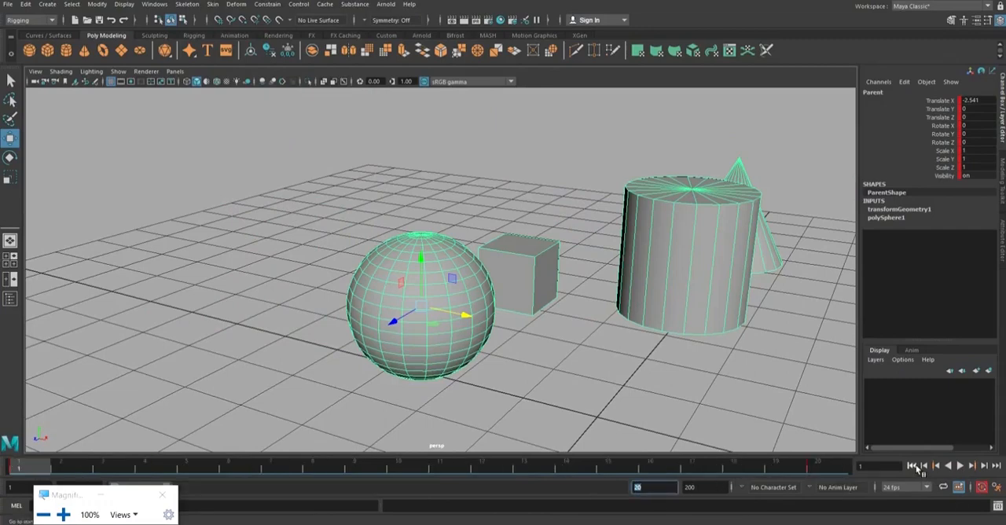
left_click(959, 466)
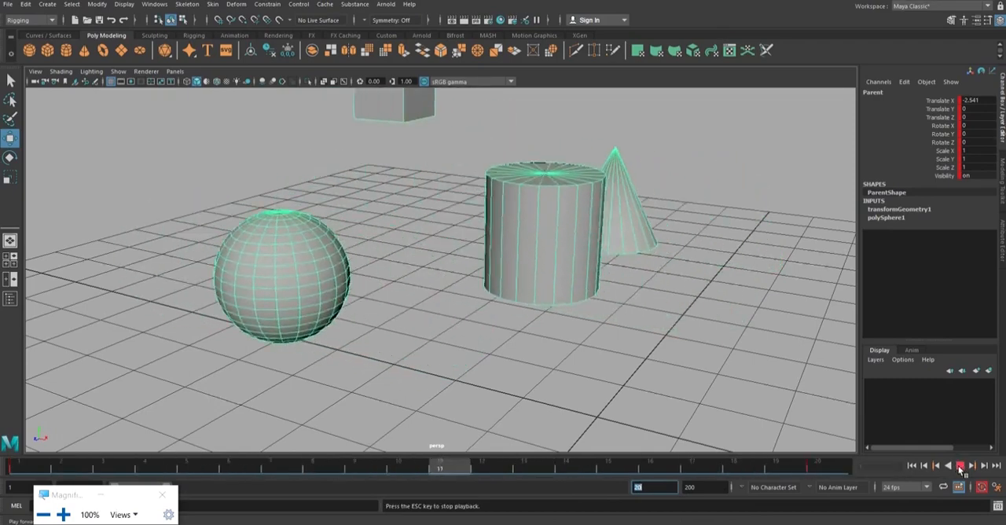
left_click(960, 466)
left_click(912, 465)
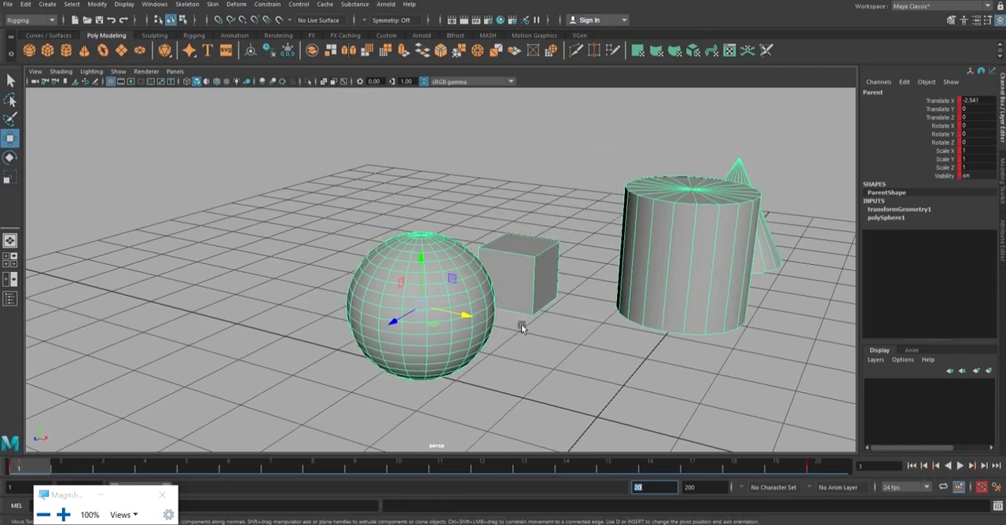
Compare the keyframes of the Child_1 cube and the Parent sphere, and view the cube's pose at frame 10.
left_click(531, 275)
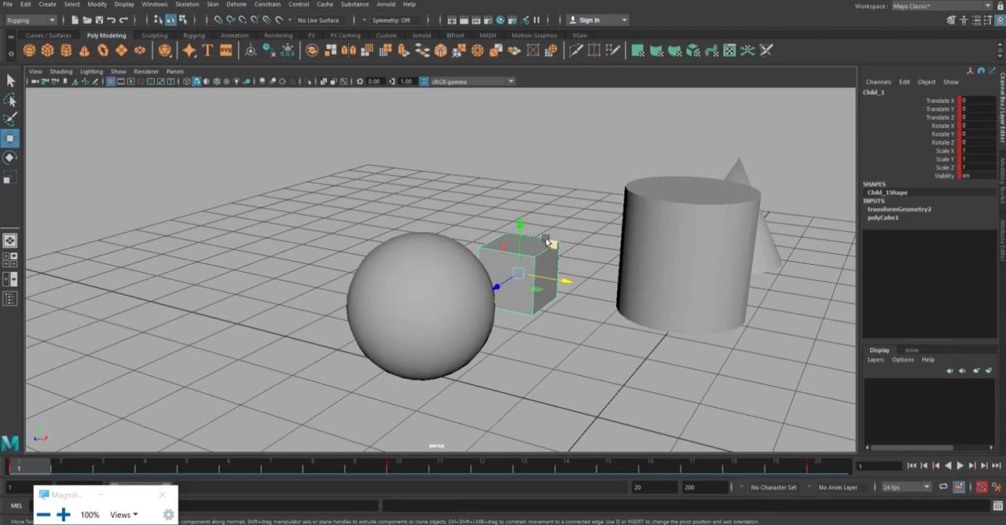
left_click(452, 266)
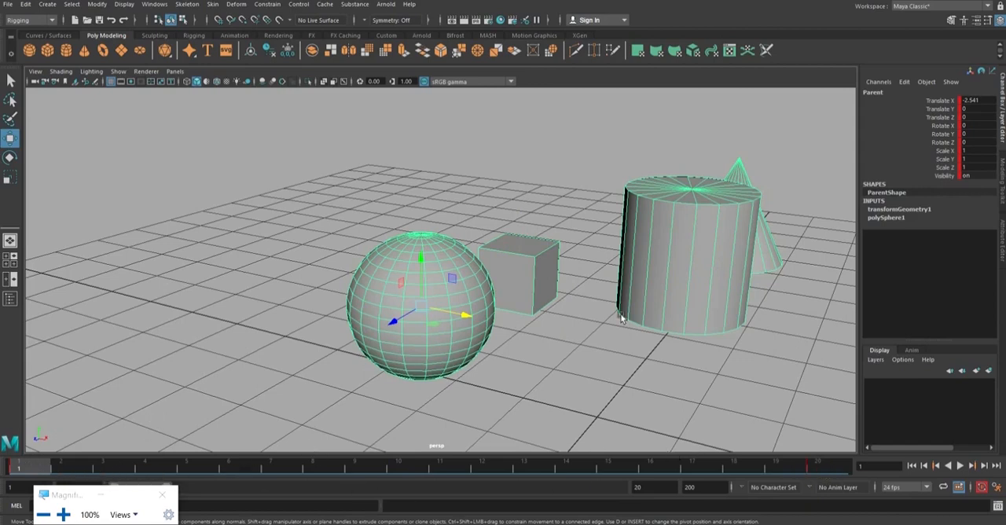
left_click(533, 278)
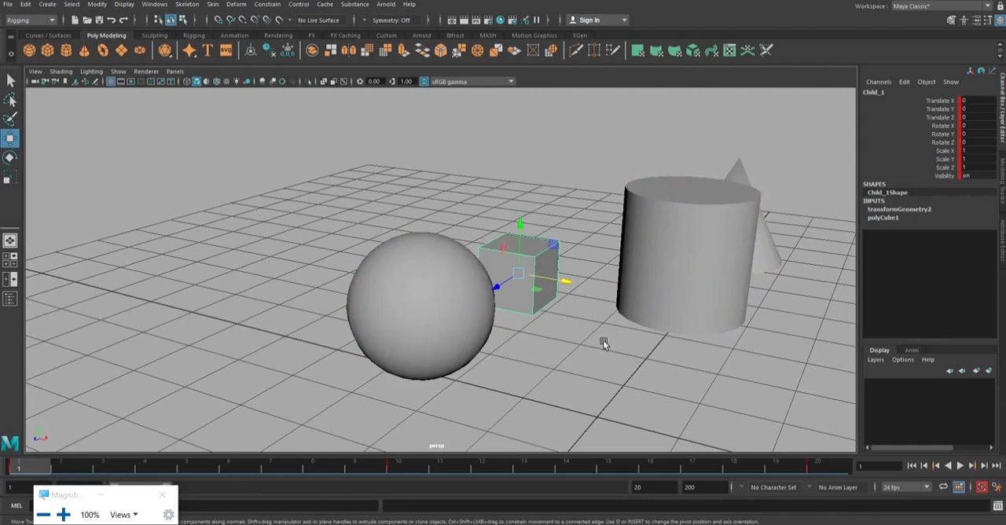
left_click(407, 470)
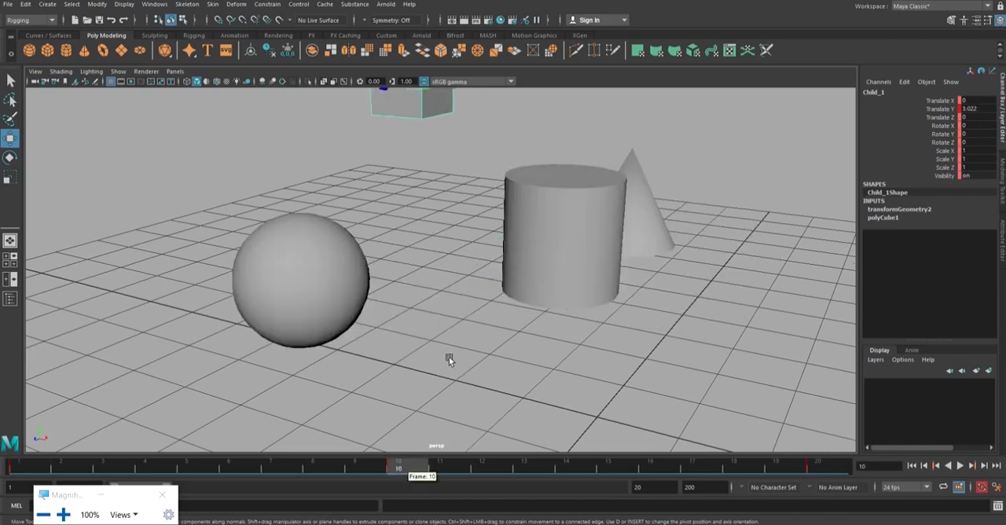
scroll(450, 358, "down", 3)
middle_click_drag(467, 350, 453, 408, "alt")
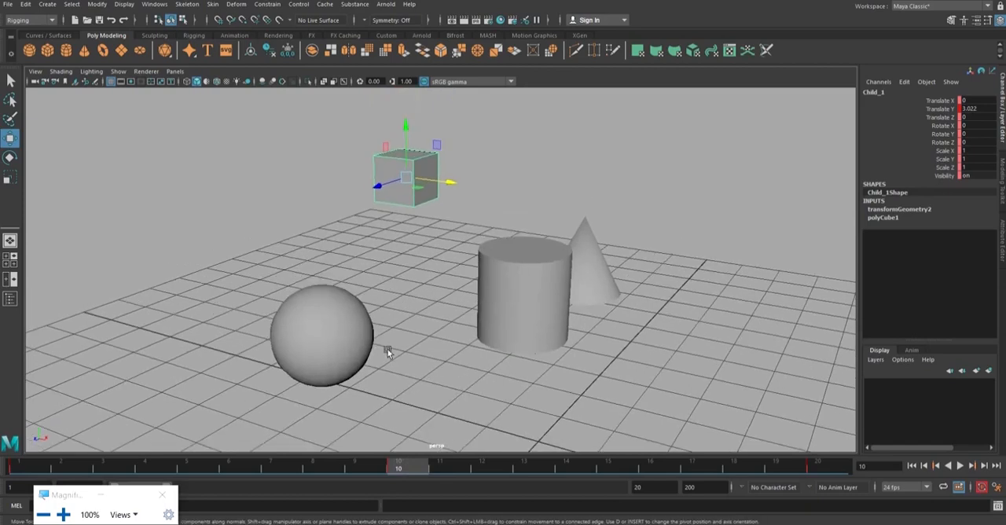
Delete the Parent sphere's key at frame 20.
left_click(337, 342)
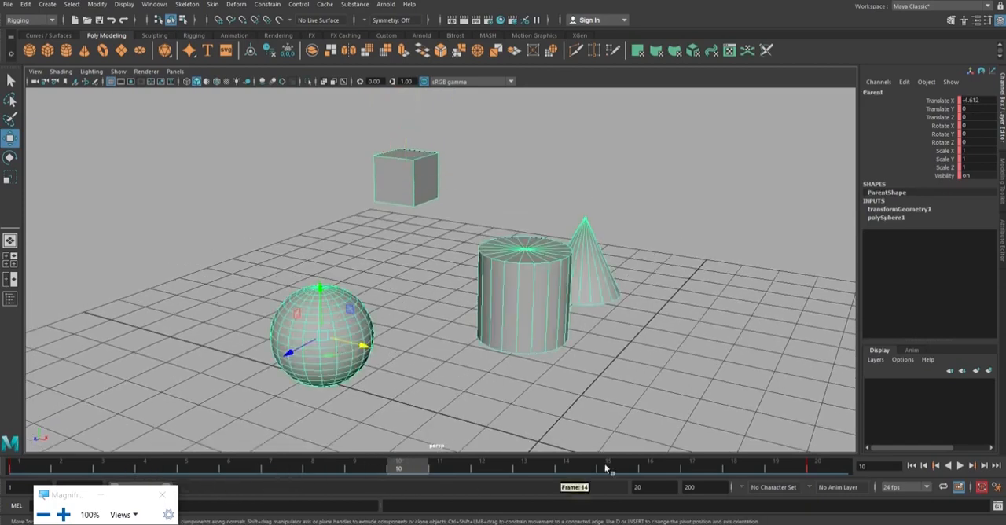
left_click(808, 472)
right_click(824, 470)
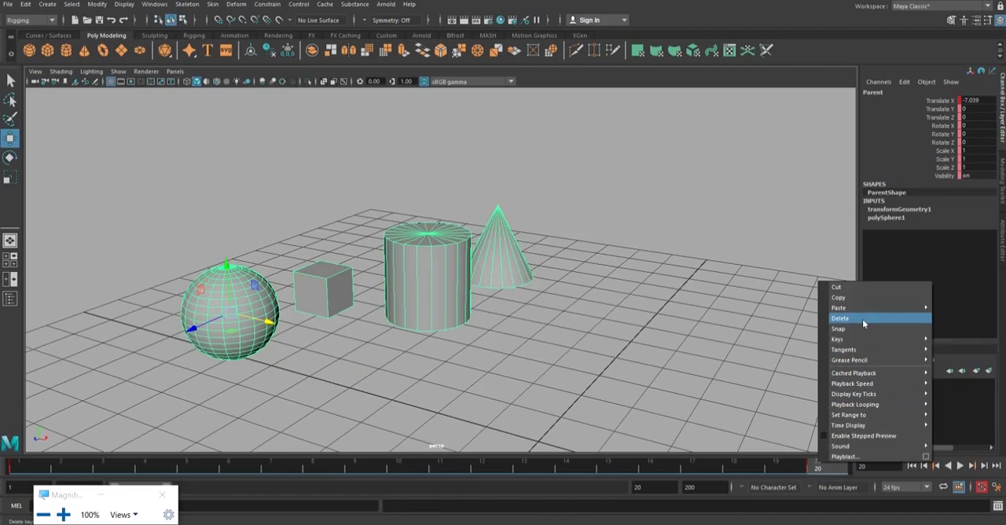
left_click(863, 324)
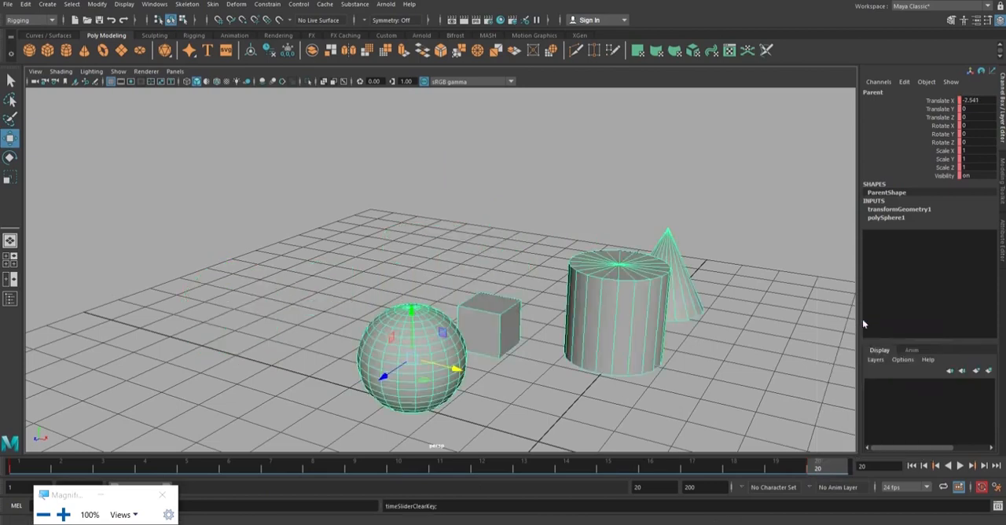
Select the Child_1 cube and review its own motion up to frame 10.
left_click(529, 431)
left_click(501, 337)
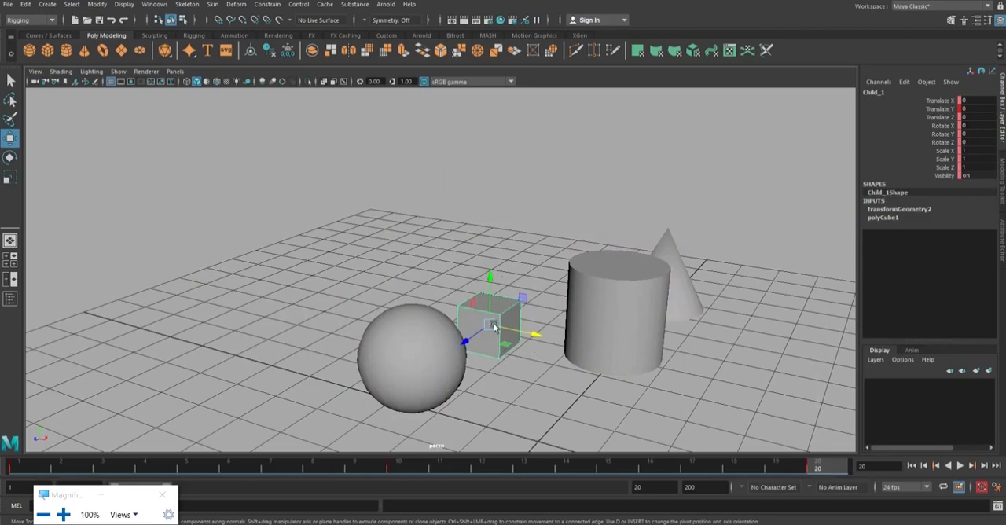
left_click(397, 470)
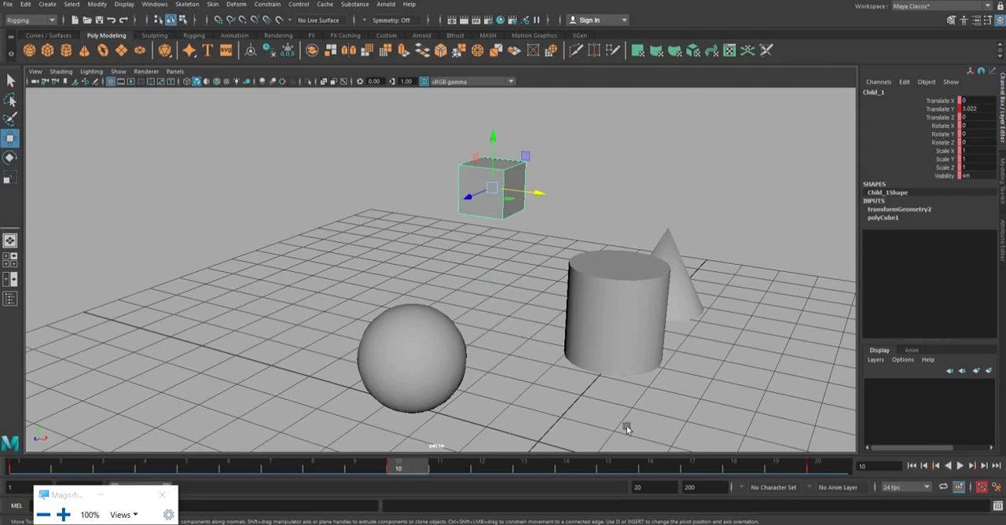
left_click_drag(34, 471, 399, 472)
Key the Parent sphere at frame 20 after moving it along negative X to about -6.536, and return to frame 1.
left_click(429, 364)
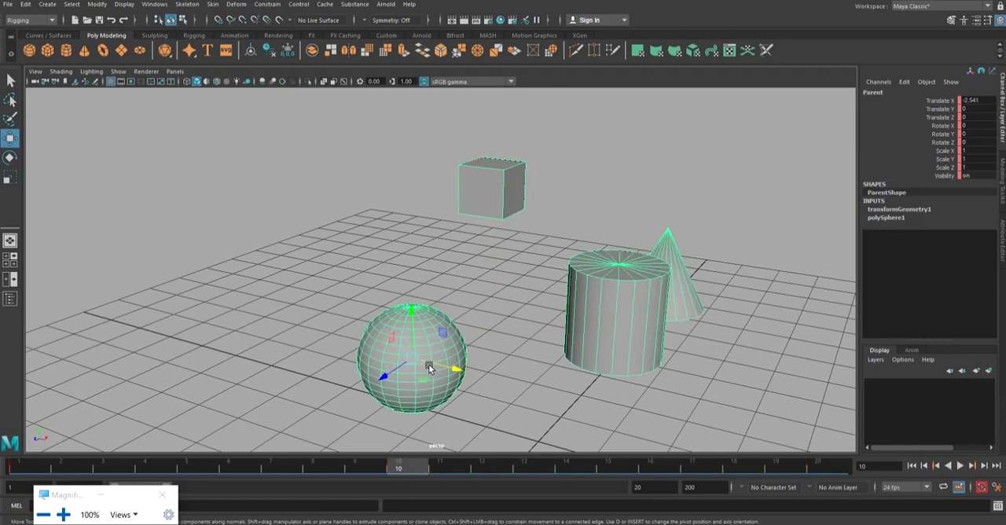
left_click(817, 464)
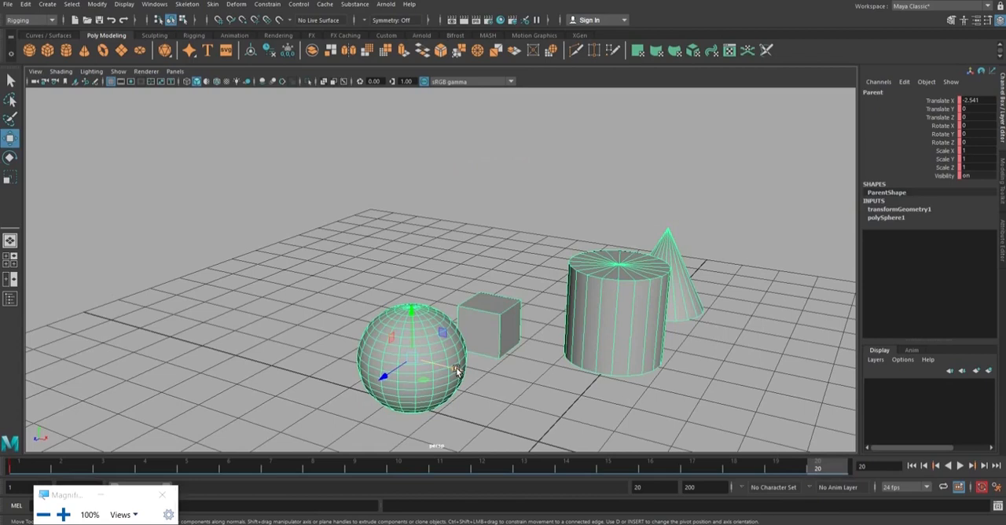
left_click_drag(457, 369, 293, 281)
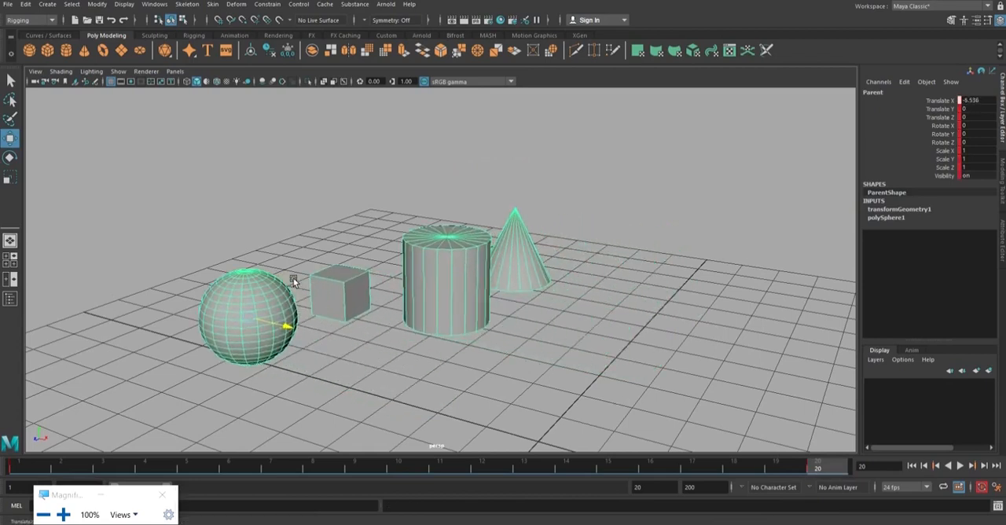
left_click(31, 468)
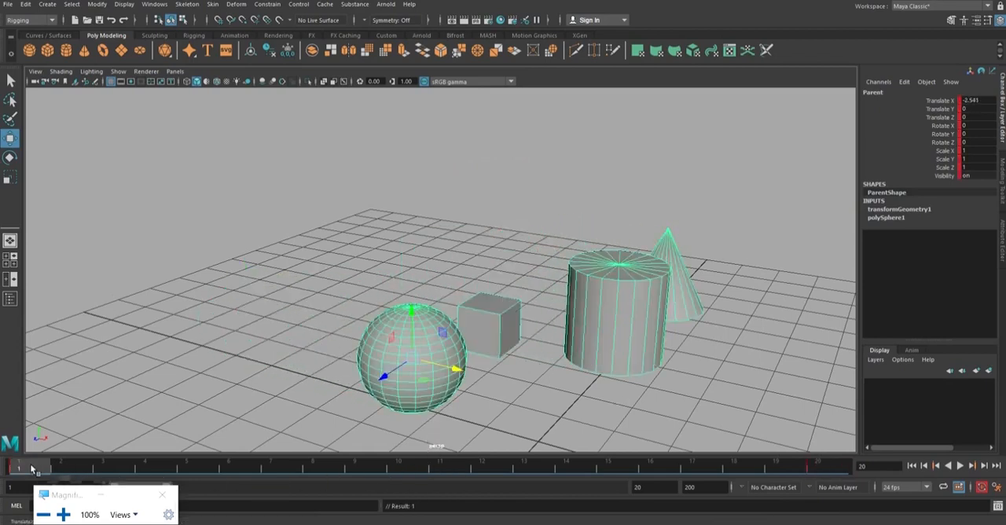
Examine the raised Child_1 cube at frame 10 from several angles, return to frame 1, and clear the selection.
left_click_drag(32, 468, 399, 471)
left_click(436, 168)
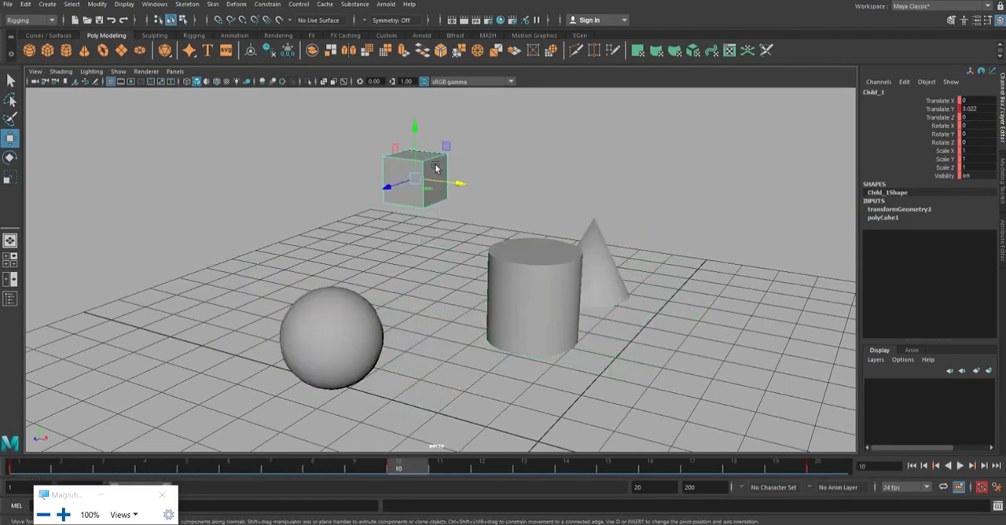
left_click_drag(455, 288, 453, 219, "alt")
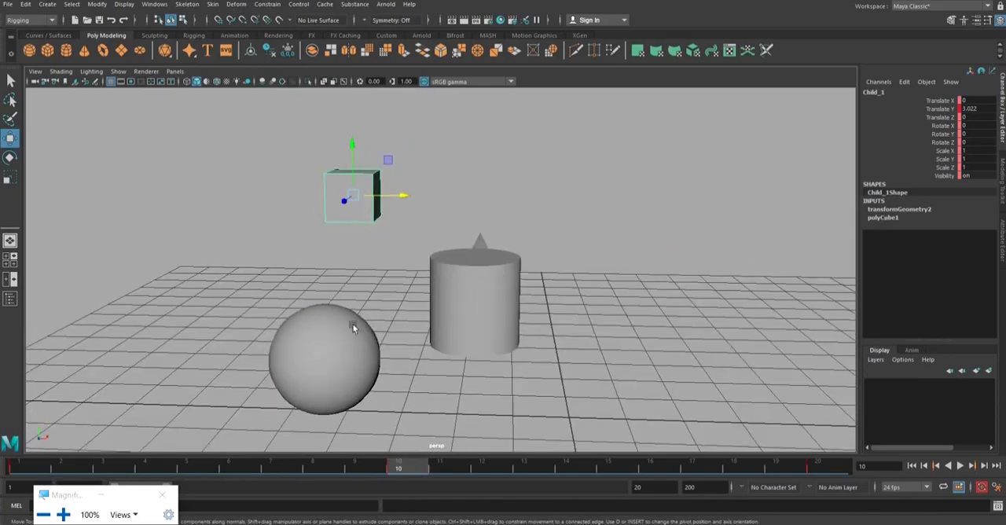
left_click_drag(352, 325, 344, 307, "alt")
left_click_drag(418, 303, 498, 297, "alt")
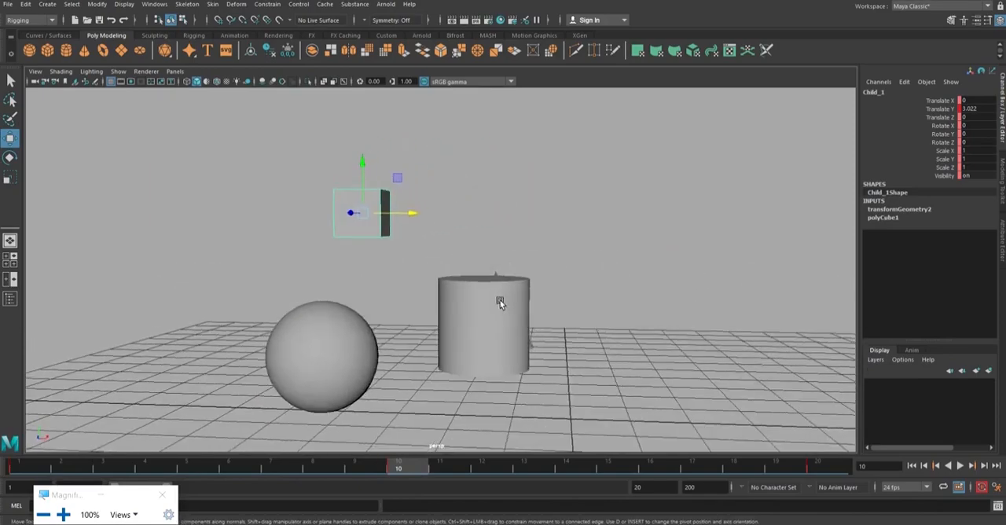
left_click_drag(389, 212, 362, 254, "alt")
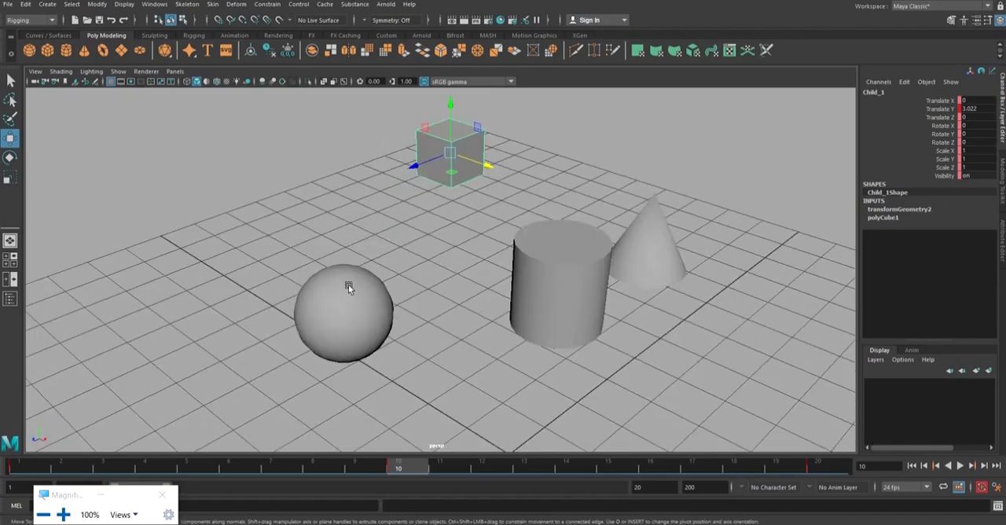
left_click_drag(463, 204, 397, 206, "alt")
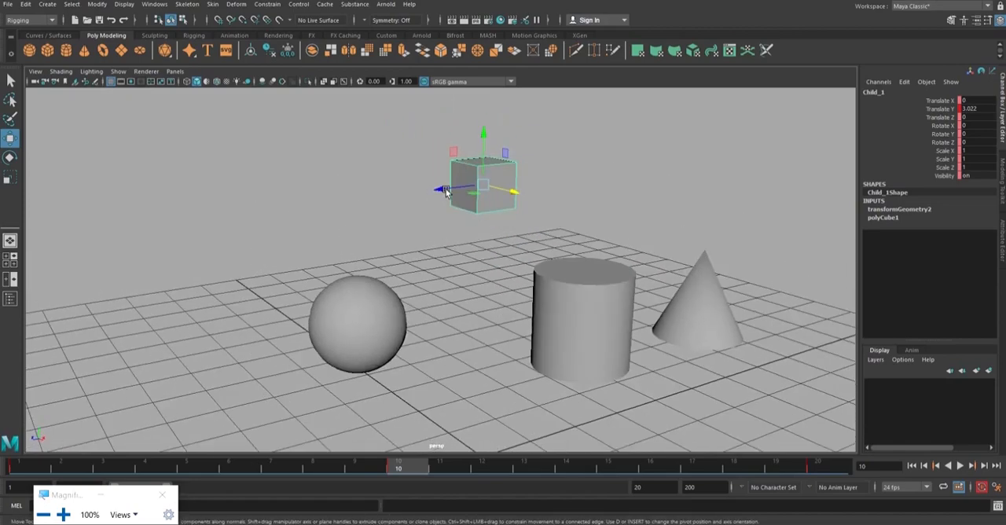
left_click(30, 469)
left_click_drag(476, 242, 581, 226, "alt")
left_click(580, 225)
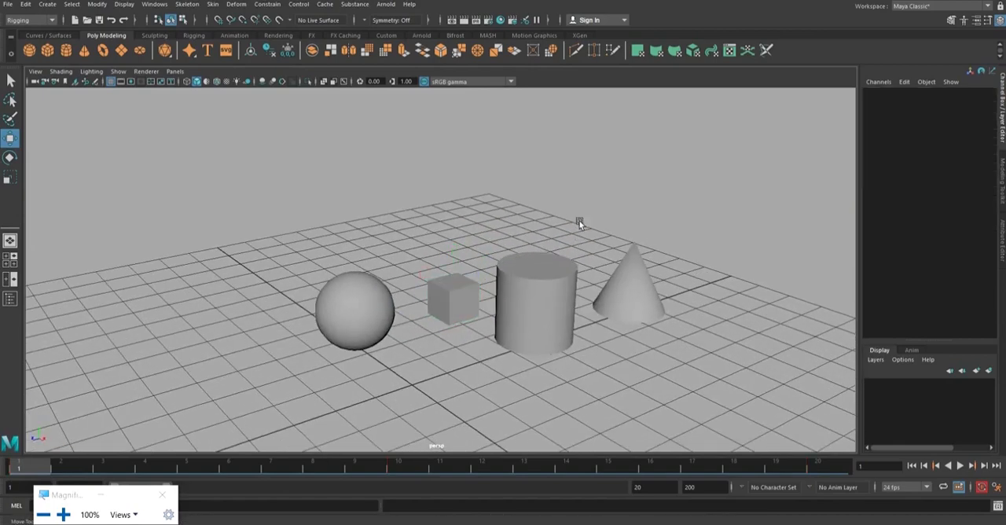
Select the Parent, Child_1, Child_2 and Grand_Child_1 objects in turn to examine the hierarchy levels, and clear the selection.
left_click(364, 302)
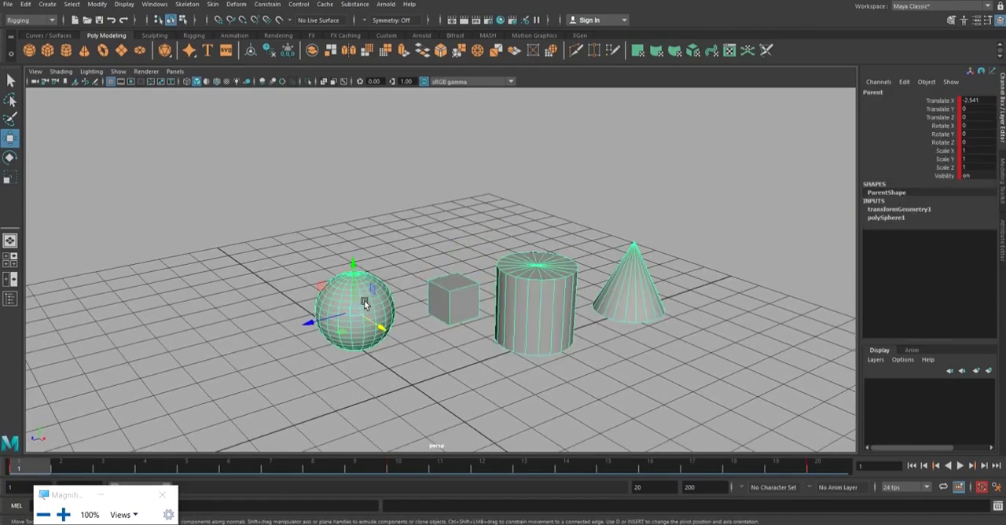
left_click(454, 274)
left_click(510, 268)
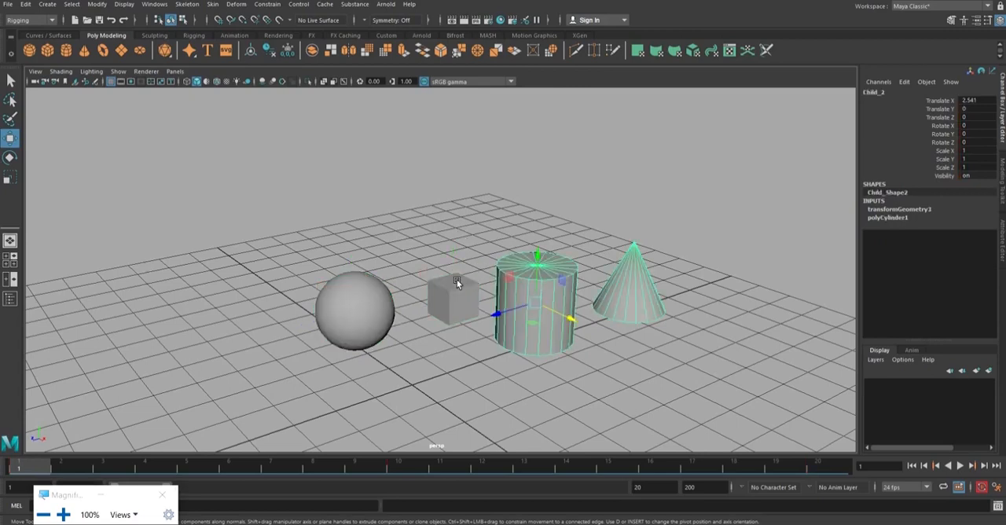
left_click(456, 281)
left_click(524, 292)
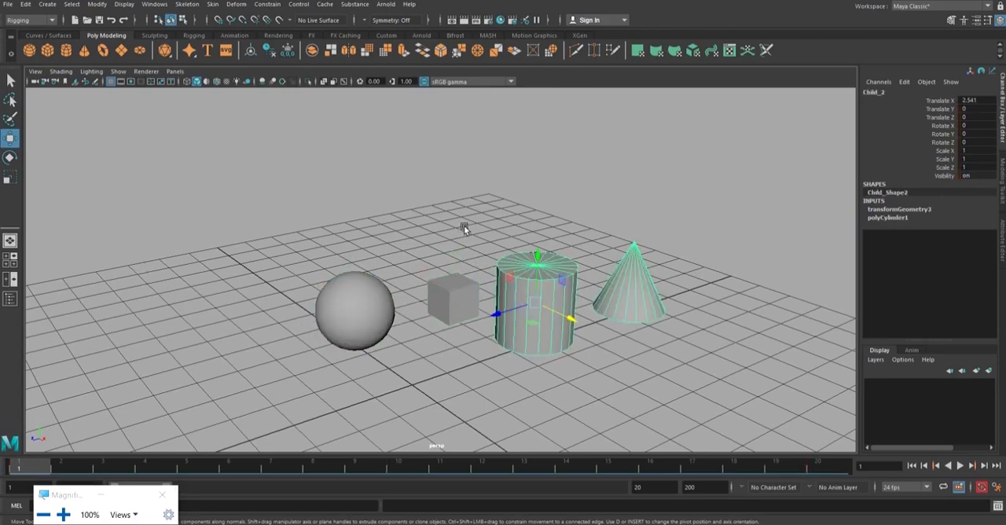
left_click(466, 281)
left_click(530, 278)
left_click(638, 262)
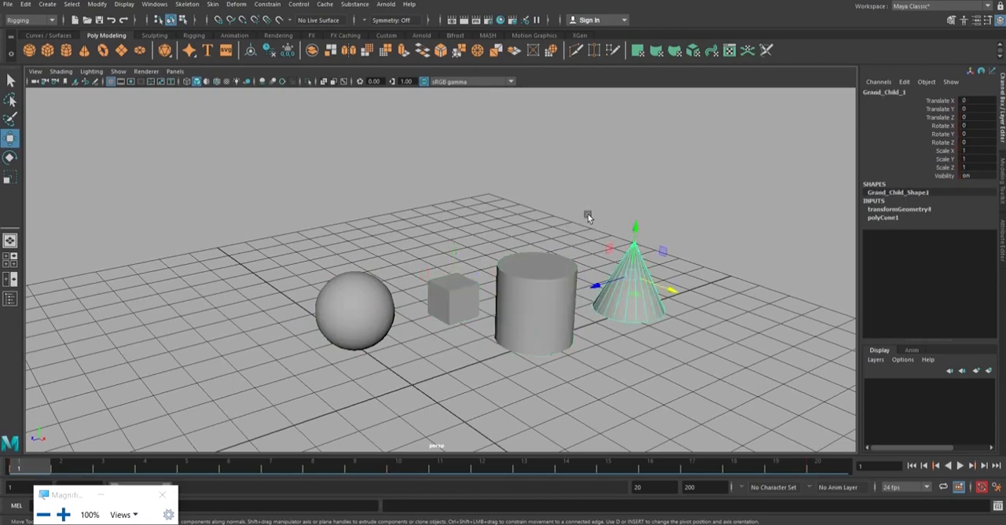
left_click(676, 270)
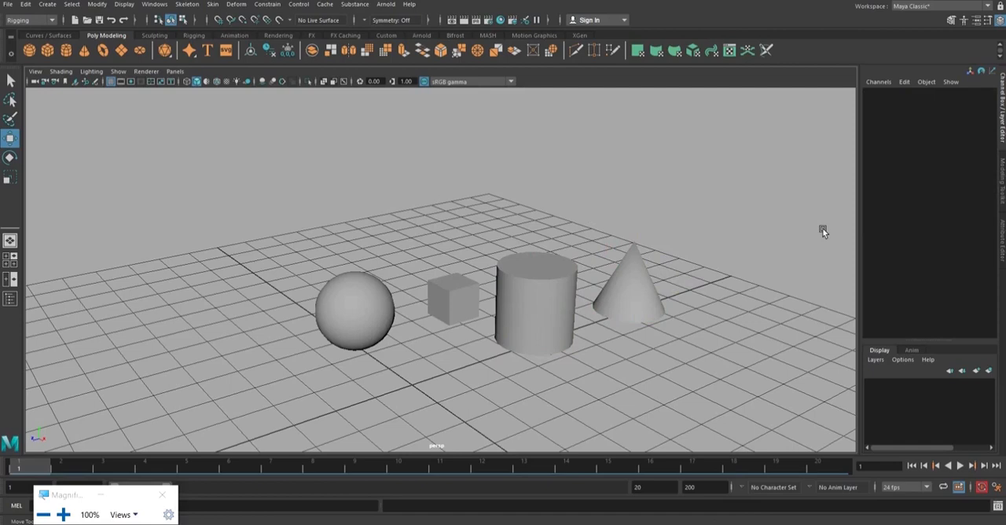
Try moving the Parent sphere up about 0.311 along Y, undo the move, and clear the selection.
left_click(364, 289)
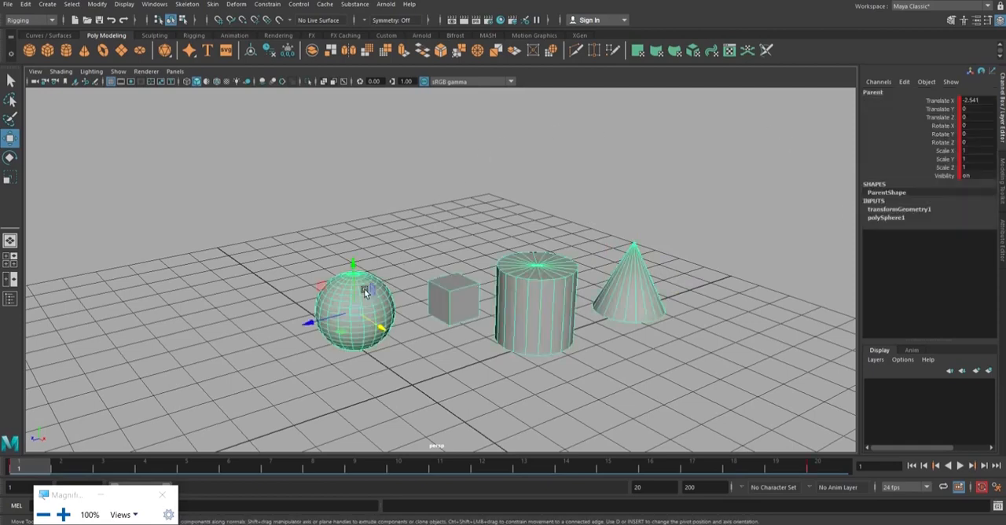
left_click(393, 259)
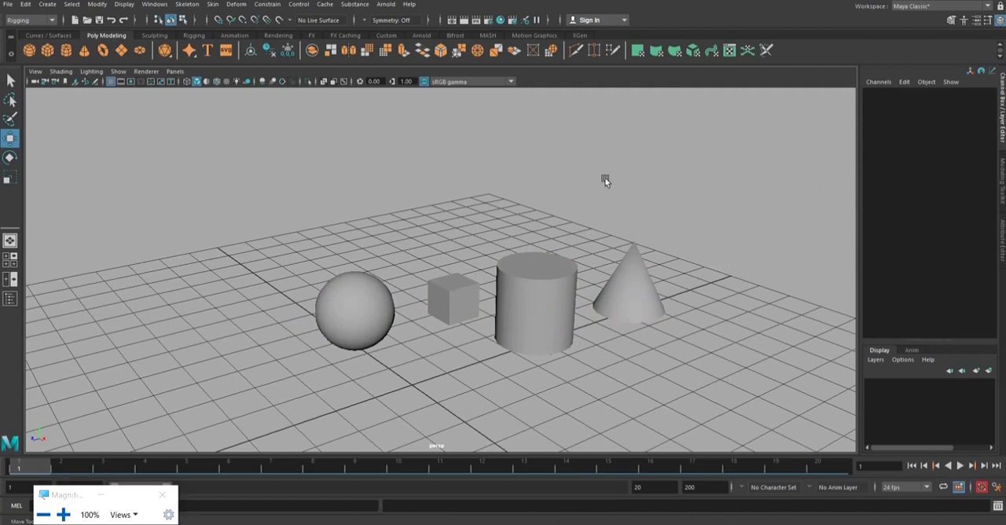
left_click(365, 287)
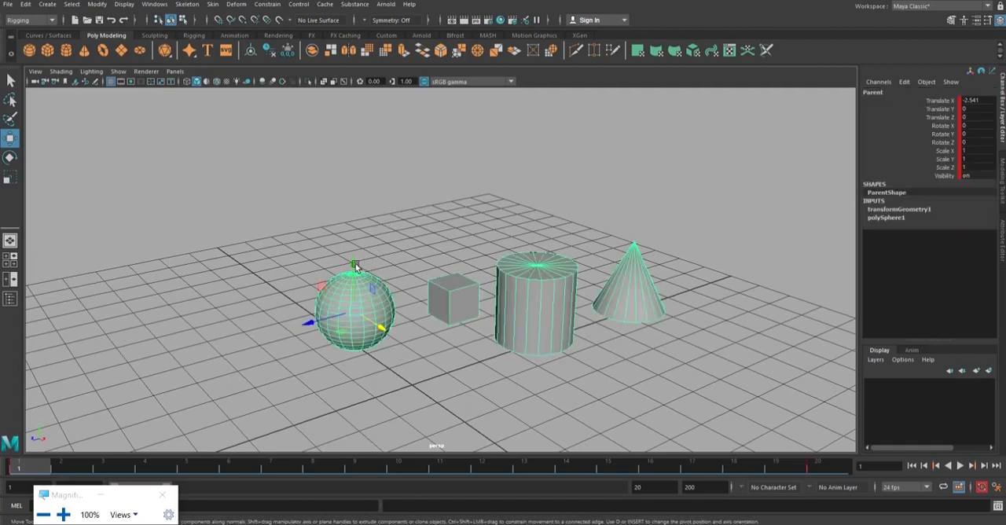
left_click_drag(353, 264, 355, 252)
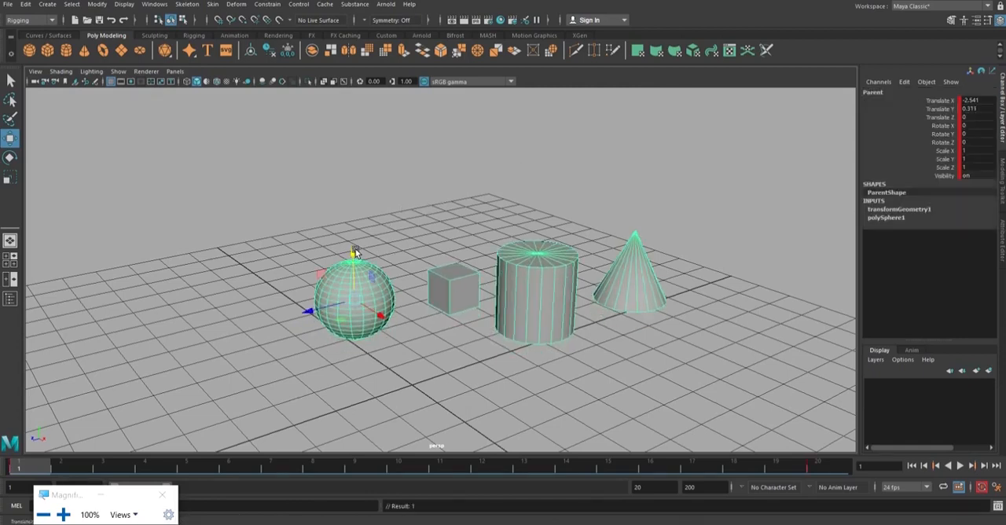
key("ctrl+z")
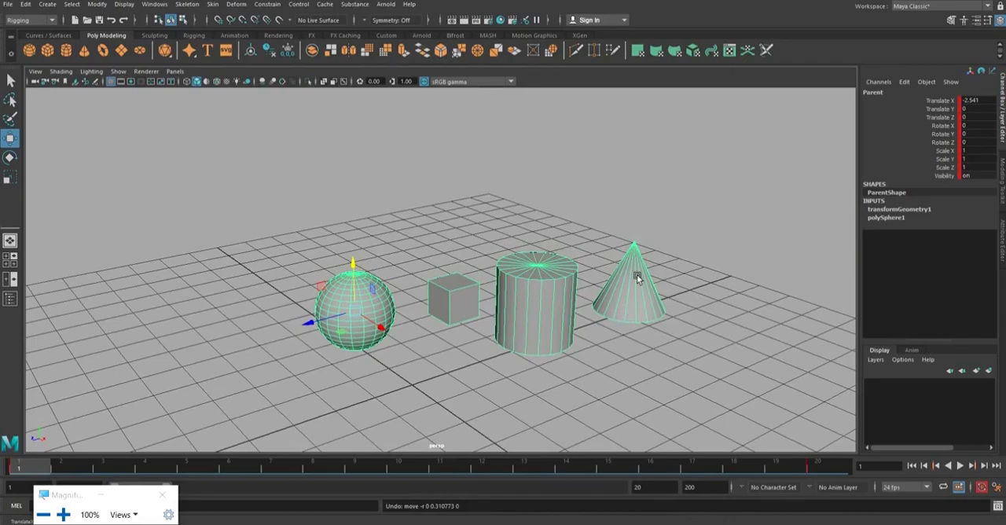
left_click_drag(634, 269, 669, 306, "alt")
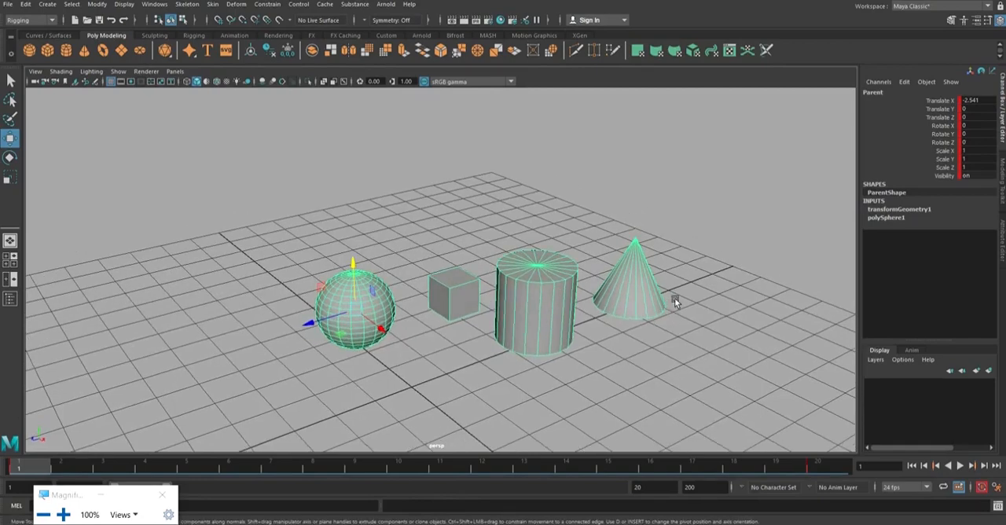
left_click(657, 320)
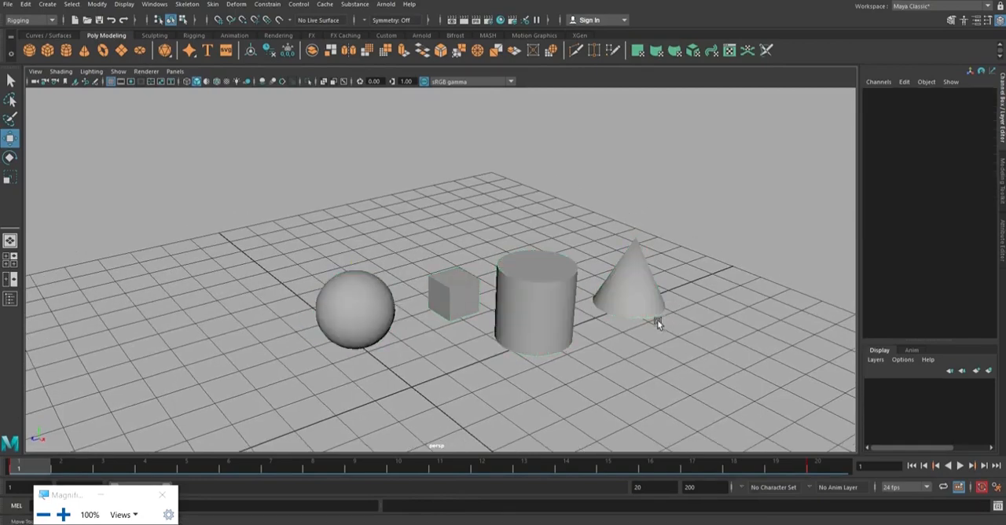
Inspect the Child_1 cube beside the Parent sphere in a closer view, and clear the selection.
left_click(466, 295)
left_click(459, 237)
left_click(393, 297)
left_click(458, 288)
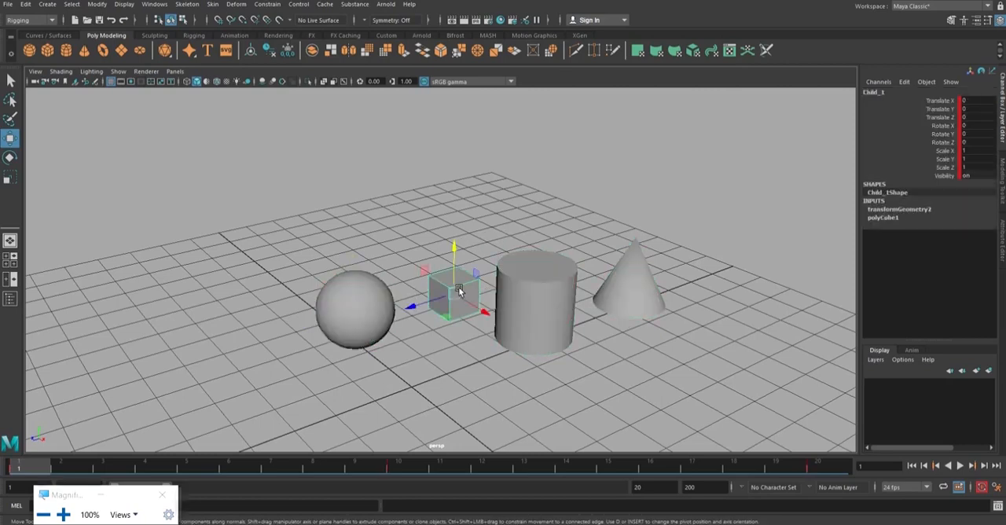
scroll(478, 238, "up", 2)
left_click_drag(521, 238, 508, 217, "alt")
left_click(520, 203)
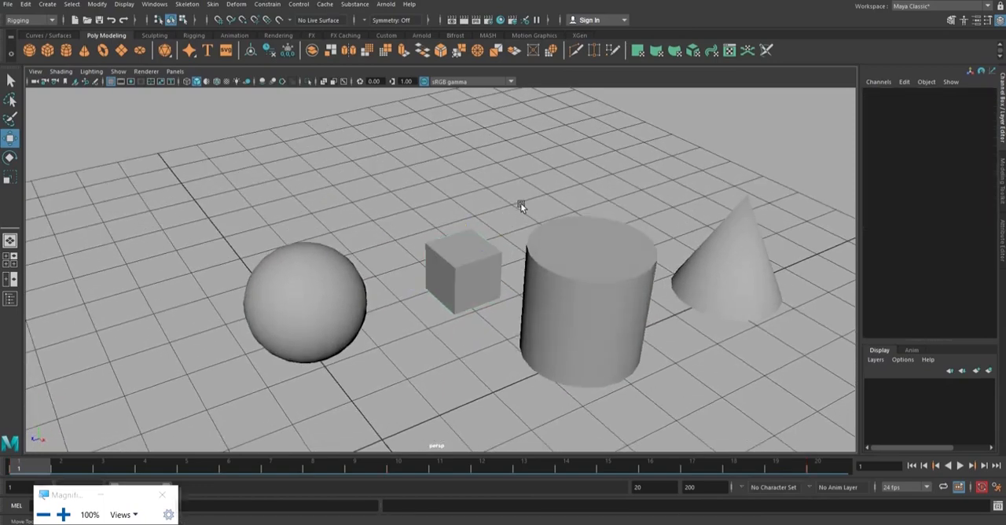
Compare the Child_1 cube with the Parent sphere, check Child_2 and Grand_Child_1 in turn, and clear the selection.
left_click(453, 247)
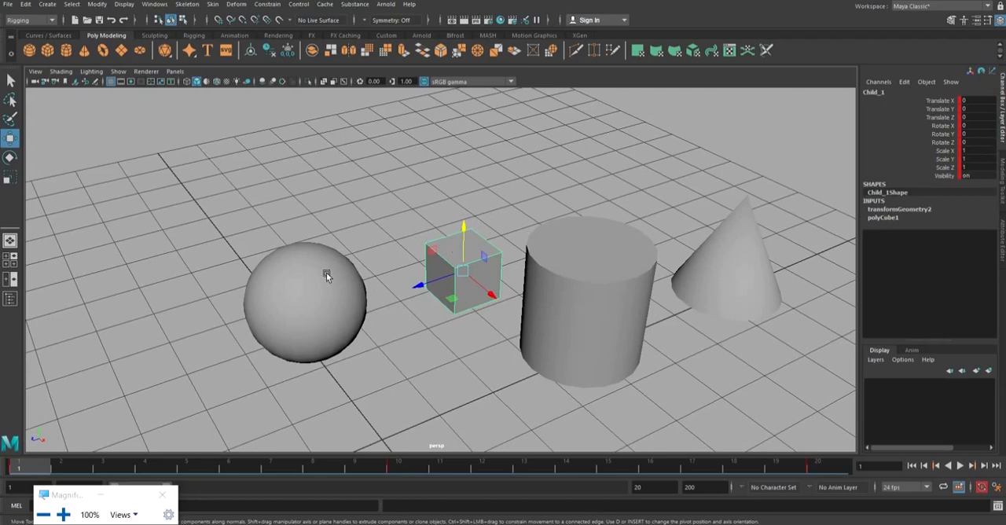
left_click(326, 273)
left_click(459, 253)
left_click(330, 279)
left_click(456, 261)
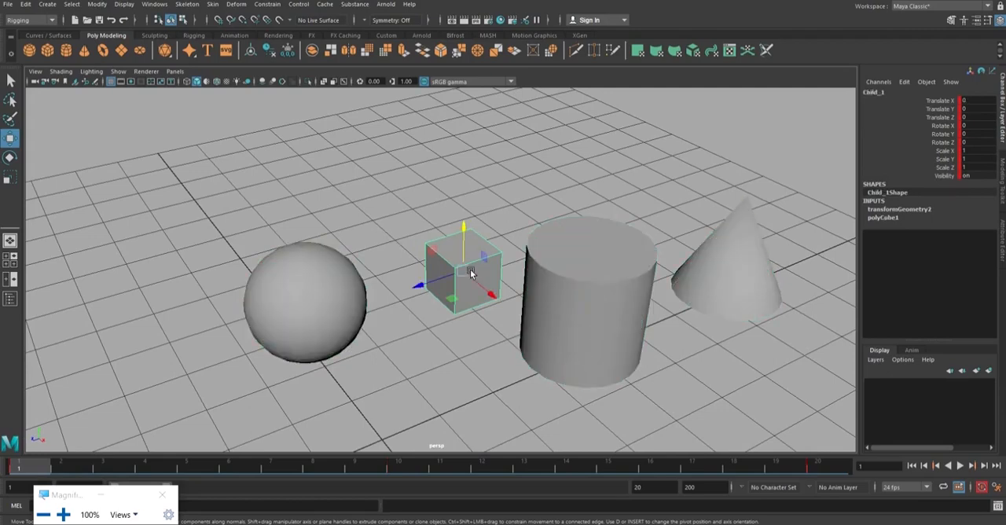
left_click(554, 245)
left_click(725, 261)
left_click(693, 184)
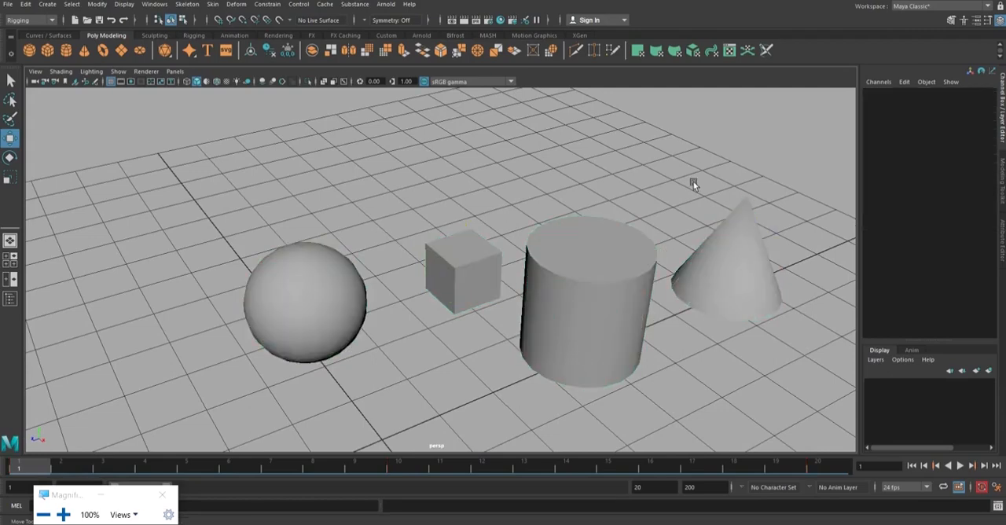
Alternate the selection between the Child_1 cube and its Parent sphere to review their relationship, and deselect everything.
left_click(474, 261)
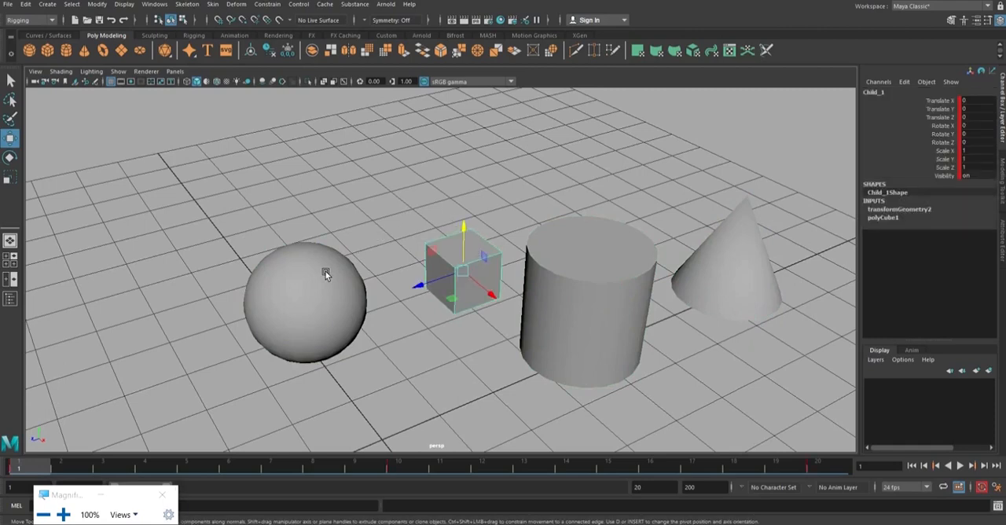
left_click(327, 274)
left_click(463, 254)
left_click(331, 263)
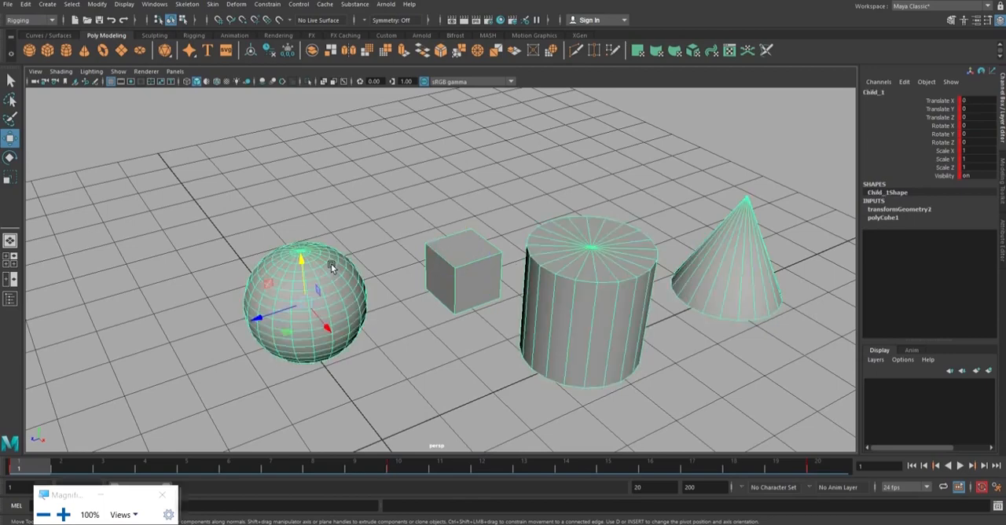
left_click(591, 165)
Review the Grand_Child_1 cone's place in the hierarchy by selecting it alternately with the Child_2 cylinder and the Parent sphere.
left_click(744, 262)
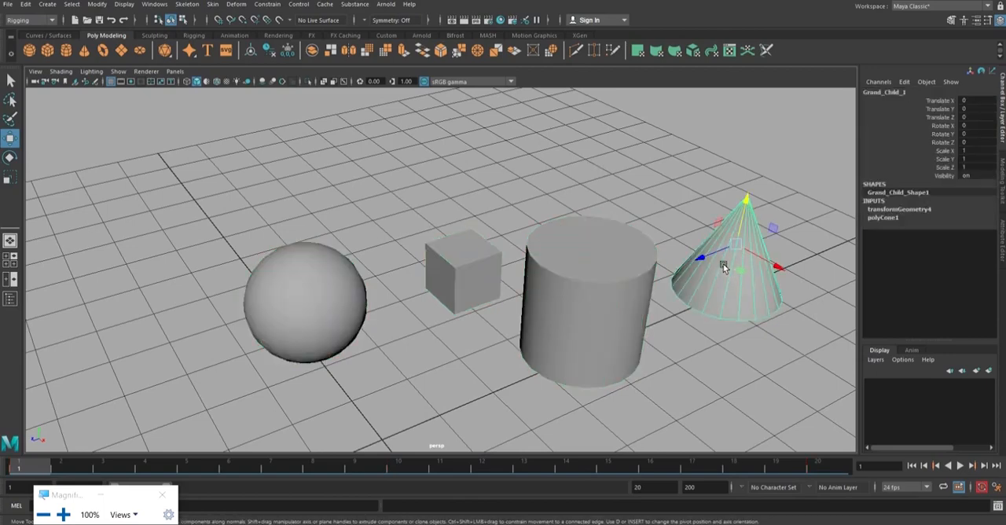
left_click(605, 256)
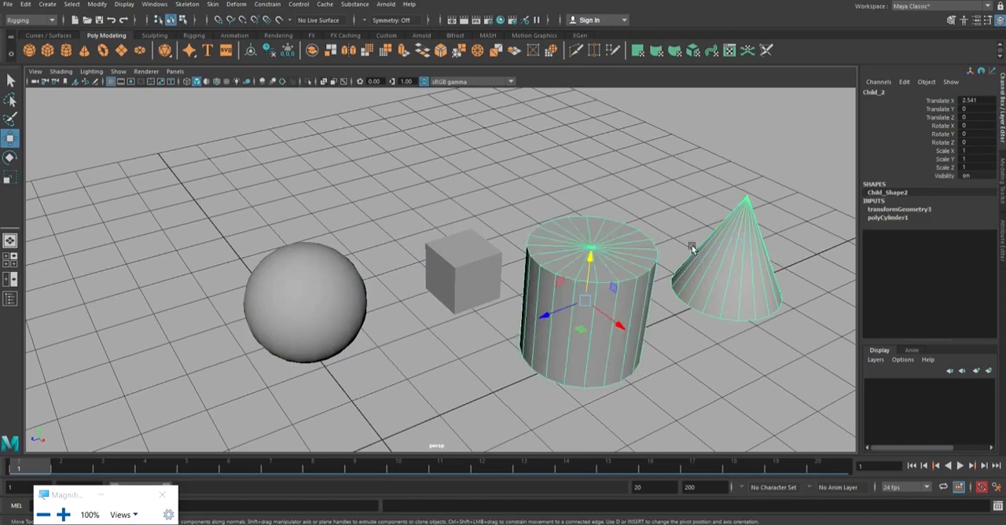
left_click(732, 260)
left_click(642, 261)
left_click(737, 256)
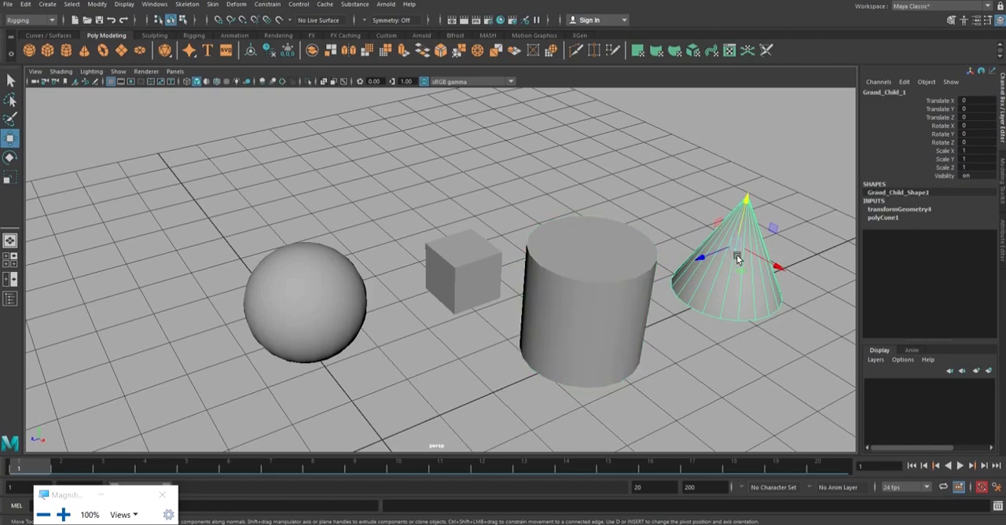
left_click(337, 273)
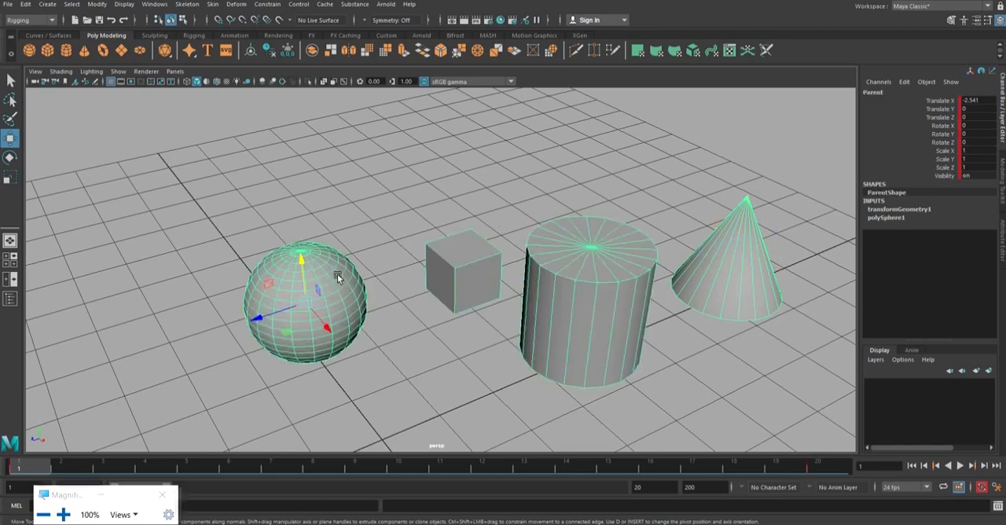
left_click(739, 259)
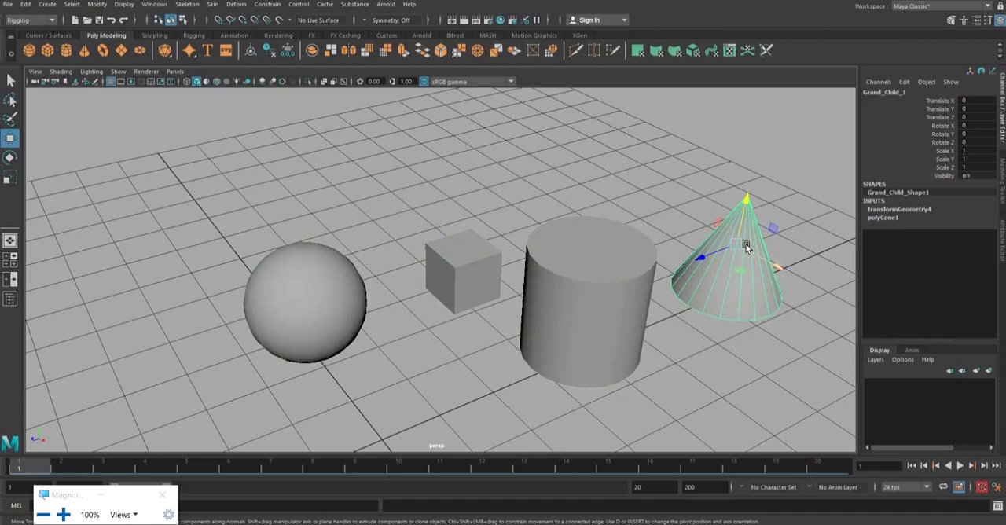
Check the Child_2 cylinder against the Grand_Child_1 cone, select the Child_1 cube, and clear the selection.
left_click_drag(737, 264, 762, 282, "alt")
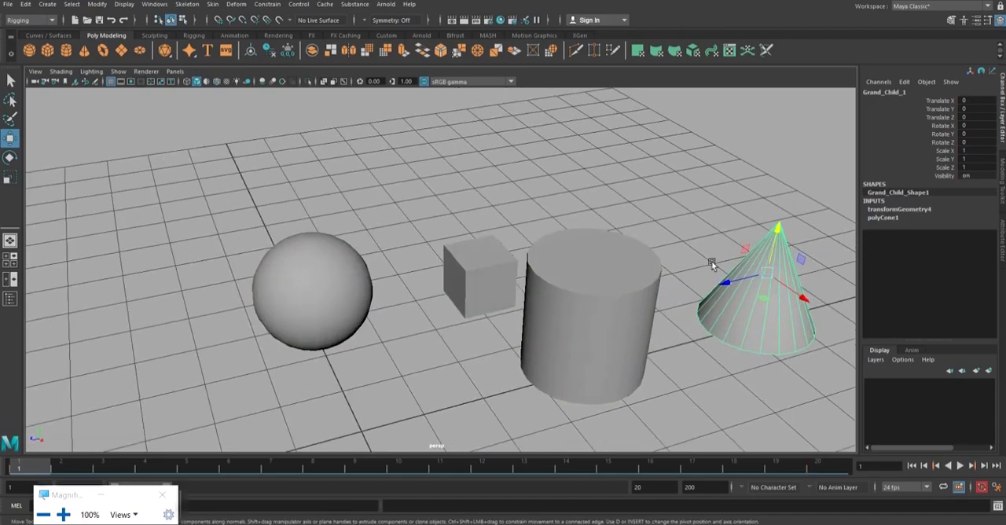
left_click(637, 278)
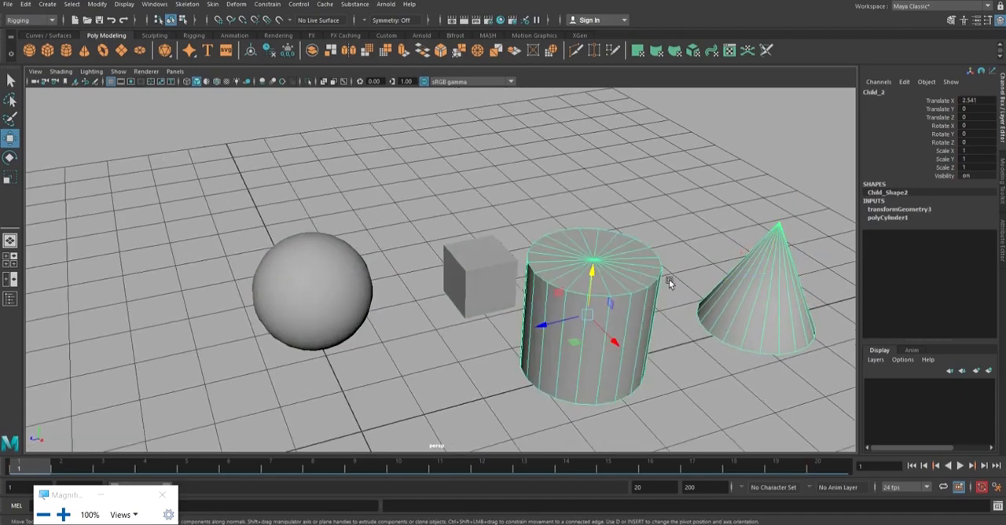
left_click(757, 291)
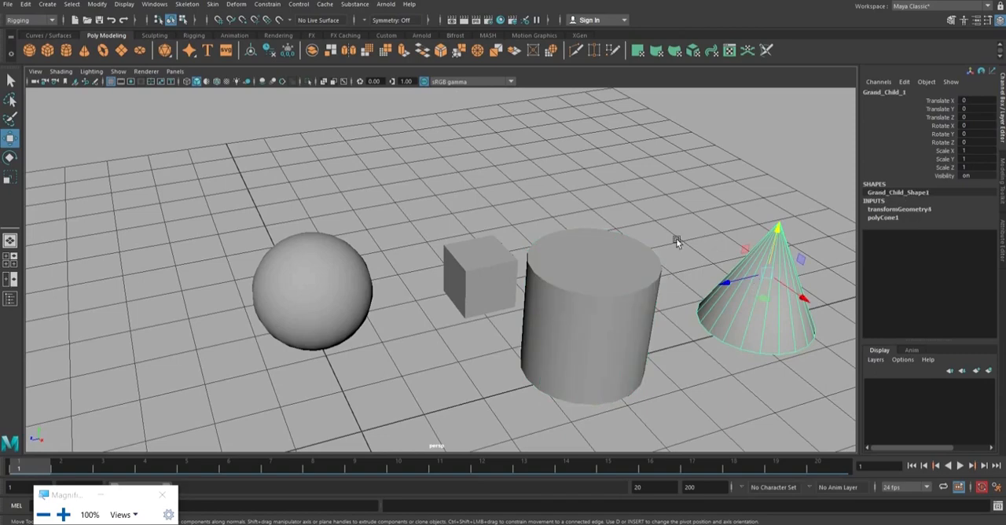
left_click(624, 266)
left_click_drag(631, 276, 639, 255, "alt")
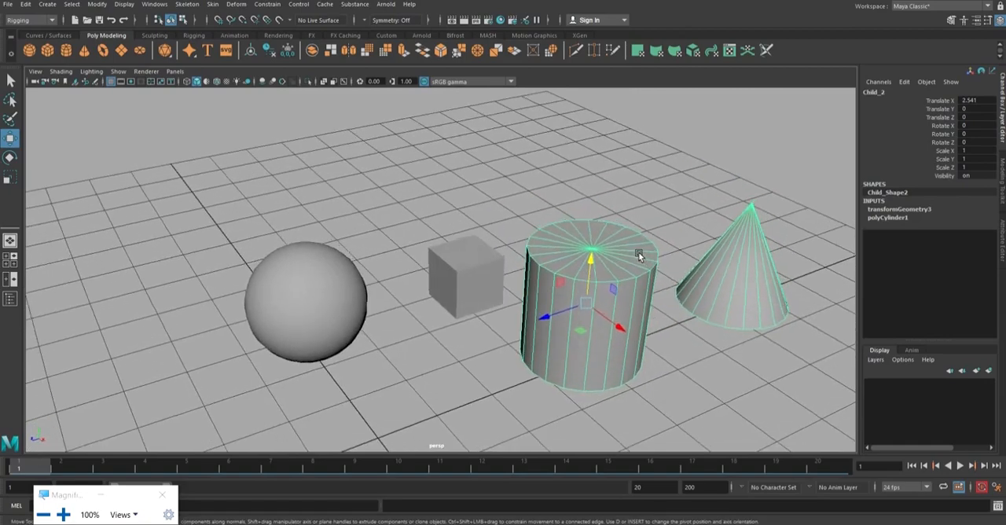
left_click(477, 254)
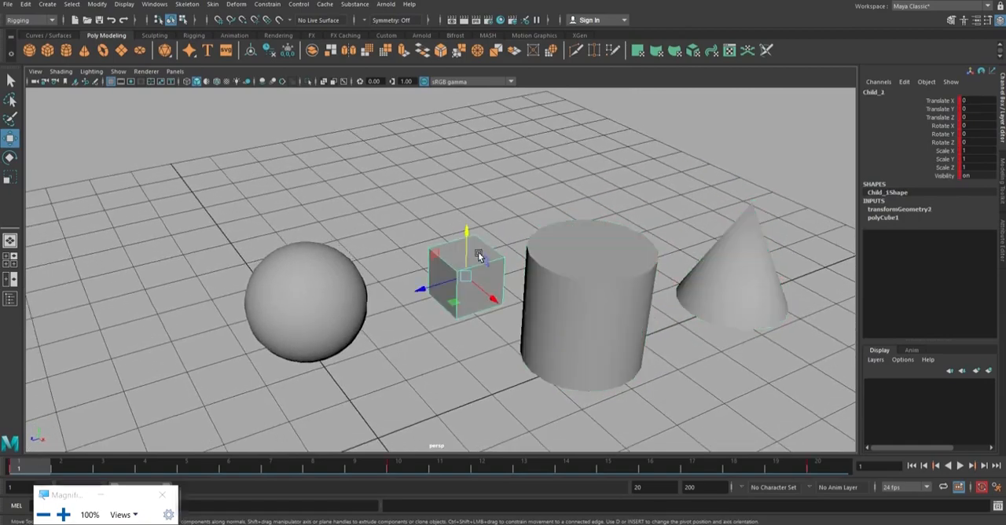
left_click(403, 188)
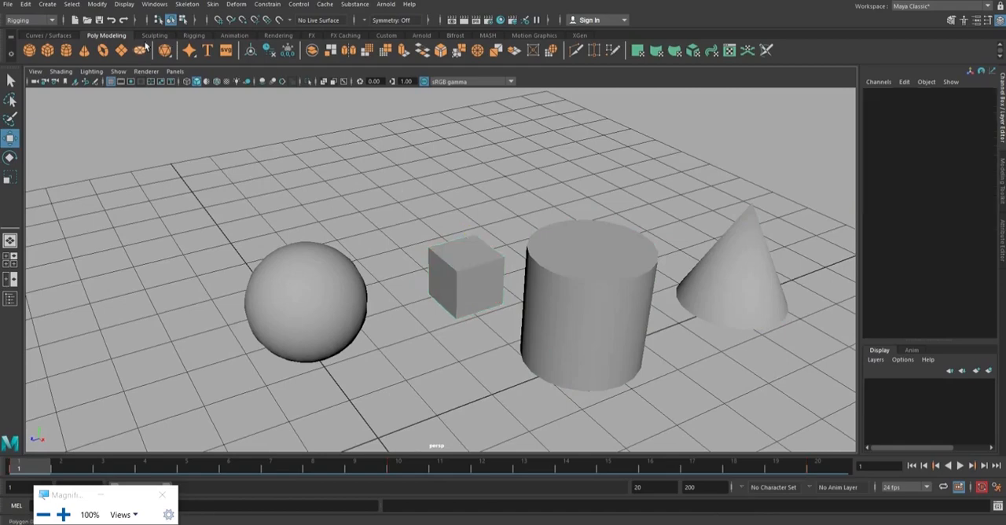
Create a polygon torus and place it behind the sphere and cube at about X -6.53, Y 0.339, Z -3.427.
left_click(102, 50)
scroll(315, 197, "down", 2)
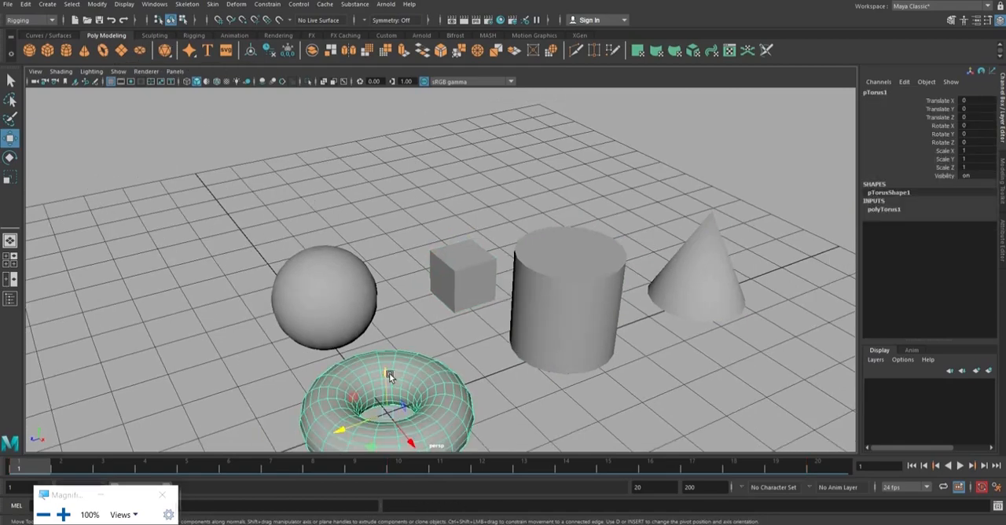
left_click_drag(391, 374, 310, 160)
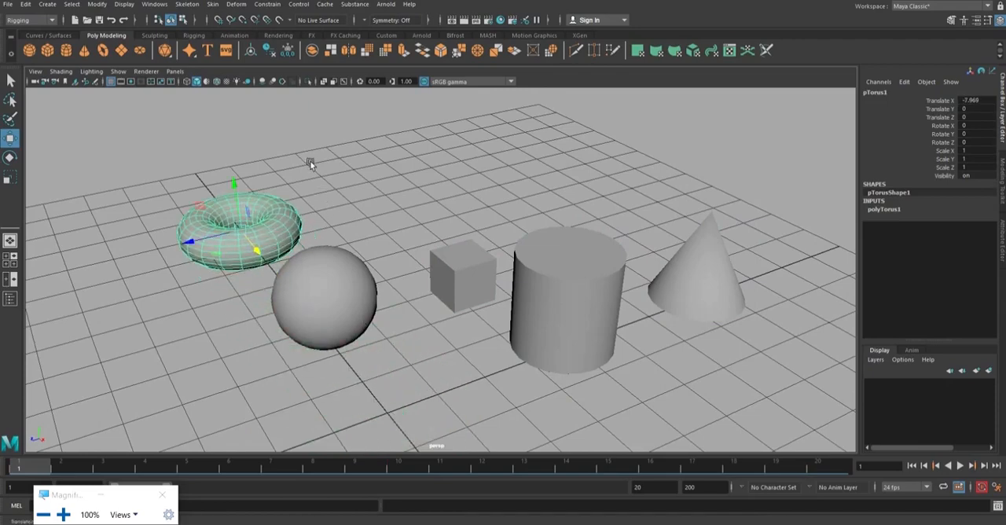
left_click_drag(188, 240, 317, 209)
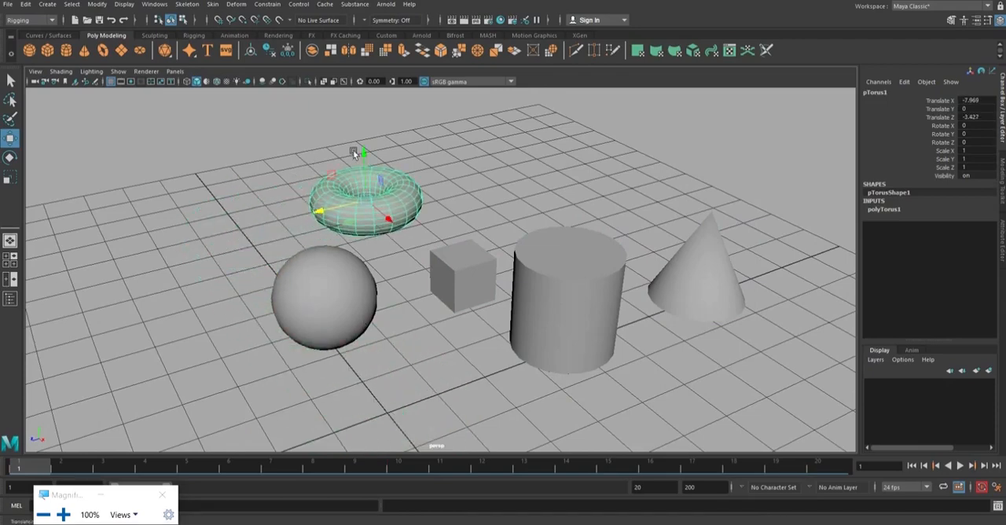
left_click_drag(362, 152, 423, 185)
left_click_drag(369, 203, 398, 224)
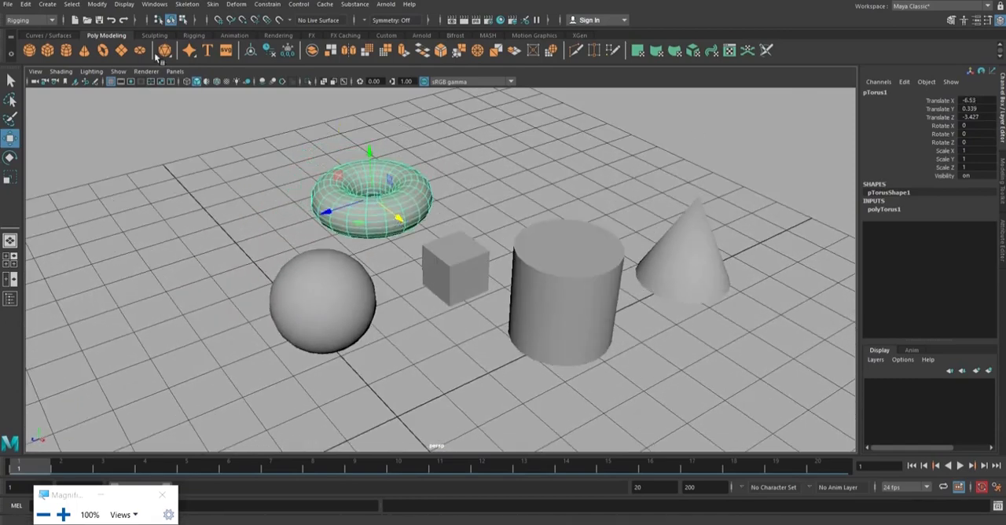
Freeze the torus's transformations and clear the selection.
left_click(98, 5)
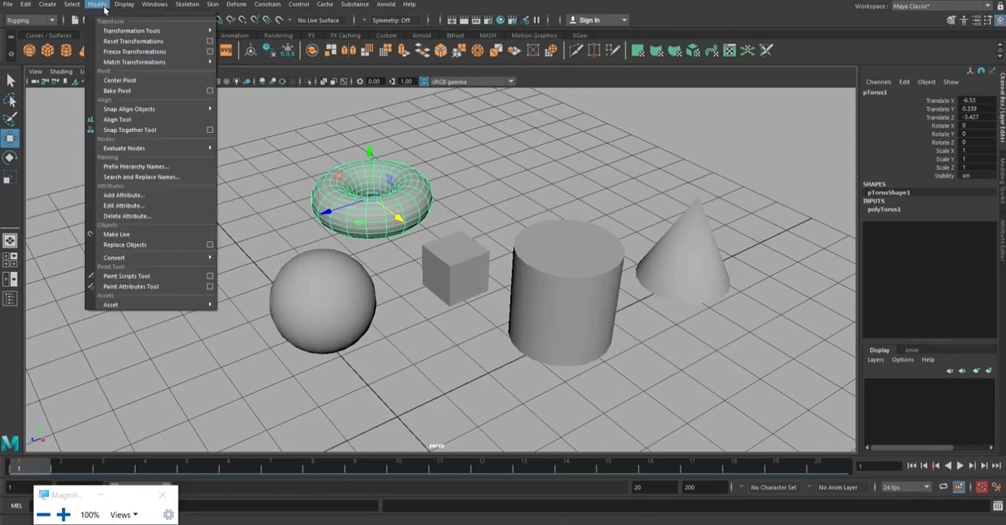
left_click(114, 52)
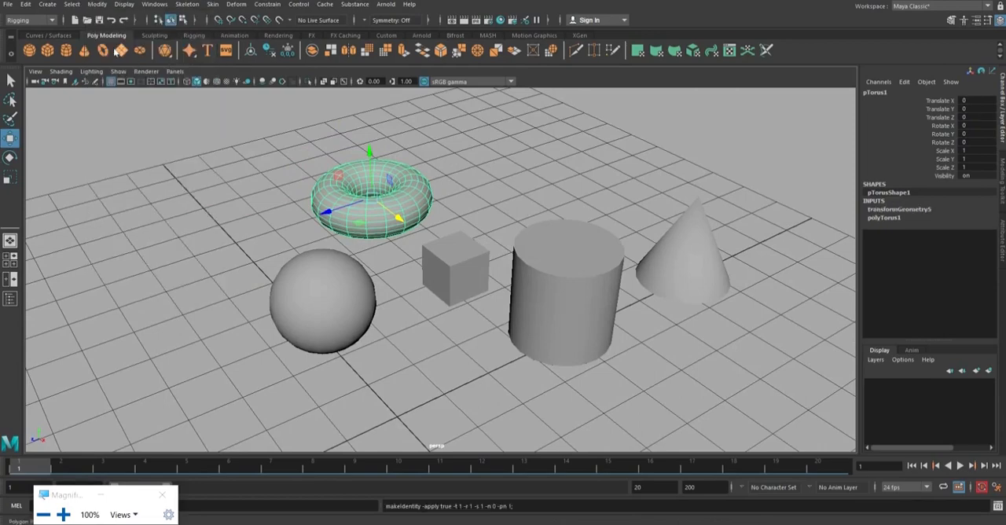
left_click(481, 188)
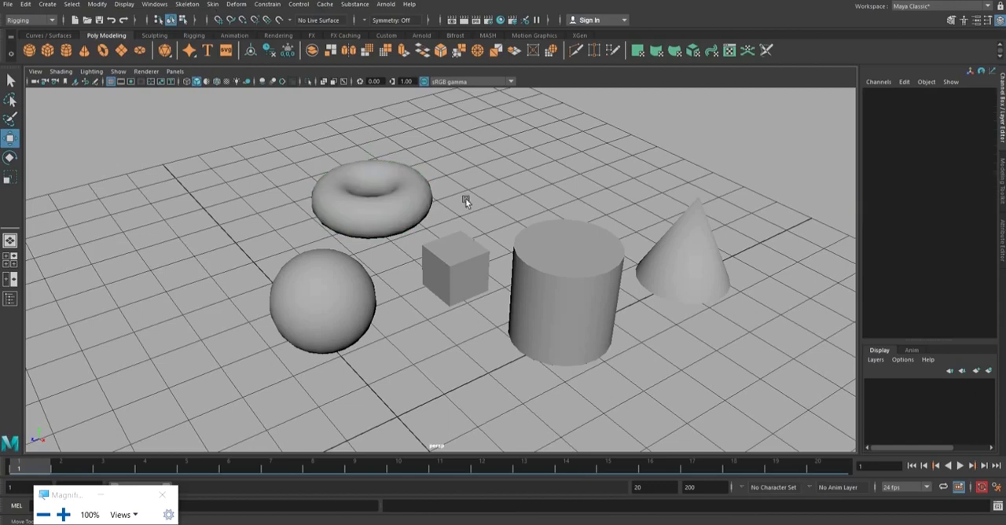
middle_click_drag(469, 186, 479, 236, "alt")
Rename the torus as Parent_2 and clear the selection.
left_click(421, 228)
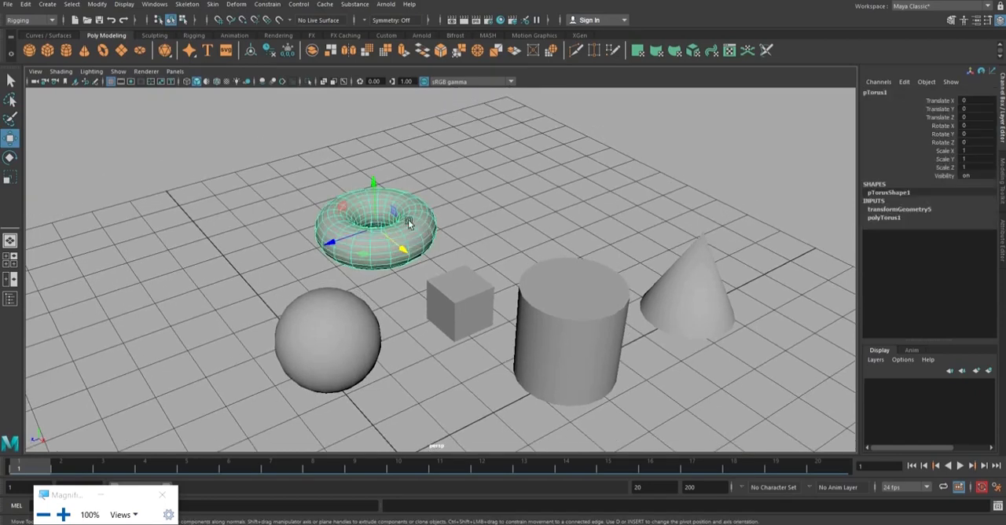
left_click(910, 92)
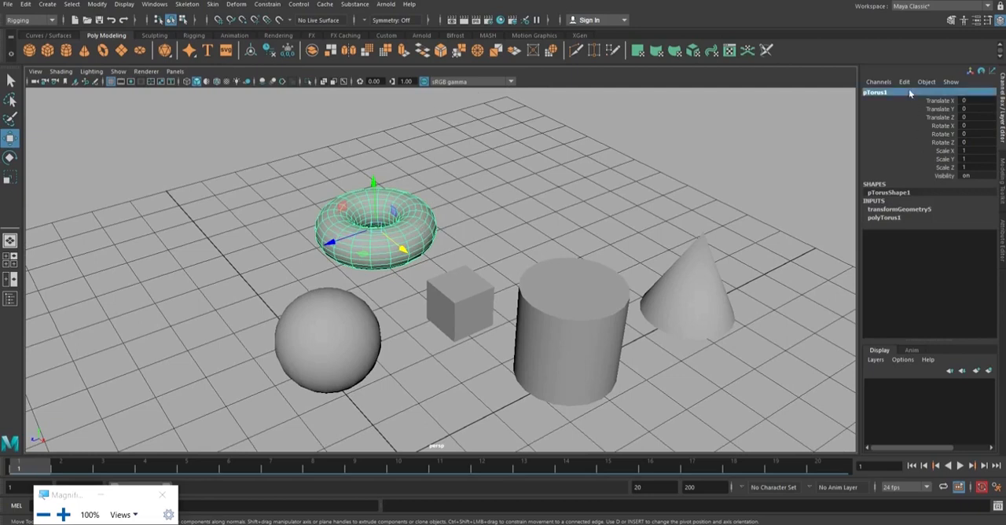
type("Parent 2")
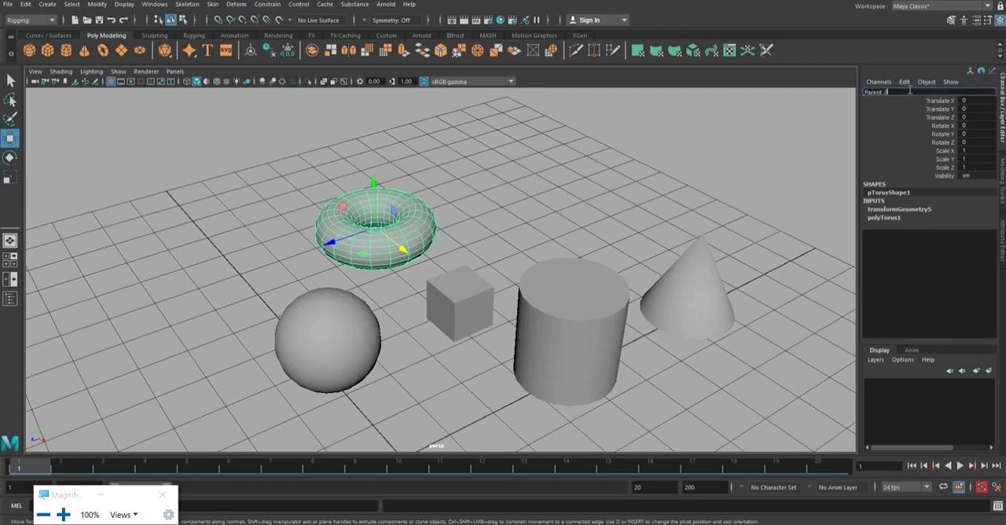
type("_2")
key("Return")
left_click(515, 191)
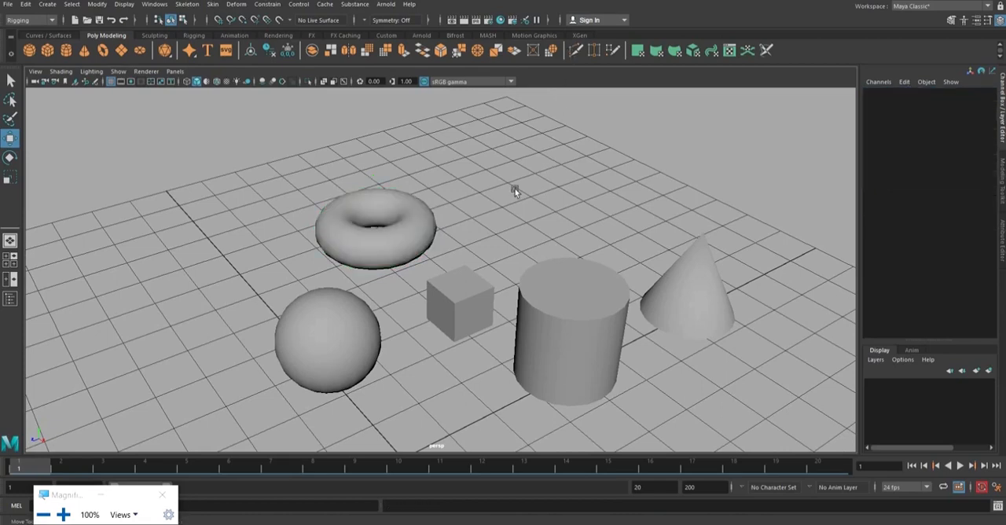
Select the Parent_2 torus, Child_1 cube and Parent sphere in turn to compare their hierarchy links, and clear the selection.
left_click(411, 240)
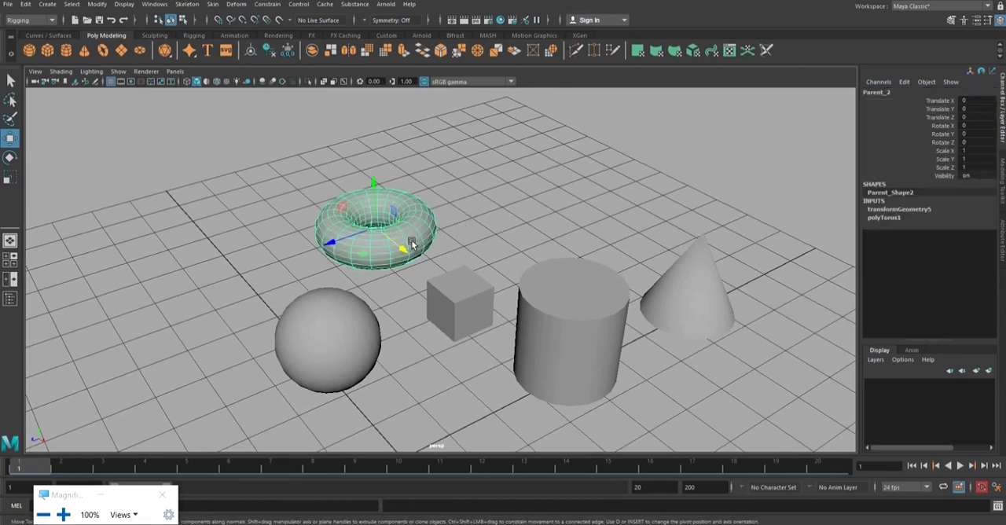
left_click(474, 287)
left_click(483, 207)
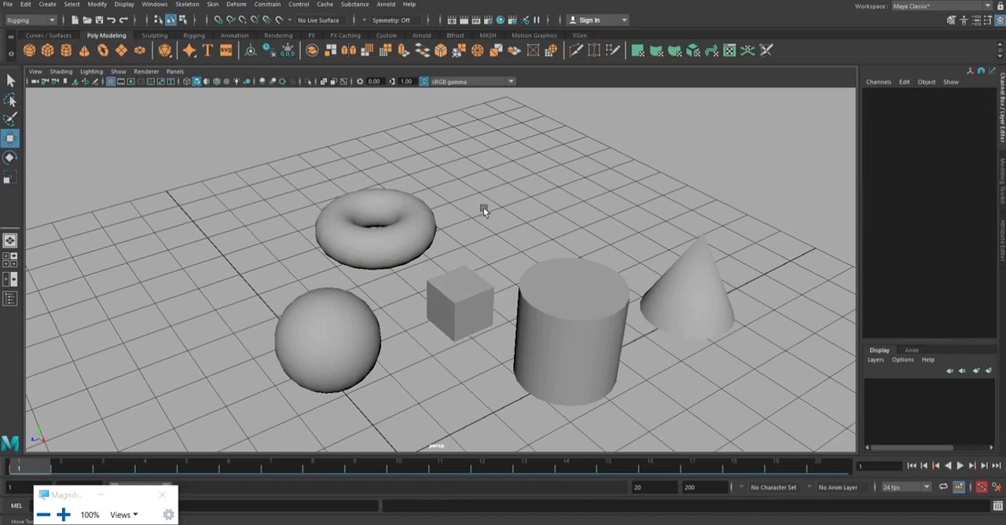
left_click(460, 297)
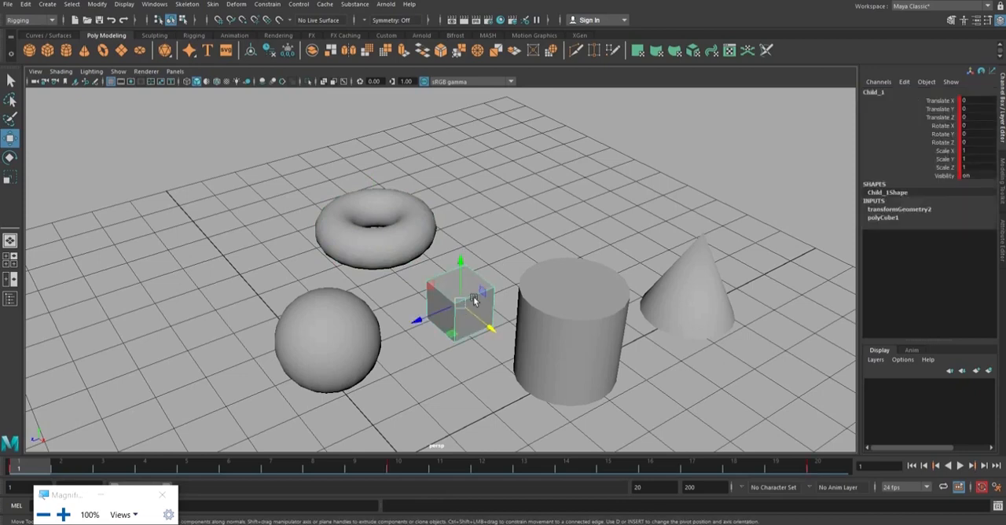
left_click(338, 317)
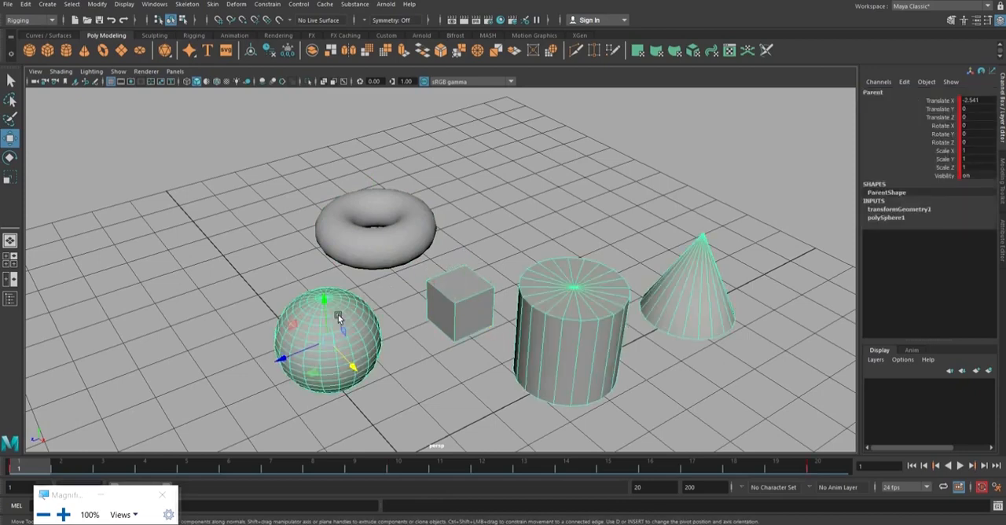
left_click(466, 299)
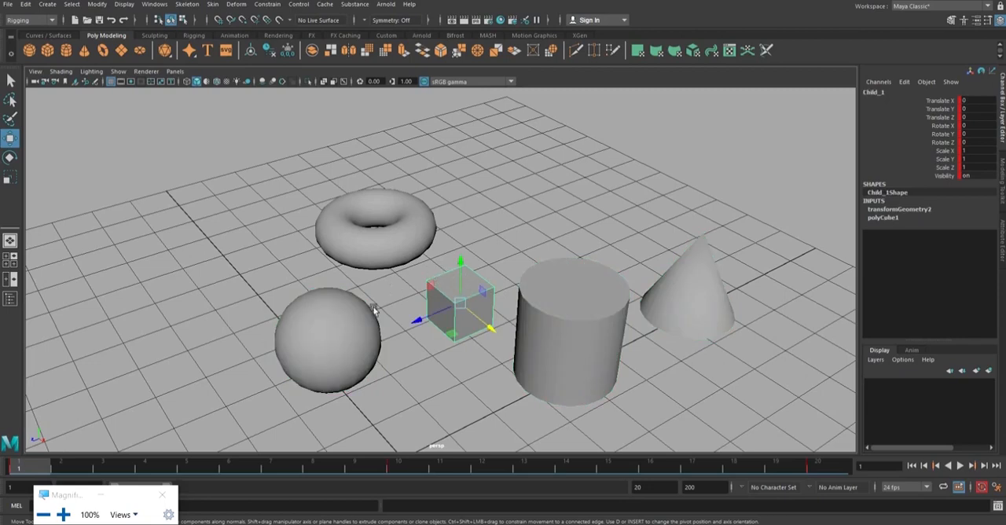
left_click(347, 313)
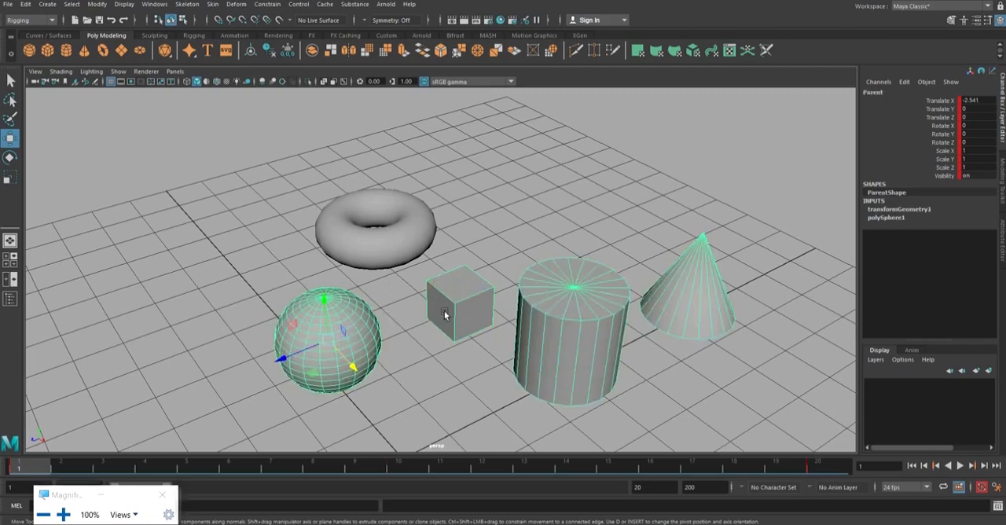
left_click(461, 292)
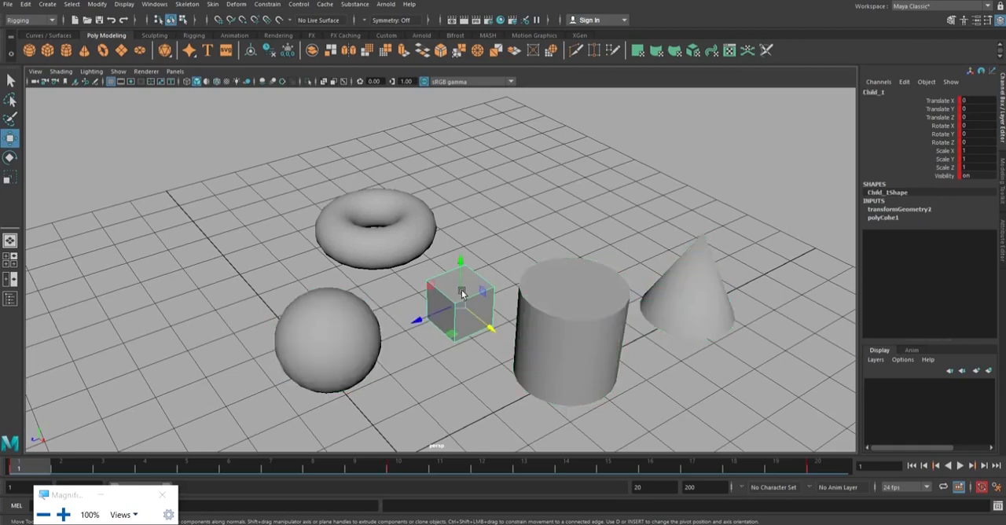
left_click(415, 237)
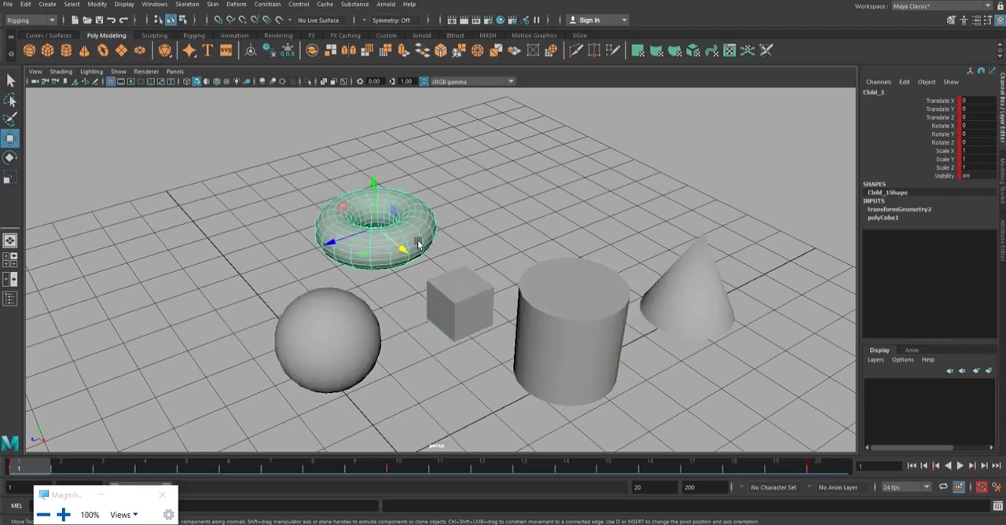
left_click(451, 291)
left_click(478, 224)
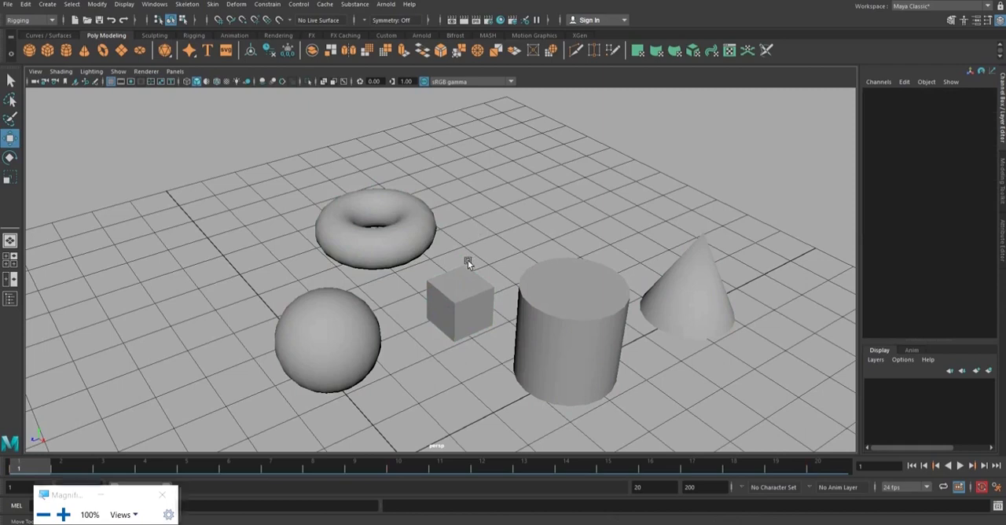
Parent the Child_1 cube to the Parent_2 torus and clear the selection.
key("q")
left_click(465, 291)
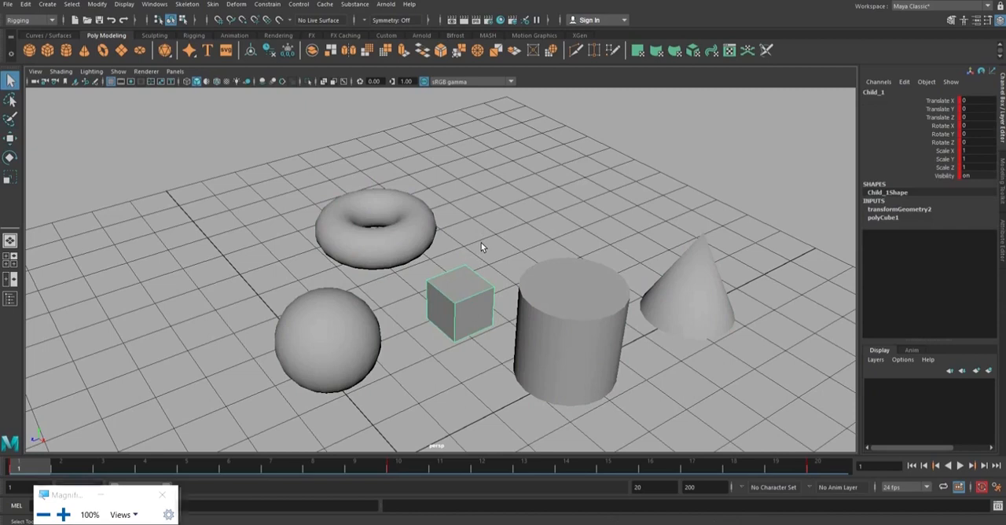
left_click(430, 225)
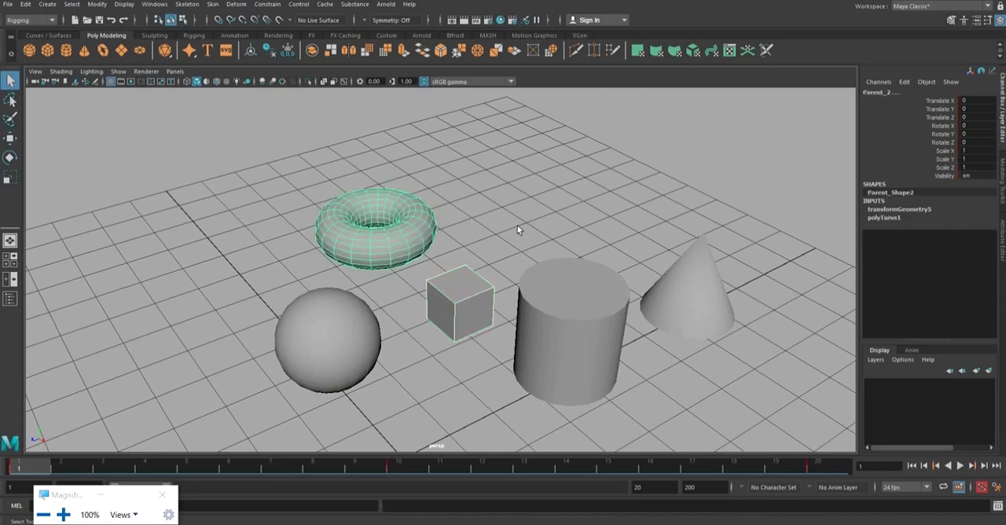
key("Down")
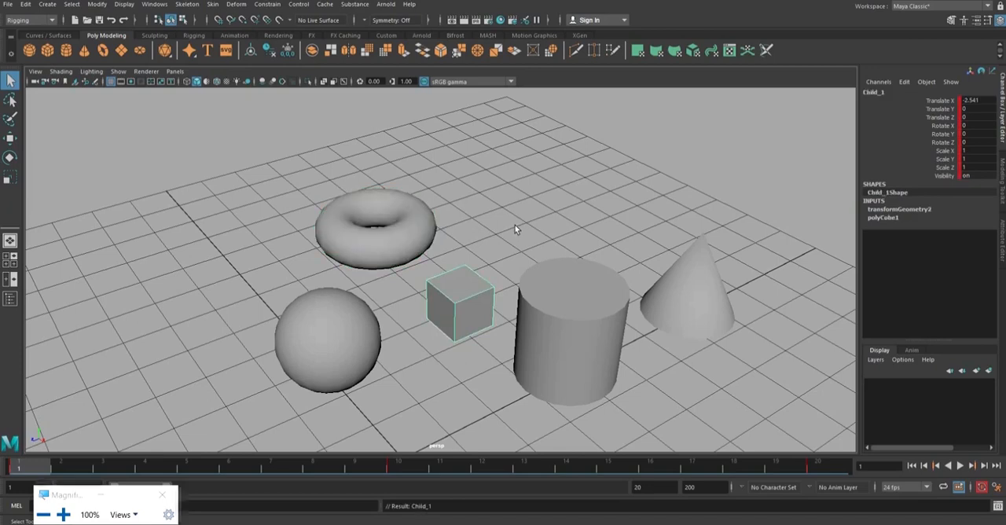
left_click(518, 229)
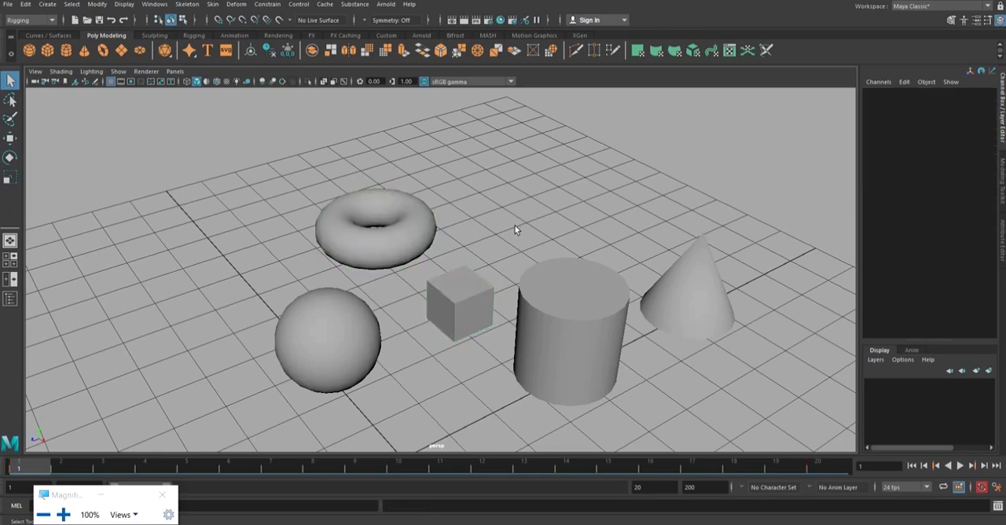
Select the Parent sphere, Child_2 cylinder and Child_1 cube in turn to check which objects belong to the sphere's hierarchy.
left_click(346, 315)
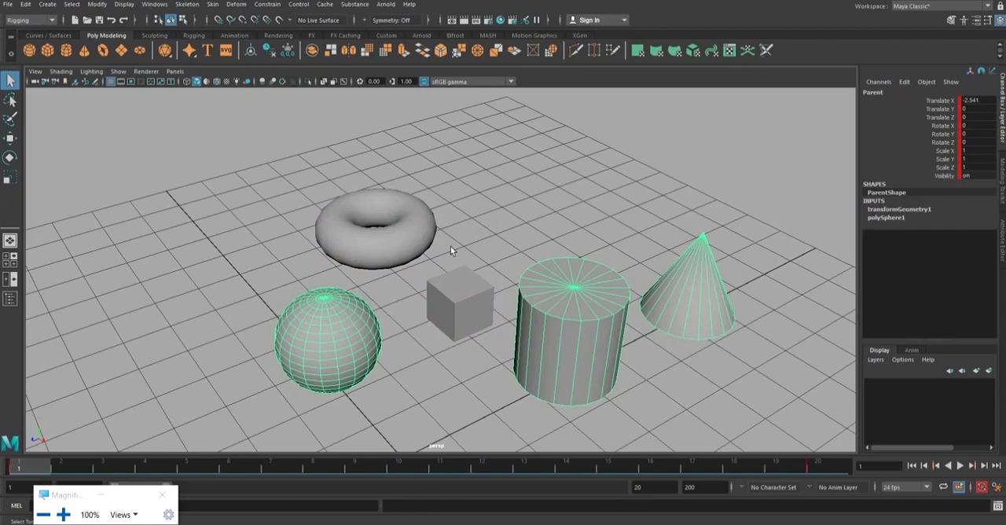
left_click_drag(450, 246, 496, 242, "alt")
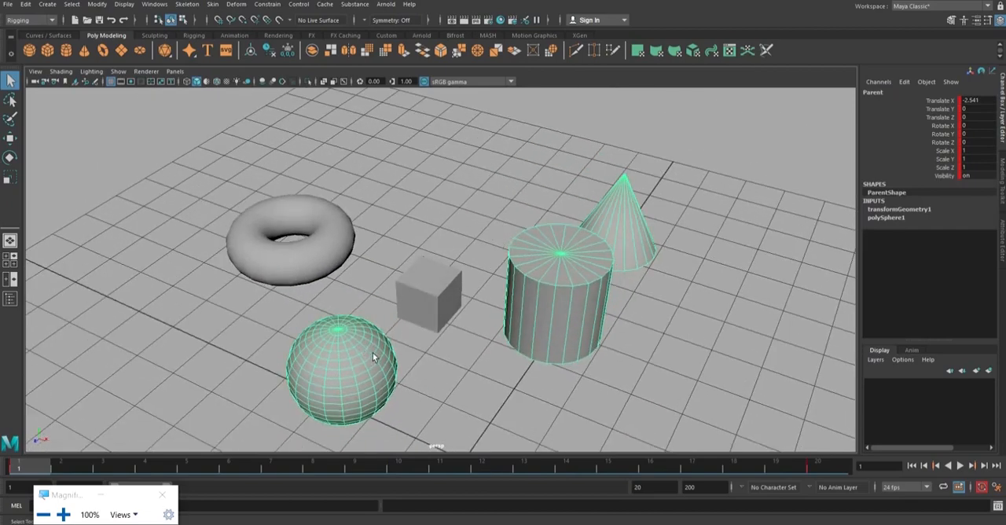
left_click(556, 295)
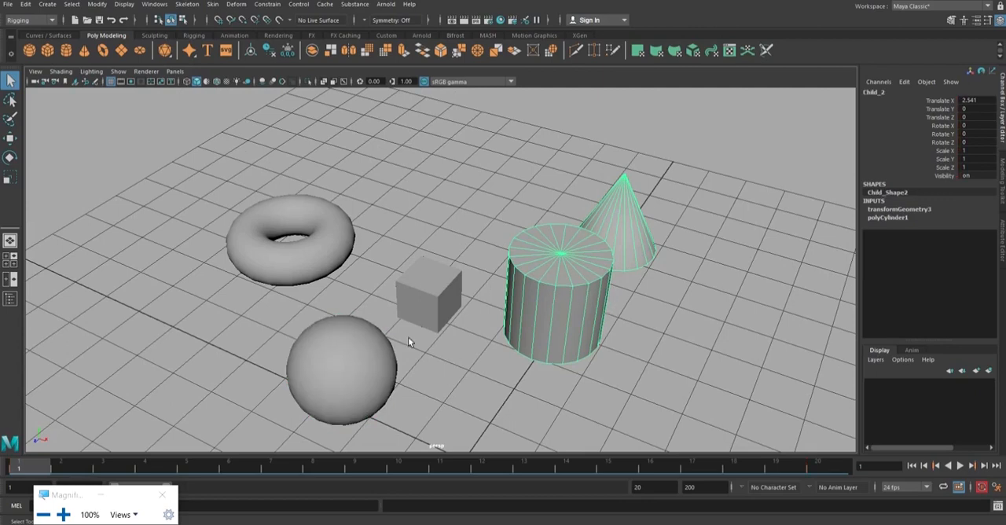
left_click(360, 364)
left_click(434, 290)
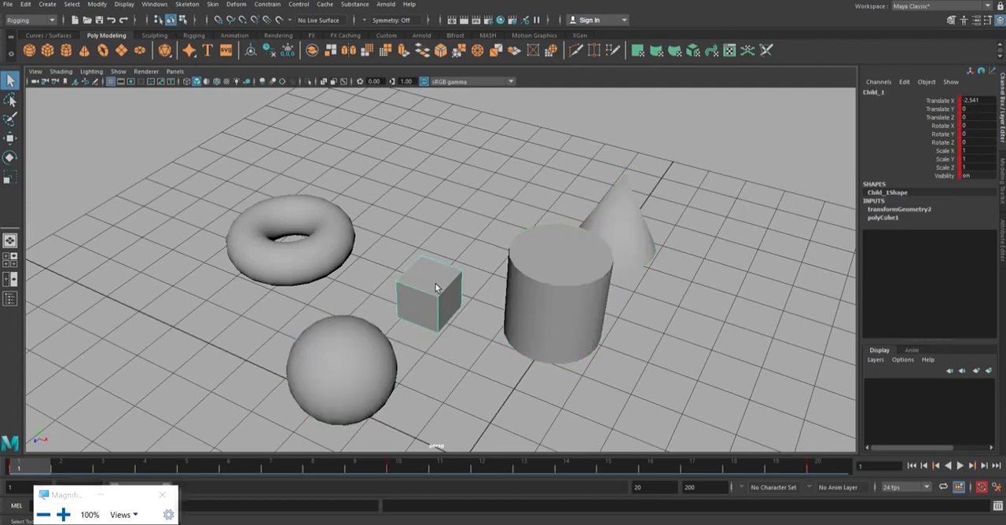
left_click(375, 353)
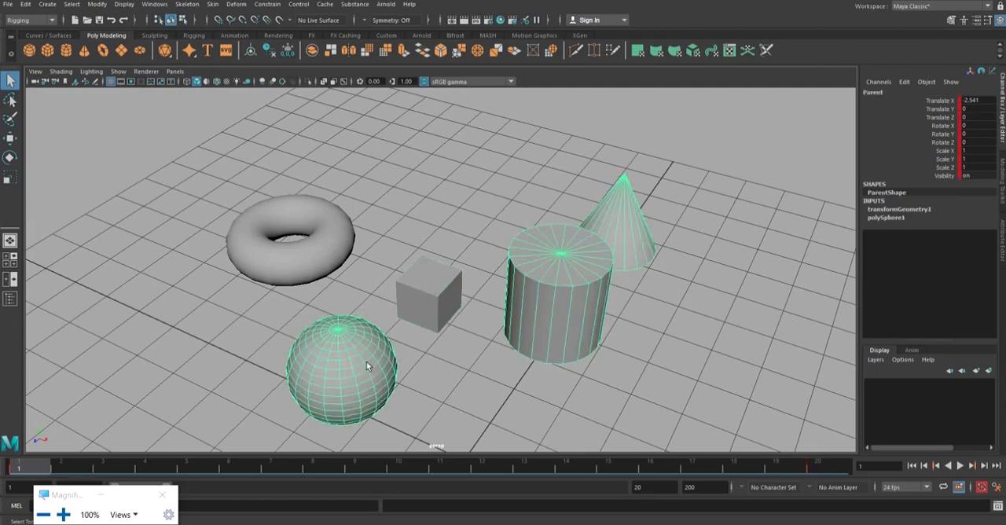
left_click(427, 285)
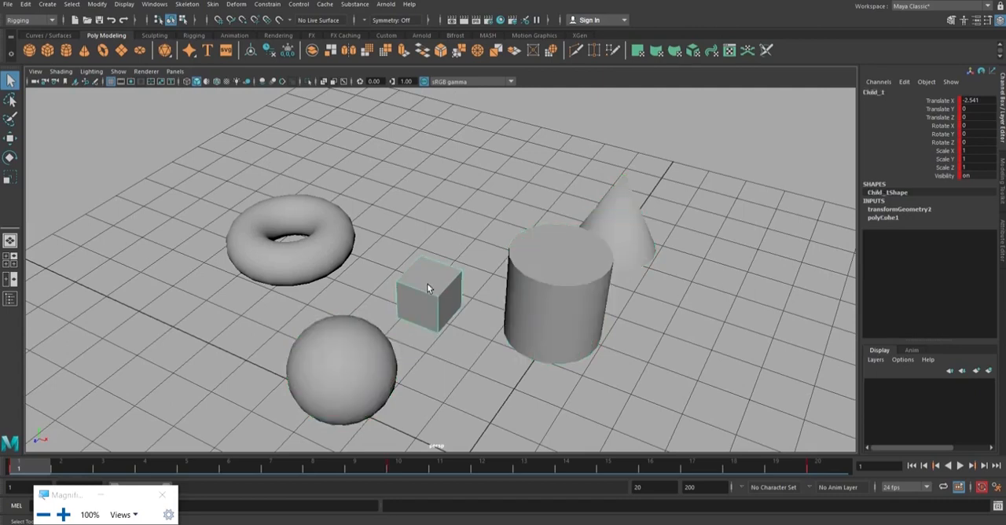
Raise the Parent_2 torus about 0.88 units in Y to test its link to the cube, and undo the move.
left_click(346, 249)
key("w")
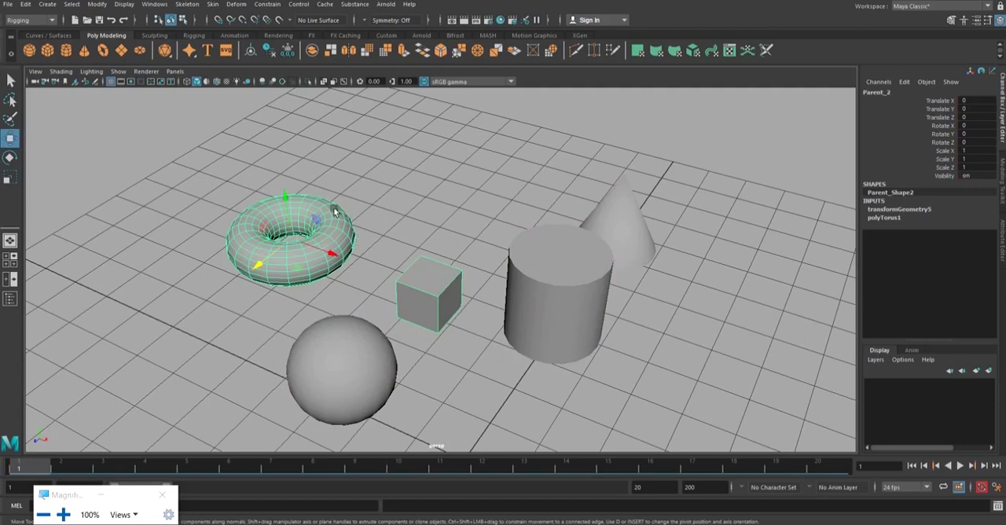
left_click_drag(288, 200, 278, 166)
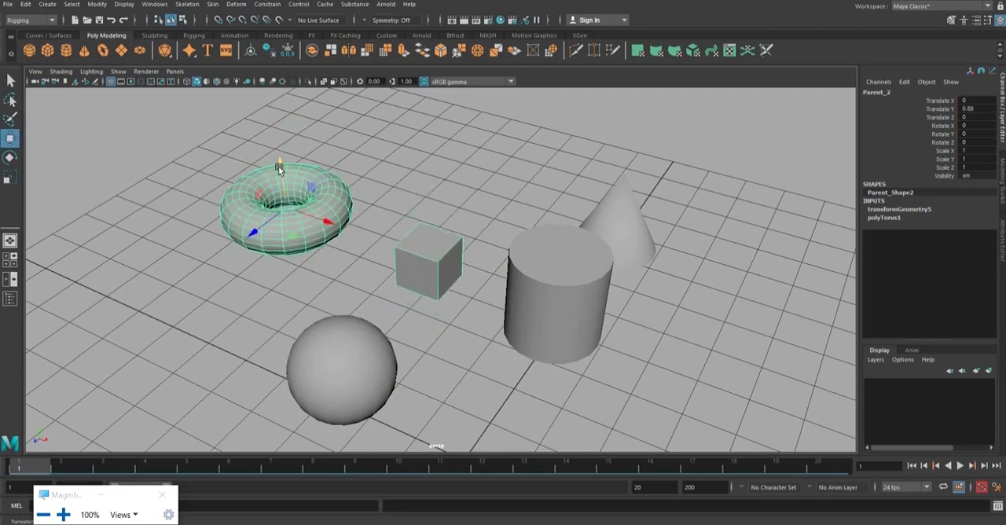
key("ctrl+z")
Select the Child_1 cube and the Parent_2 torus alternately to check the link between child and new parent.
left_click(418, 270)
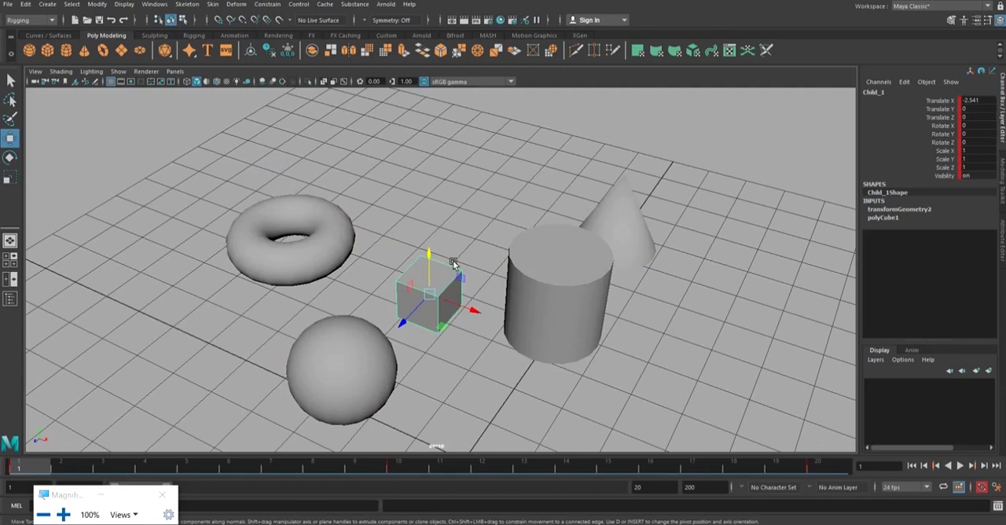
left_click(464, 244)
left_click_drag(464, 245, 451, 291, "alt")
left_click(451, 291)
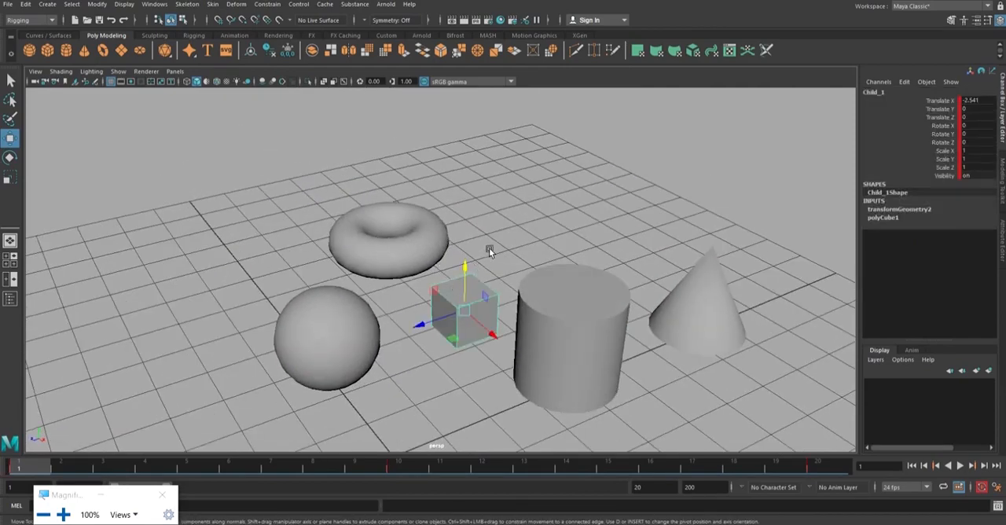
left_click_drag(490, 247, 489, 226, "alt")
left_click(472, 236)
left_click(345, 266)
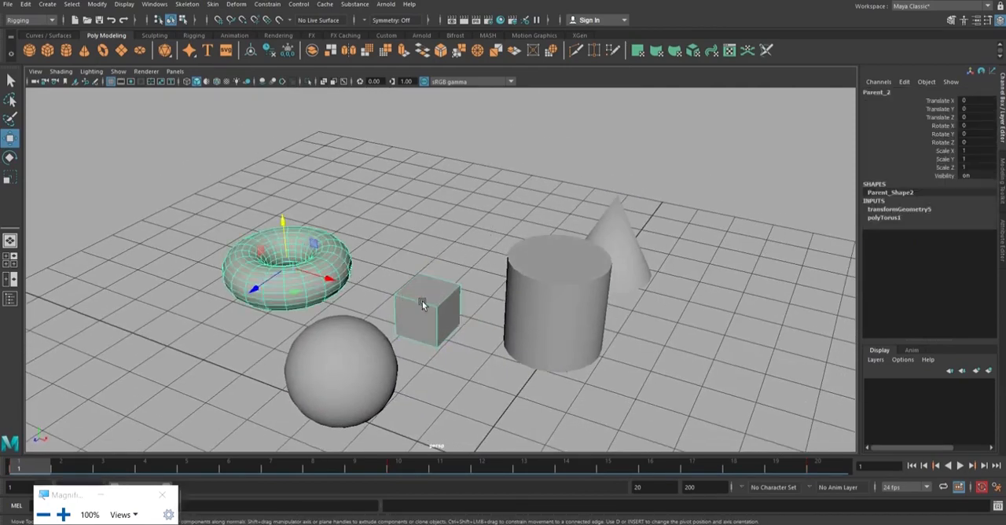
left_click(422, 301)
left_click(333, 255)
left_click(405, 284)
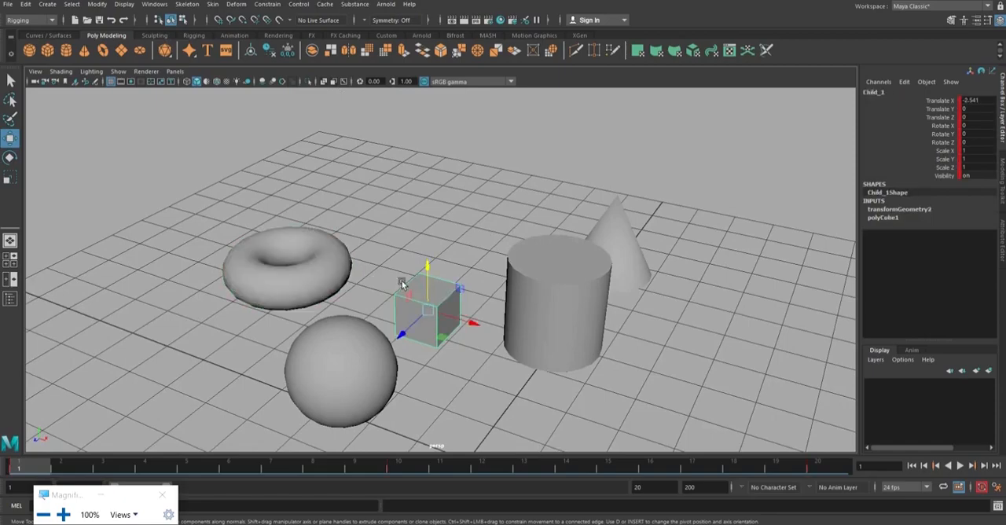
left_click(344, 272)
Examine the Parent_2 torus and Child_1 cube close up from several angles, and clear the selection.
mouse_move(445, 255)
left_mouse_down("alt")
mouse_move(424, 272)
mouse_move(458, 263)
left_mouse_up("alt")
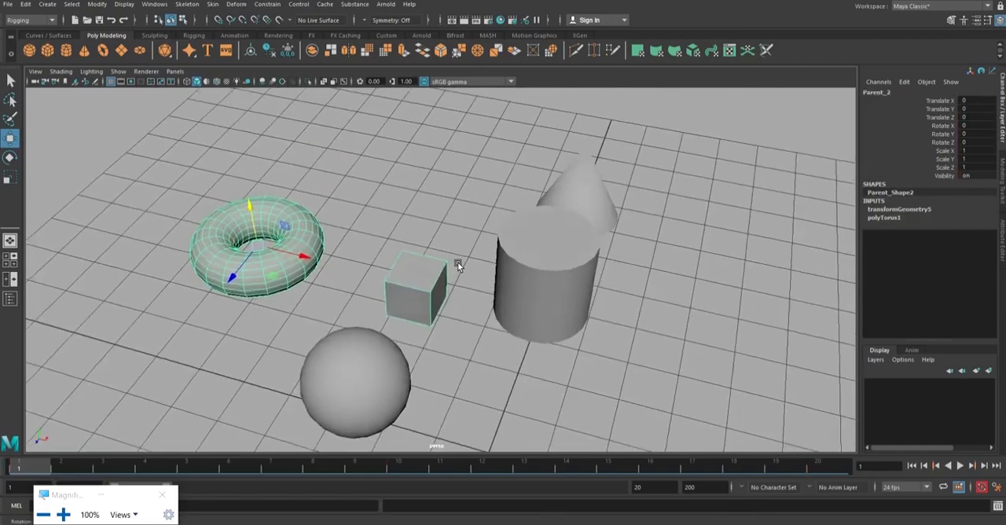
scroll(461, 260, "up", 3)
scroll(478, 274, "up", 2)
middle_click_drag(461, 261, 466, 214, "alt")
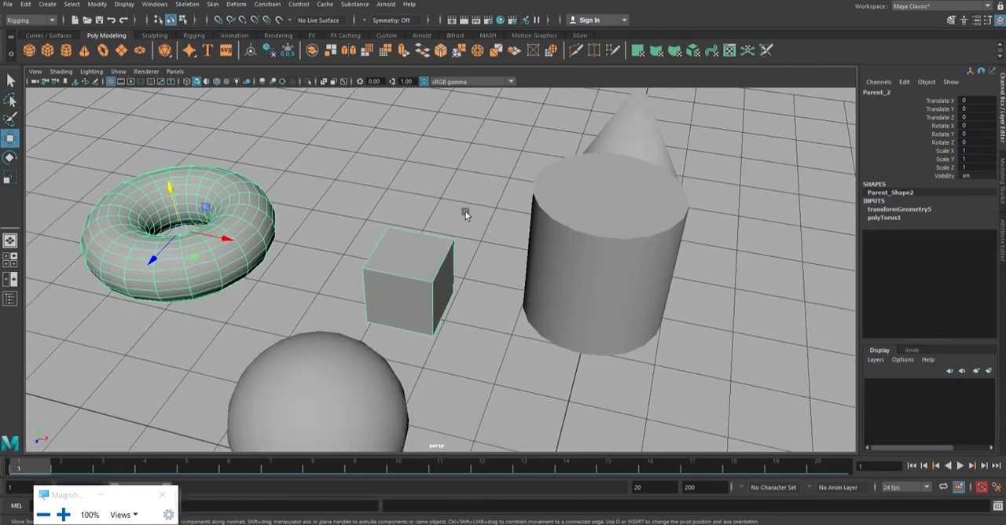
left_click_drag(466, 214, 428, 212, "alt")
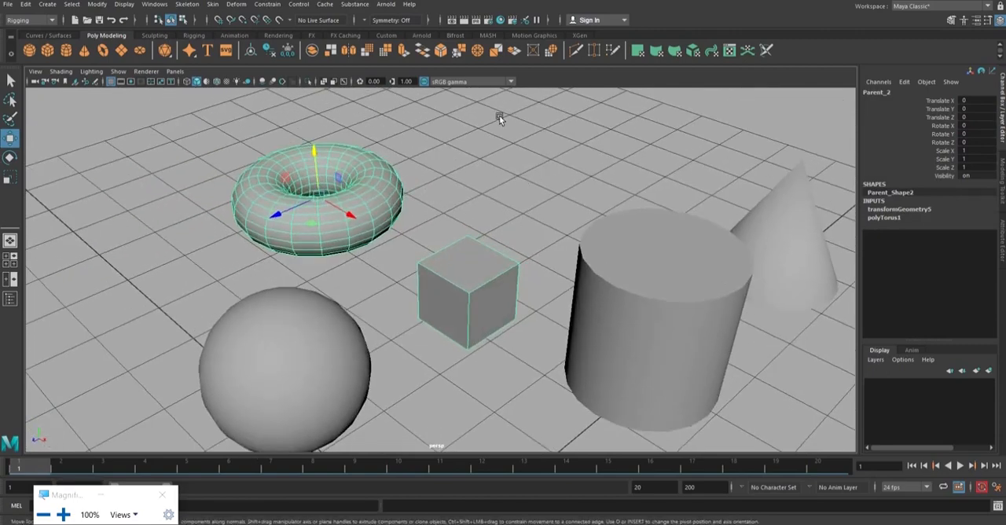
left_click(483, 275)
left_click(465, 194)
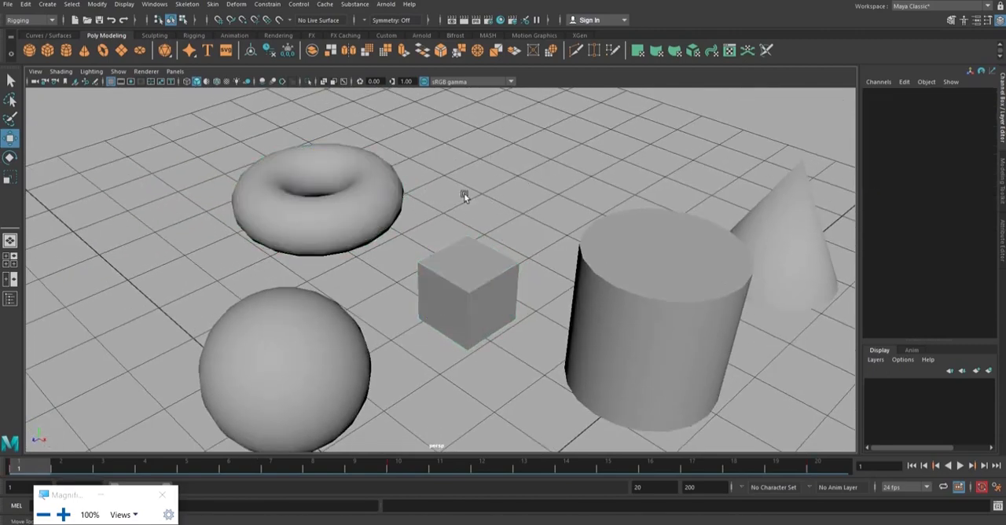
Check the Child_2 cylinder's link to the Grand_Child_1 cone by selecting each in turn, and clear the selection.
left_click_drag(600, 227, 655, 260, "alt")
left_click(586, 294)
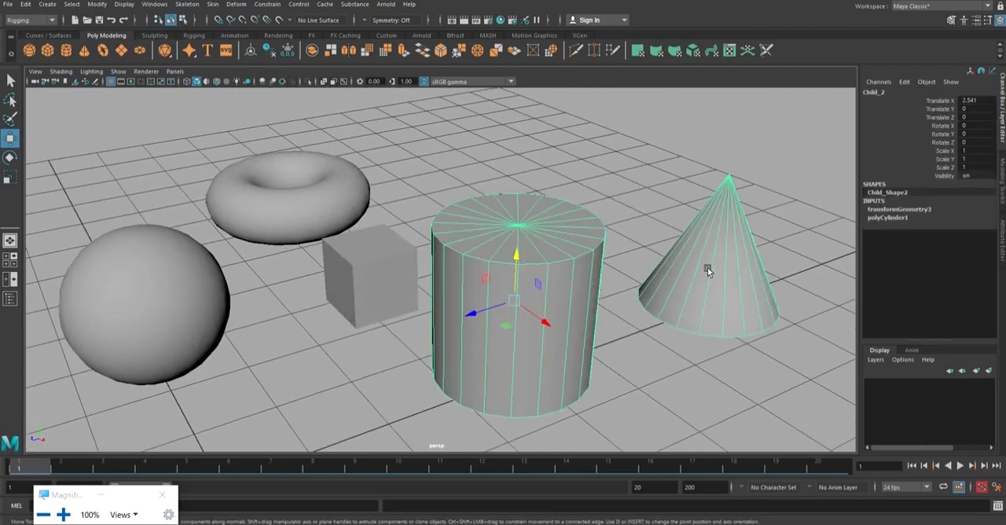
left_click(685, 276)
left_click(685, 358)
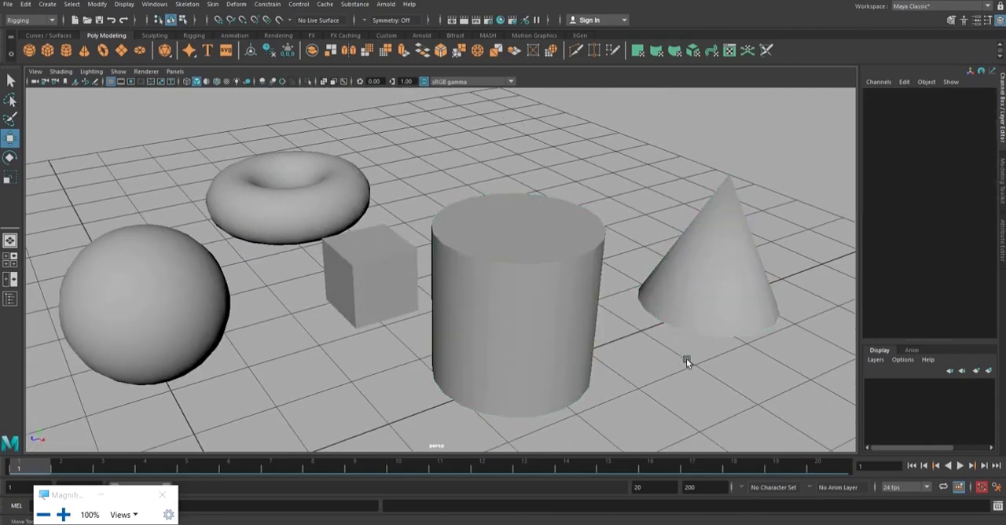
left_click(570, 294)
left_click(723, 273)
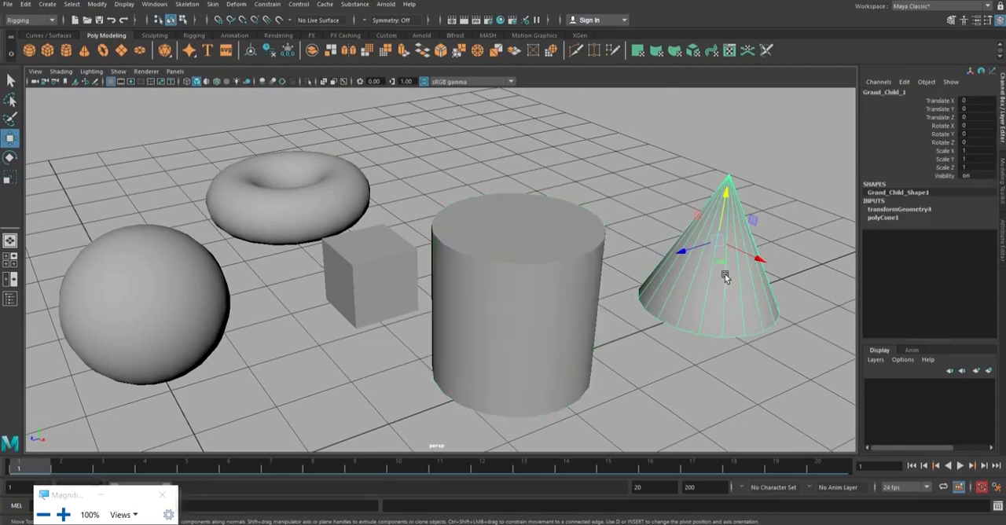
left_click(689, 375)
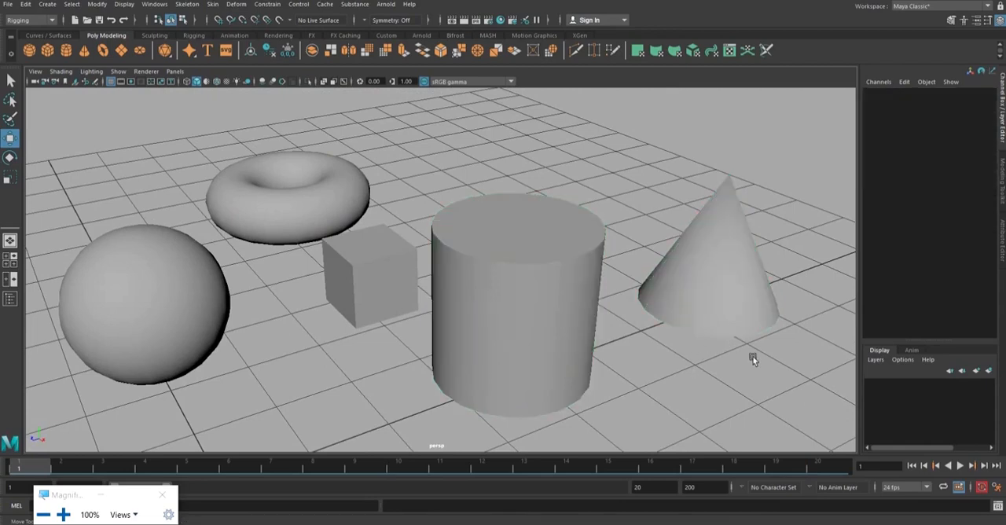
Switch to the PowerPoint presentation and show slide 5, 1.Parent – Child Concept.
middle_click_drag(752, 351, 714, 328, "alt")
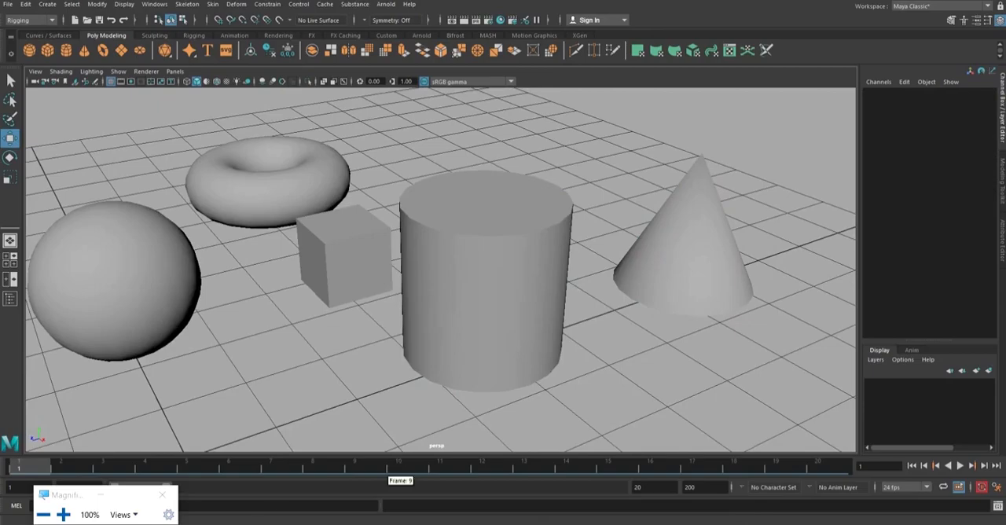
left_click(207, 523)
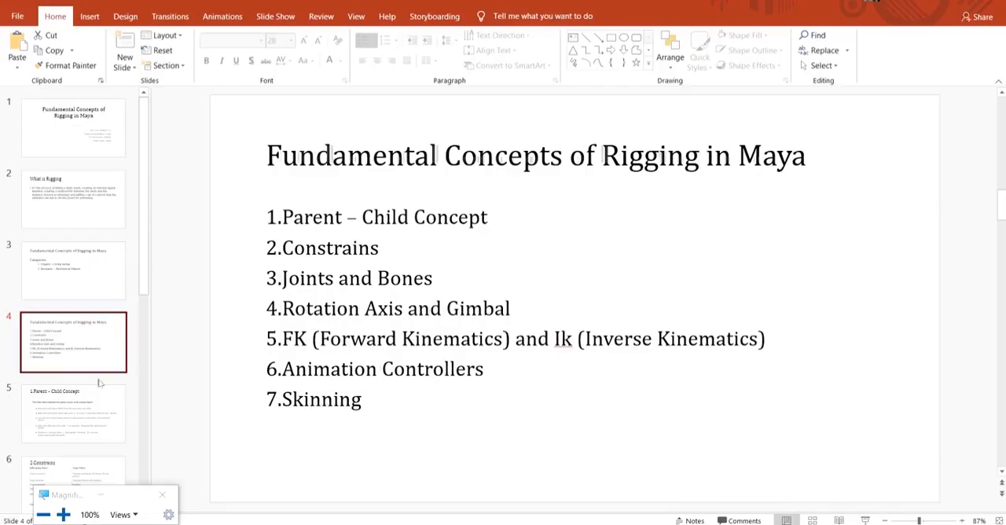
key("Page_Down")
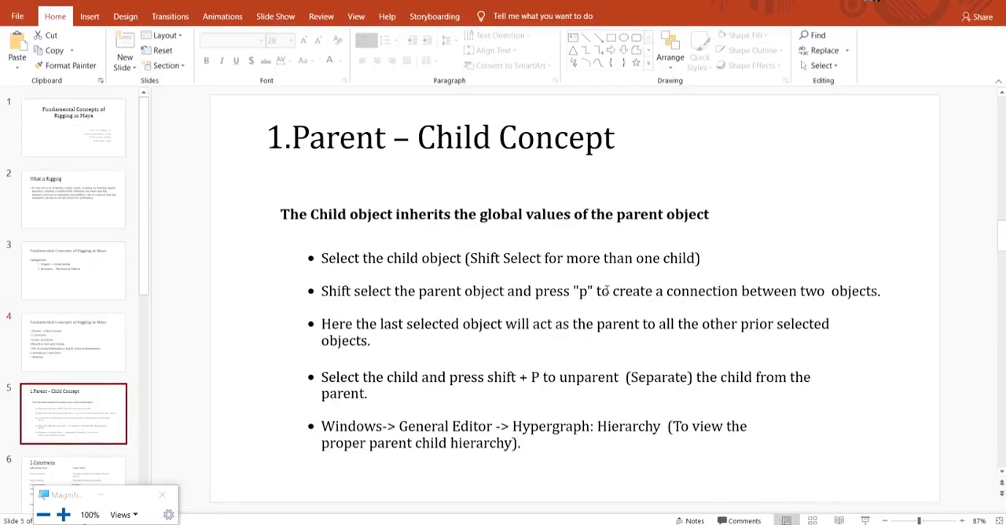
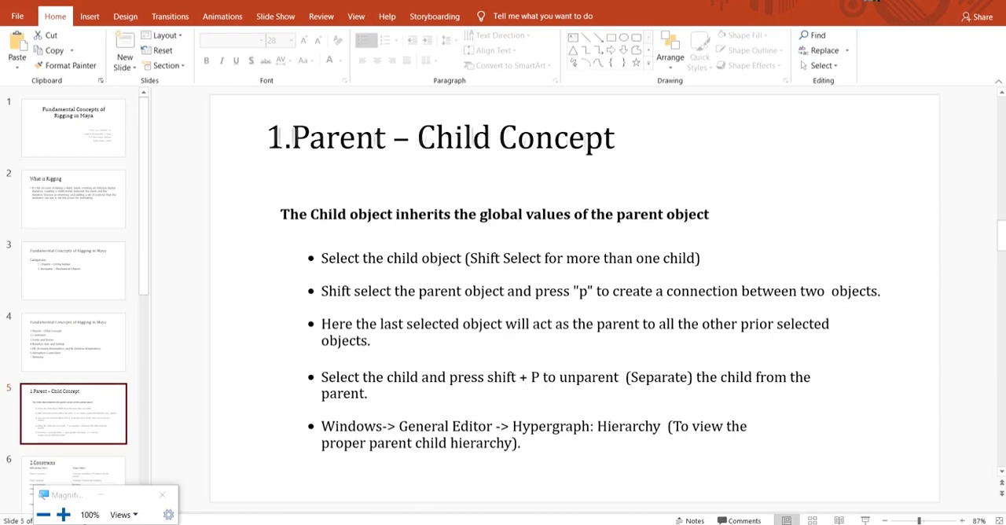
Switch to the Maya scene with the torus and other primitives, select the Grand_Child_1 cone, and clear the selection.
mouse_move(364, 524)
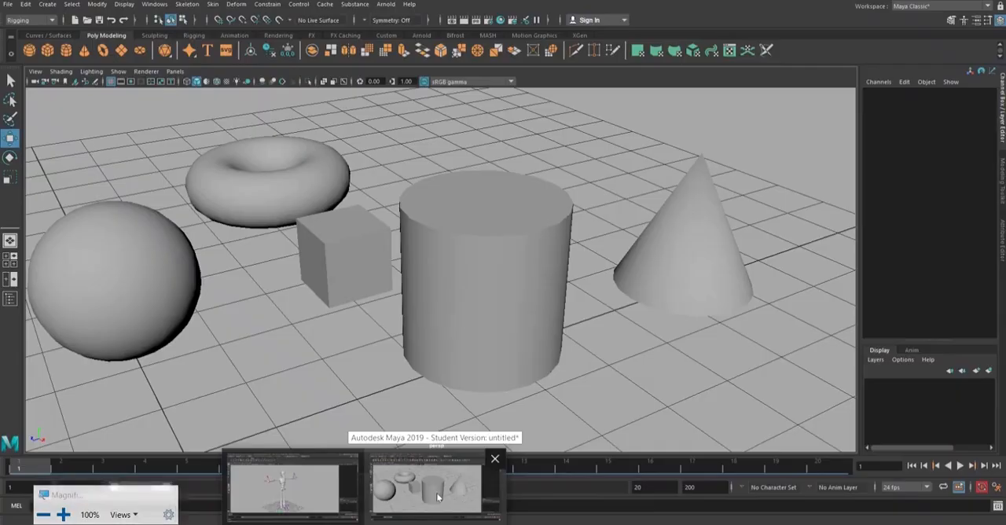
left_click(438, 494)
left_click(704, 276)
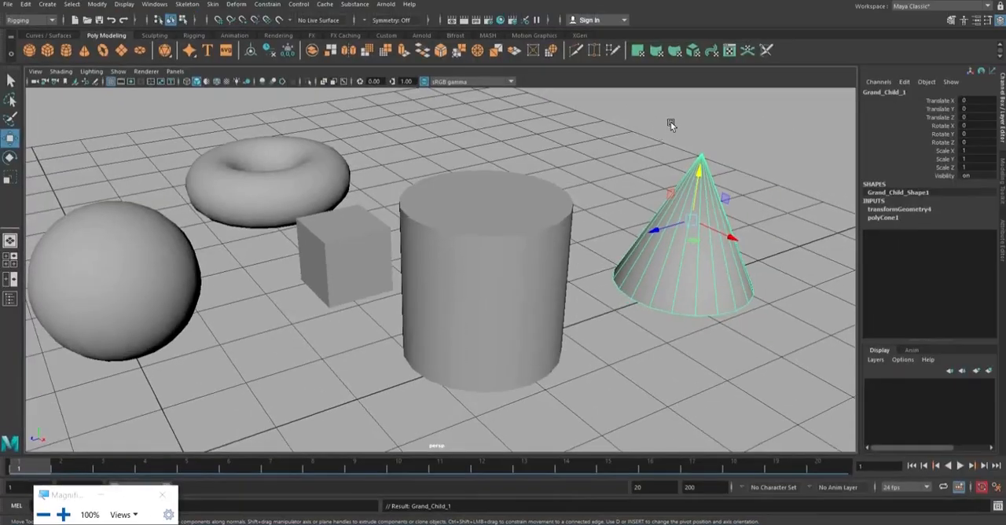
left_click(677, 90)
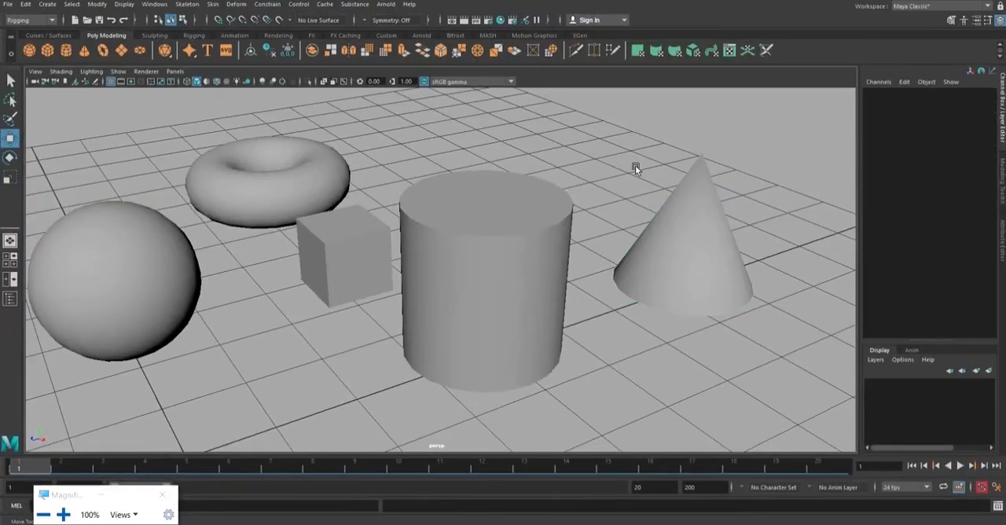
Move the Child_2 cylinder upward to test its link to the cone, and undo the move.
left_click(562, 217)
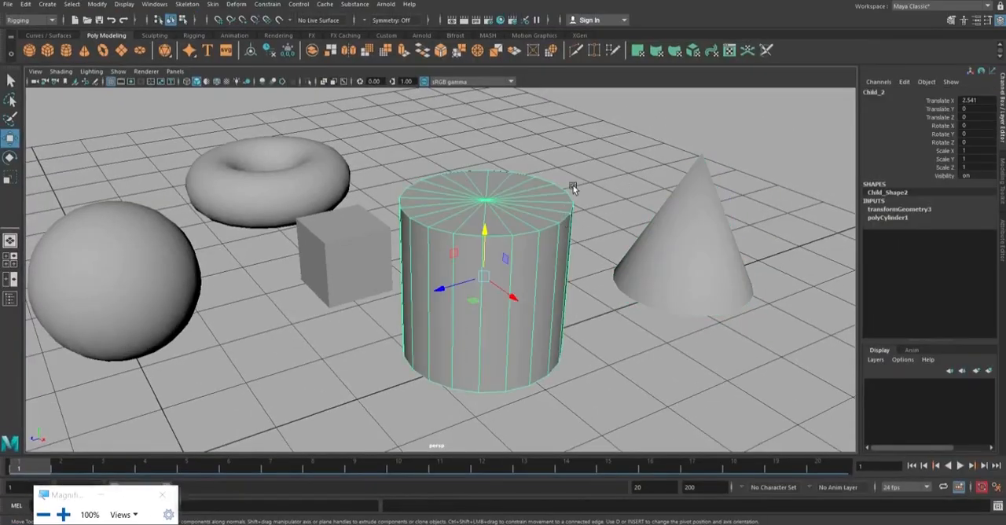
left_click(573, 189)
left_click(534, 232)
left_click_drag(487, 234, 480, 220)
key("ctrl+z")
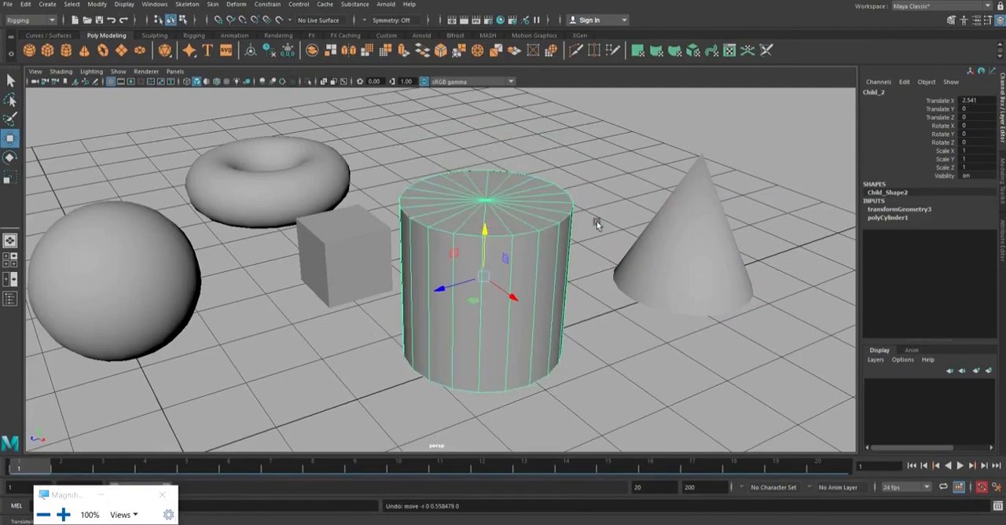
Move the Grand_Child_1 cone along Z to about -0.12, and clear the selection.
left_click(684, 223)
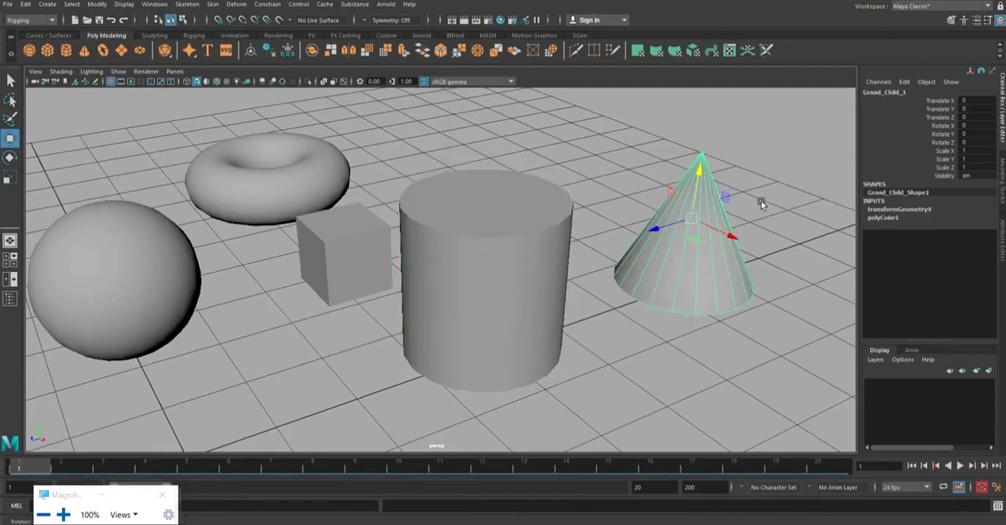
left_click_drag(761, 201, 744, 222, "alt")
key("super")
key("super")
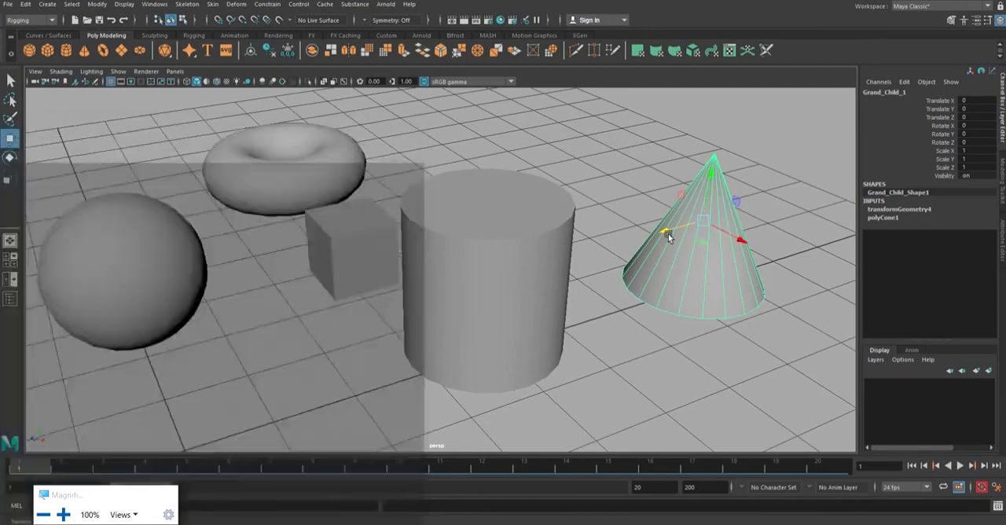
left_click_drag(667, 230, 676, 228)
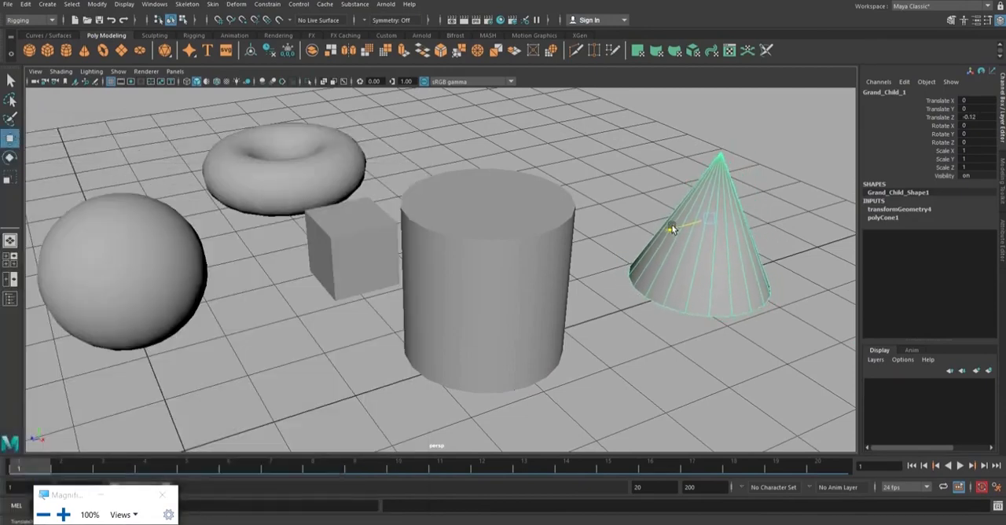
left_click(624, 167)
Select the Child_2 cylinder and the Grand_Child_1 cone alternately to check whether they are linked.
scroll(624, 169, "down", 2)
left_click_drag(624, 167, 643, 226, "alt")
left_click(492, 240)
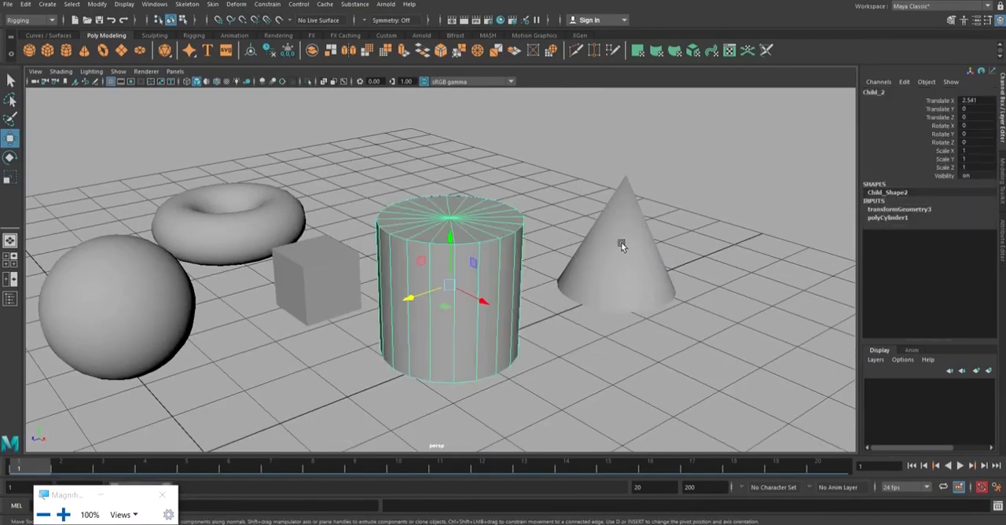
left_click(621, 240)
left_click(478, 257)
left_click(623, 230)
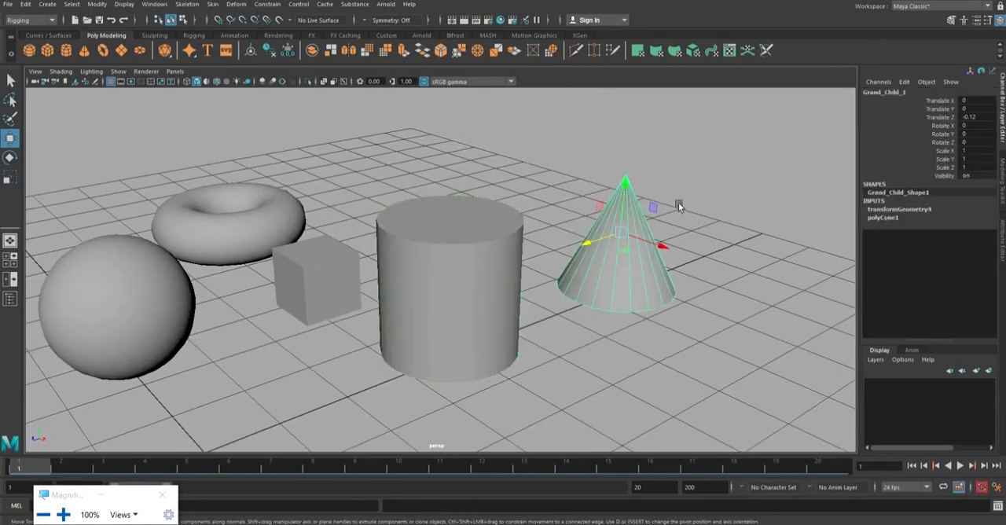
left_click(660, 222)
left_click(644, 228)
left_click_drag(644, 228, 699, 234, "alt")
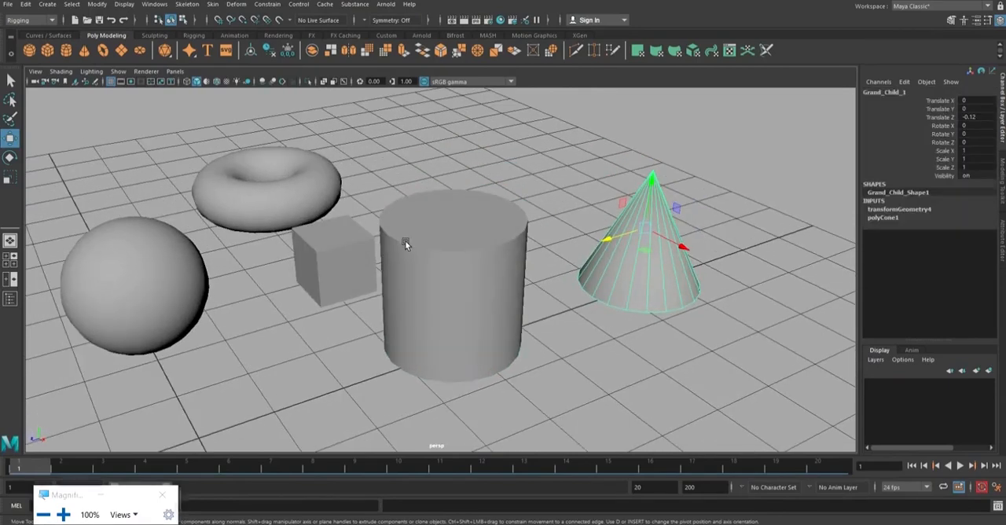
Check the cube, cylinder and torus by selecting them in turn, clear the selection, and view the whole arrangement.
left_click(371, 238)
left_click(421, 240)
left_click(212, 283)
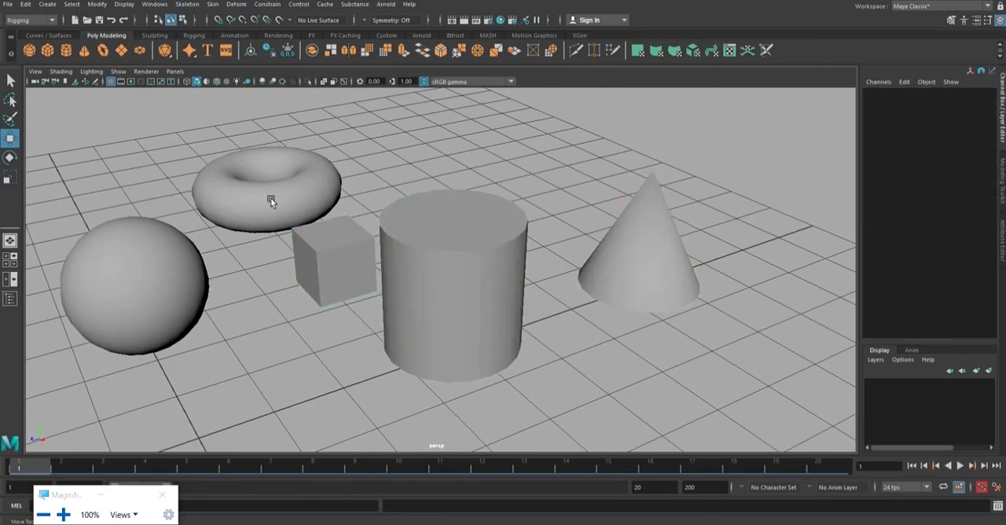
left_click(270, 202)
left_click(303, 239)
left_click_drag(382, 173, 608, 187, "alt")
left_click(564, 215)
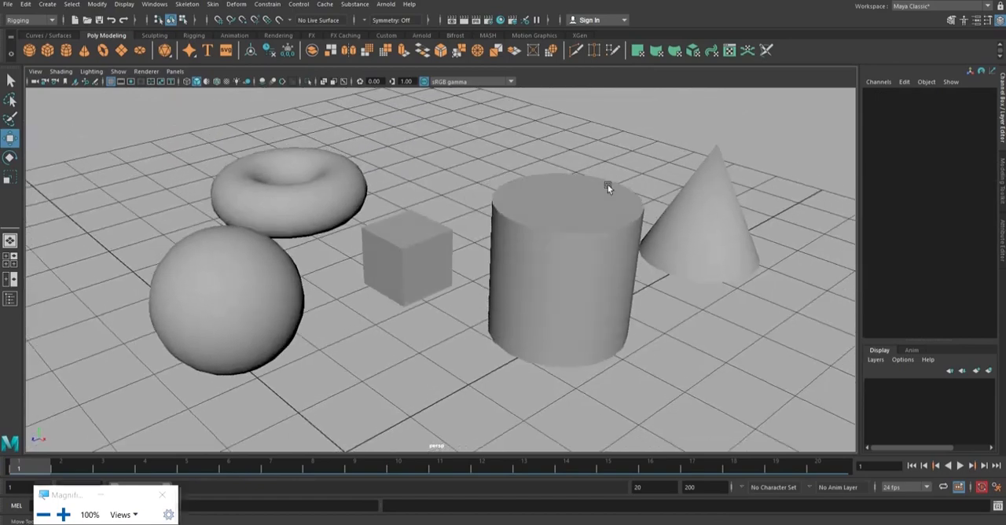
left_click_drag(509, 171, 605, 177, "alt")
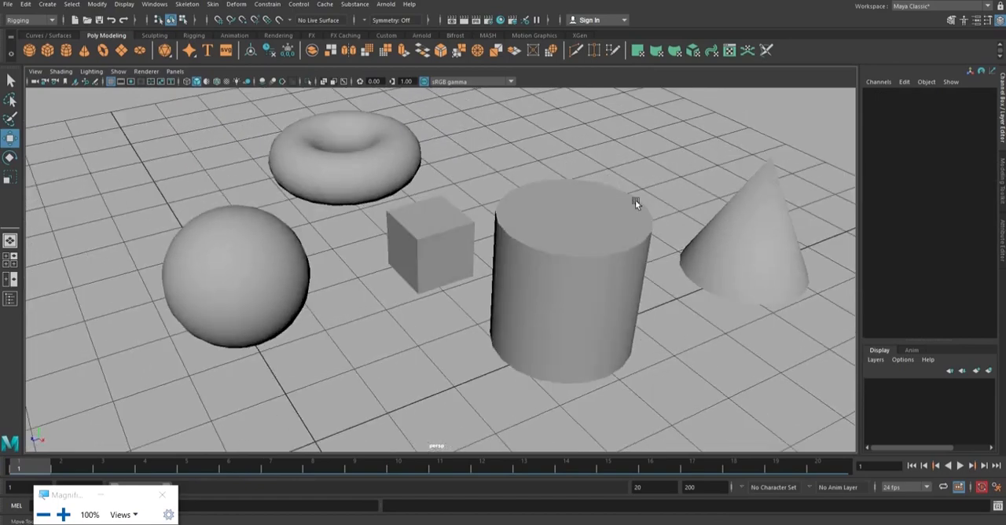
middle_click_drag(635, 203, 589, 187, "alt")
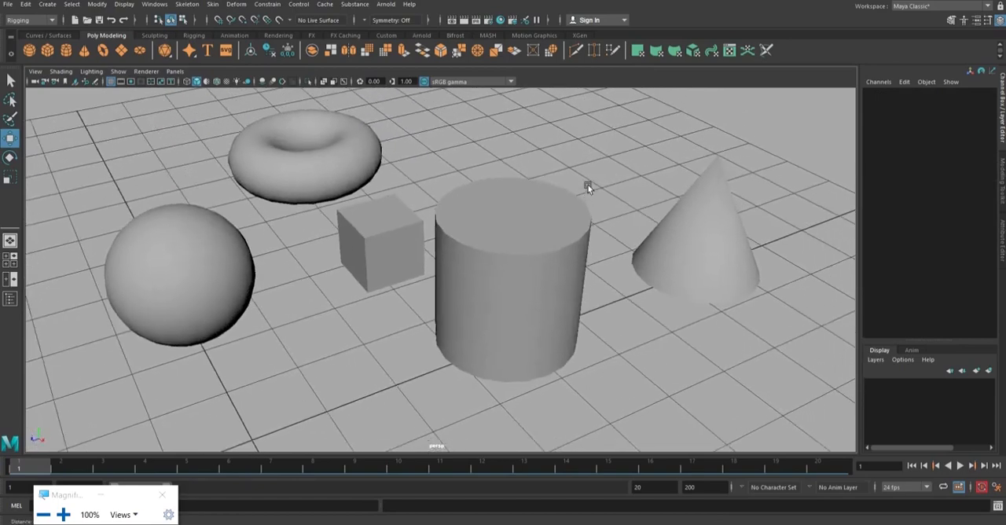
Parent the Grand_Child_1 cone to the Child_2 cylinder, and clear the selection.
left_click(703, 240)
key("q")
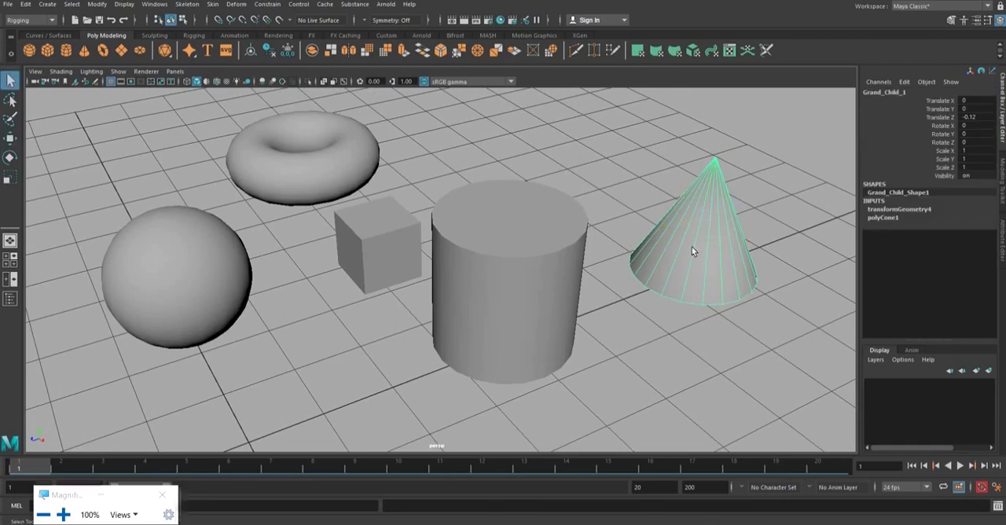
left_click(558, 233)
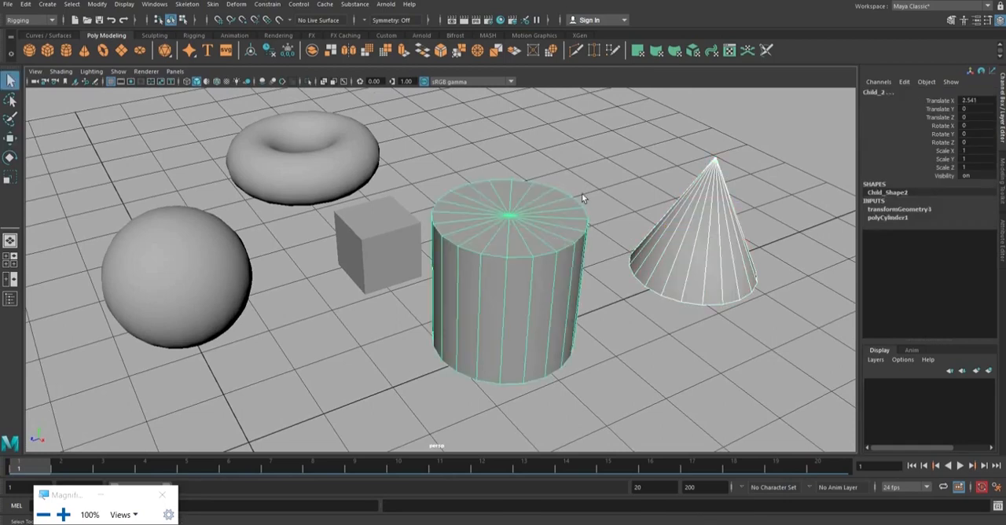
key("p")
left_click(614, 282)
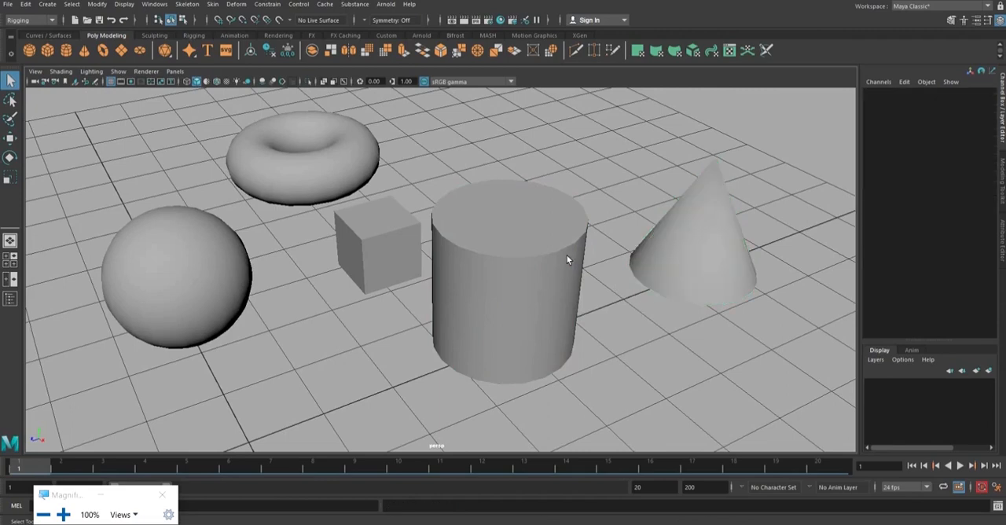
Check the three-level hierarchy by selecting the Child_2 cylinder, the Grand_Child_1 cone and the Parent sphere in turn.
left_click(563, 263)
left_click(212, 264, "shift")
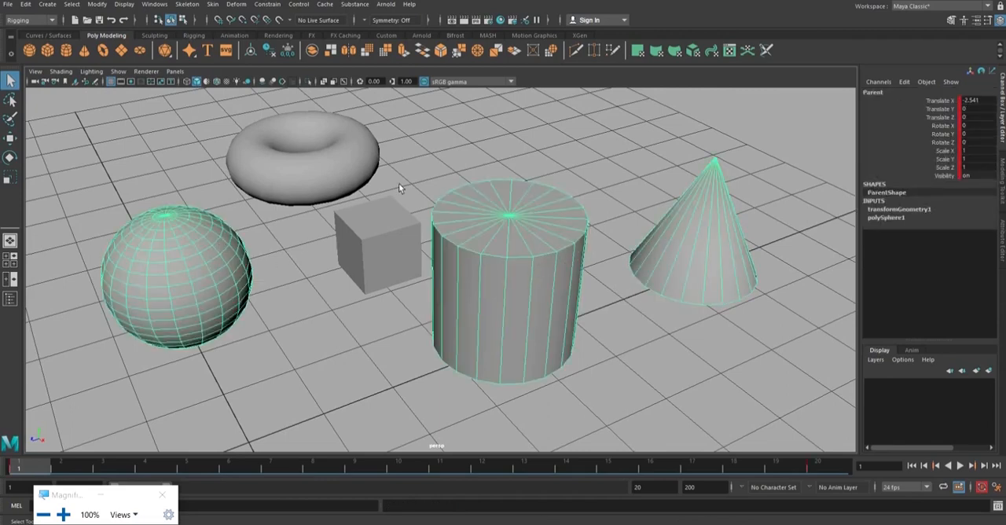
left_click(534, 224)
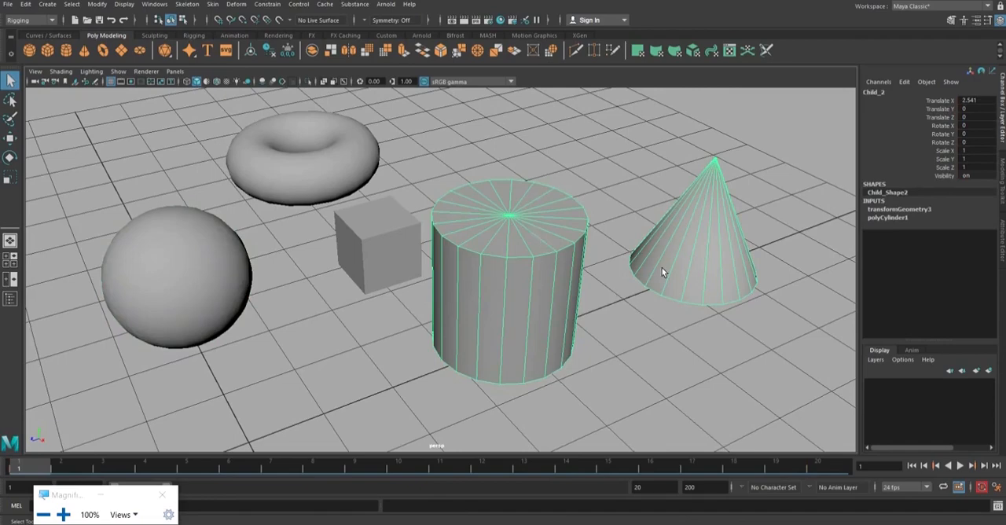
left_click(678, 234)
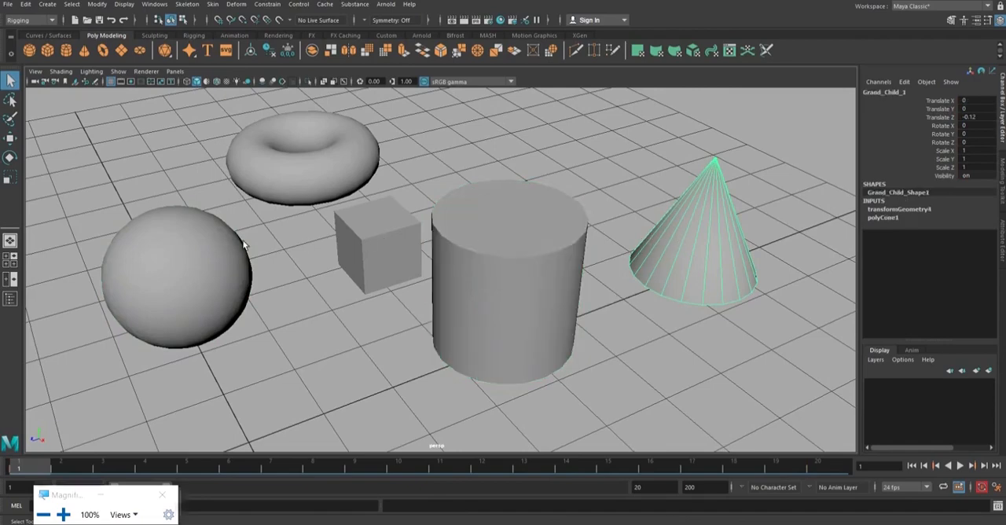
left_click(220, 259)
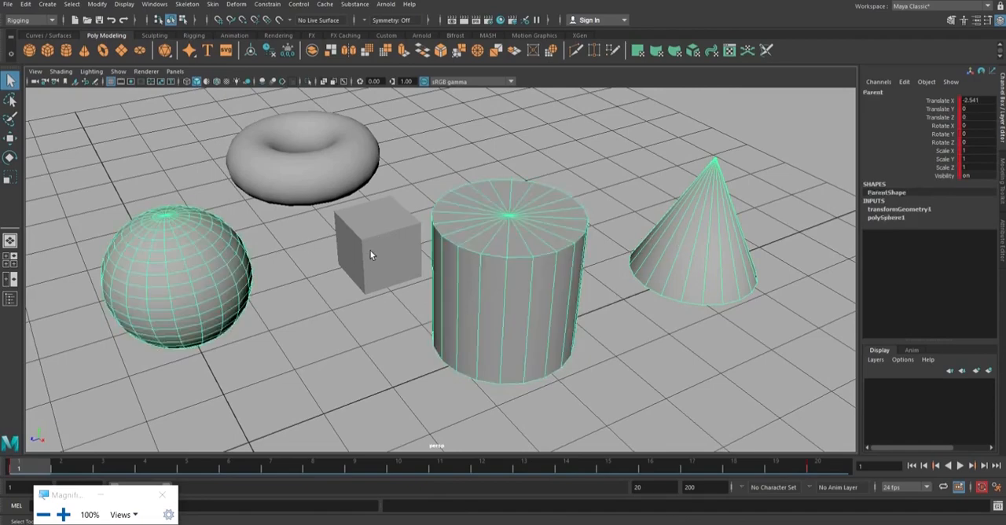
Open the Hypergraph: Hierarchy editor and move its window aside to uncover the objects in the scene.
mouse_move(608, 231)
left_mouse_down("alt")
mouse_move(588, 262)
mouse_move(624, 241)
mouse_move(613, 249)
left_mouse_up("alt")
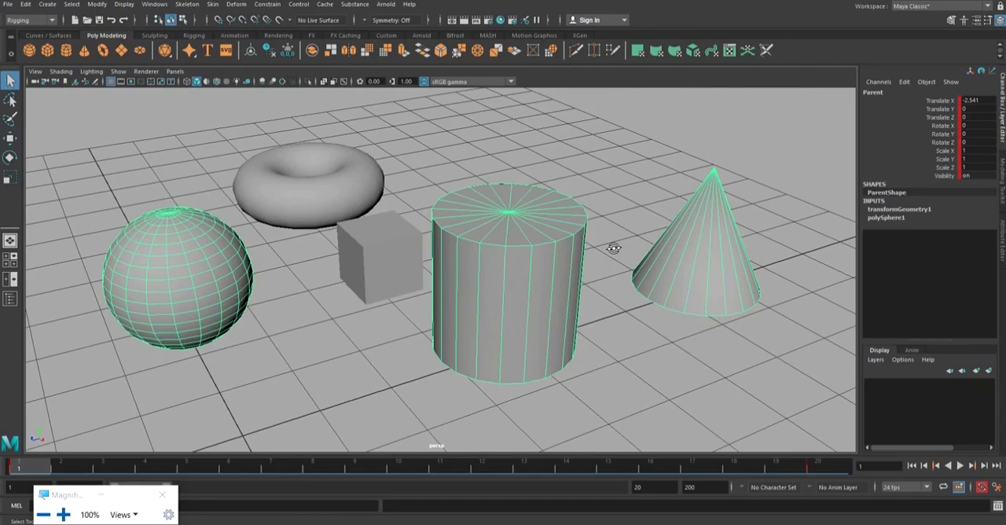
left_click(155, 6)
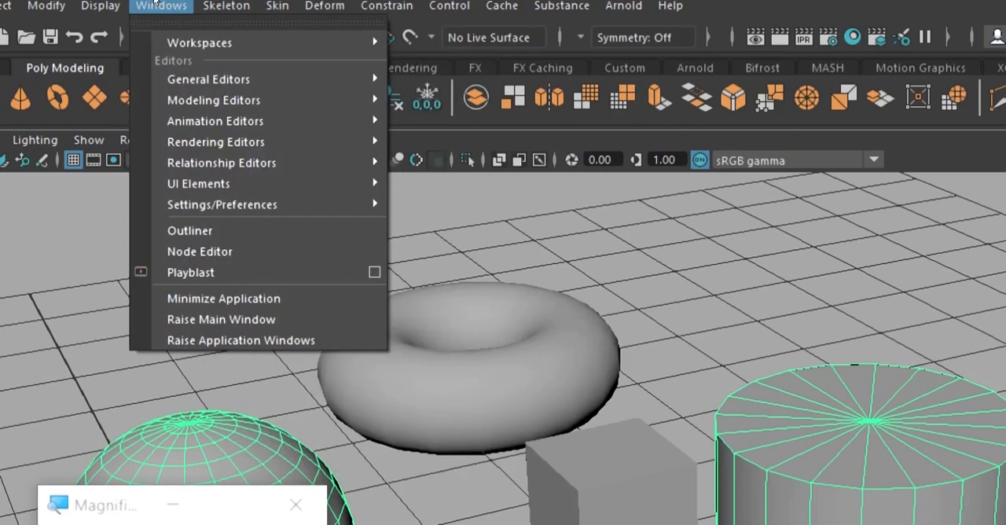
mouse_move(243, 79)
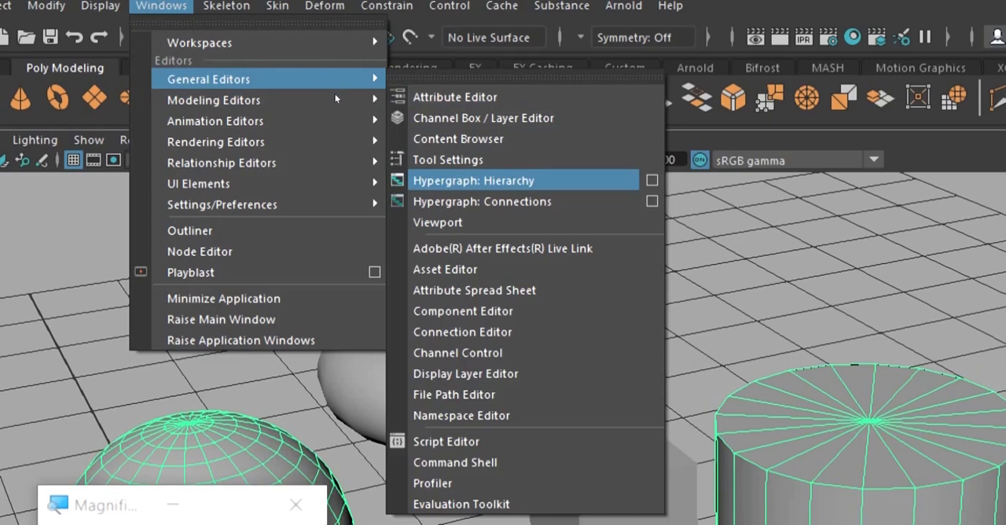
left_click(480, 181)
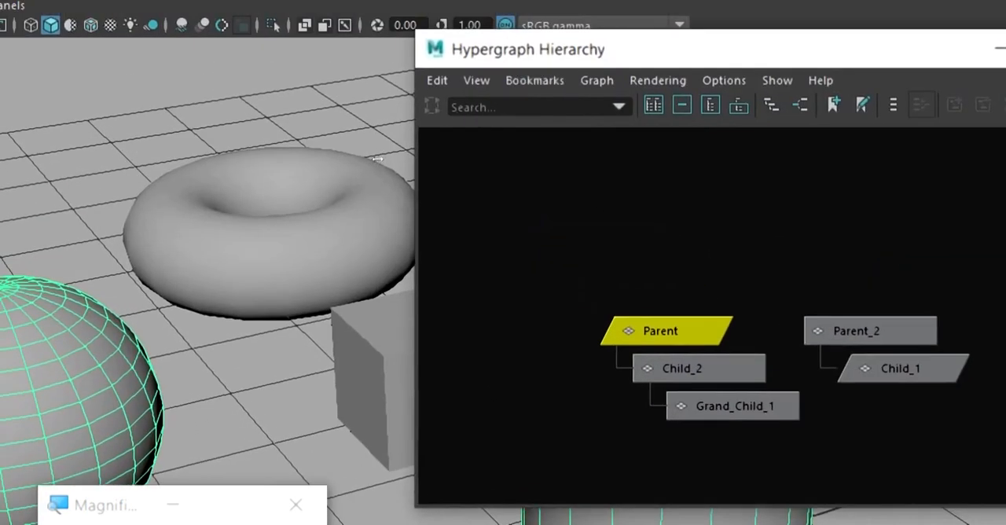
left_click_drag(615, 48, 919, 49)
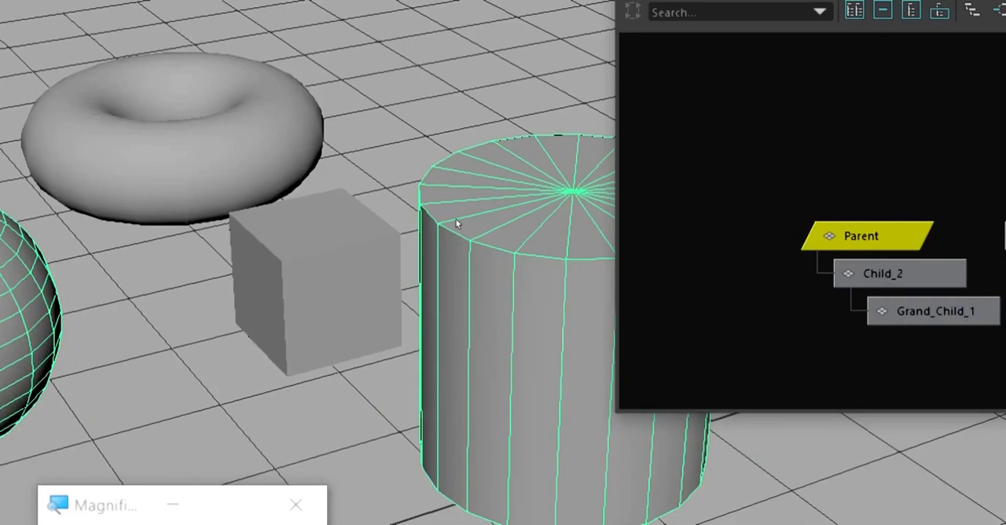
Select the Child_2 cylinder to locate its node in the Hypergraph, and frame the whole node hierarchy.
middle_click_drag(458, 224, 363, 172, "alt")
right_click_drag(467, 203, 318, 121, "alt")
left_click_drag(319, 121, 327, 164, "alt")
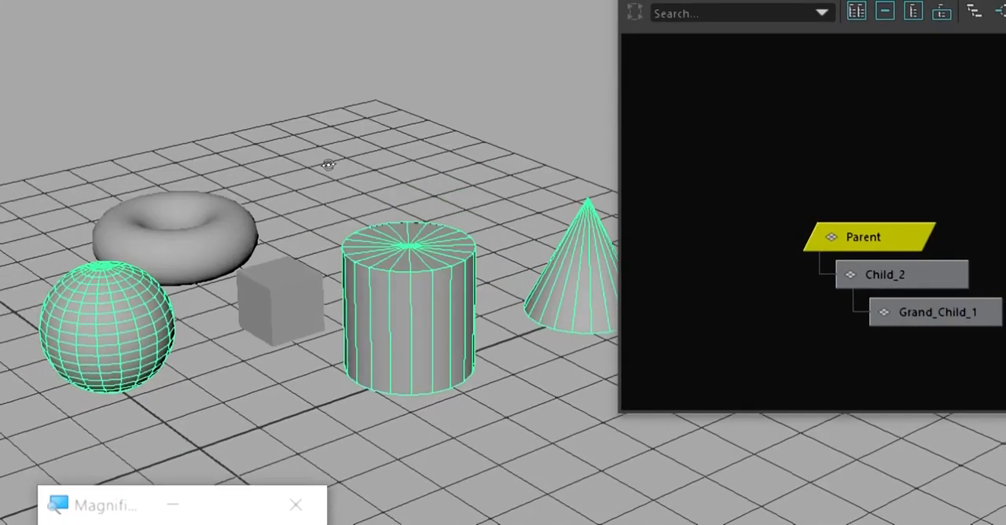
key("super")
left_click(499, 212)
left_click(439, 252)
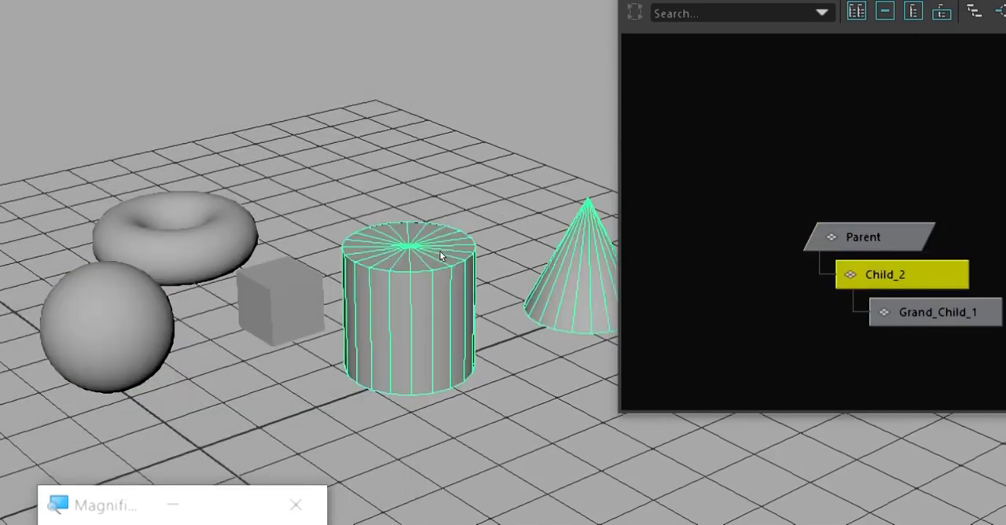
middle_click_drag(499, 211, 424, 162, "alt")
mouse_move(431, 168)
left_mouse_down("alt")
mouse_move(447, 162)
mouse_move(450, 171)
left_mouse_up("alt")
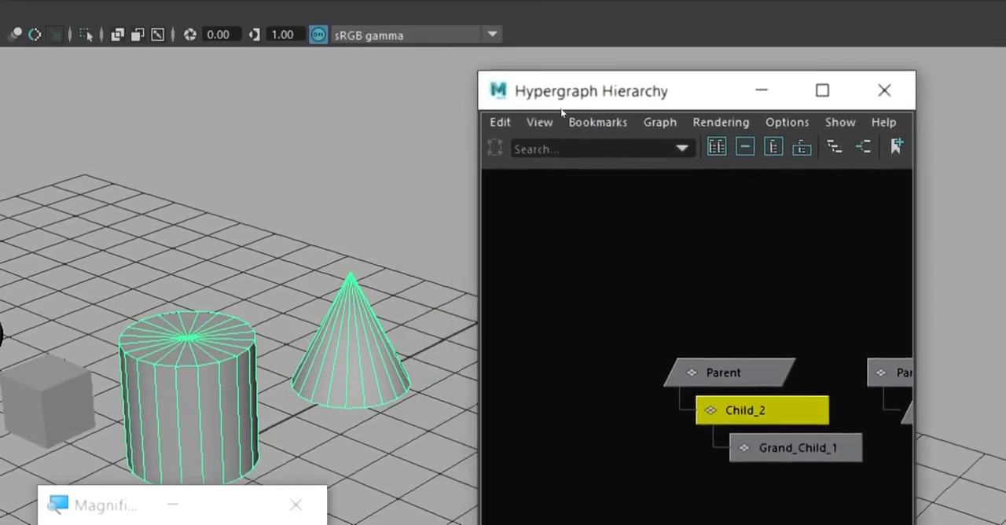
key("a")
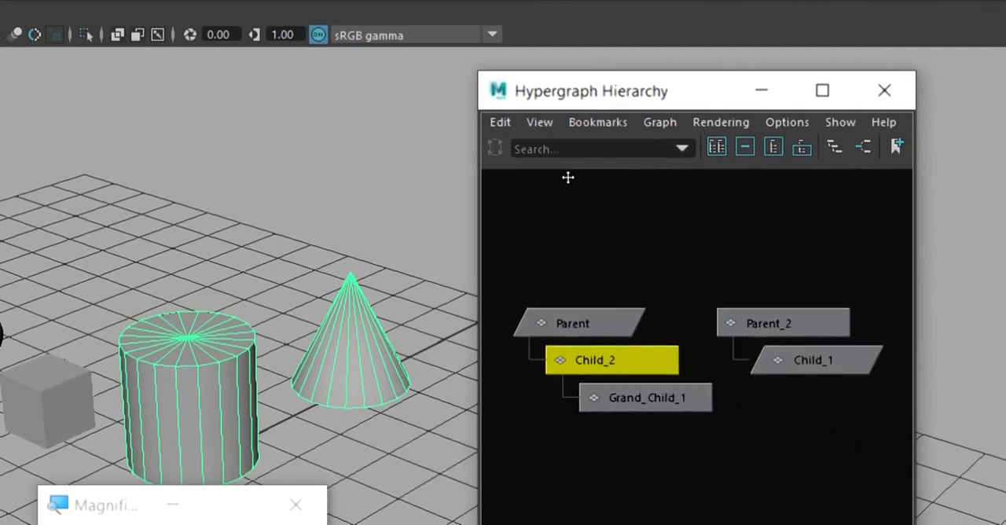
Select the Grand_Child_1 cone and walk the selection up its hierarchy to the Parent node.
left_click(391, 185)
left_click(452, 253)
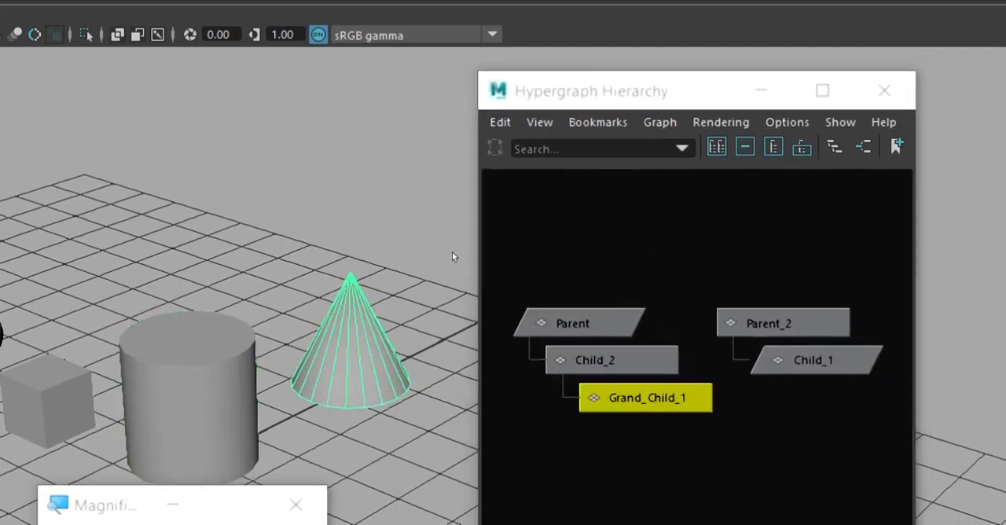
key("Up")
middle_click_drag(381, 175, 454, 128, "alt")
key("Up")
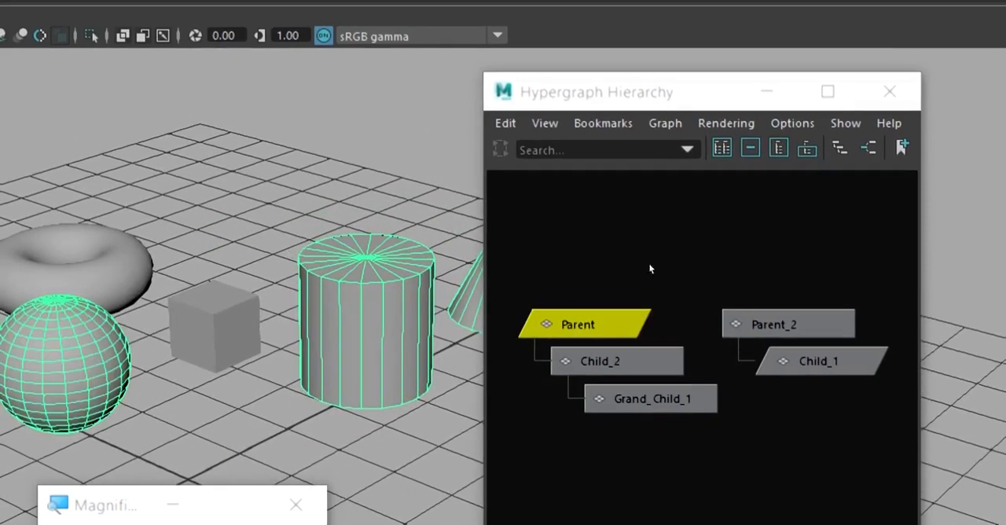
Select the Parent_2 node in the Hypergraph to check its link to Child_1.
mouse_move(561, 240)
middle_mouse_down()
mouse_move(562, 252)
mouse_move(589, 268)
mouse_move(570, 234)
middle_mouse_up()
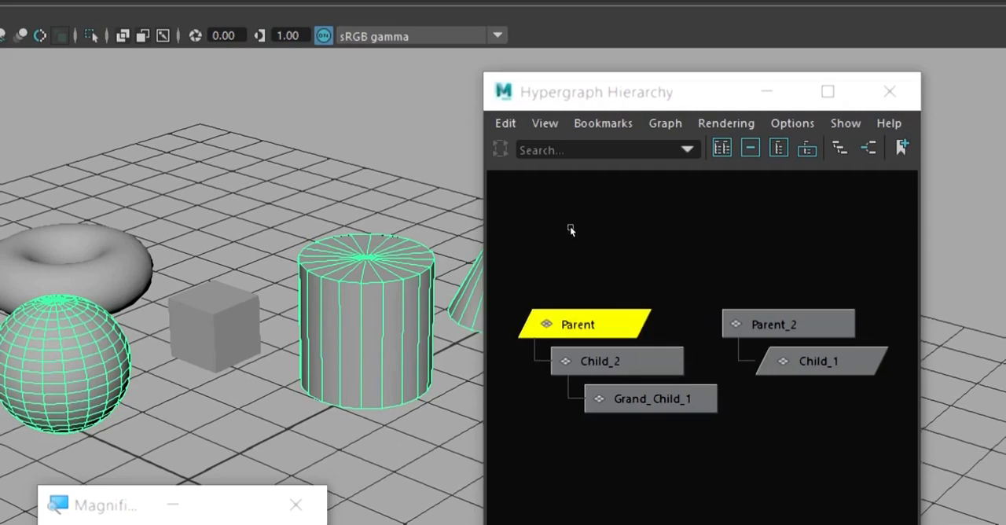
left_click(571, 230)
left_click(725, 320)
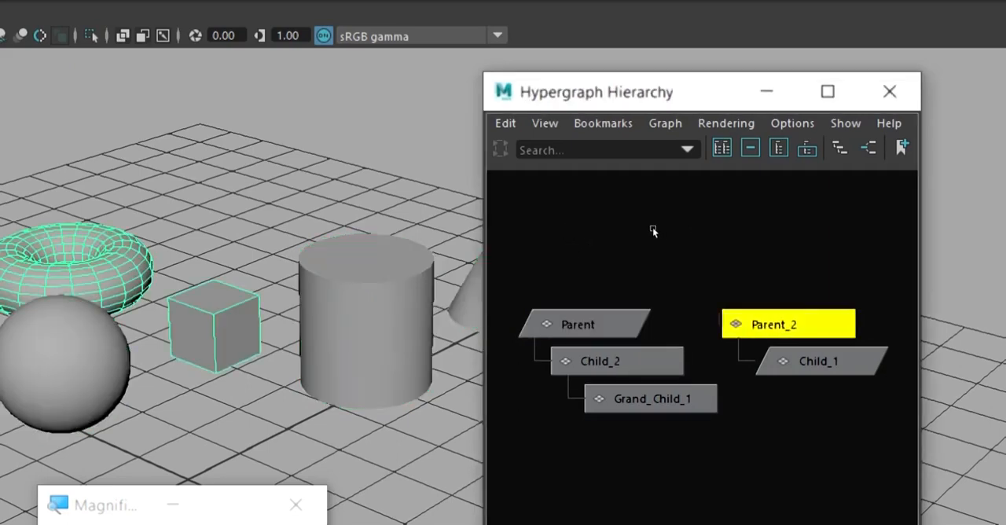
Switch the selection between the Parent_2, Child_1 and Parent nodes in the Hypergraph to compare the two hierarchies.
middle_click_drag(653, 229, 575, 230)
left_click(678, 247)
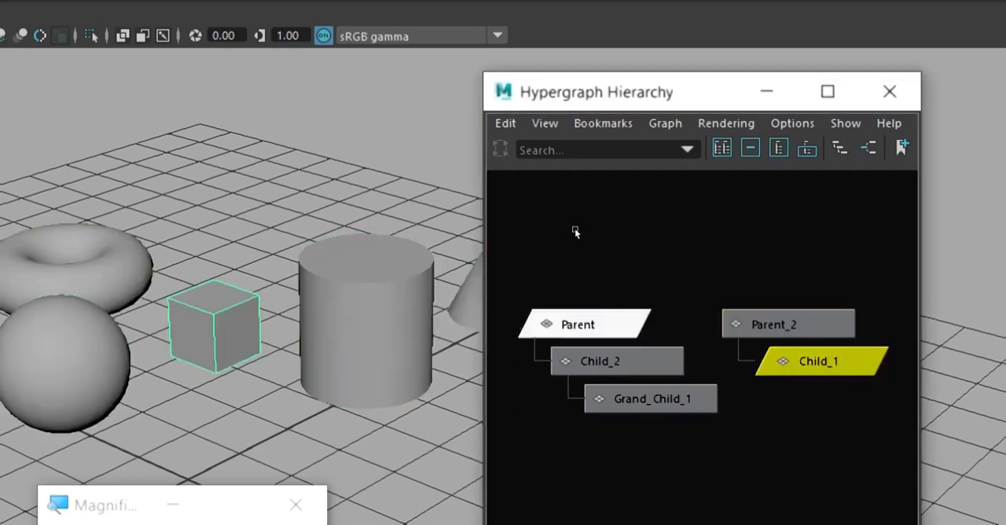
left_click(574, 229)
left_click(658, 222)
left_click(567, 222)
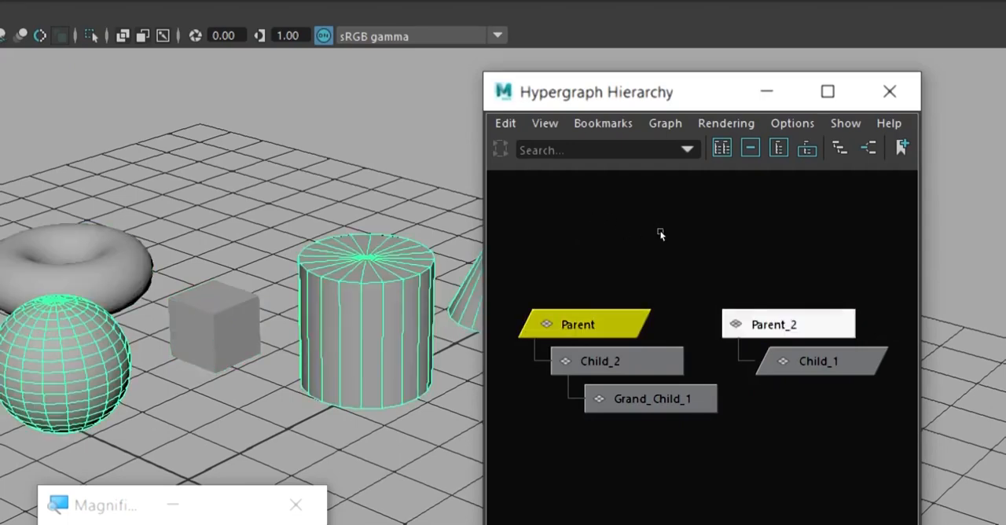
left_click(646, 227)
left_click(565, 228)
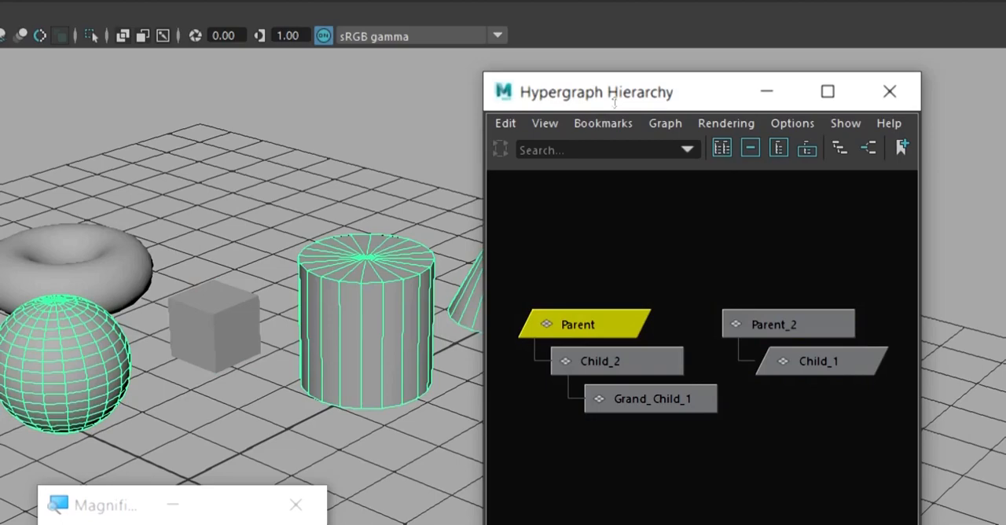
Move the Hypergraph Hierarchy window aside and uncover the Child_2 cylinder and Grand_Child_1 cone in the scene.
left_click_drag(613, 101, 641, 128)
left_click_drag(443, 162, 526, 150, "alt")
left_click_drag(707, 112, 552, 105)
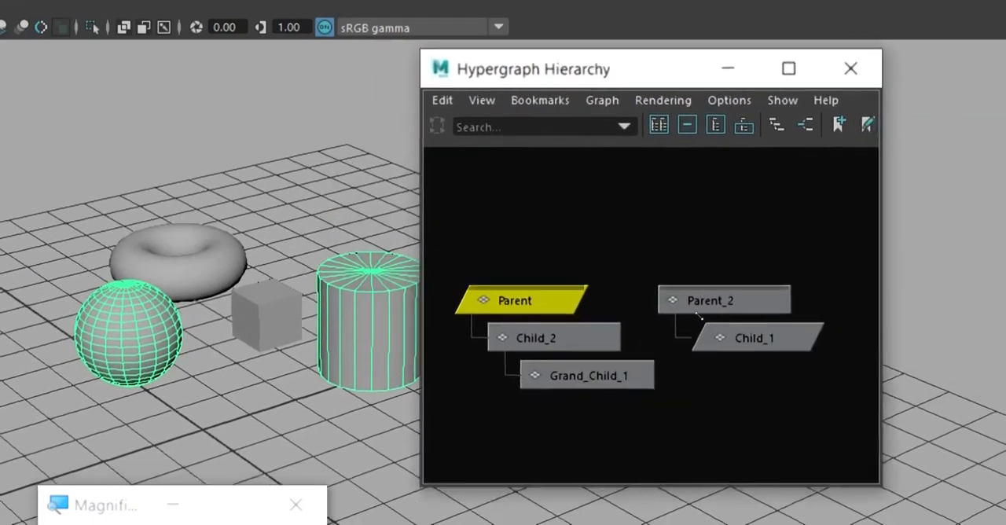
left_click_drag(699, 316, 684, 328)
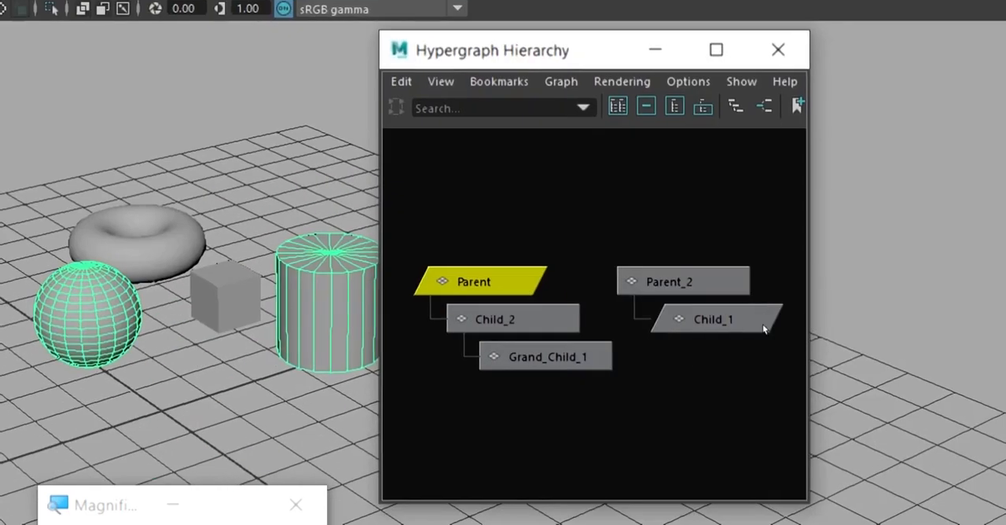
left_click_drag(569, 104, 643, 121)
left_click_drag(500, 149, 469, 149, "alt")
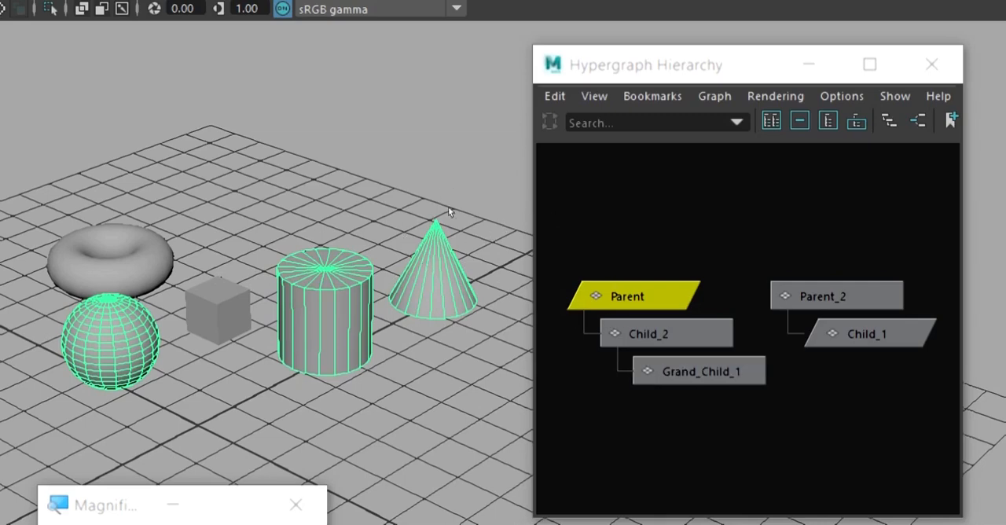
Select the Grand_Child_1 cone and trace its links up the hierarchy to the Parent node.
left_click(452, 185)
left_click_drag(496, 206, 454, 269)
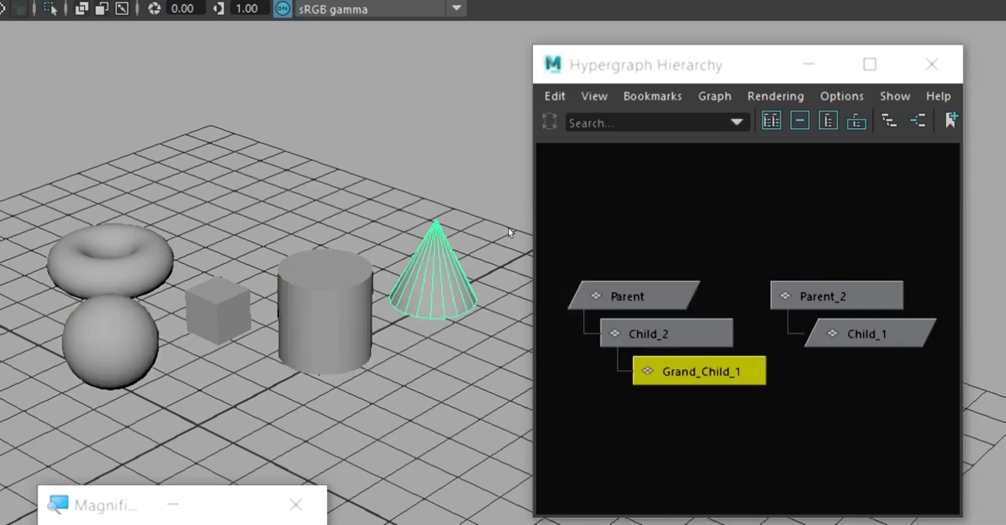
left_click(511, 259)
left_click(352, 275)
left_click(443, 255)
left_click(228, 302)
key("Up")
key("Left")
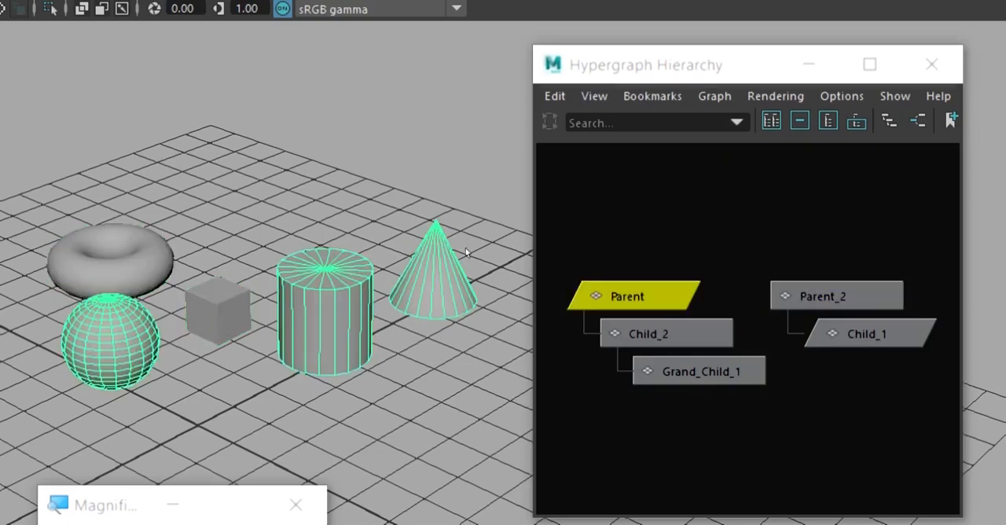
left_click_drag(525, 250, 552, 260, "alt")
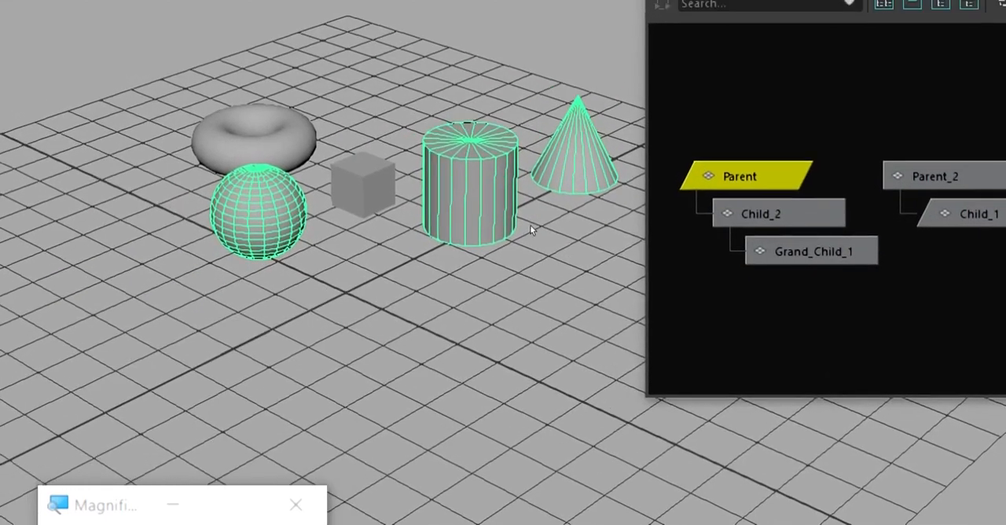
Switch to PowerPoint and show slide 6, "2.Constrains".
key("alt+Tab")
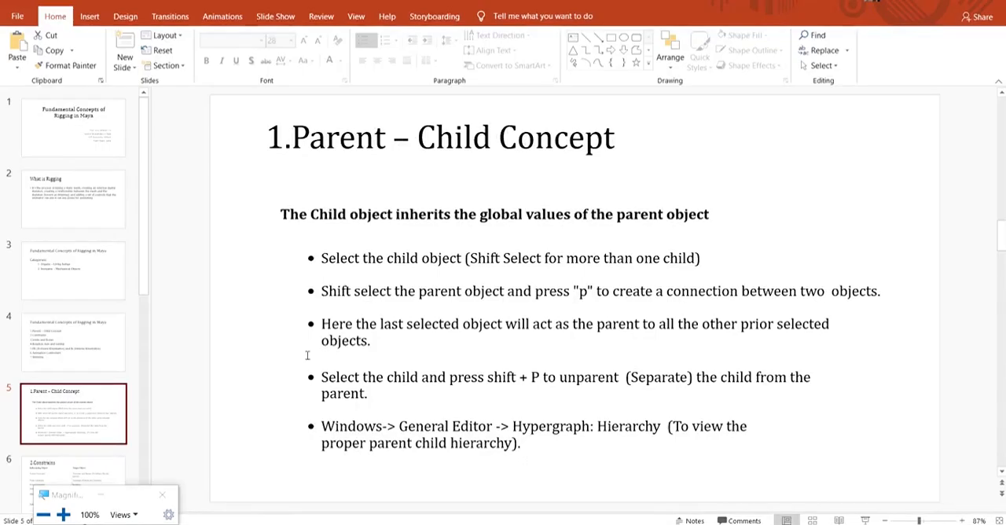
left_click(86, 465)
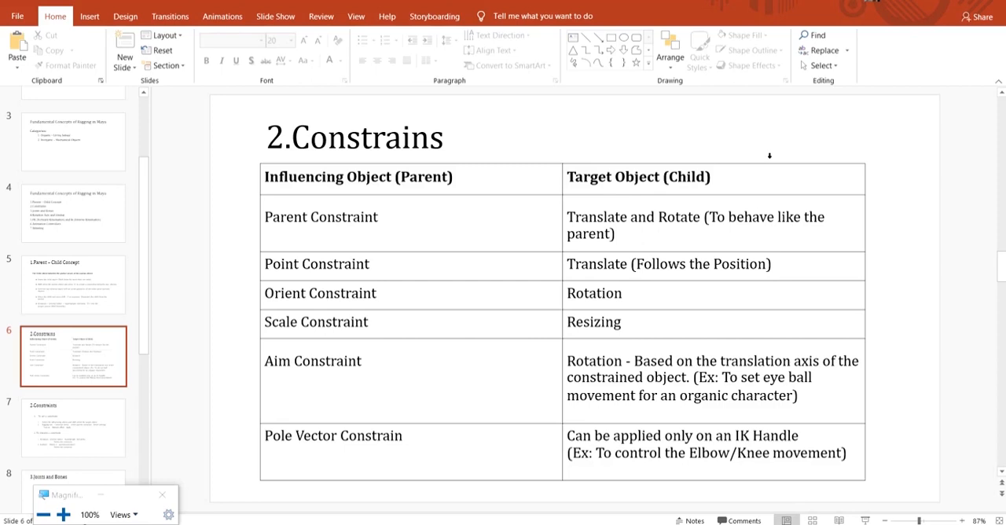
Switch back to Maya and move the Child_2 cylinder along X to about 4.821.
left_click(526, 483)
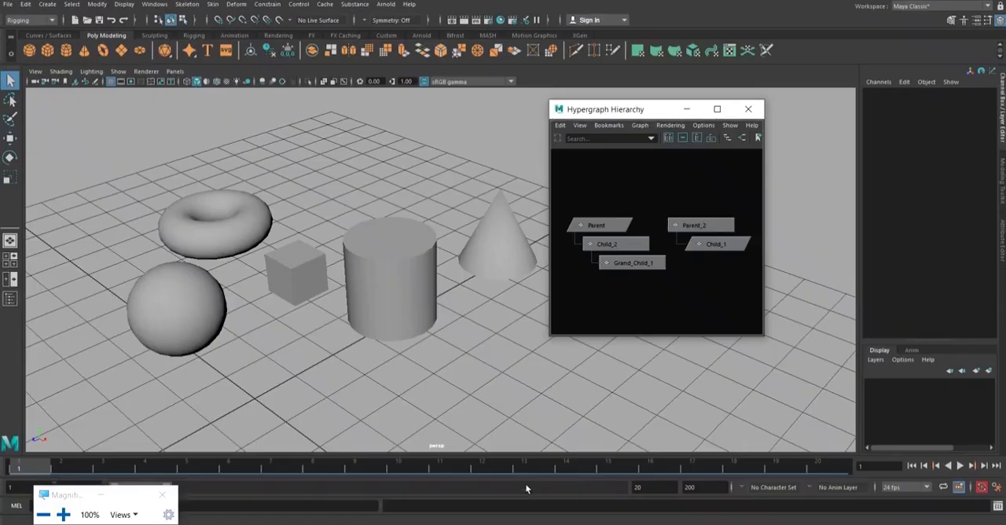
left_click(267, 233)
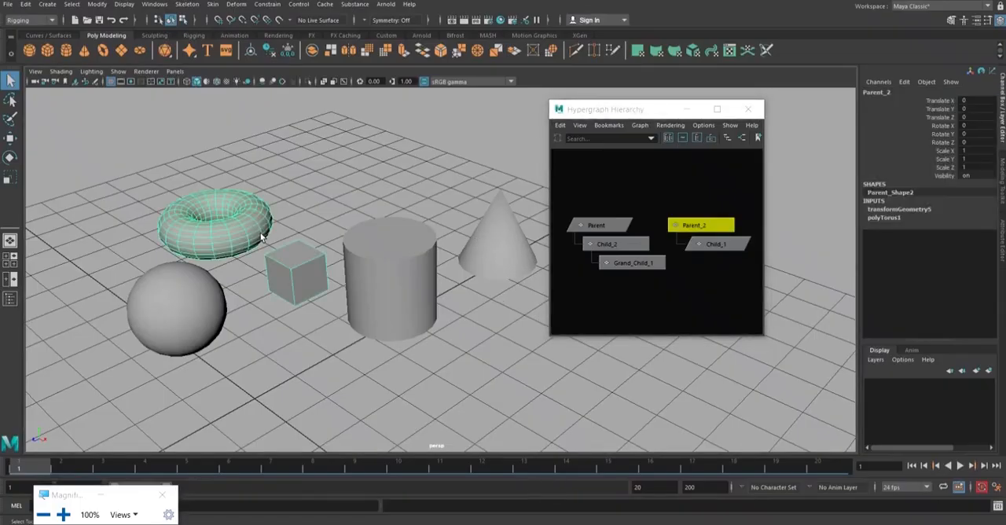
left_click(393, 268)
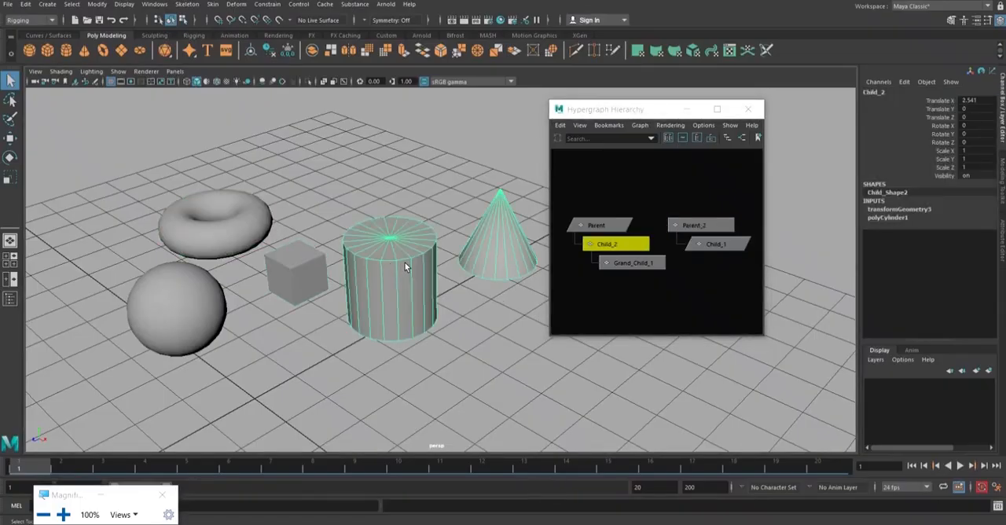
key("w")
left_click_drag(421, 292, 471, 360)
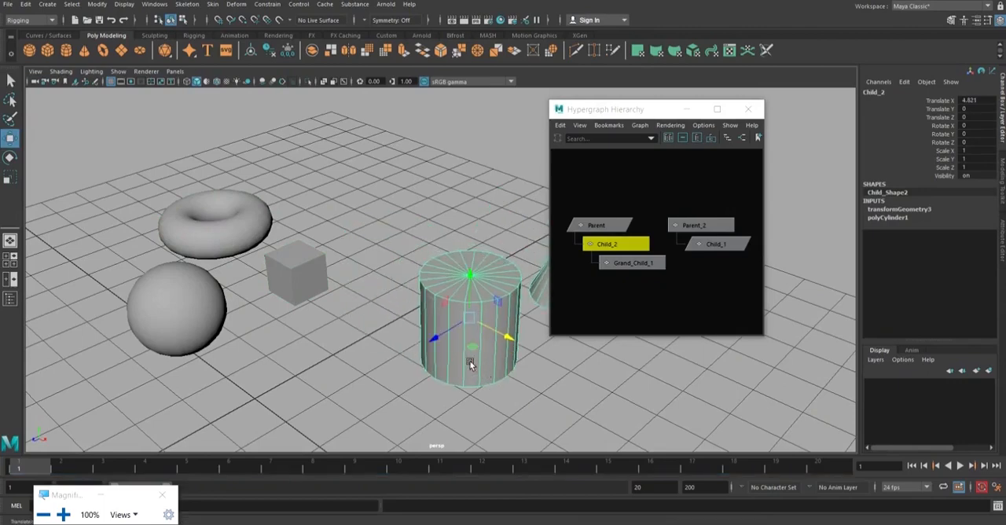
Move the Parent sphere slightly along X to about -2.573, and reselect the Child_2 cylinder.
left_click(217, 324)
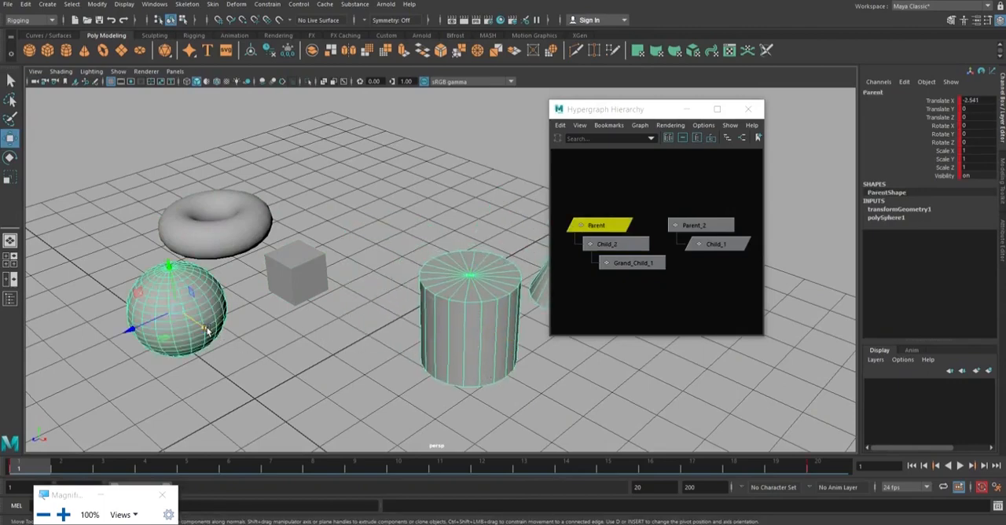
mouse_move(209, 332)
left_mouse_down()
mouse_move(153, 271)
mouse_move(201, 334)
left_mouse_up()
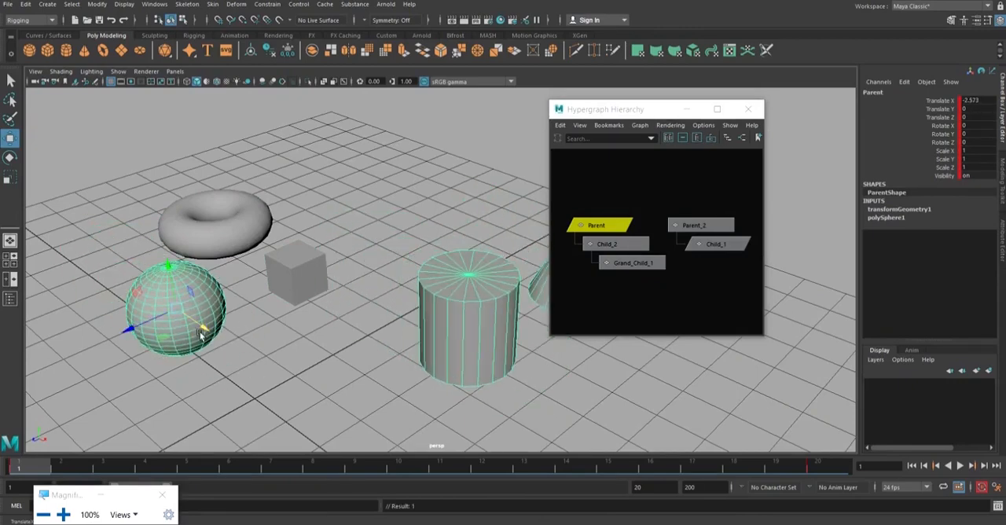
left_click(467, 311)
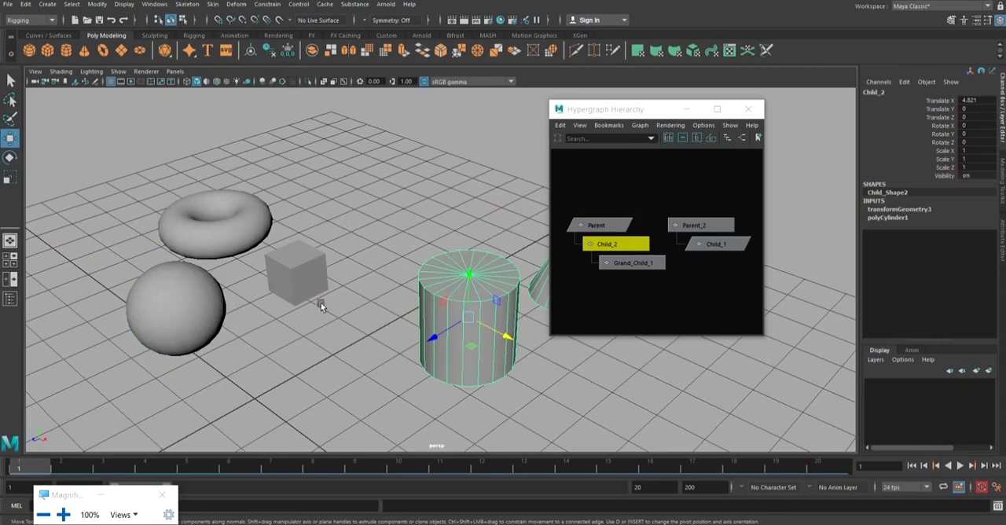
Try scaling the Parent sphere uniformly to test how its children follow.
left_click(190, 290)
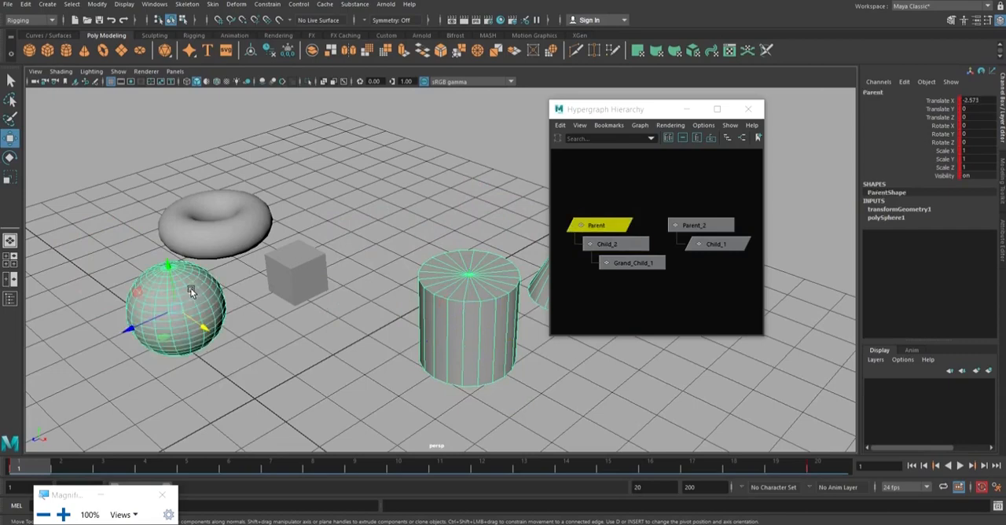
key("r")
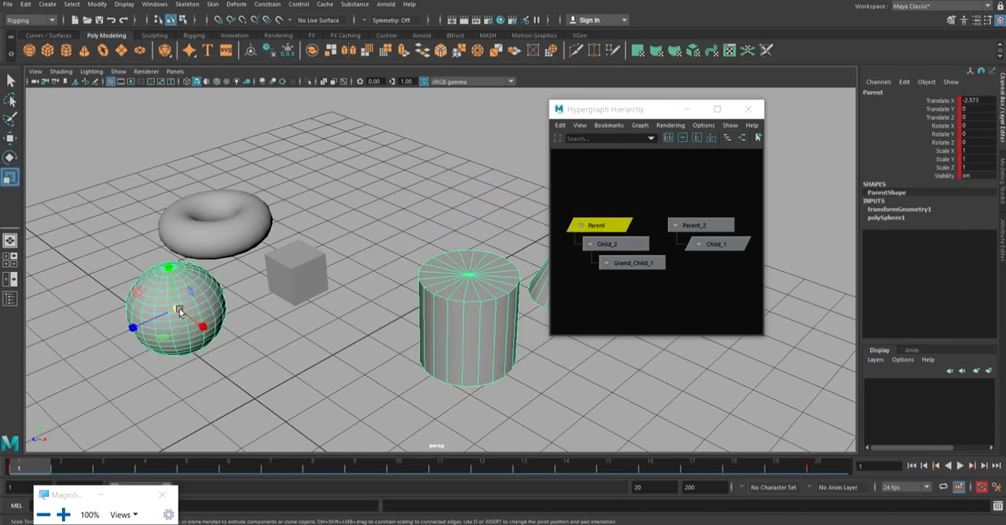
mouse_move(179, 311)
left_mouse_down()
mouse_move(248, 294)
mouse_move(9, 314)
mouse_move(56, 323)
mouse_move(427, 298)
mouse_move(181, 302)
mouse_move(407, 282)
mouse_move(189, 299)
left_mouse_up()
Scale the Parent_2 torus uniformly to about 3.619 to test its effect on Child_1, and undo the scaling.
left_click(214, 226)
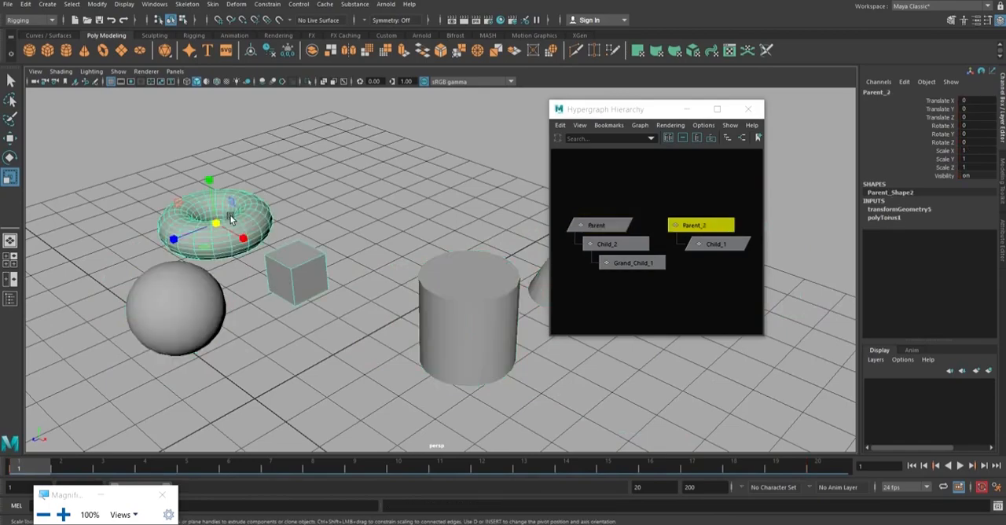
left_click_drag(213, 226, 676, 250)
scroll(409, 239, "down", 3)
left_click_drag(397, 242, 337, 228, "alt")
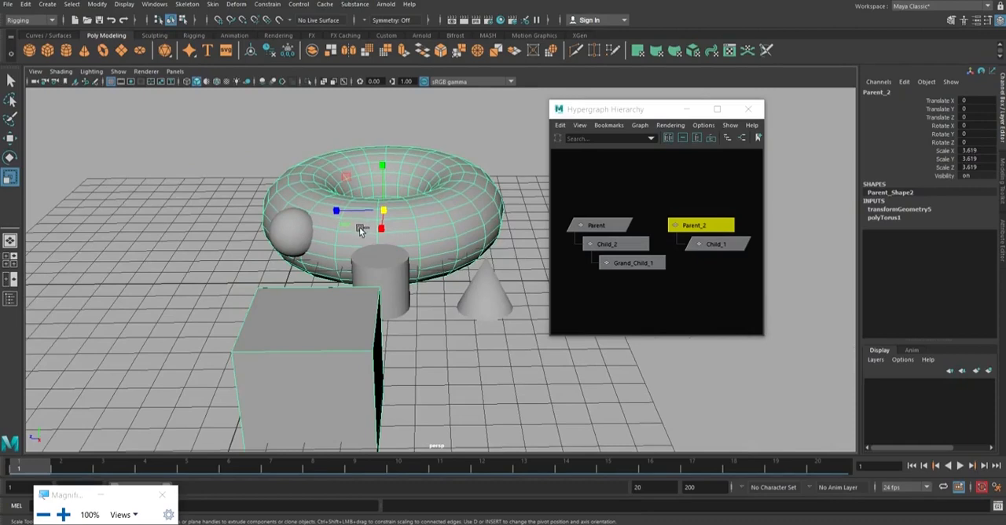
key("ctrl+z")
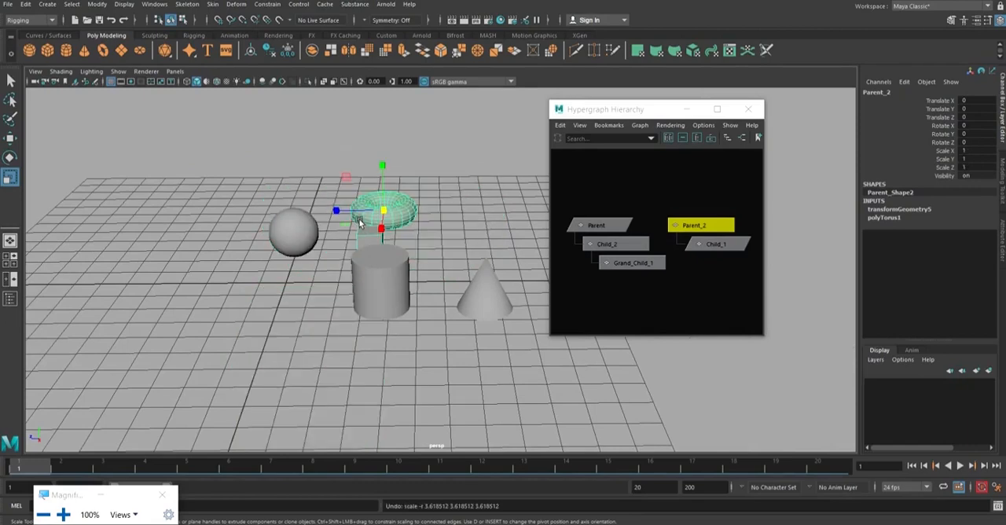
Stretch the Parent_2 torus along Z to a scale of about 2.464, undo the scaling and clear the selection.
left_click_drag(336, 211, 438, 333)
scroll(306, 197, "up", 5)
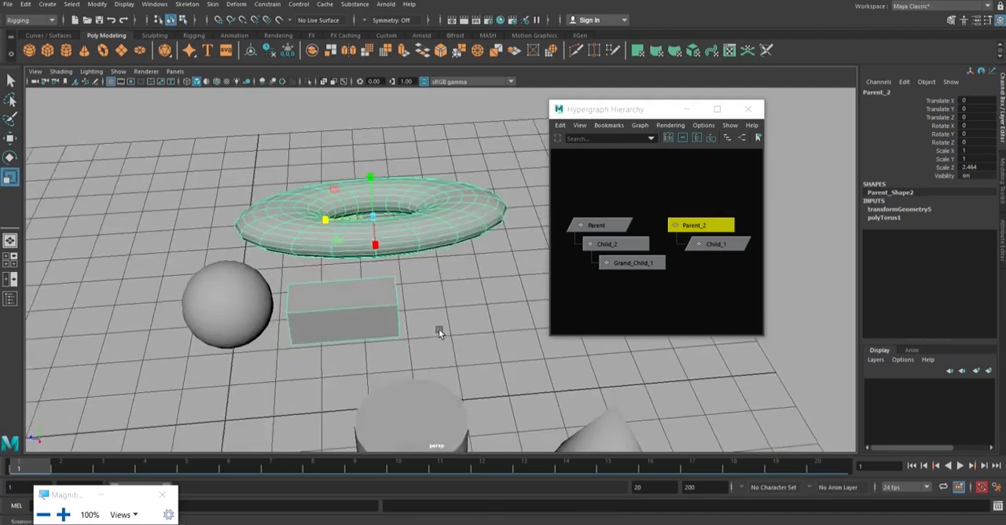
left_click_drag(326, 223, 283, 228)
key("ctrl+z")
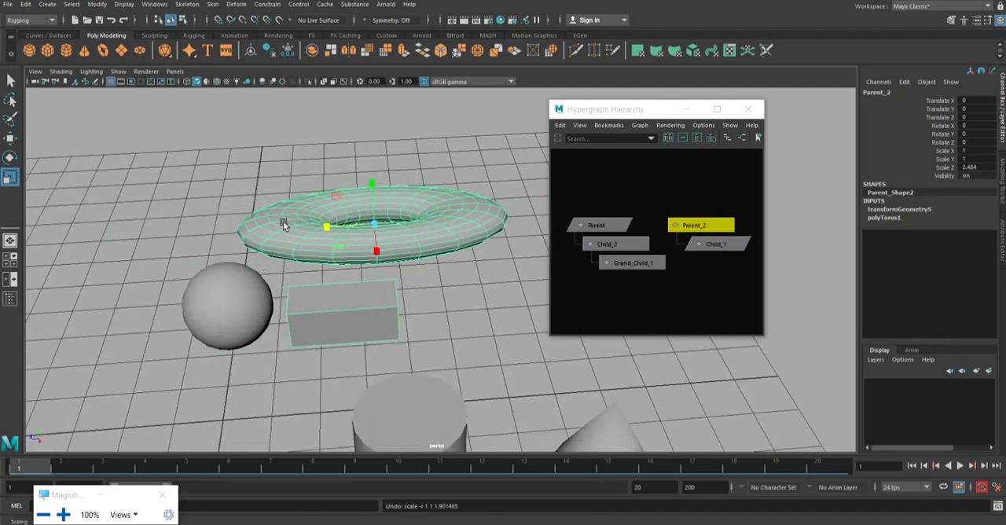
key("ctrl+z")
scroll(311, 222, "down", 2)
left_click_drag(316, 225, 363, 222, "alt")
left_click_drag(454, 287, 334, 197, "alt")
left_click_drag(394, 235, 353, 220, "alt")
left_click(352, 218)
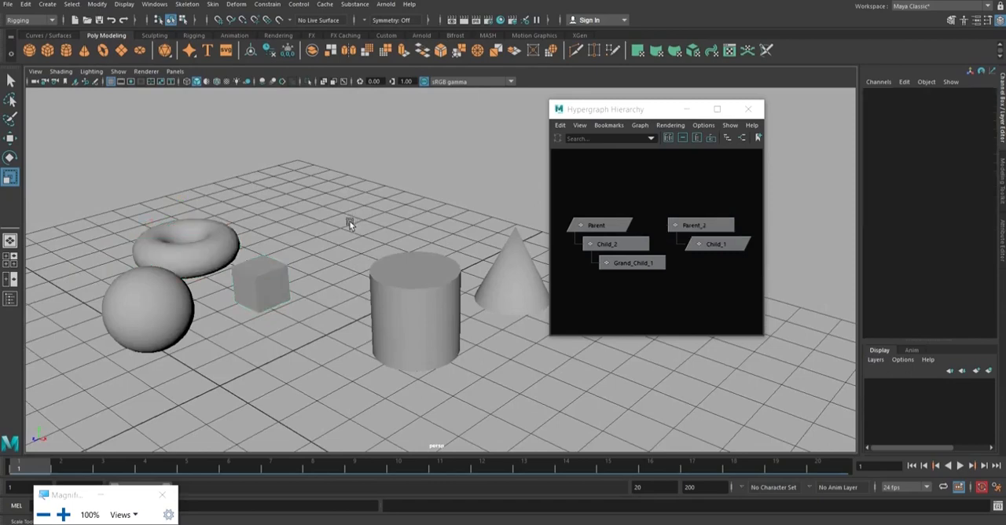
Select the Parent_2 torus and the Child_1 cube alternately to compare parent and child selection, and clear the selection.
left_click(213, 236)
left_click(279, 296)
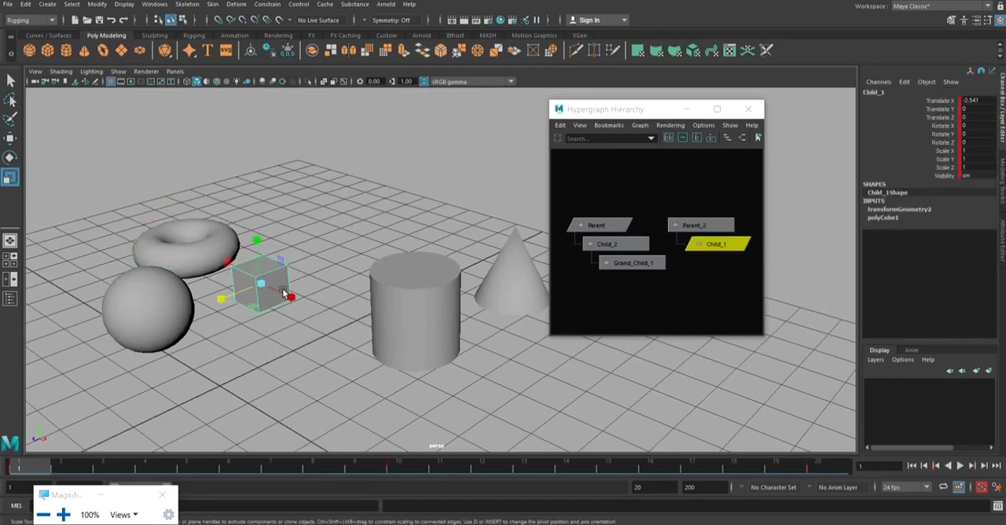
left_click(314, 259)
left_click(205, 235)
left_click(276, 285)
left_click(217, 237)
left_click(271, 270)
left_click(348, 233)
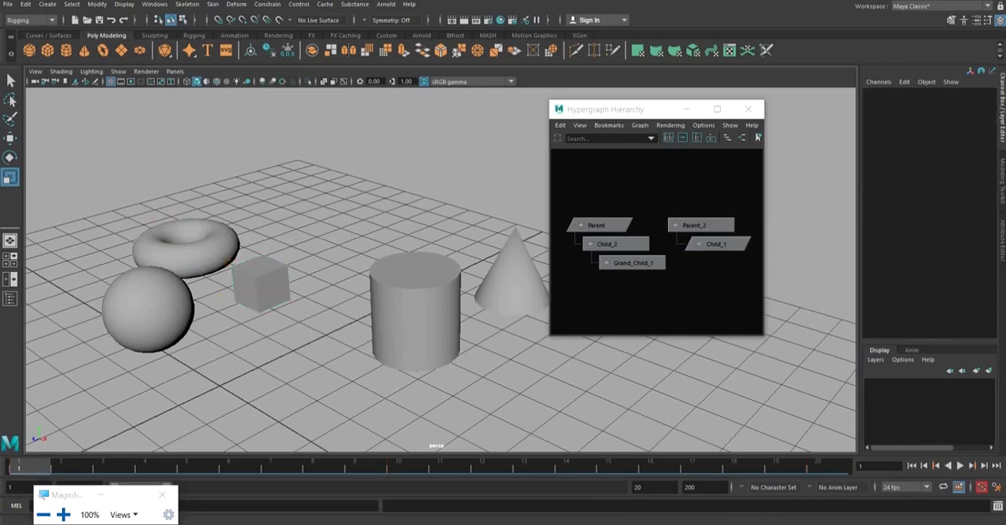
Switch to PowerPoint to review the constraint types on the "2.Constrains" slide.
mouse_move(383, 507)
left_click(348, 456)
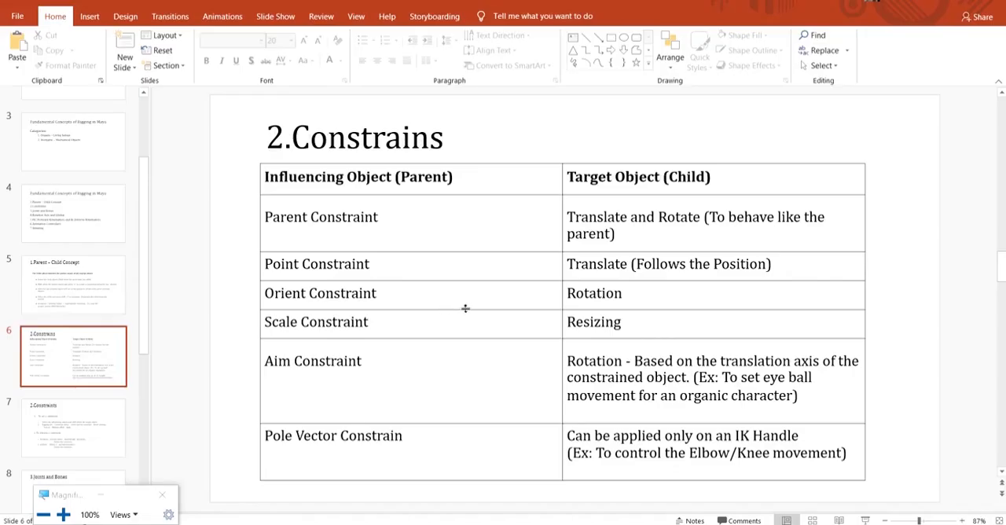
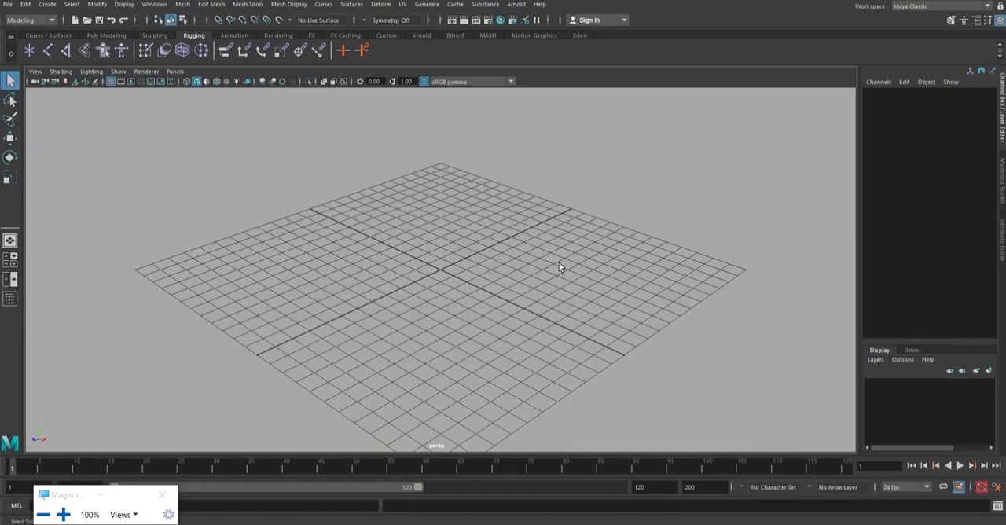
Return to Maya and switch the menu set to Rigging.
key("super+plus")
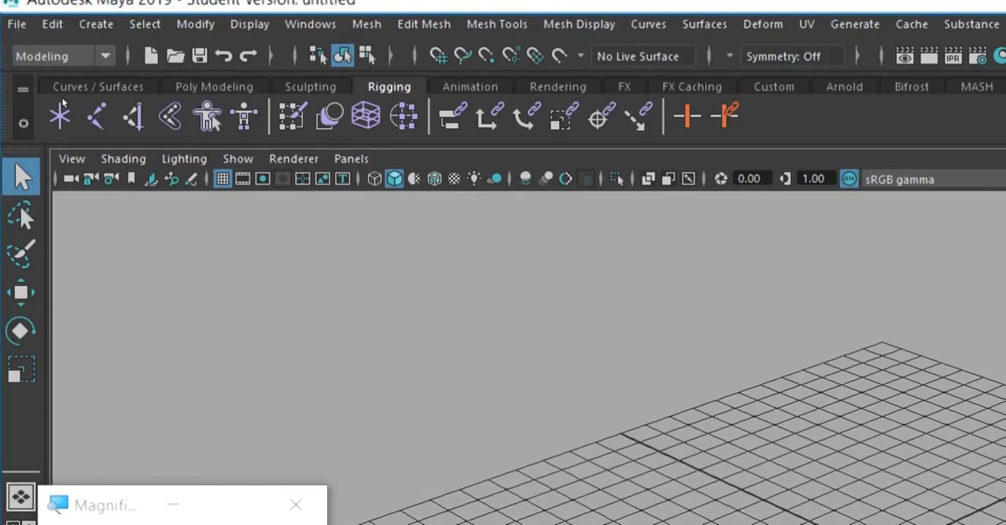
left_click(50, 56)
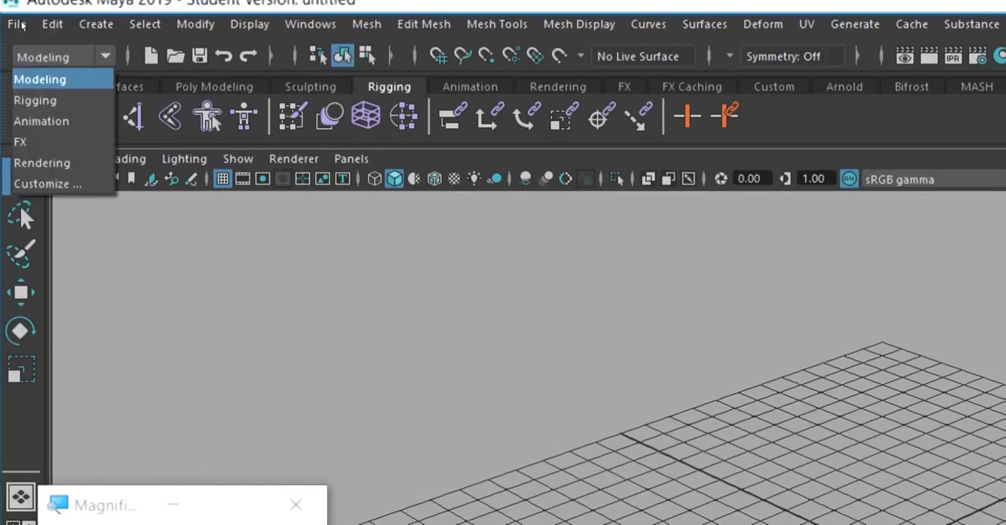
left_click(51, 100)
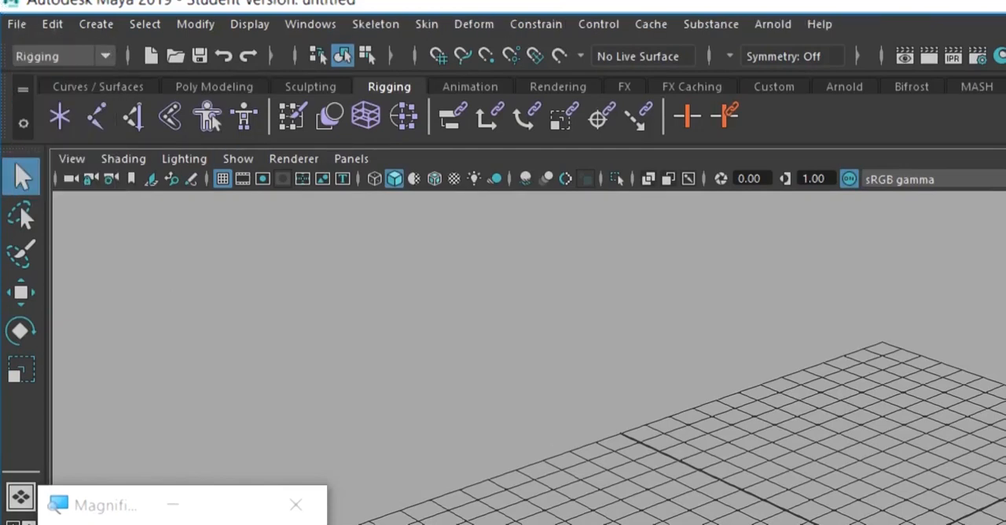
Create a polygon sphere and a polygon cube at the center of the grid.
left_click(214, 87)
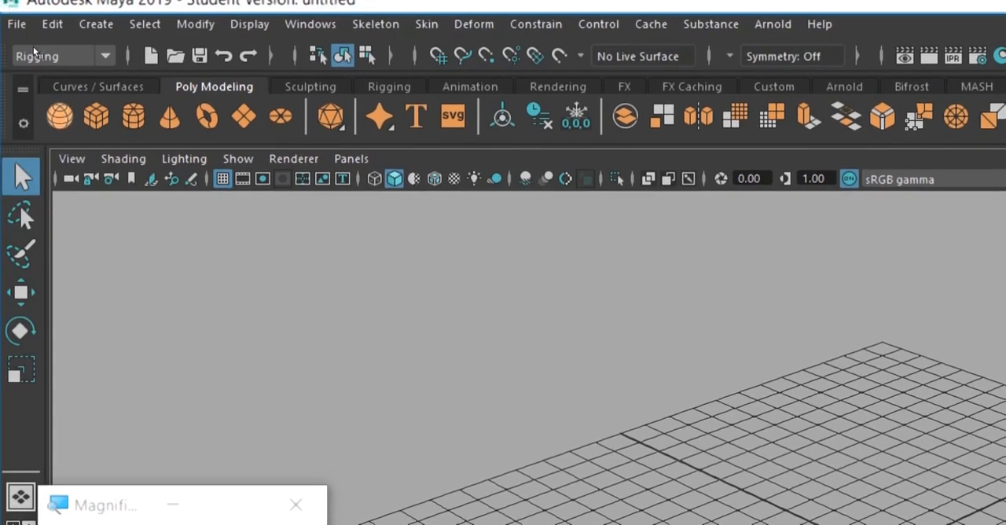
left_click(59, 117)
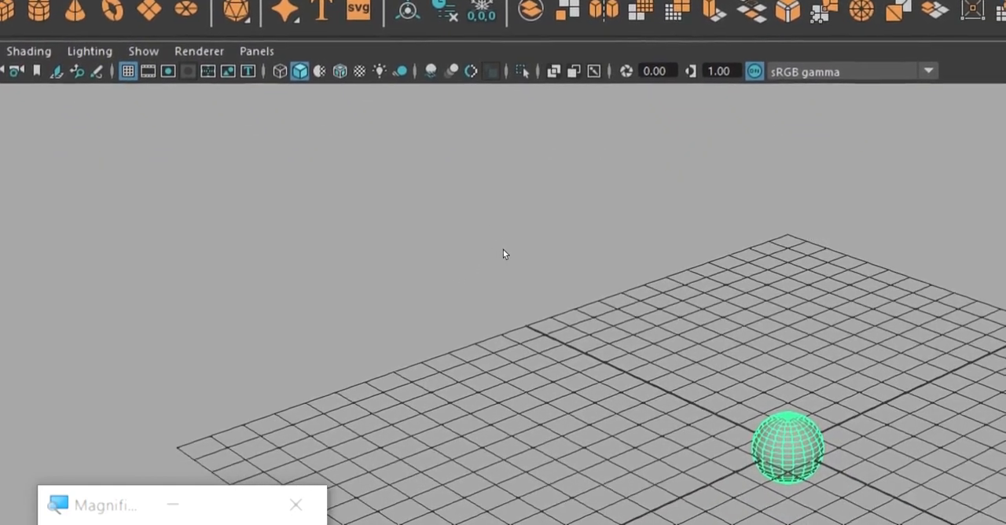
left_click(439, 274)
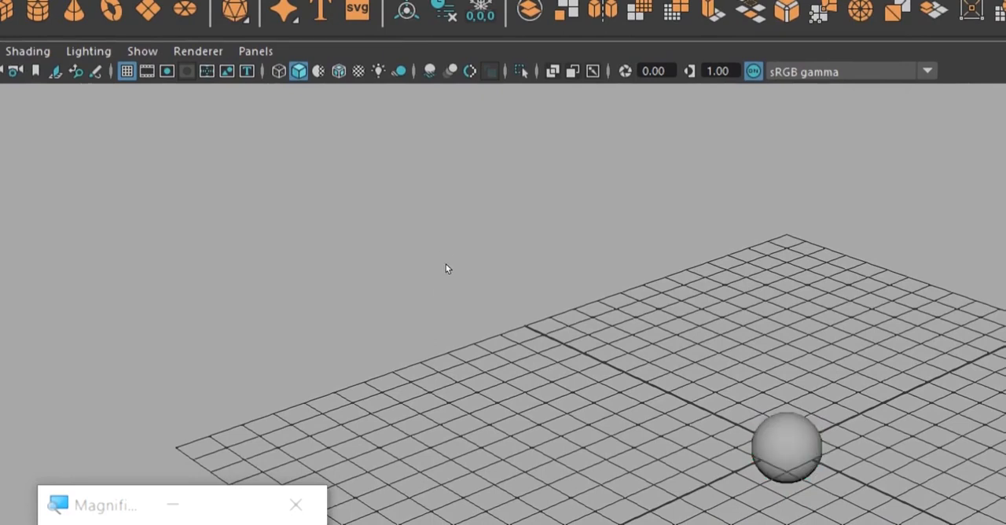
key("ctrl+z")
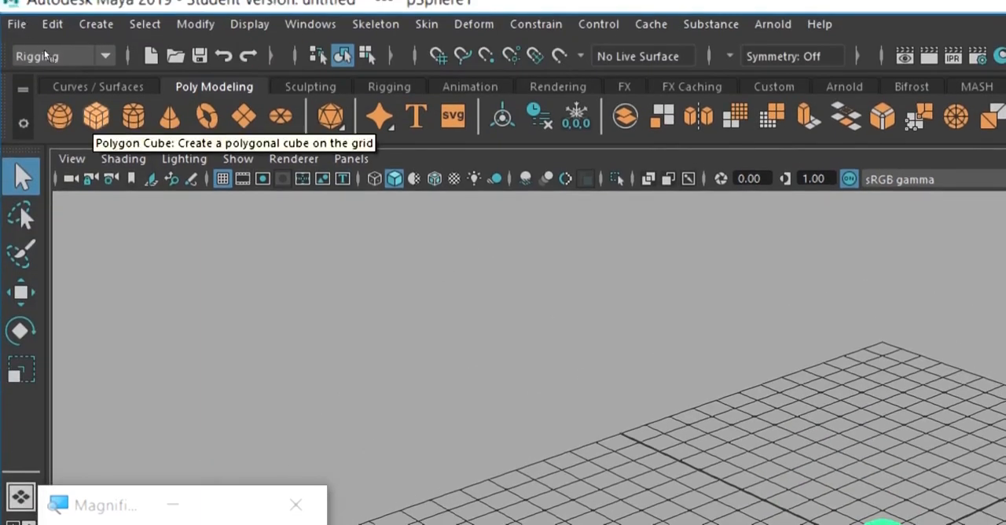
left_click(96, 117)
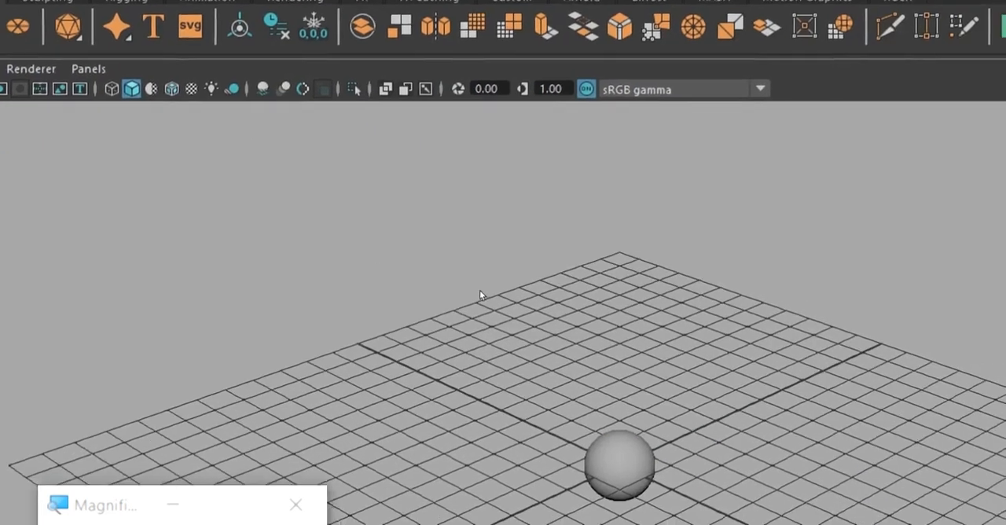
middle_click_drag(467, 246, 462, 241, "alt")
Separate the objects along Z by moving the sphere to about 2.375 and the cube to about -1.393.
key("ctrl+z")
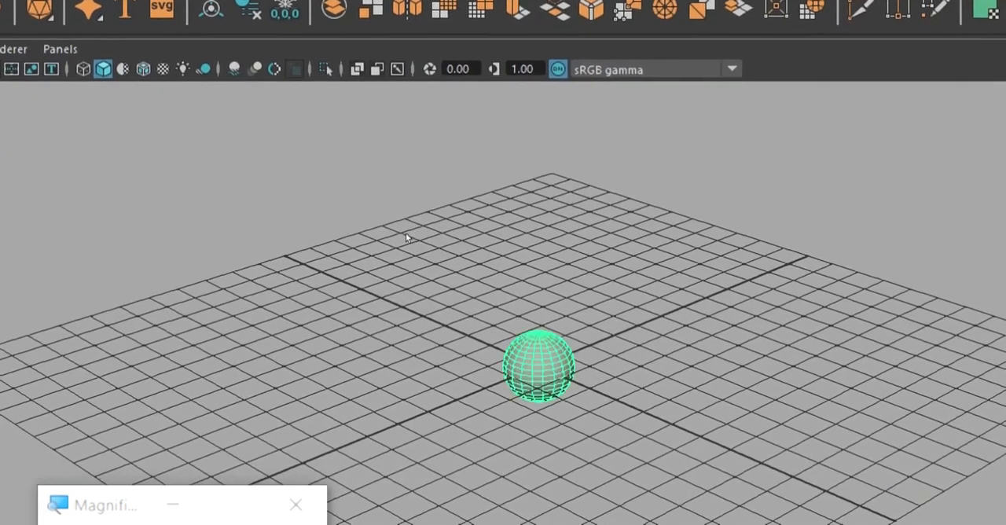
key("w")
middle_click_drag(386, 243, 345, 256)
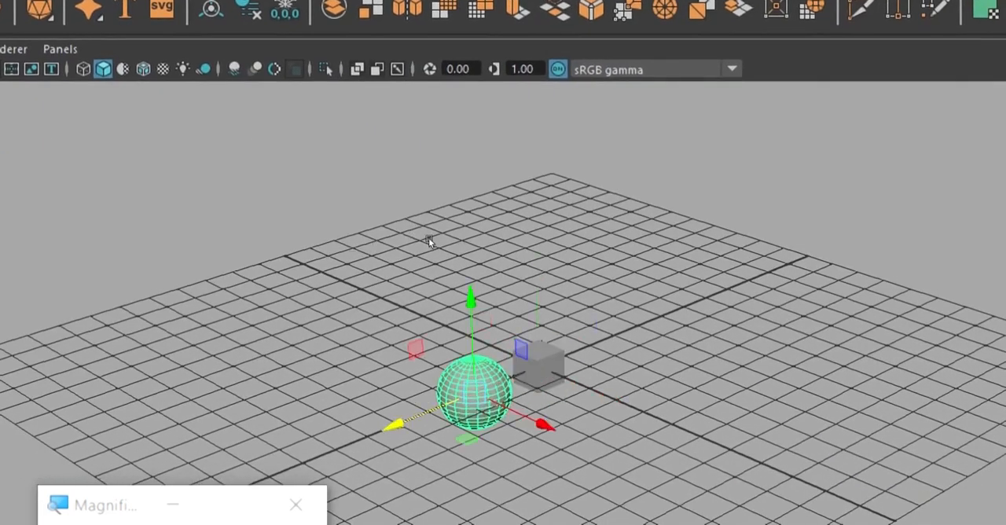
key("Right")
left_click_drag(376, 240, 393, 231)
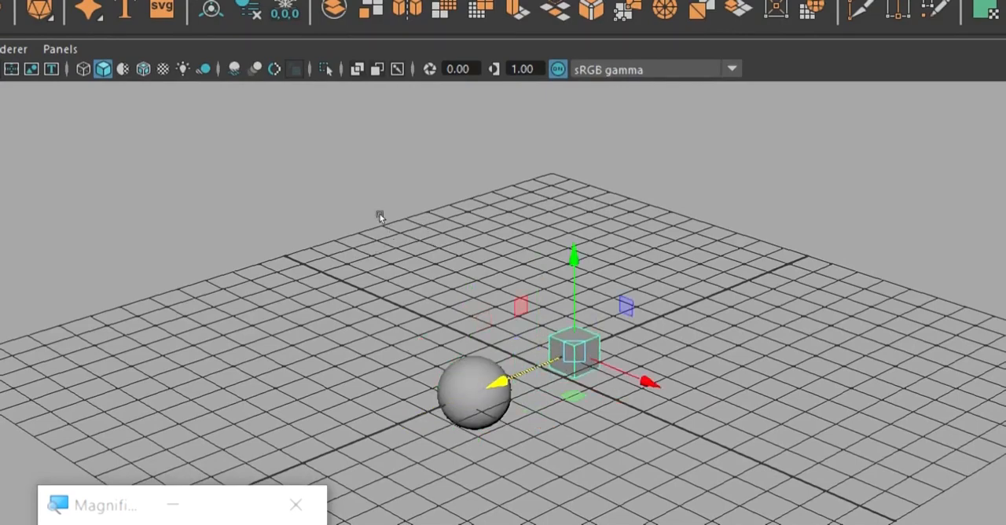
Select the sphere and the cube together and raise both along Y by about 1.054, above the grid.
left_click(329, 196)
left_click_drag(324, 193, 447, 236)
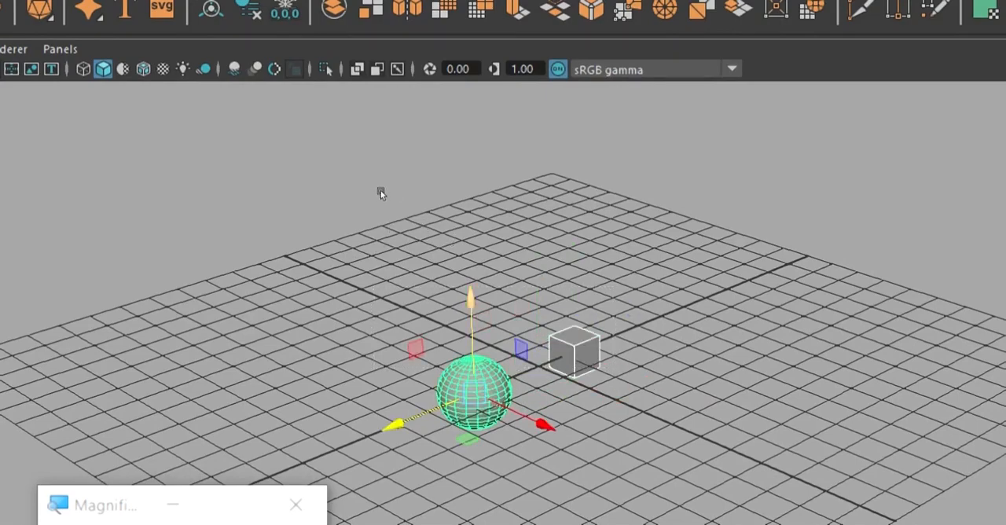
left_click_drag(380, 190, 401, 160)
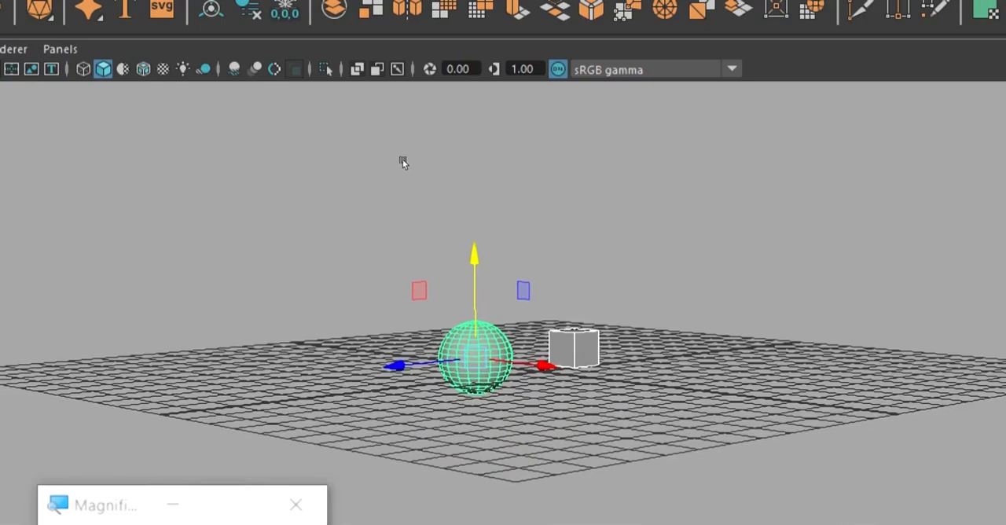
middle_click_drag(381, 177, 381, 168)
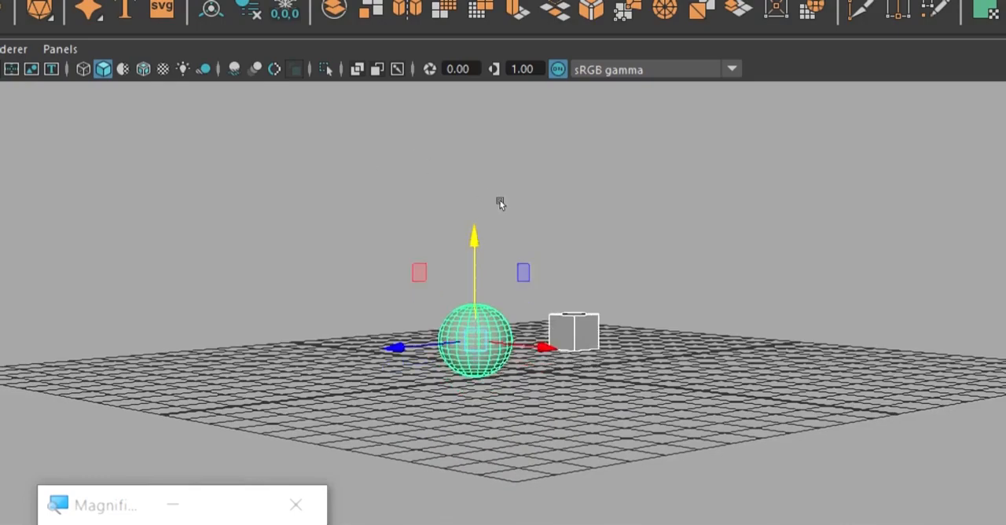
Lower only the cube along Y to about 0.532 to rest its base on the grid.
scroll(495, 201, "up", 5)
left_click_drag(494, 201, 468, 186, "alt")
left_click(467, 187)
left_click(588, 208)
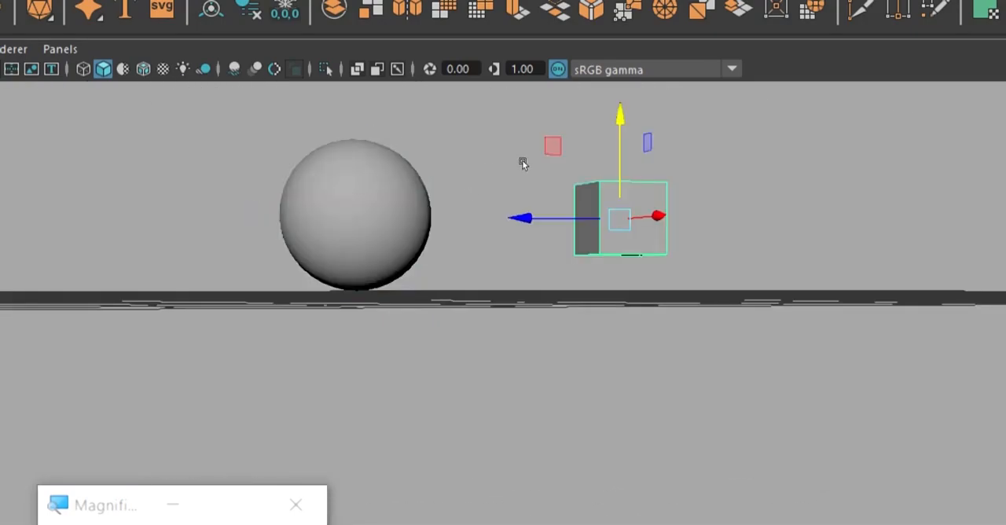
middle_click_drag(447, 99, 458, 123)
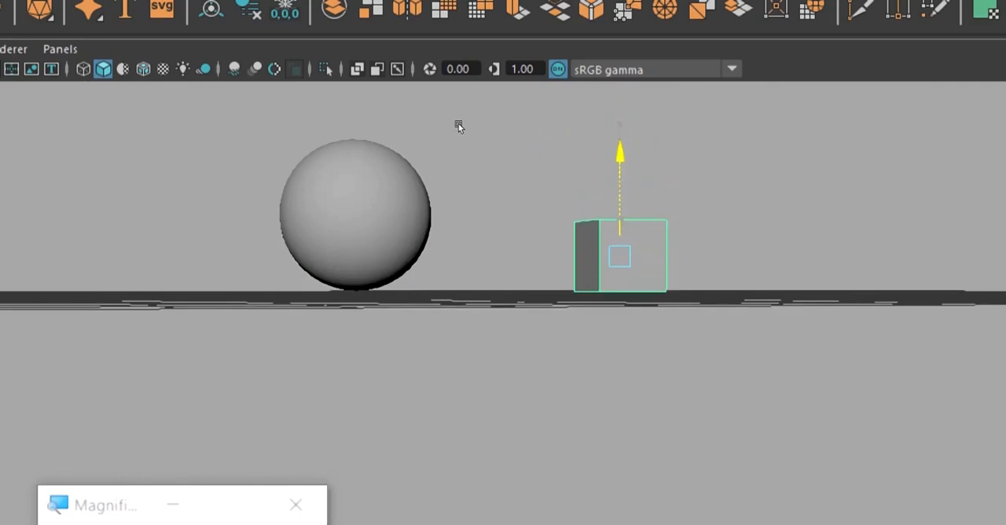
left_click_drag(459, 125, 499, 159, "alt")
scroll(505, 160, "down", 4)
middle_click_drag(505, 160, 488, 229, "alt")
left_click_drag(488, 230, 543, 233, "alt")
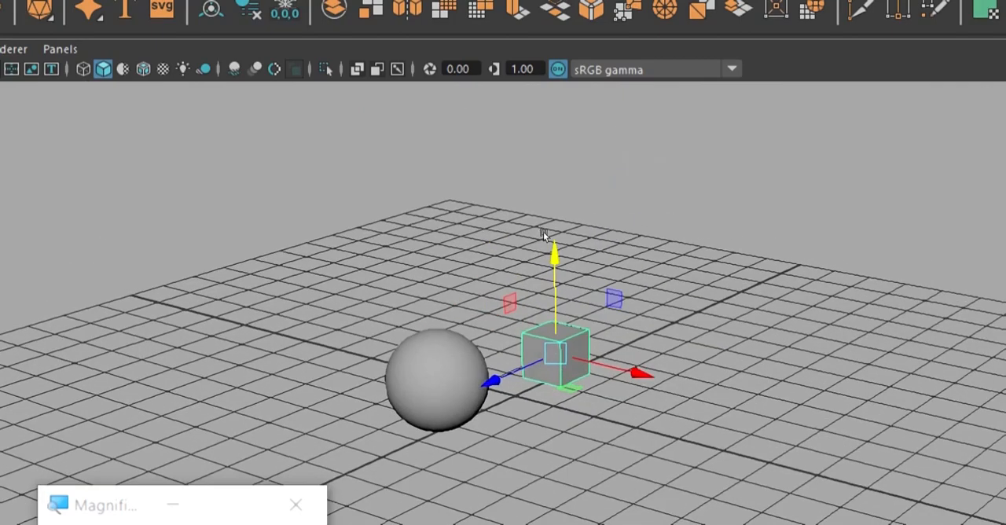
Select the sphere and rename it Object_1.
left_click(353, 250)
left_click(433, 373)
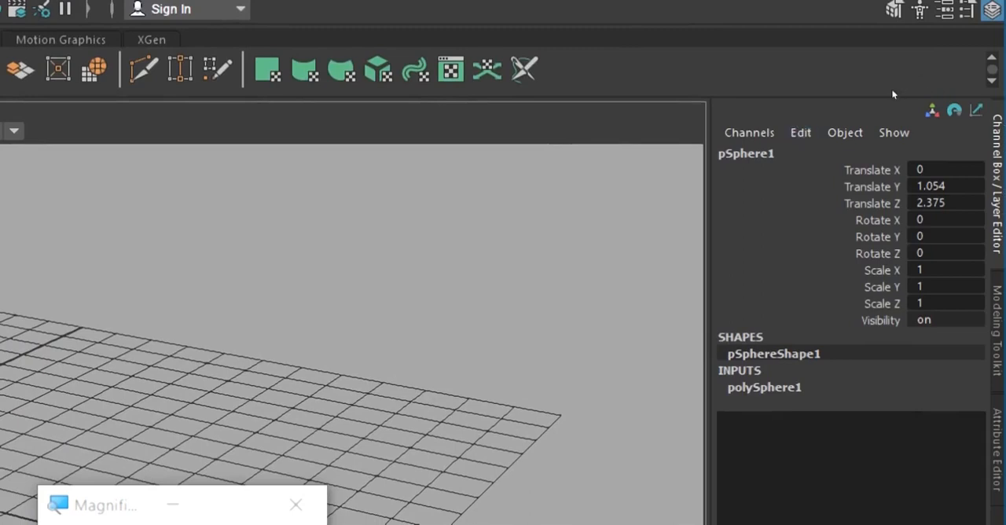
left_click(833, 153)
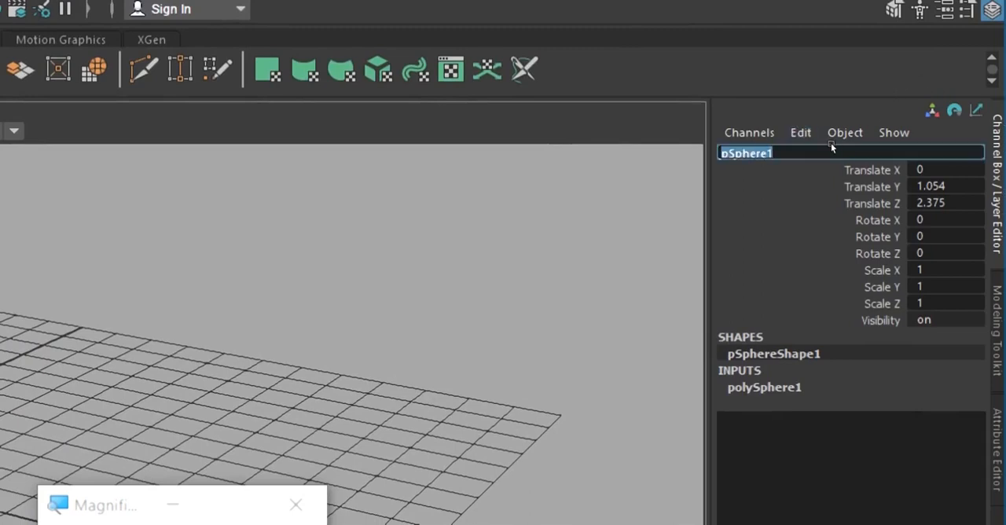
key("BackSpace")
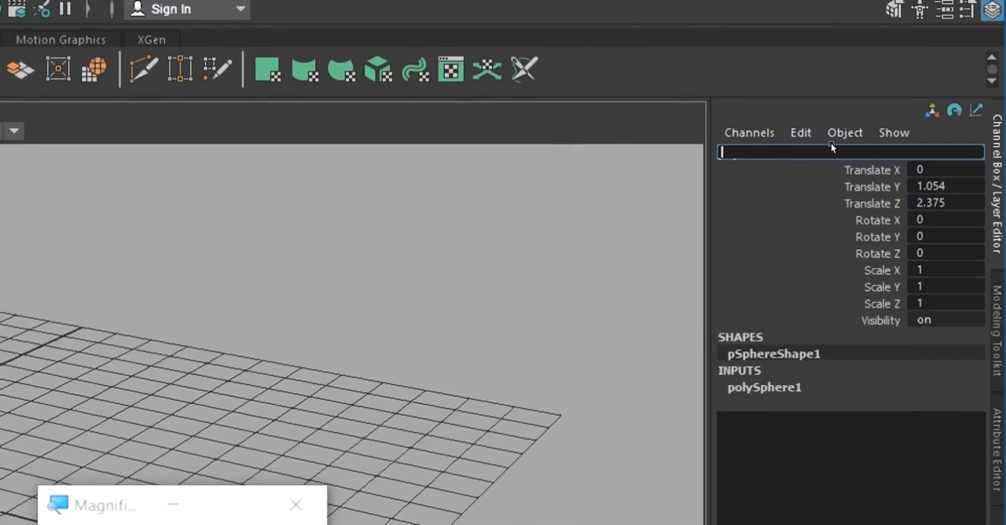
type("Object_1")
key("Return")
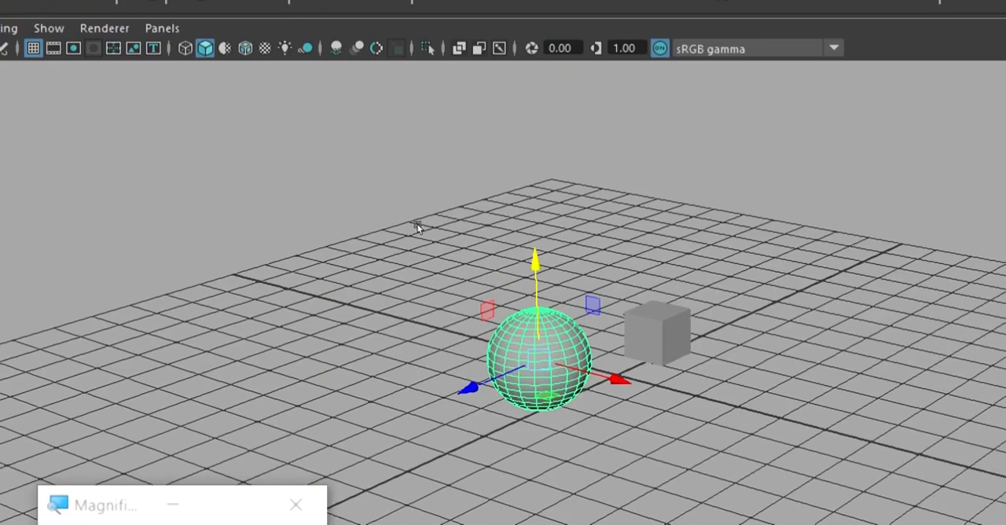
Select the cube and rename it Object_2.
left_click(621, 363)
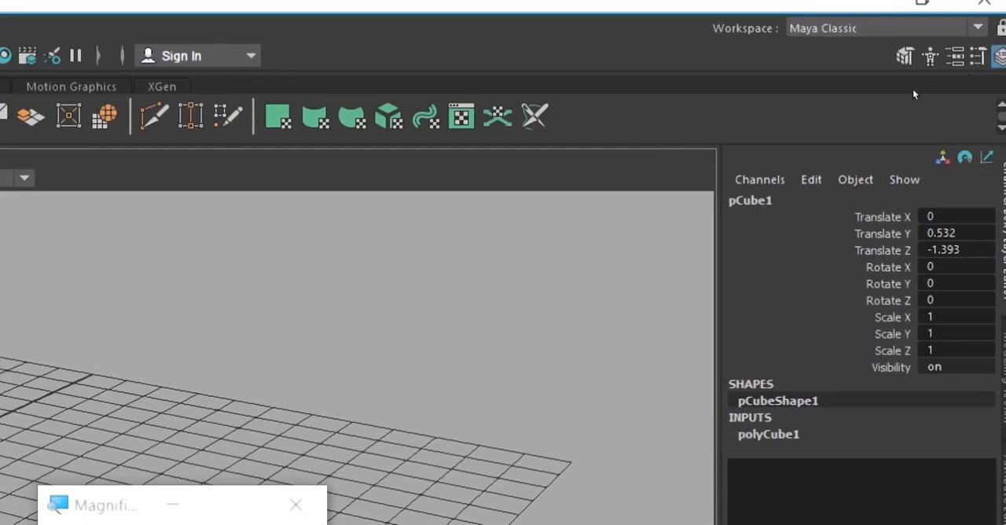
left_click(801, 200)
type("Object_")
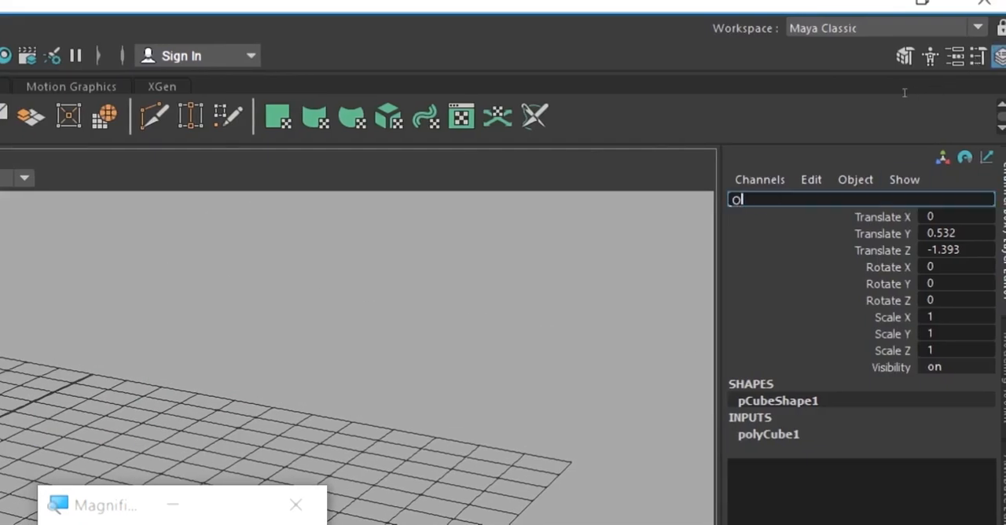
type("2")
key("Return")
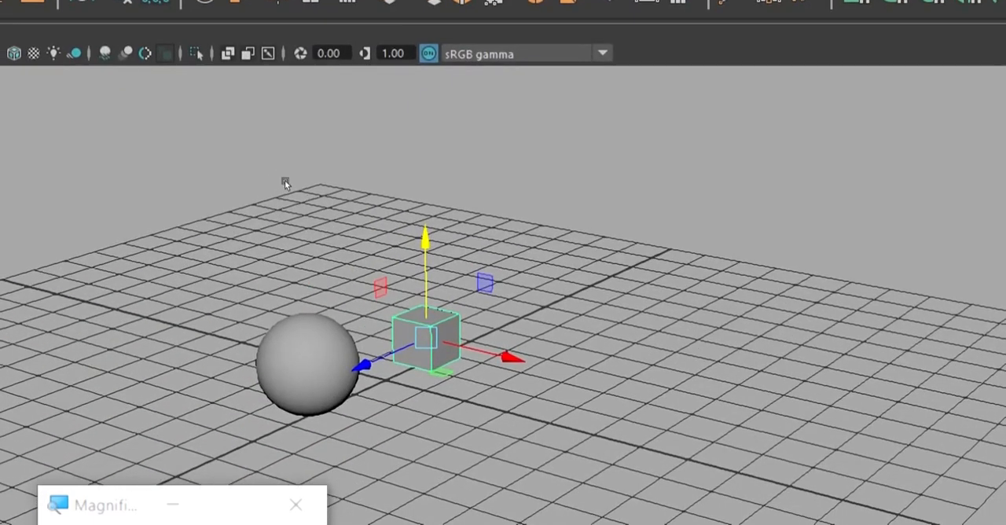
Select both the sphere and the cube and freeze their transformations.
left_click(285, 181)
mouse_move(484, 142)
left_mouse_down("alt")
mouse_move(422, 147)
mouse_move(465, 135)
mouse_move(491, 154)
left_mouse_up("alt")
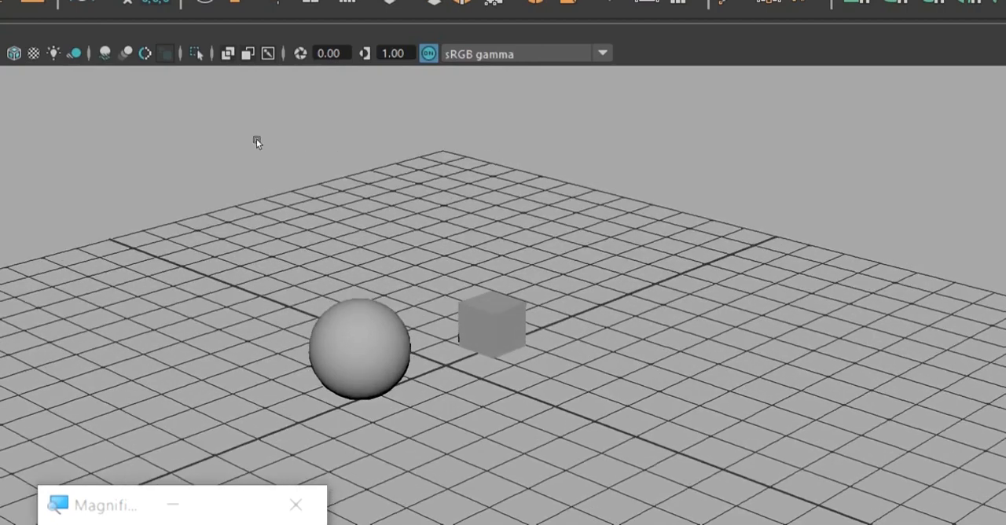
left_click_drag(298, 147, 491, 233)
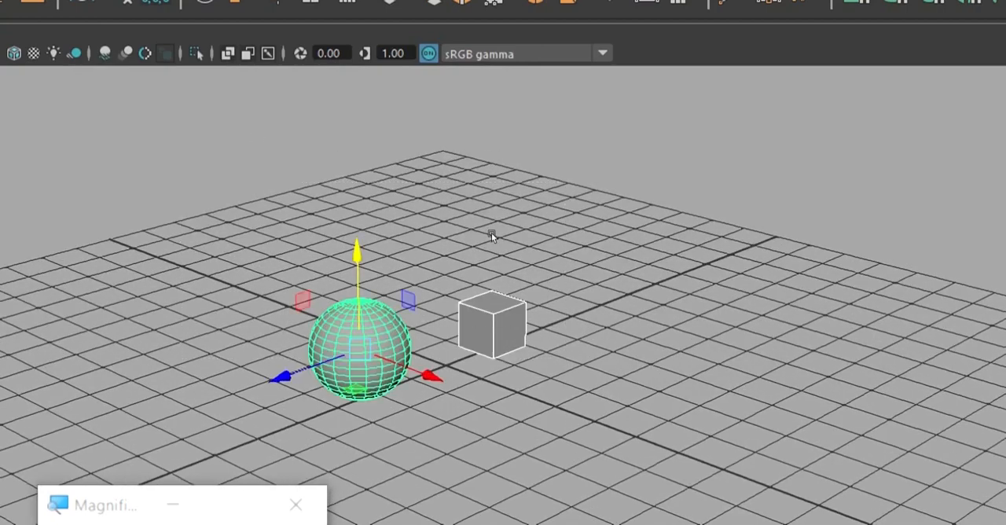
left_click_drag(551, 199, 539, 195, "alt")
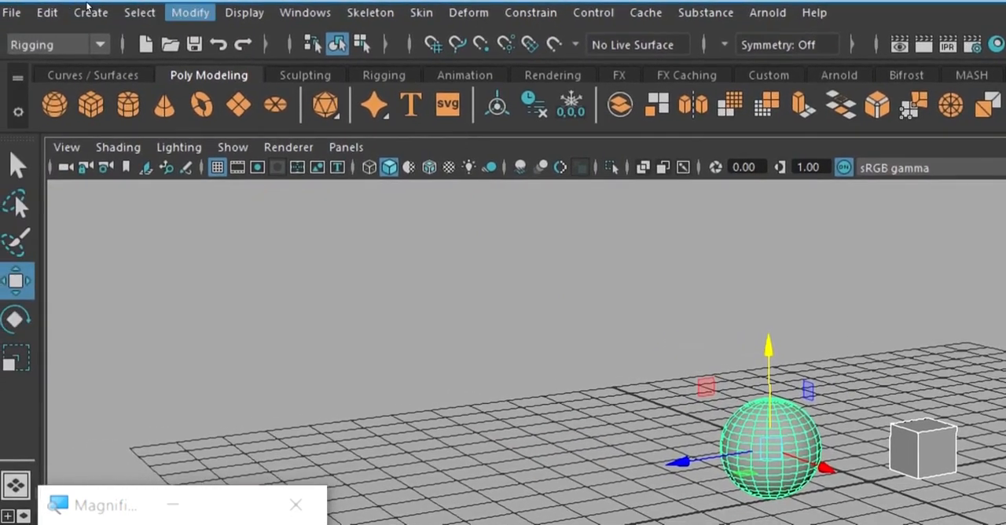
left_click(189, 13)
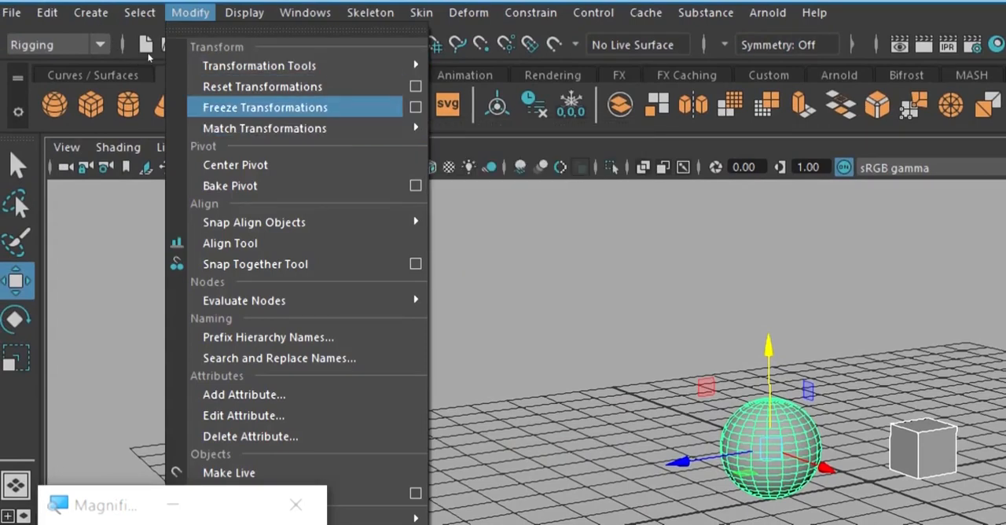
left_click(264, 107)
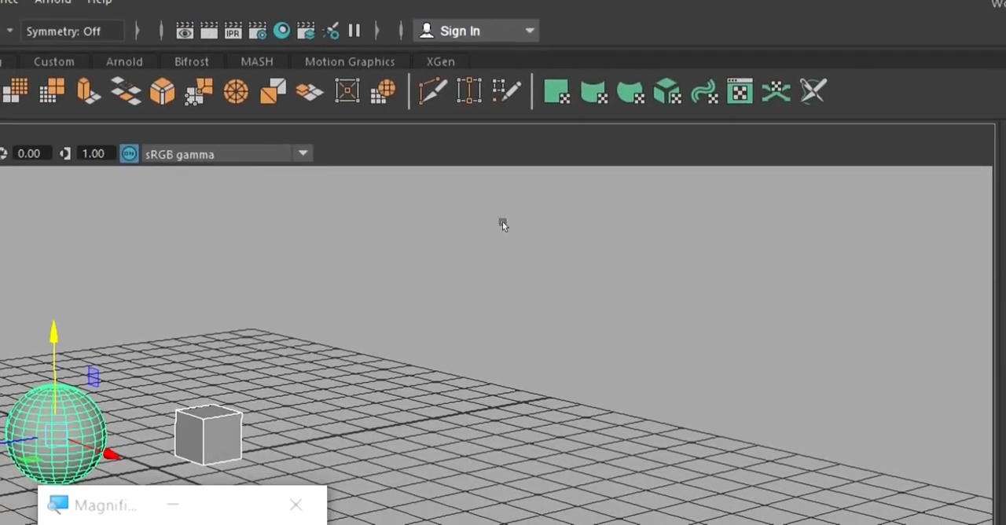
Select the Object_2 cube and examine its translate, rotate and scale channels after the freeze.
left_click(212, 238)
left_click(207, 434)
scroll(310, 206, "down", 1)
left_click_drag(599, 190, 700, 137, "alt")
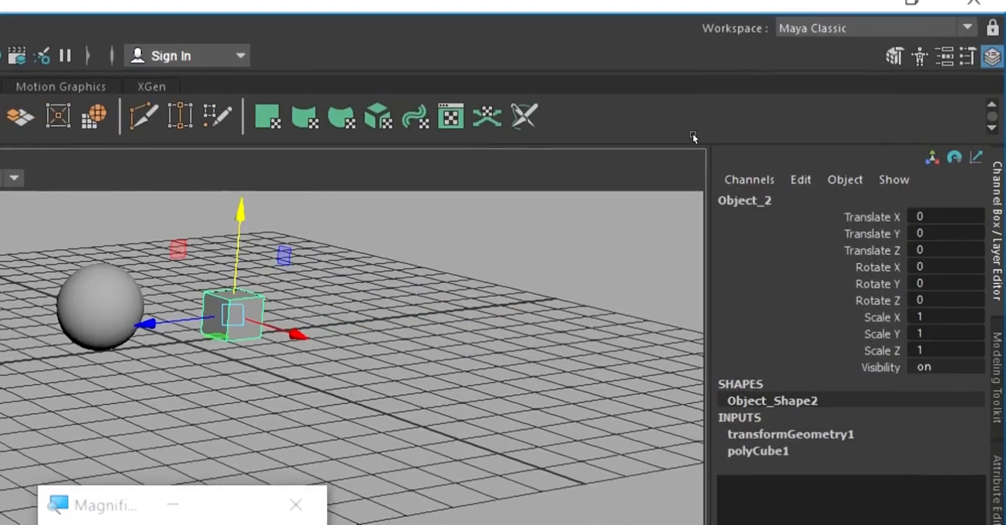
left_click_drag(694, 127, 782, 158, "alt")
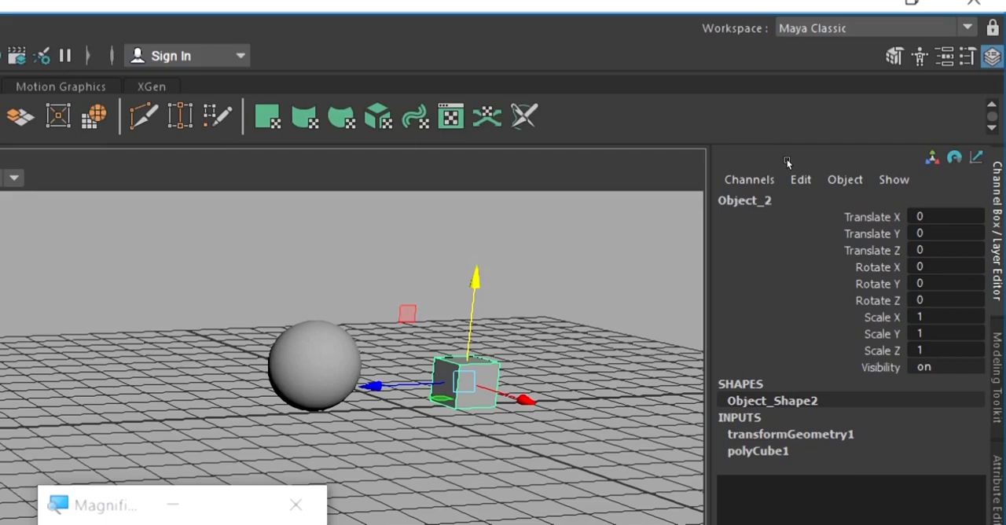
left_click(785, 162)
left_click(744, 182)
scroll(751, 177, "up", 5)
mouse_move(843, 153)
middle_mouse_down("alt")
mouse_move(711, 162)
mouse_move(591, 210)
mouse_move(578, 204)
middle_mouse_up("alt")
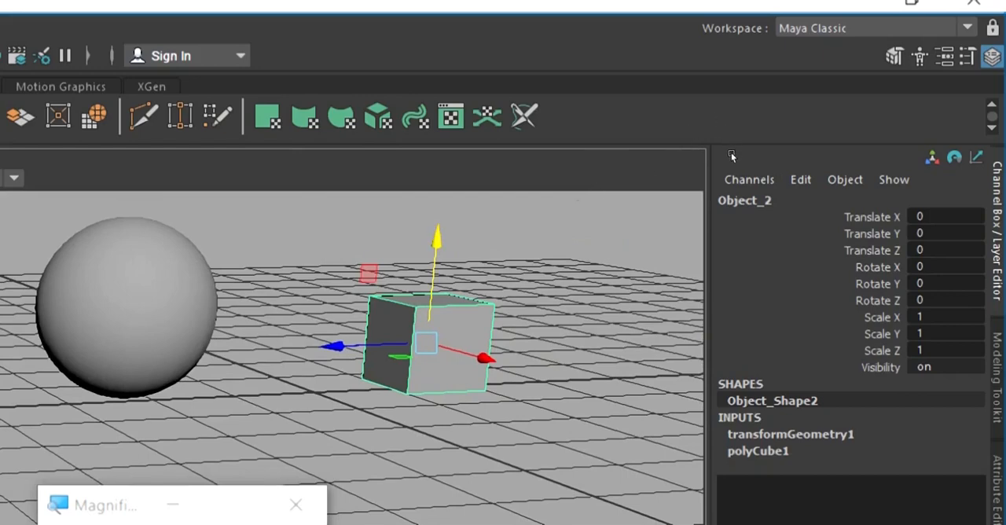
Inspect the Object_2 cube's polyCube1 and transformGeometry1 input nodes alongside its transform channels.
left_click(881, 210)
left_click(882, 217)
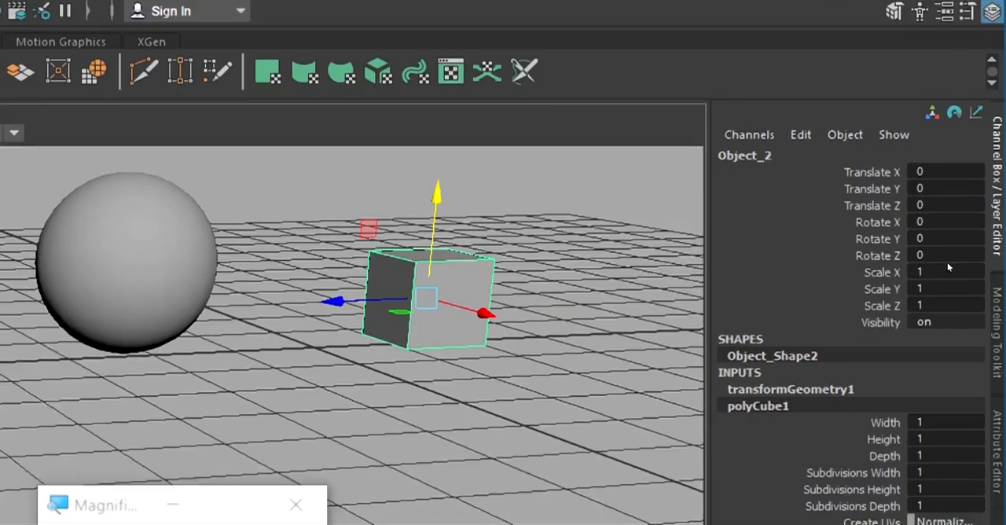
left_click(895, 207)
left_click(890, 195)
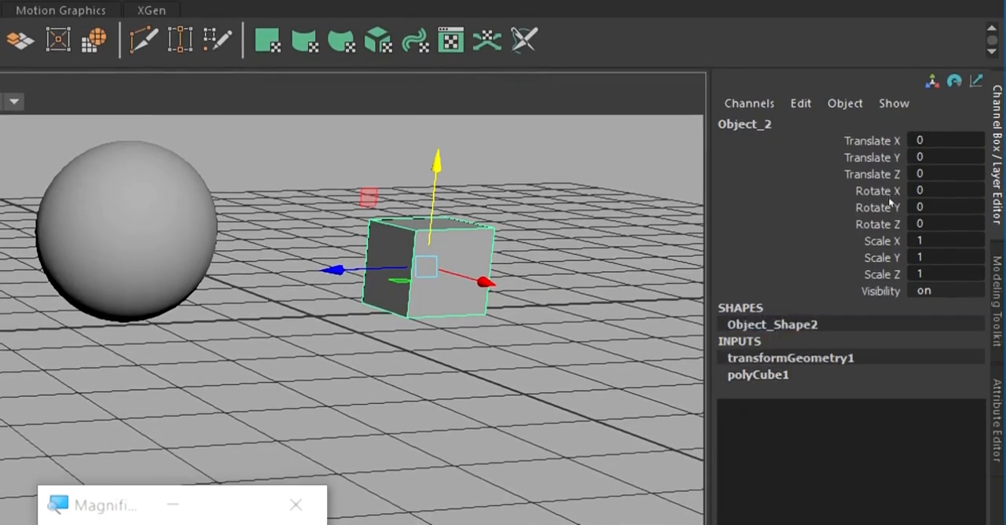
left_click(772, 187)
left_click(746, 166)
scroll(707, 160, "down", 1)
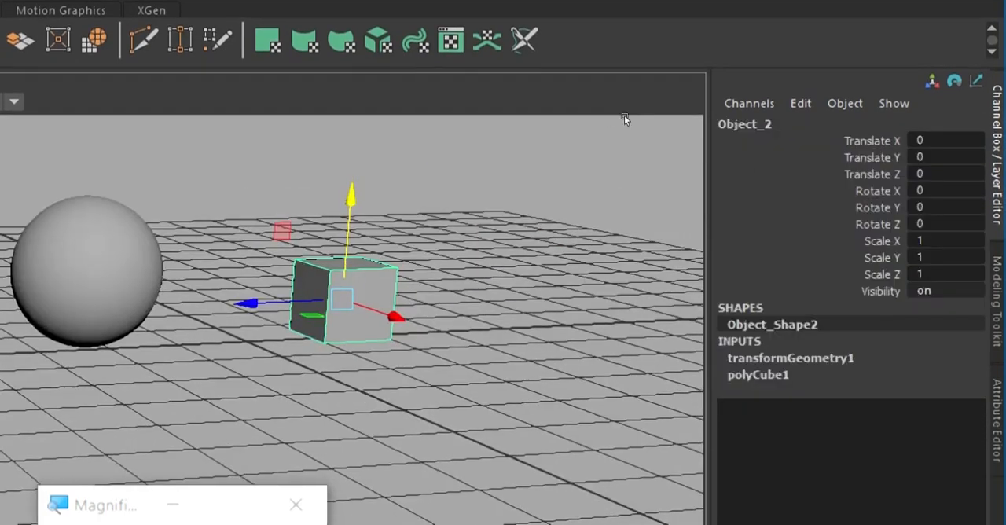
Select both the sphere and the cube and delete their history by type.
middle_click_drag(625, 116, 746, 136, "alt")
mouse_move(746, 136)
left_mouse_down("alt")
mouse_move(738, 132)
mouse_move(765, 123)
left_mouse_up("alt")
middle_click_drag(765, 123, 697, 141, "alt")
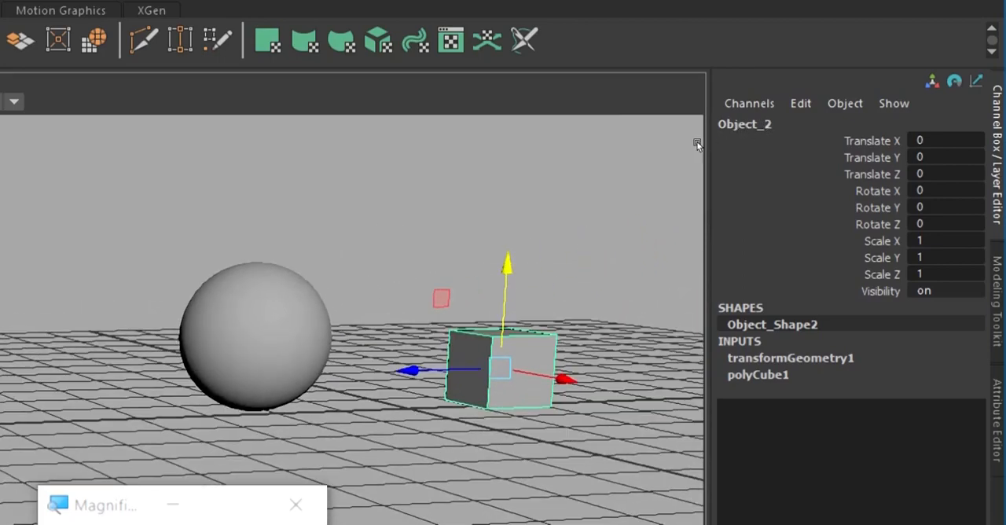
left_click(644, 145)
left_click_drag(613, 139, 809, 206)
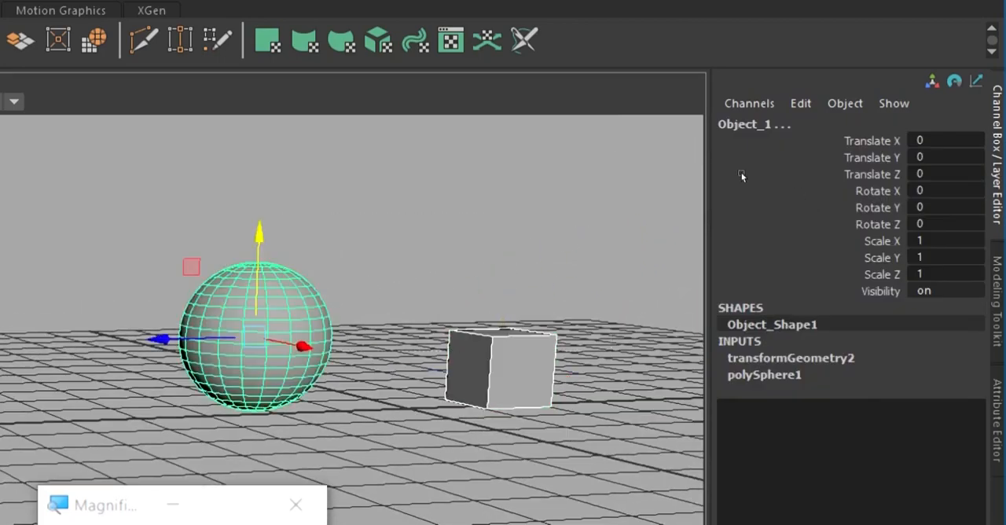
scroll(679, 136, "down", 1)
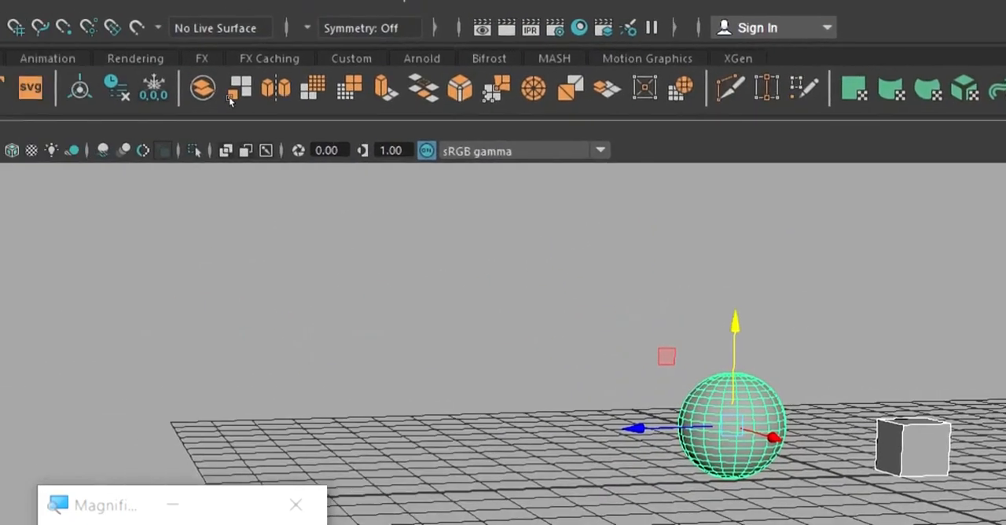
middle_click_drag(621, 144, 516, 139, "alt")
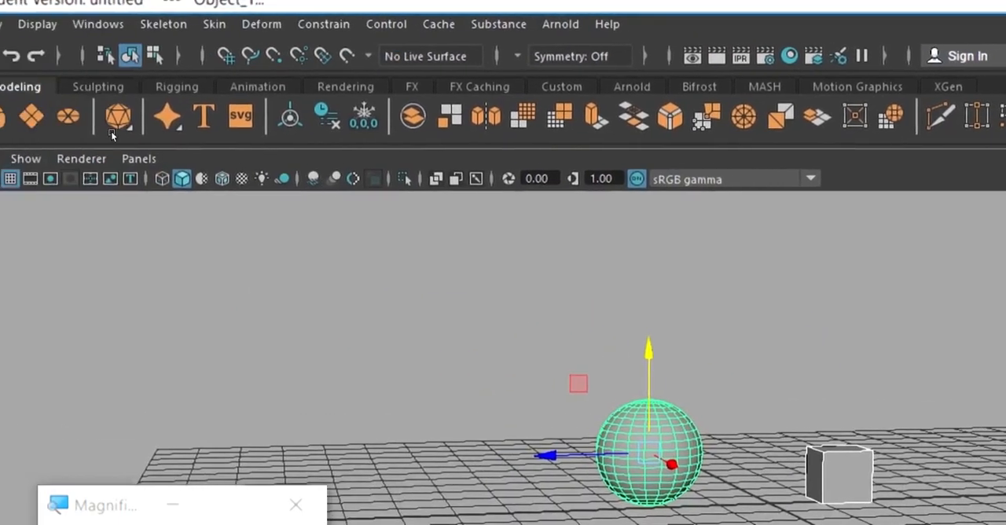
left_click_drag(567, 327, 955, 449)
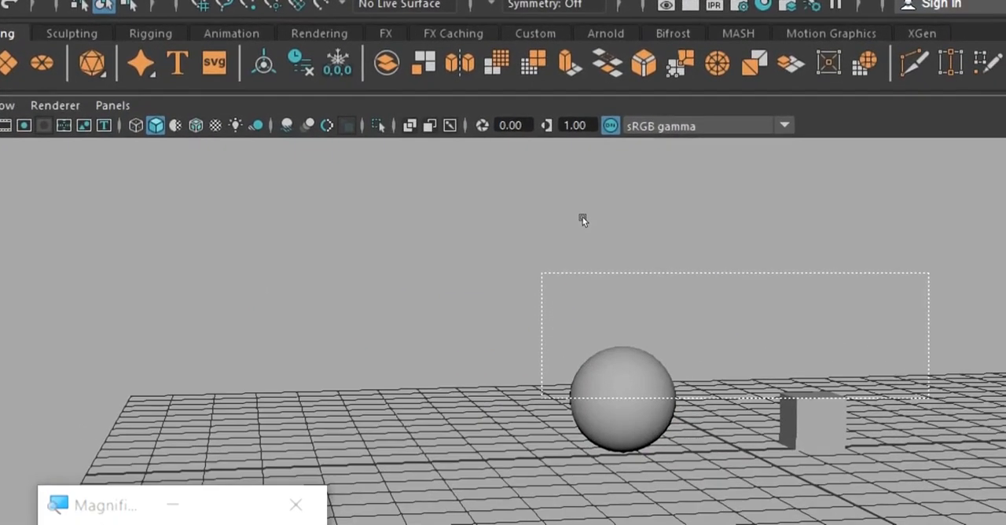
left_click_drag(582, 220, 576, 220)
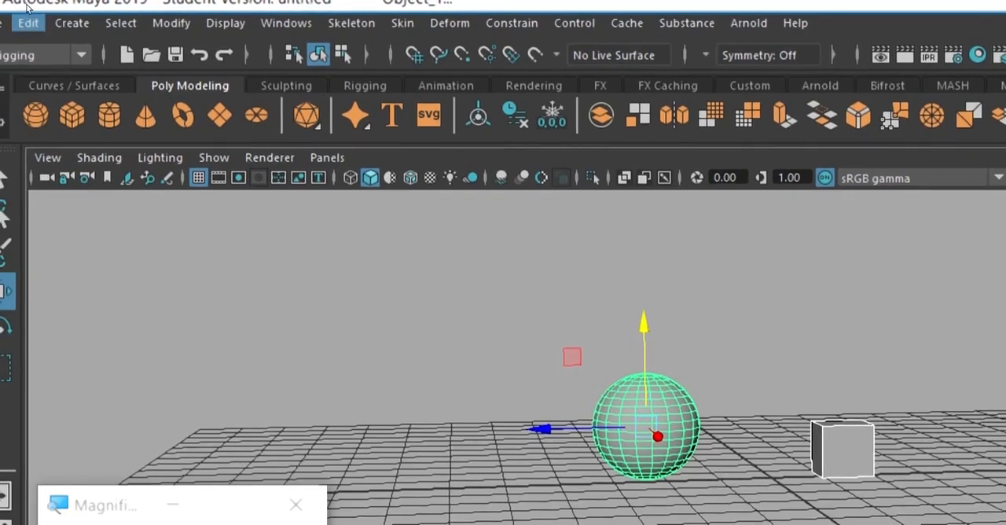
left_click(28, 14)
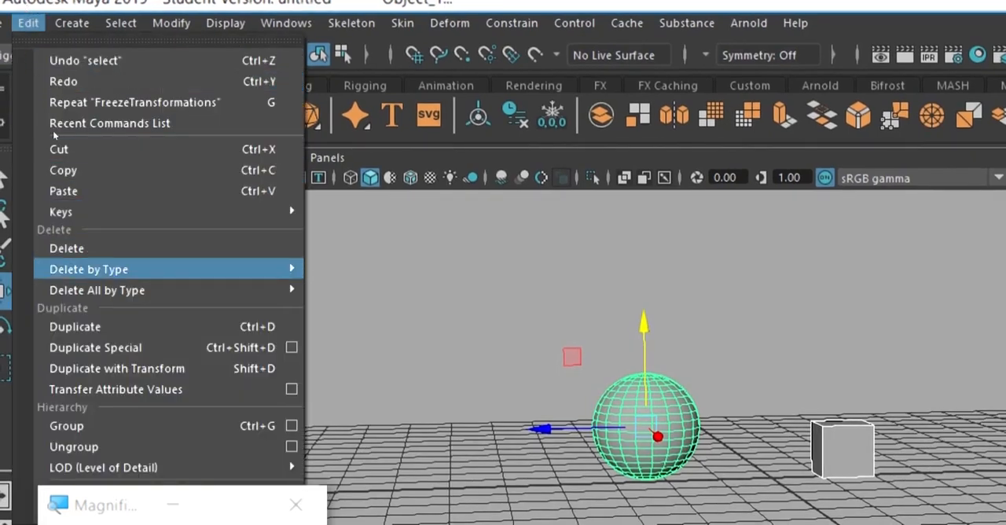
mouse_move(55, 137)
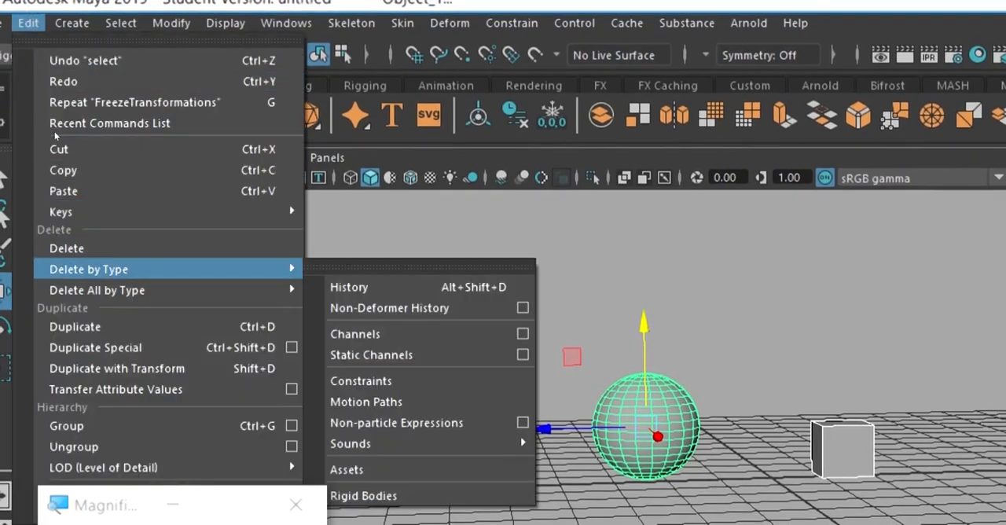
left_click(218, 144)
left_click(430, 216)
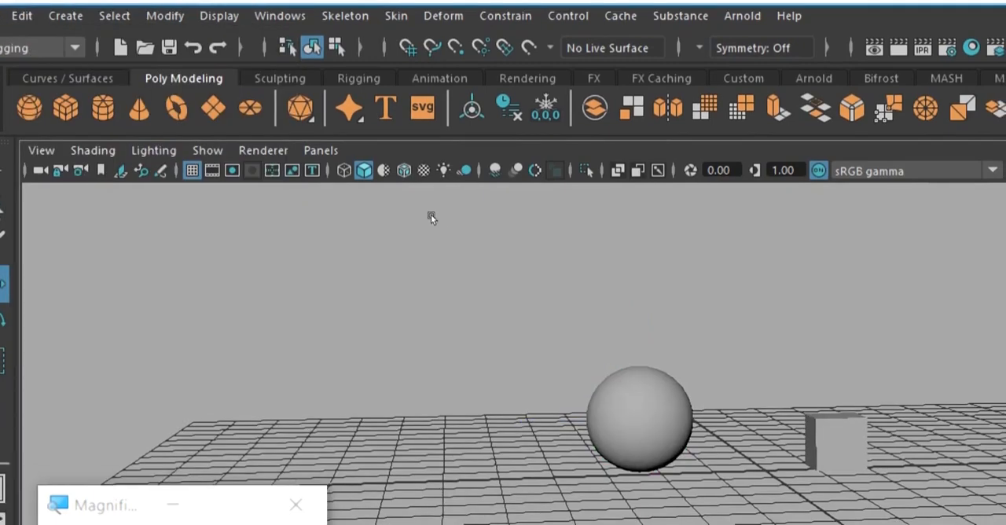
Select the sphere and the cube individually to examine each object on its own.
left_click(431, 216)
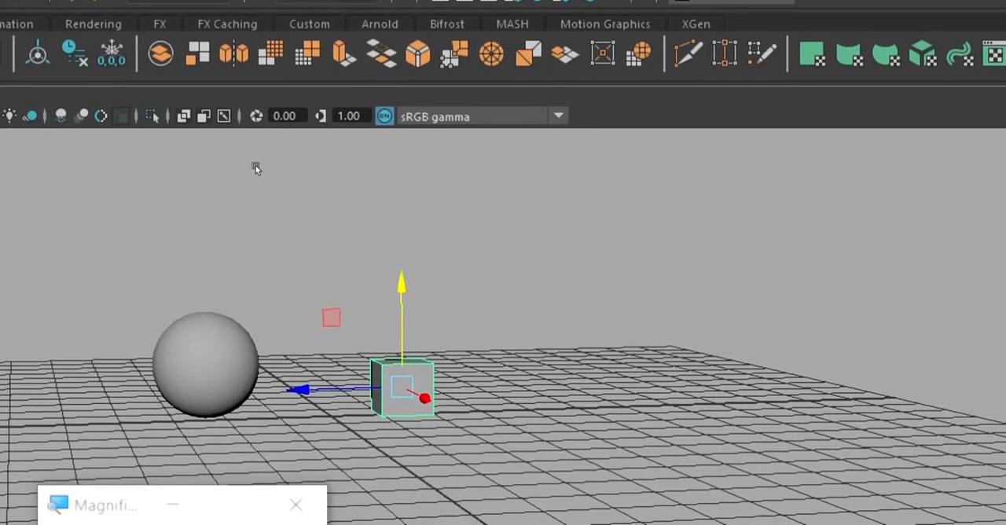
left_click_drag(331, 316, 444, 162, "alt")
left_click(524, 156)
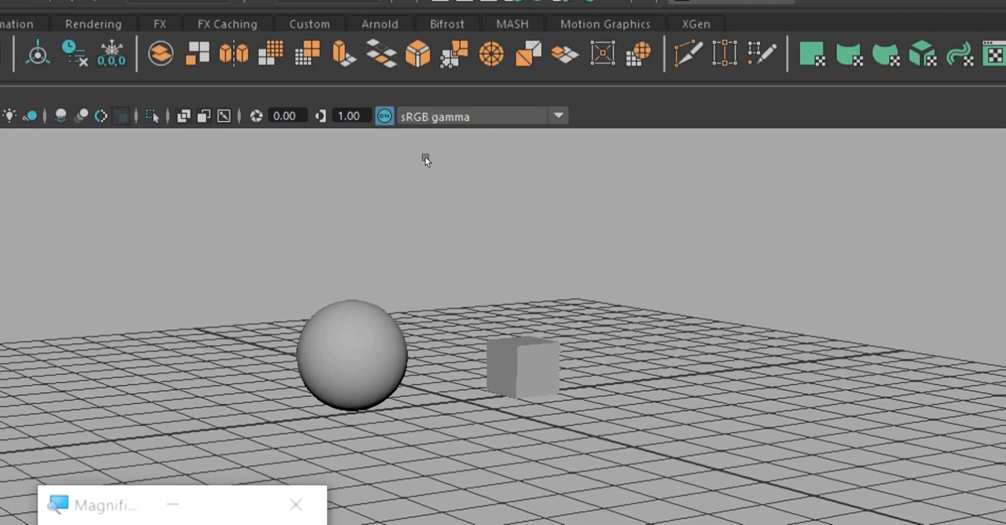
mouse_move(467, 163)
middle_mouse_down("alt")
mouse_move(540, 160)
mouse_move(473, 165)
middle_mouse_up("alt")
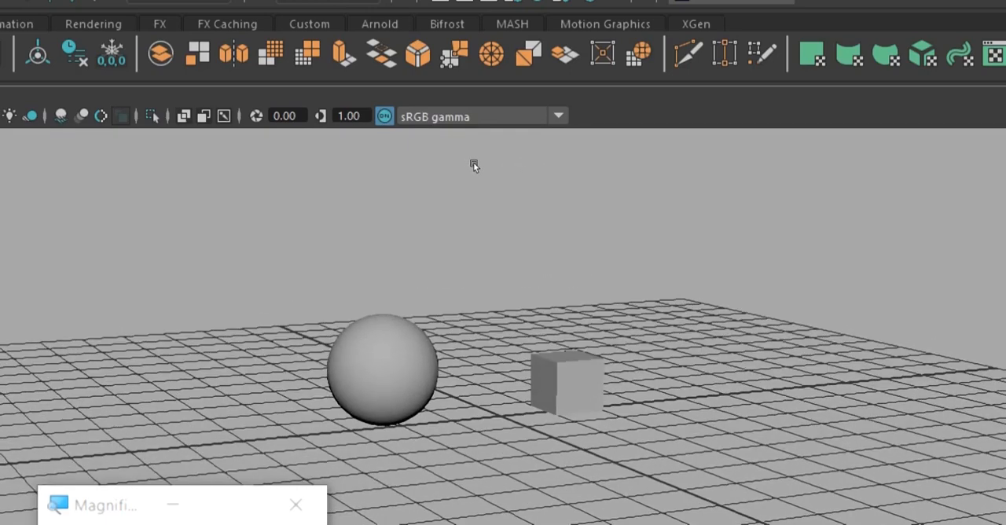
left_click(440, 214)
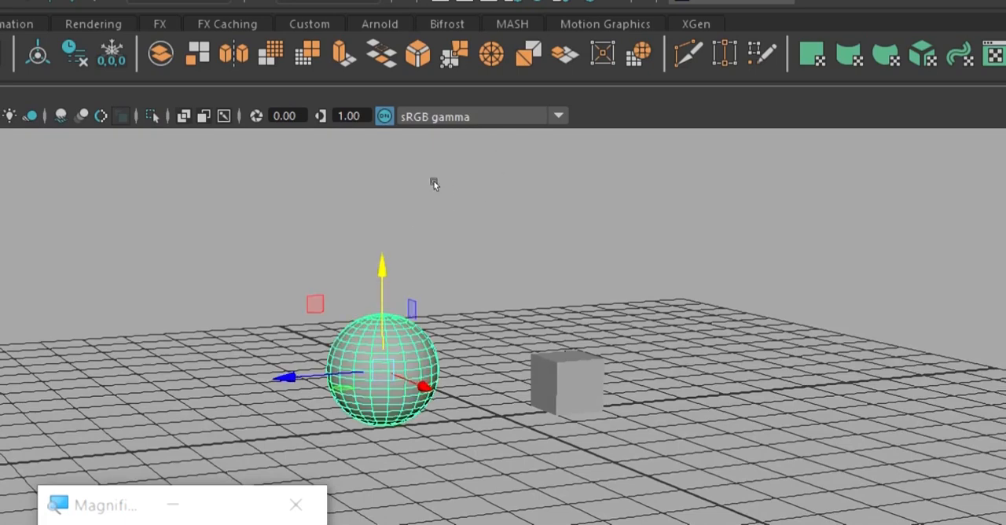
left_click(524, 208)
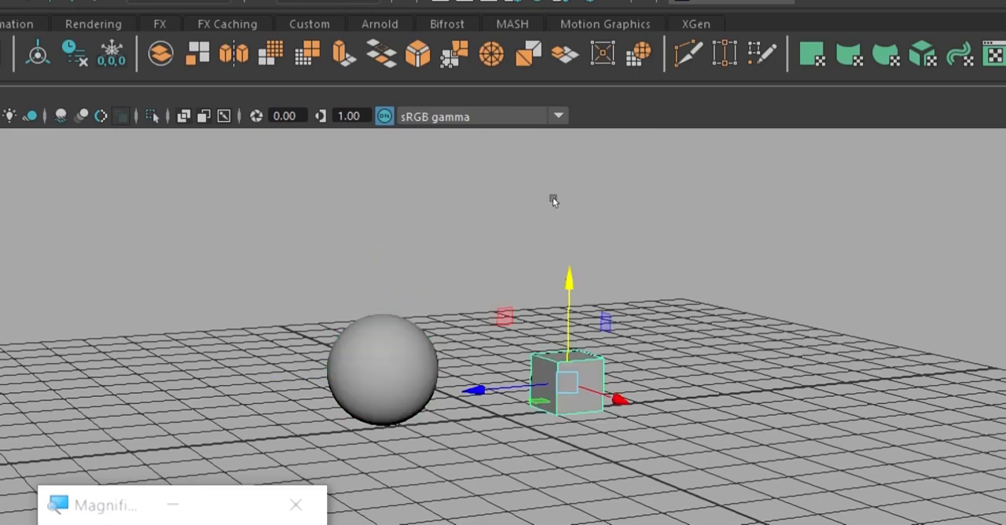
mouse_move(555, 224)
left_mouse_down("alt")
mouse_move(533, 226)
mouse_move(532, 216)
mouse_move(563, 218)
left_mouse_up("alt")
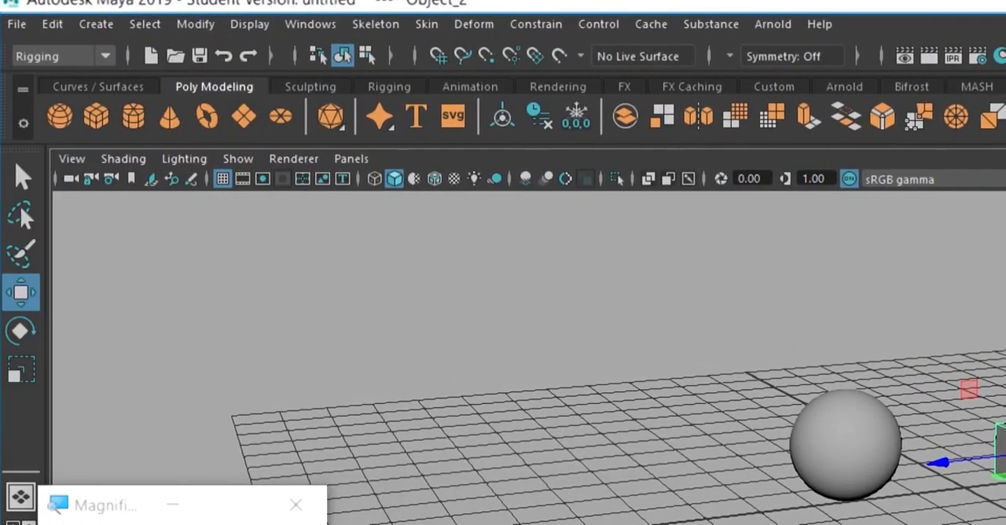
Check that the Rigging menu set is active and examine the available constraint types.
left_click(22, 55)
left_click(22, 55)
left_click(536, 25)
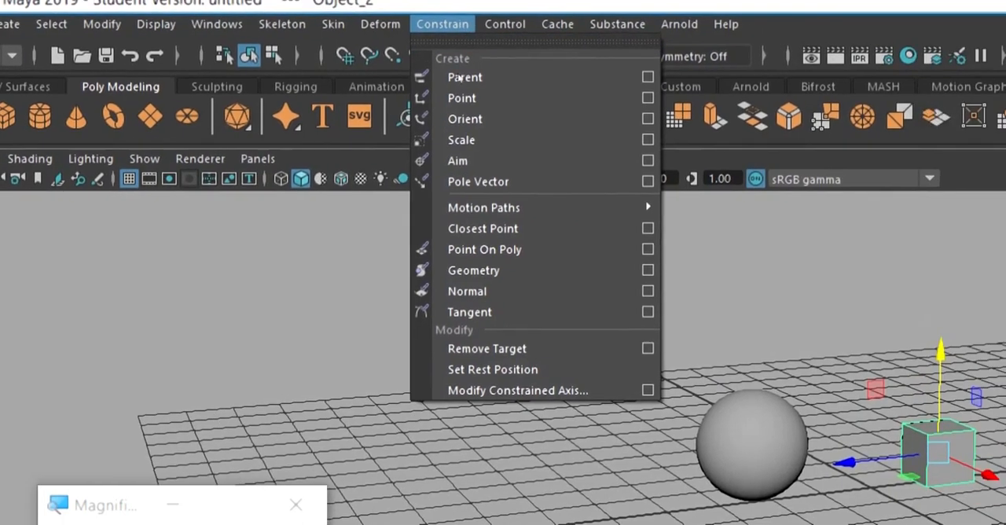
left_click(482, 124)
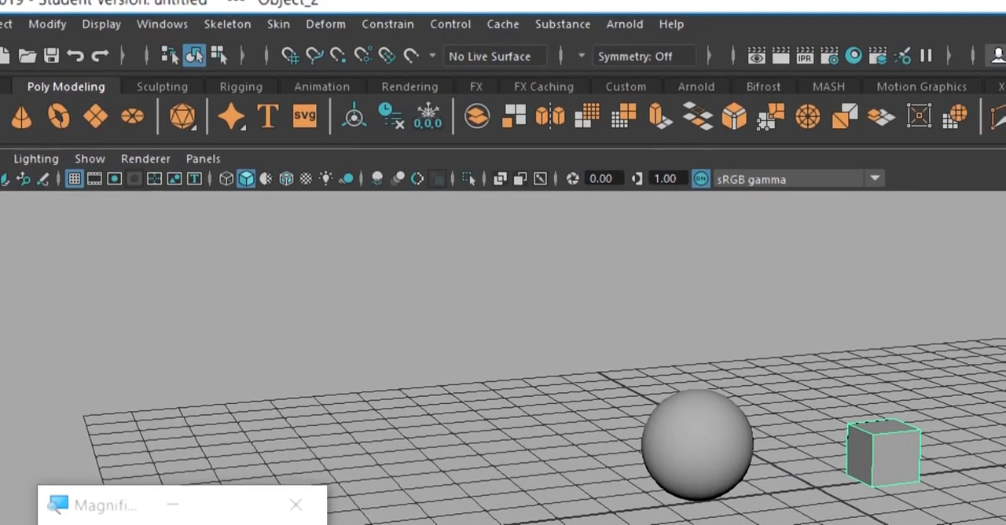
Try different selection orders, ending with the sphere selected first and the cube added last.
key("ctrl+z")
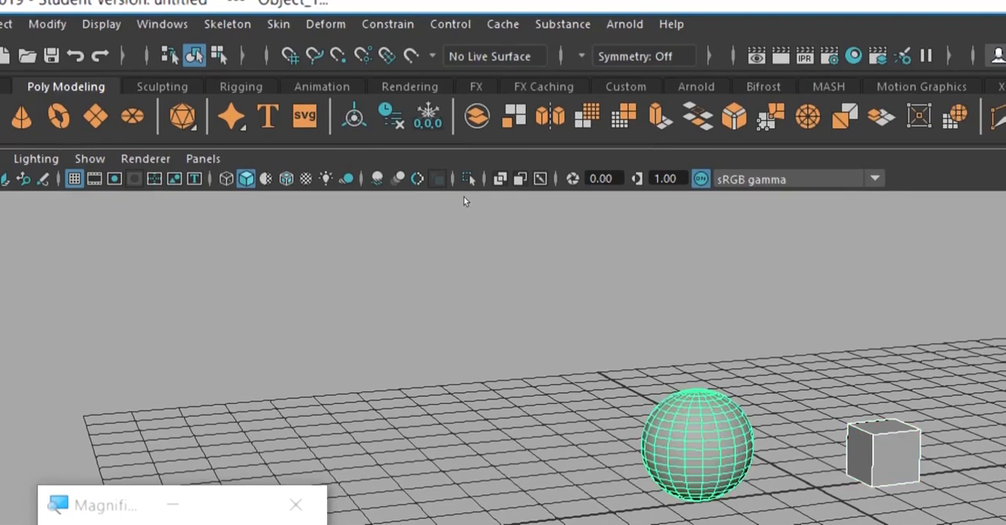
key("ctrl+z")
key("ctrl+z")
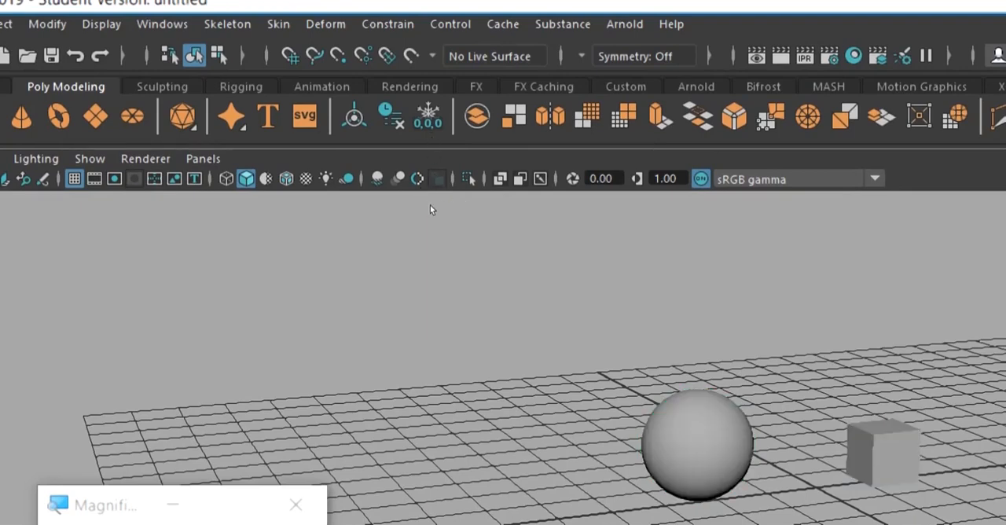
key("ctrl+z")
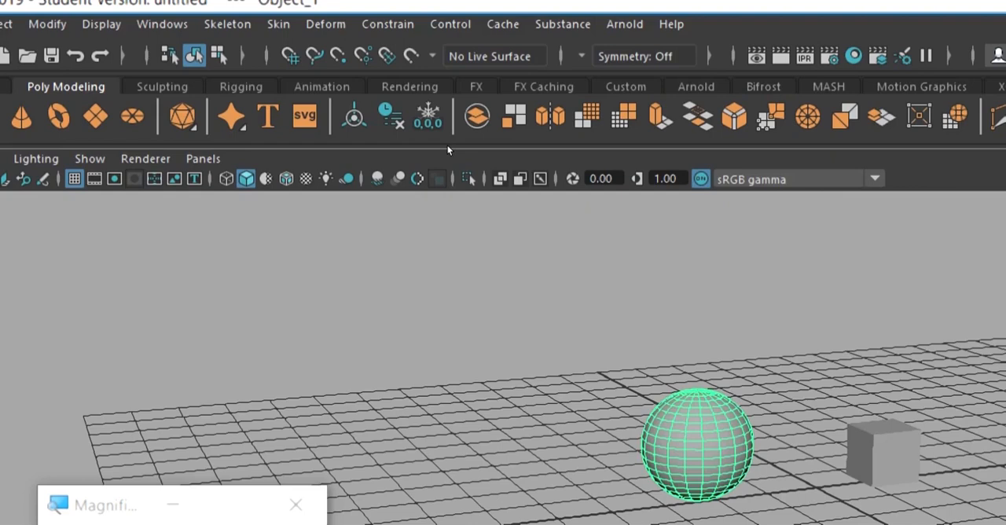
key("ctrl+z")
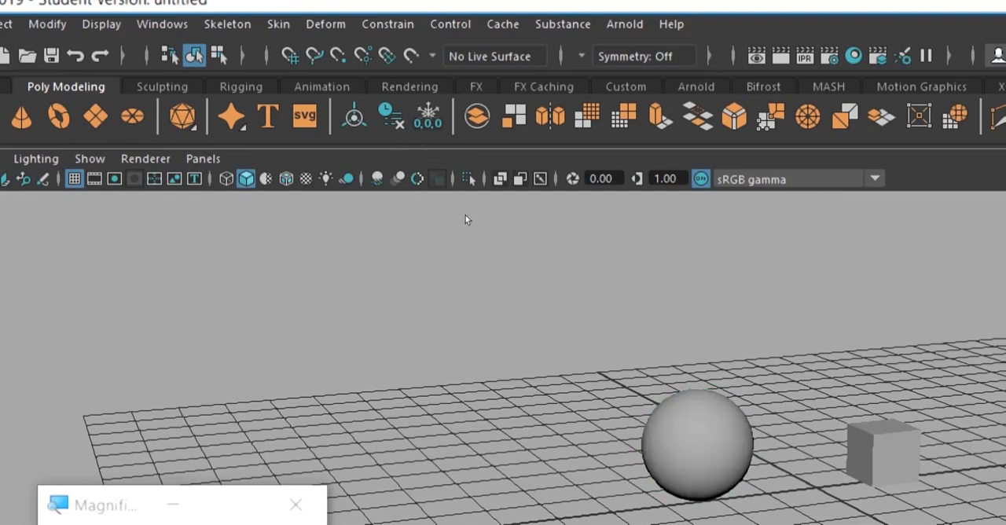
key("ctrl+z")
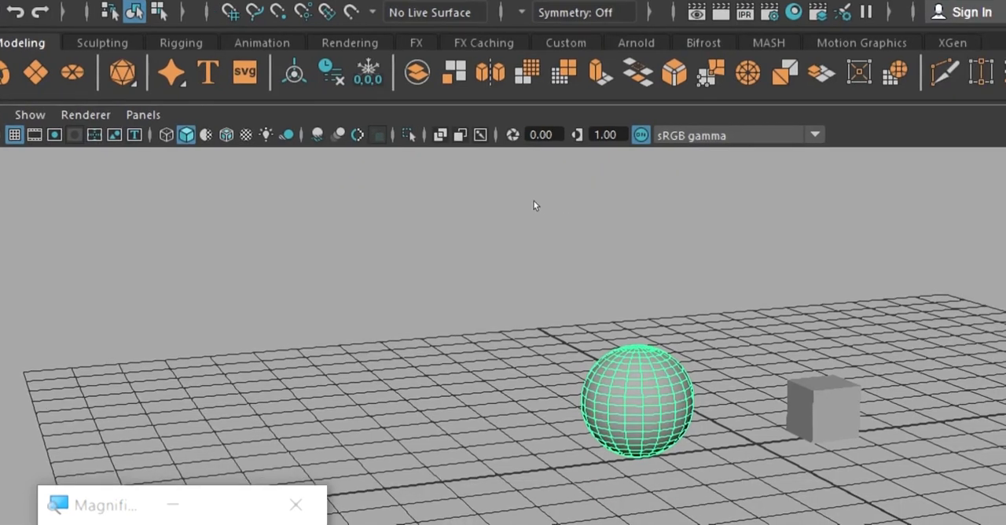
key("ctrl+y")
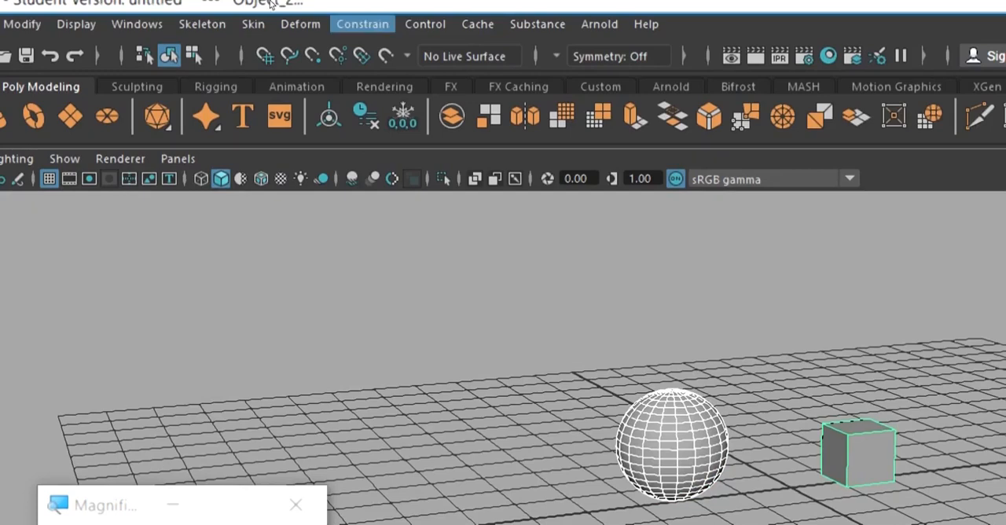
Open the options of the Parent constraint for the selected sphere and cube.
left_click(362, 24)
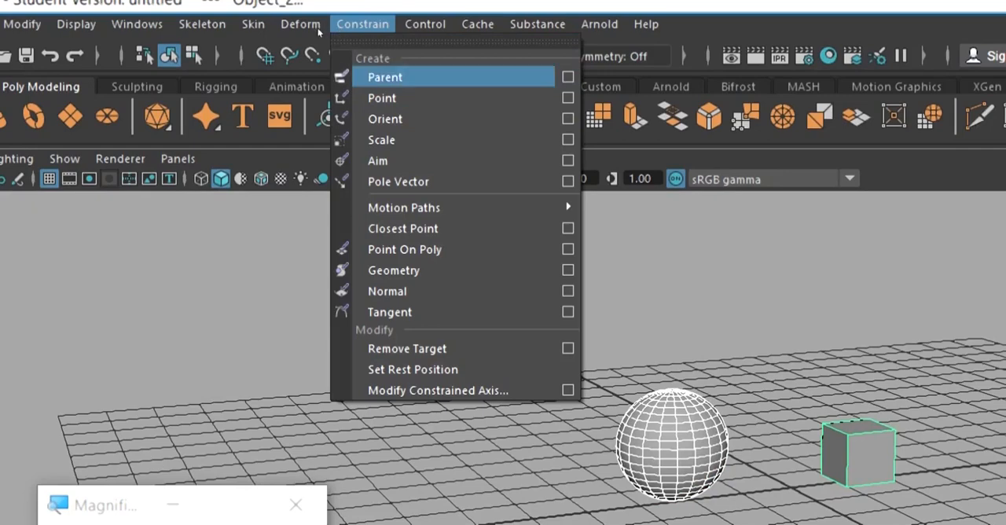
left_click(371, 32)
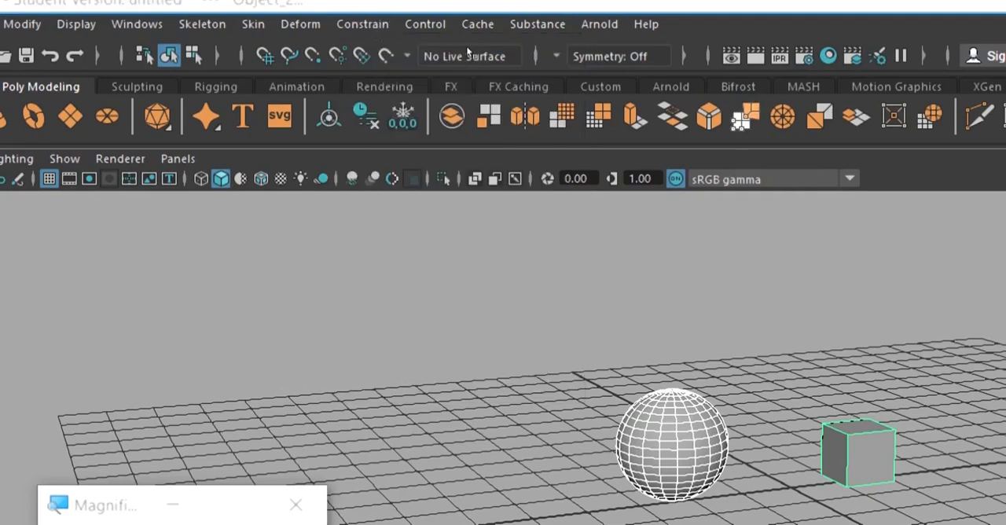
left_click(362, 23)
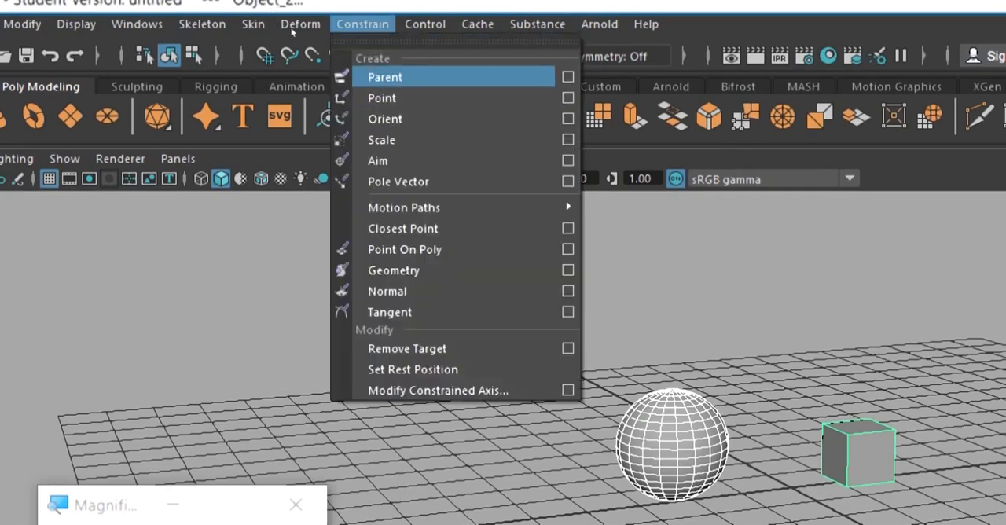
left_click(369, 28)
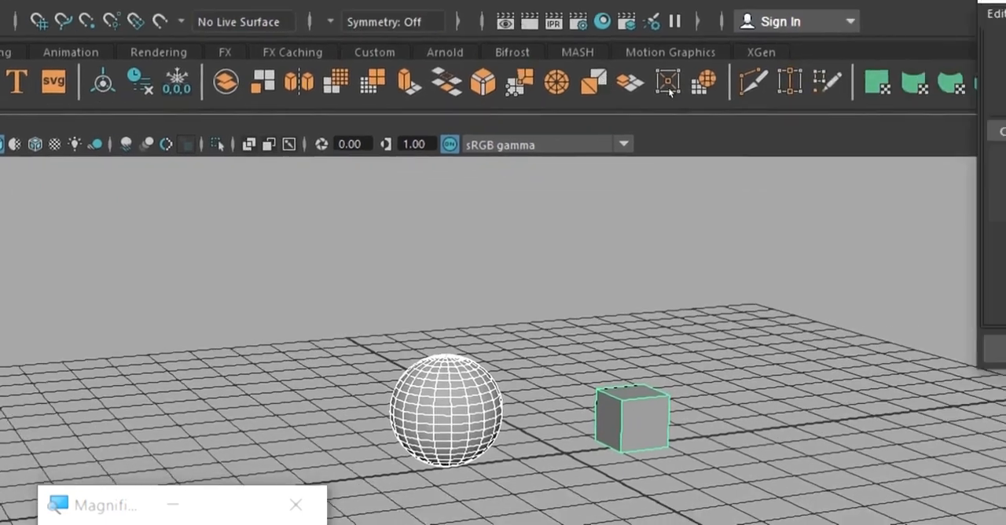
left_click_drag(750, 4, 580, 31)
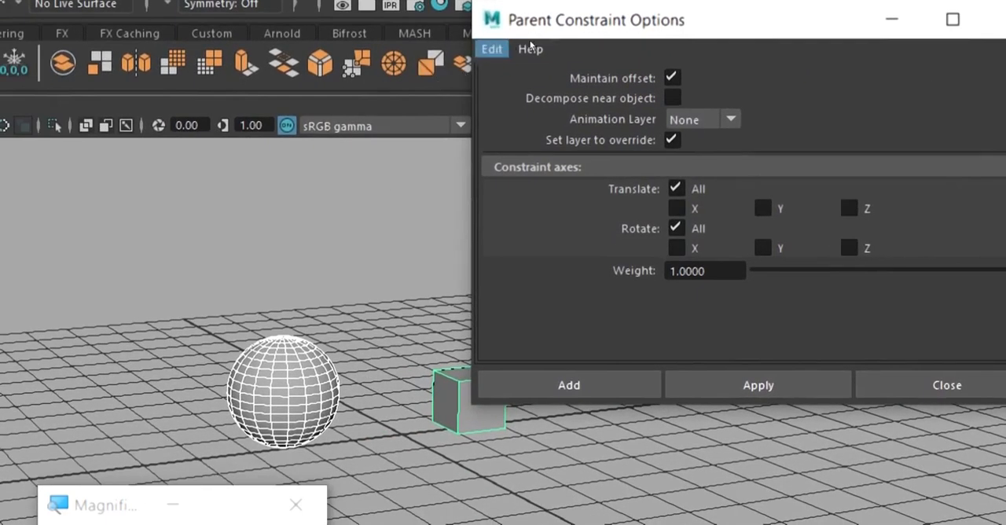
Turn Maintain offset off in the Parent constraint options and switch it on again.
left_click(492, 49)
left_click(537, 68)
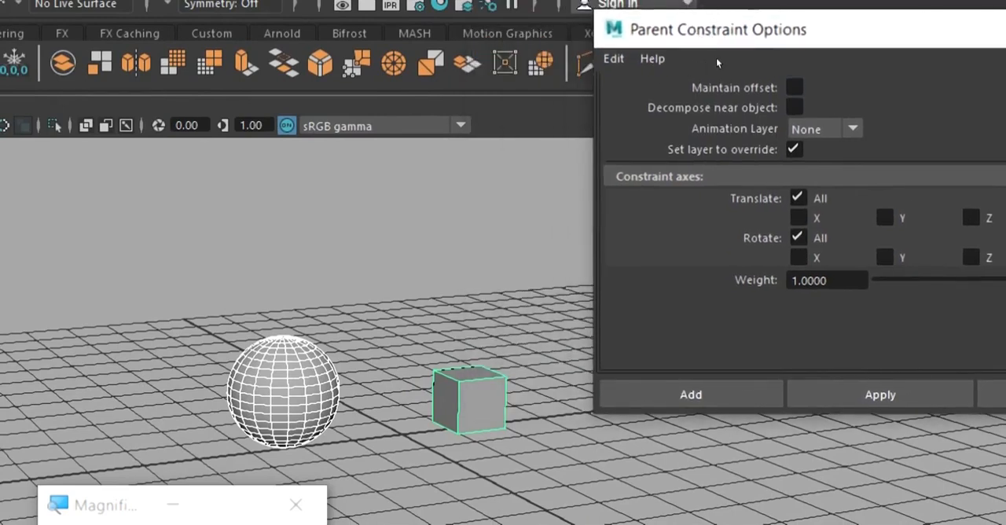
left_click(528, 140)
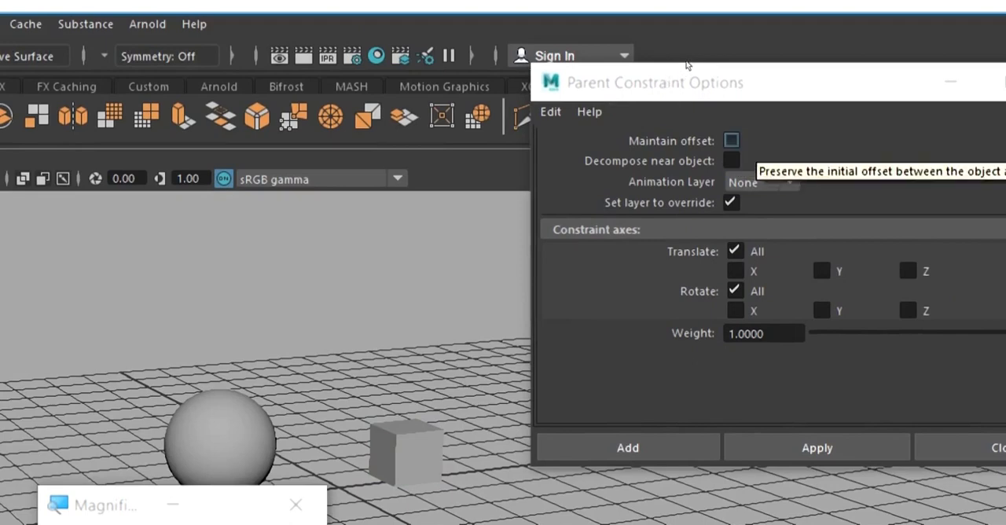
left_click(732, 139)
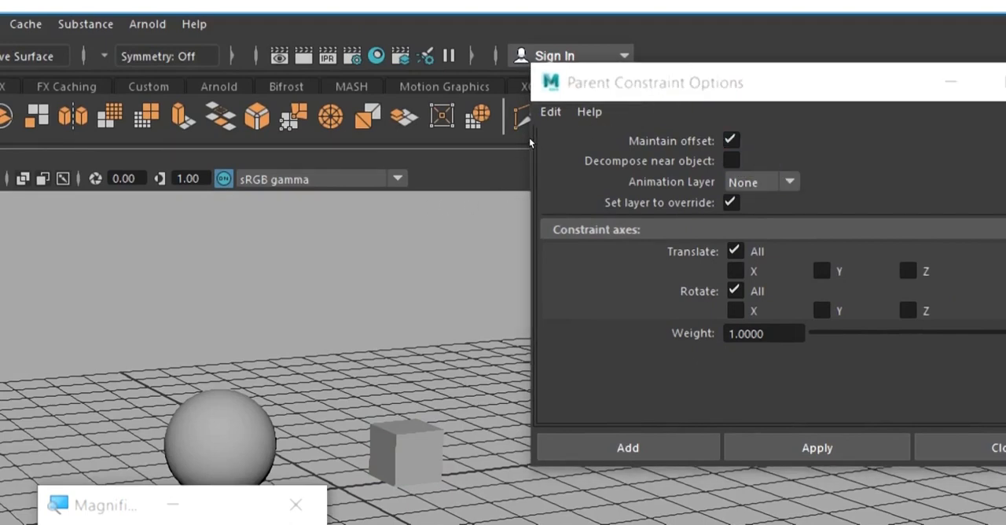
left_click(550, 111)
left_click(596, 153)
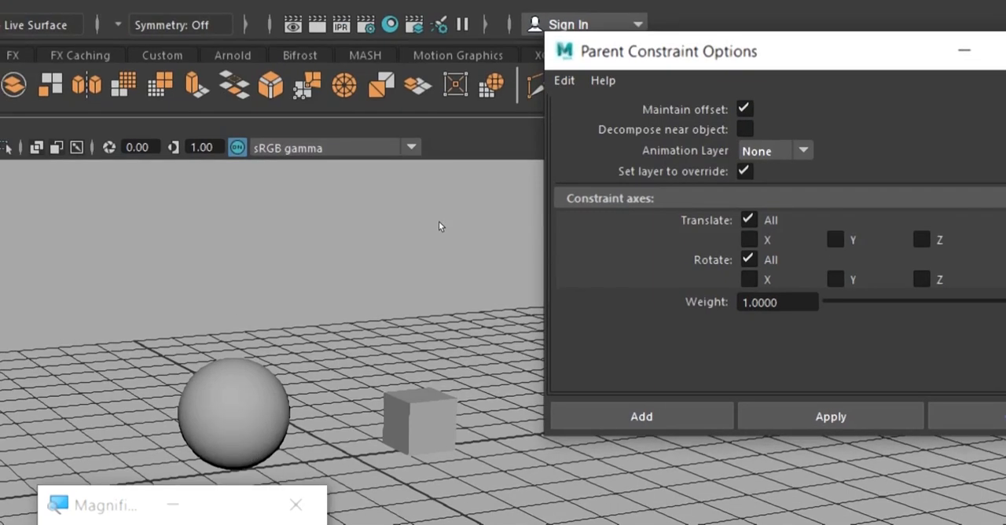
Reselect the sphere and add the cube to the selection, keeping the Parent constraint options open.
left_click(426, 256)
key("ctrl+z")
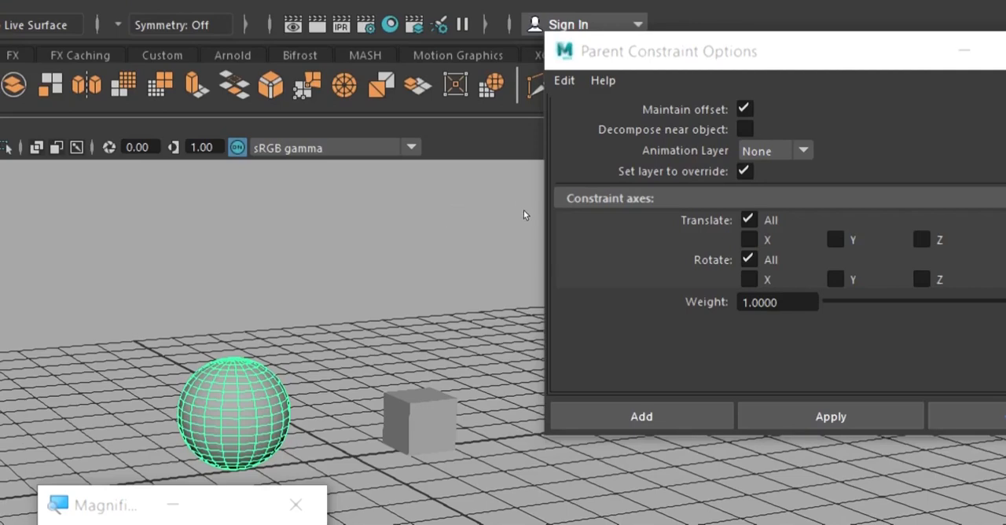
left_click(419, 422, "shift")
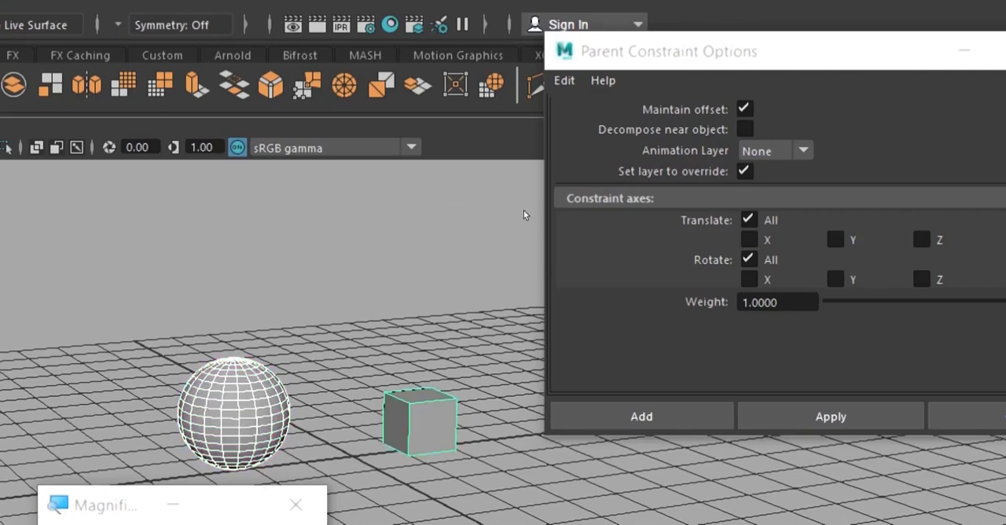
left_click(729, 43)
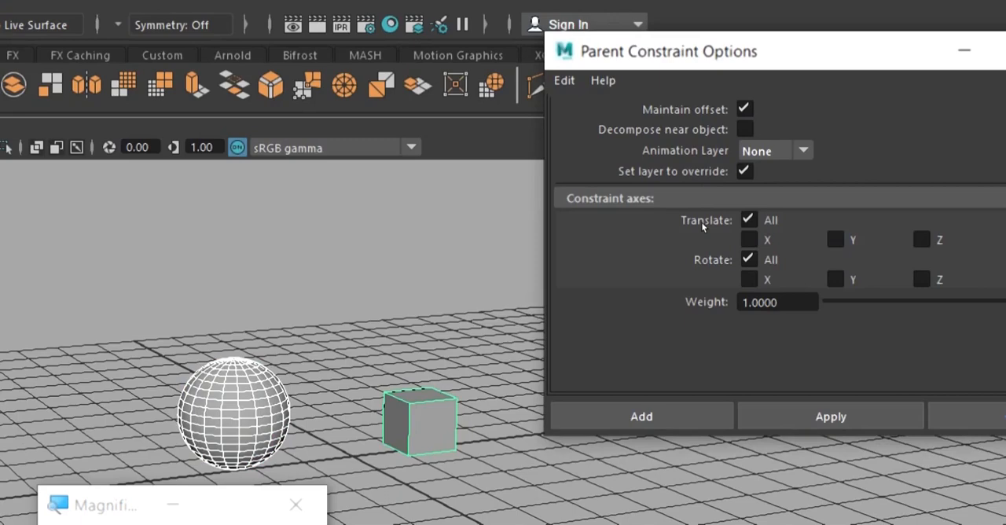
Apply the Parent constraint with Maintain offset on to the cube, close its options and select the sphere.
left_click(830, 417)
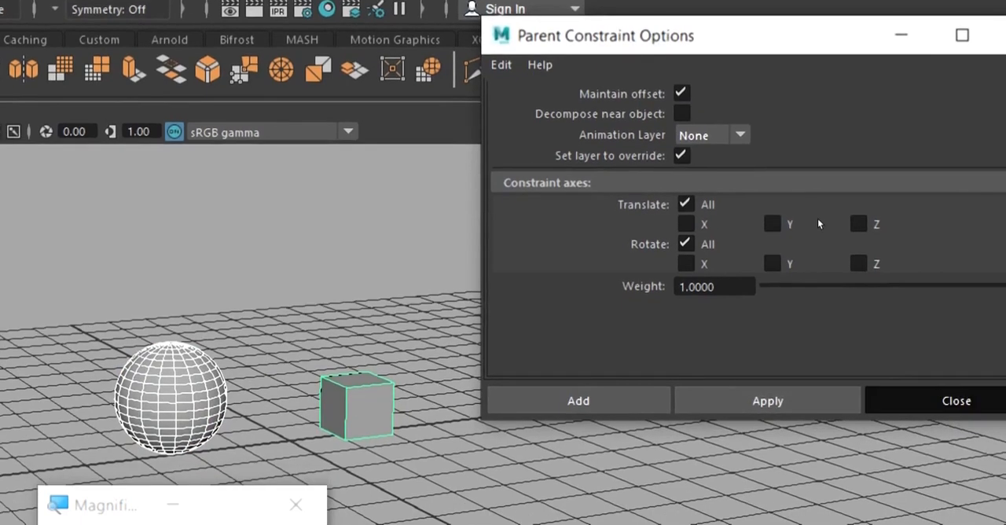
left_click(957, 401)
left_click(504, 340)
left_click(187, 391)
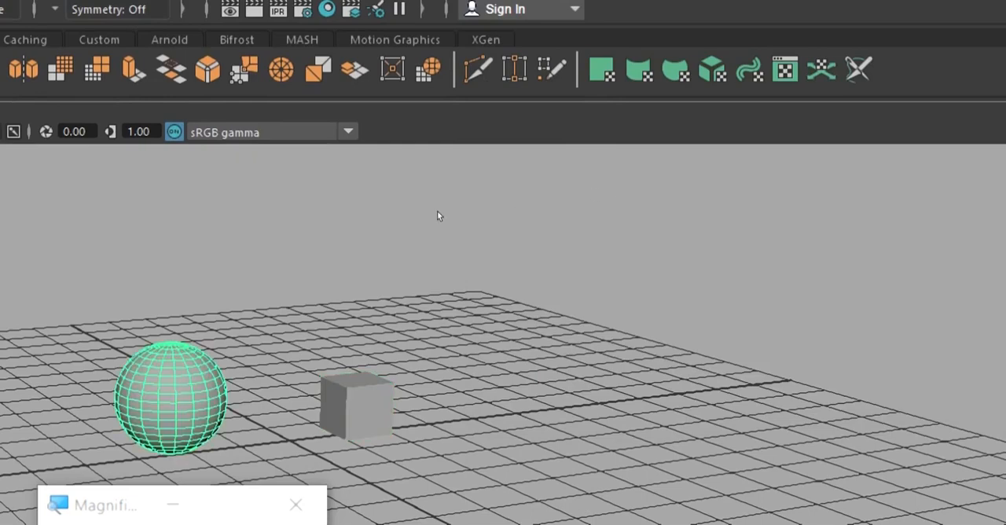
Try raising the driving sphere along its vertical axis twice to test the constraint, undoing each move.
left_click(409, 402)
left_click(377, 405)
left_click(172, 399)
key("w")
left_click_drag(170, 296, 170, 181)
key("ctrl+z")
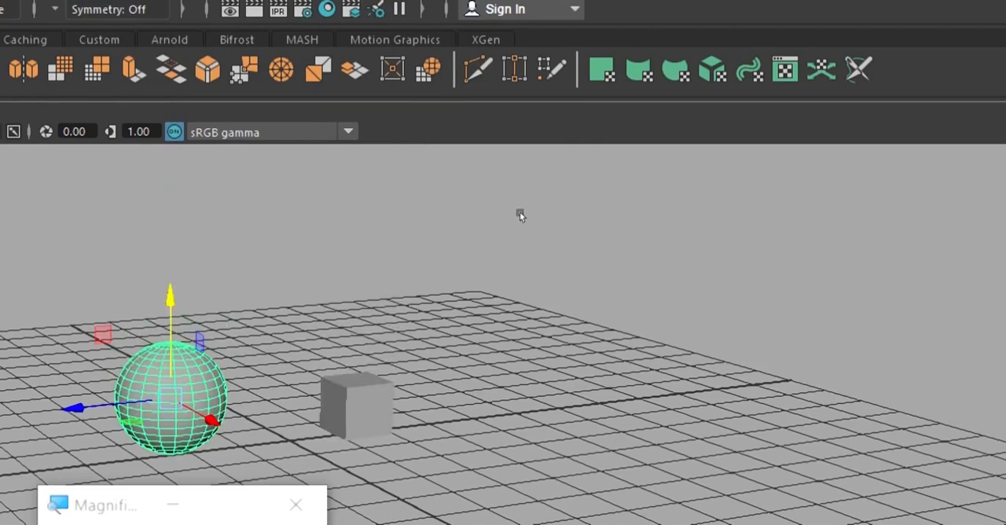
left_click(356, 404)
left_click(171, 399)
left_click_drag(170, 330, 170, 266)
key("ctrl+z")
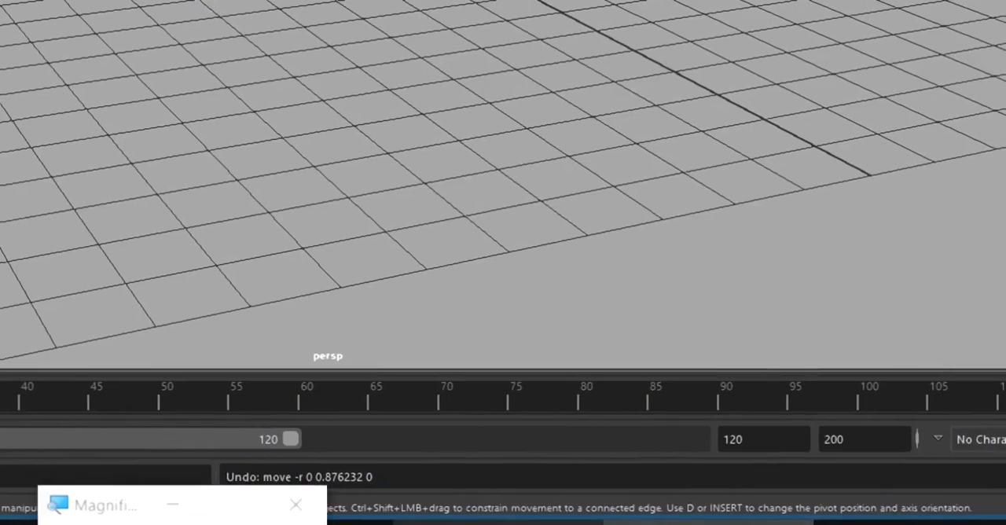
Switch to the Maya scene with the torus hierarchy and walk the selection between the parent torus and its child cube.
mouse_move(499, 521)
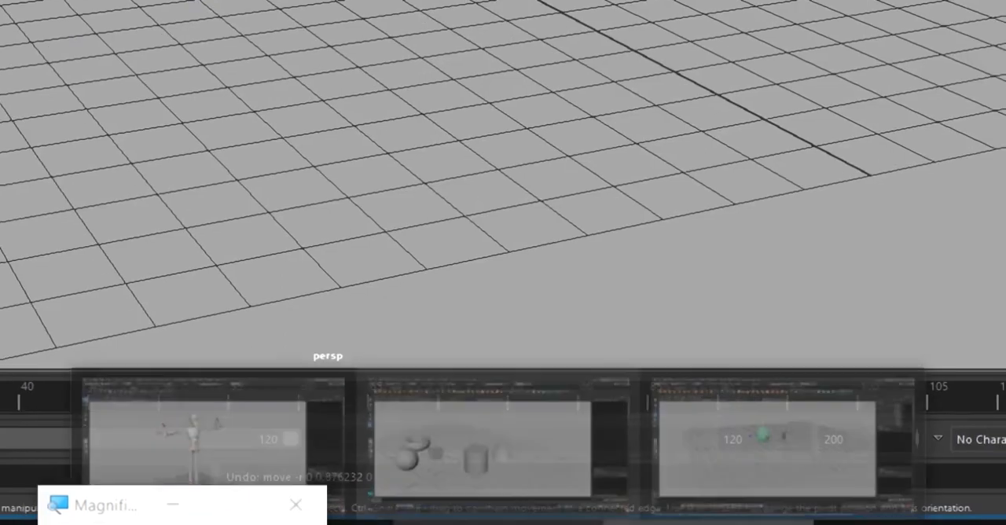
left_click(489, 460)
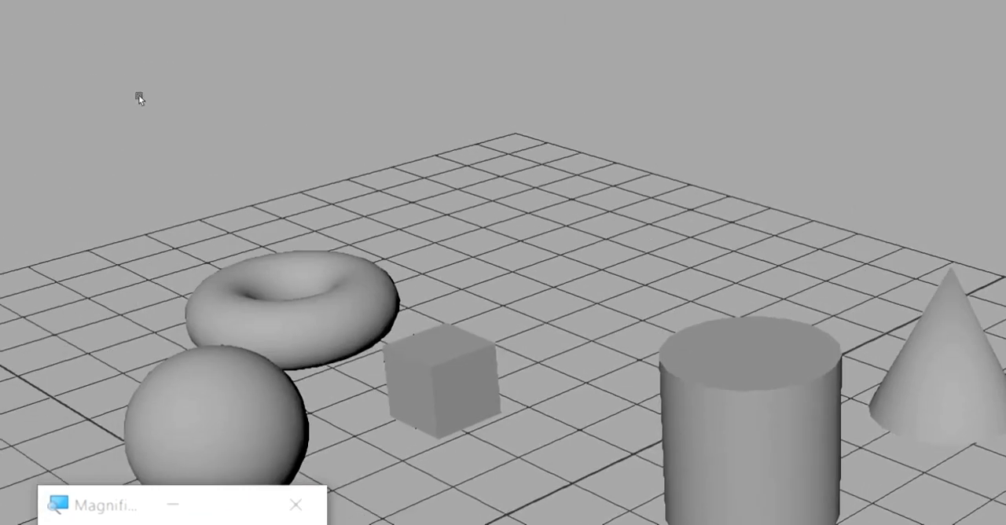
left_click(206, 250)
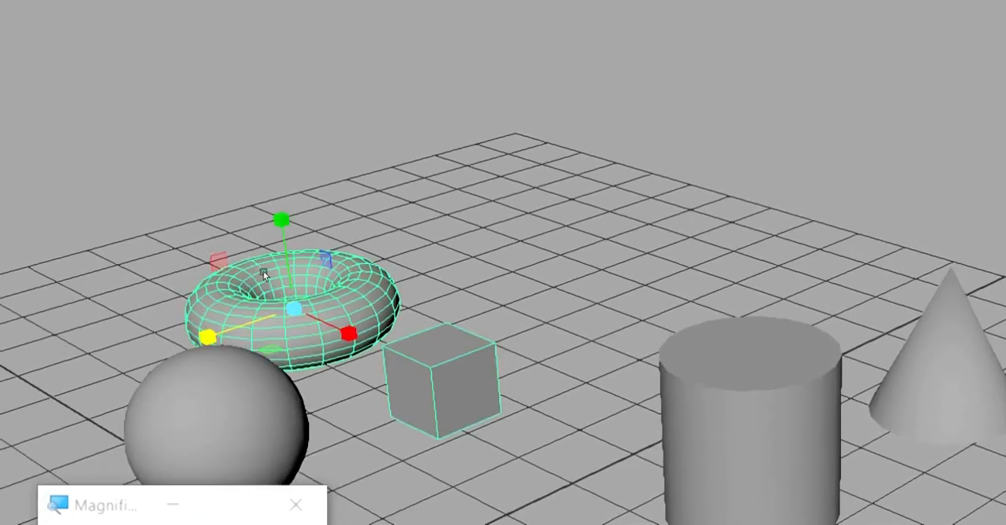
key("ctrl+z")
key("ctrl+z")
key("ctrl+z")
key("w")
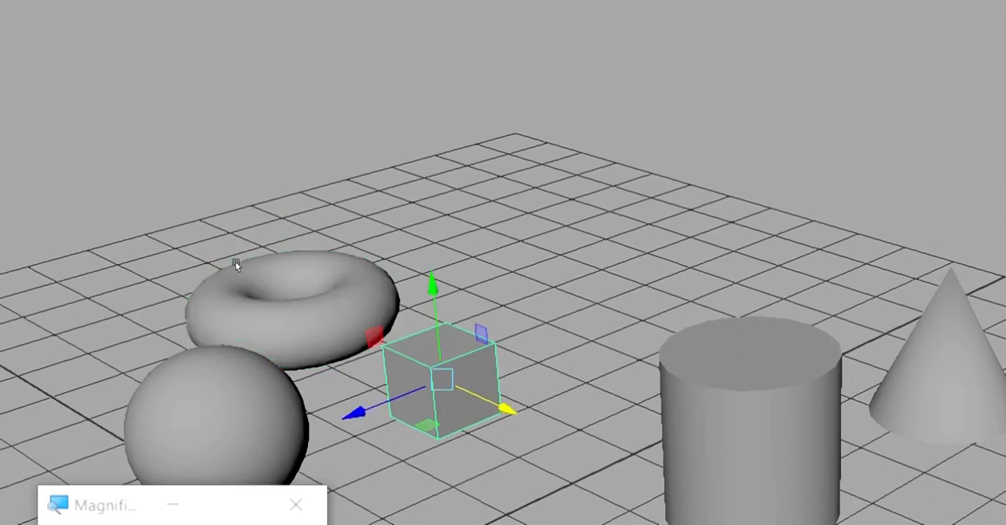
key("Up")
key("Down")
key("Up")
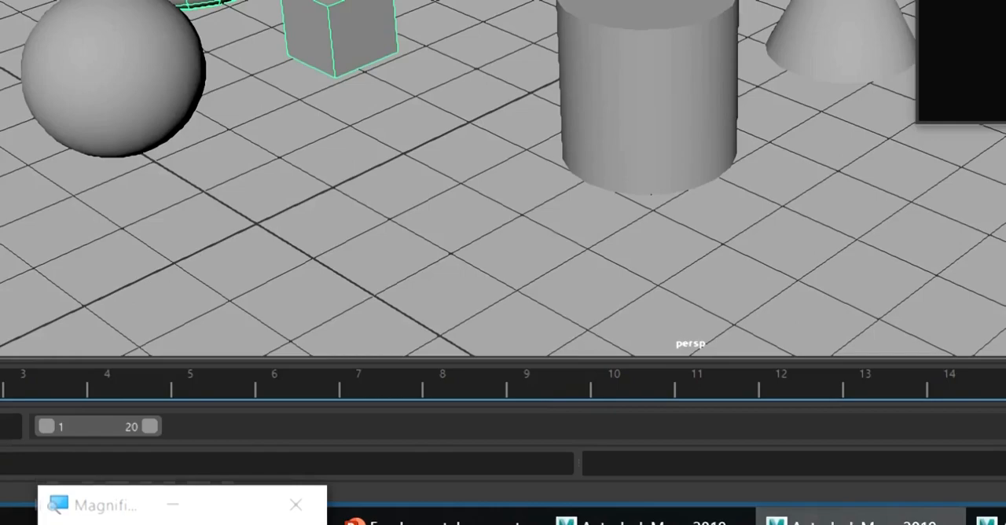
Return to the constraint scene and check whether the selection can be walked from the sphere to the cube.
left_click(641, 522)
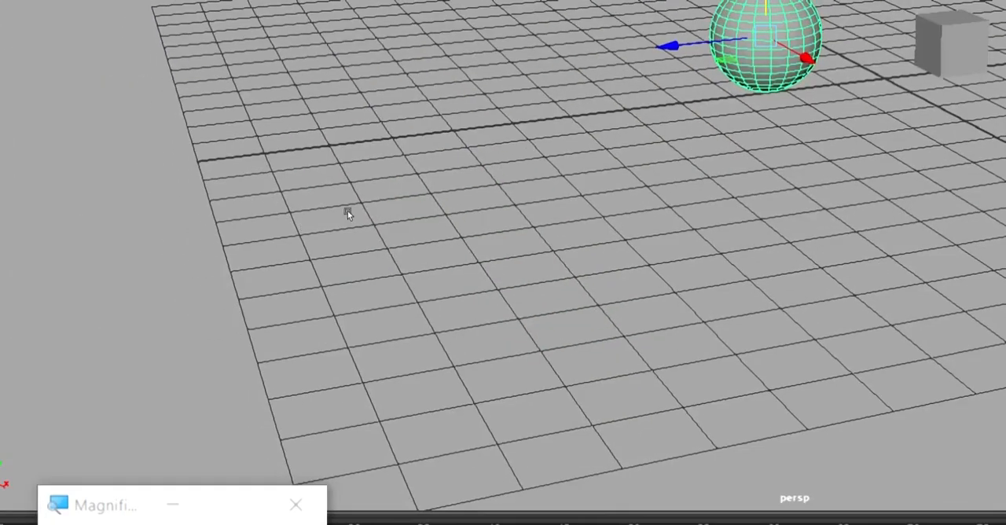
key("Right")
key("Left")
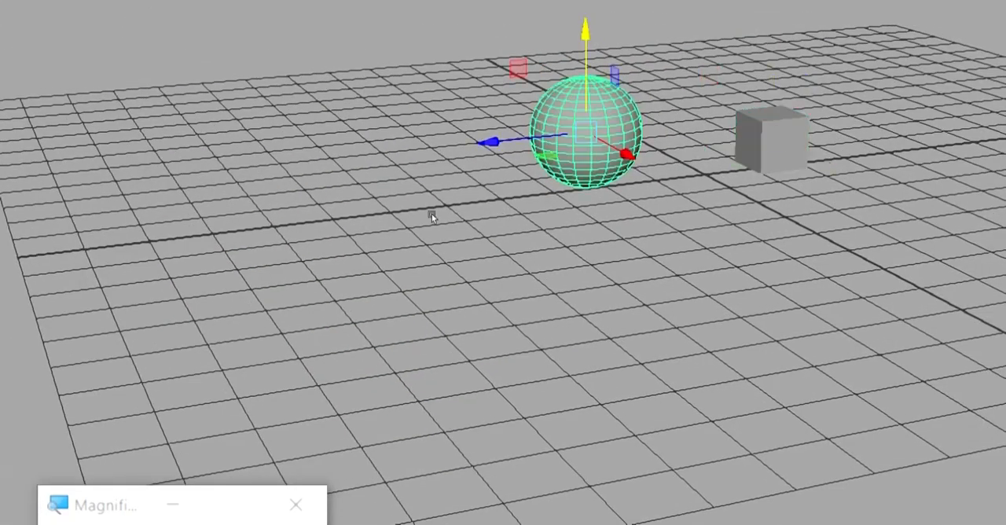
key("Right")
key("Left")
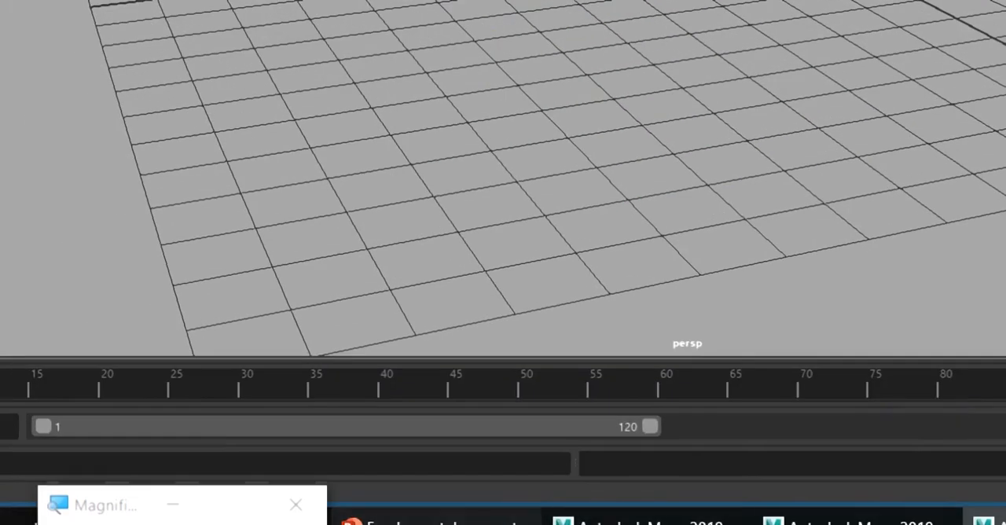
Switch to the Constrains slide and highlight "Translate and Rotate" in the Parent Constraint row.
left_click(440, 521)
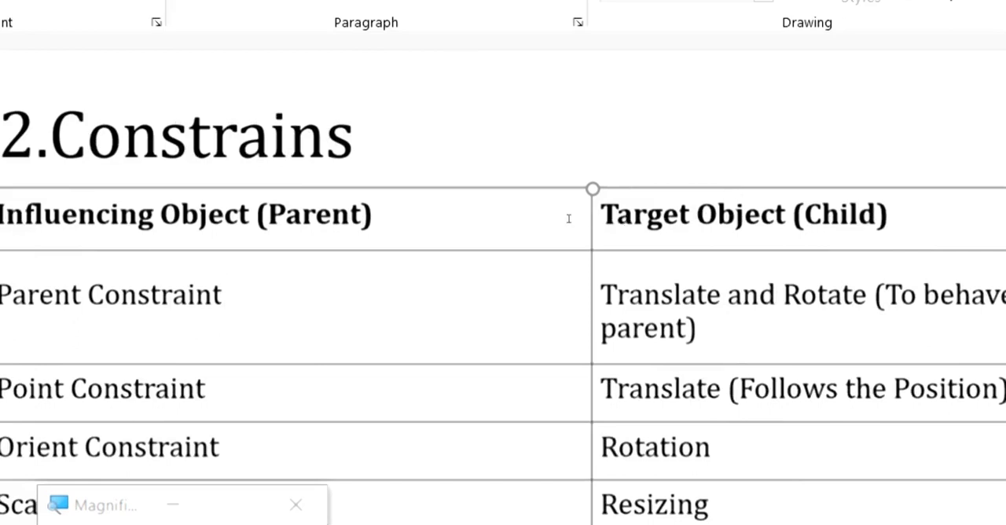
left_click_drag(568, 218, 692, 236)
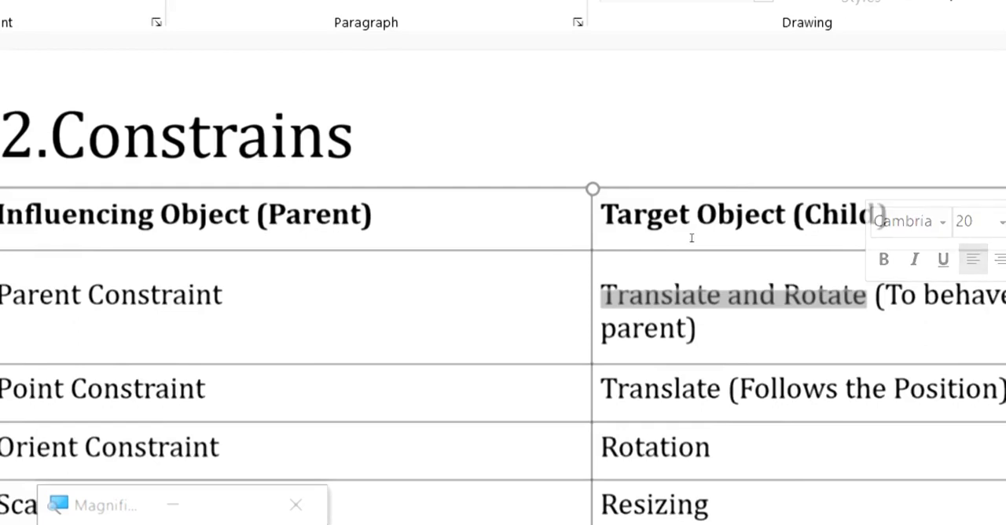
key("Down")
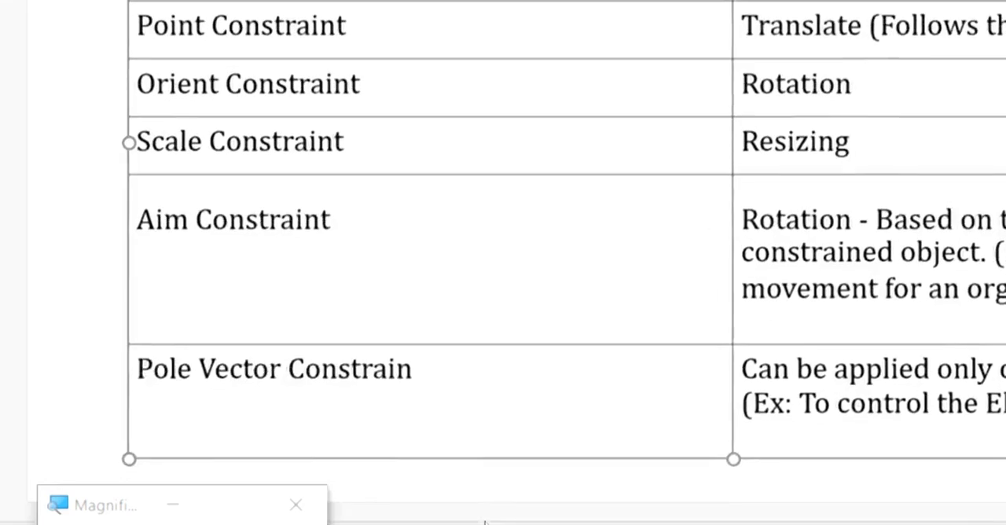
Return to the torus hierarchy scene and examine how Parent_2 and Child_1 are linked in the Hypergraph Hierarchy.
left_click(684, 516)
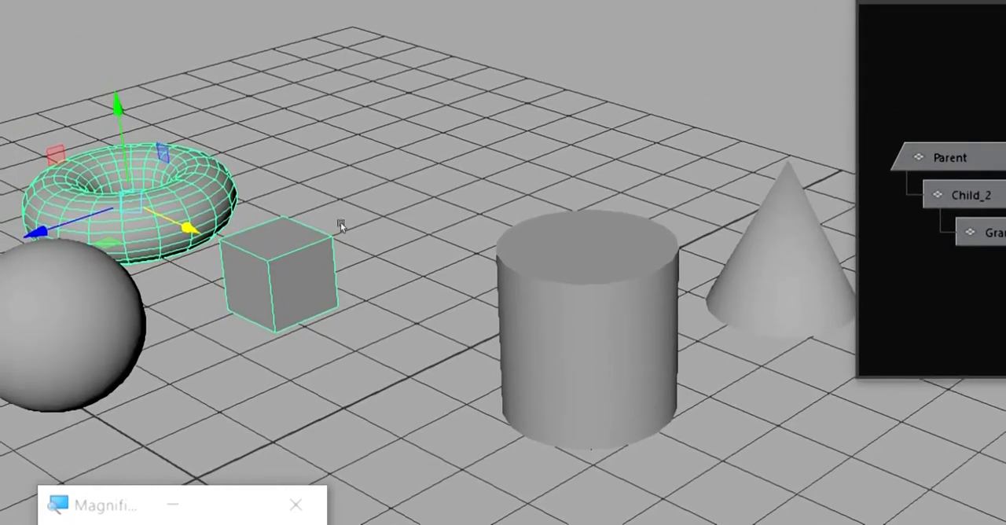
left_click(340, 222)
left_click(188, 248)
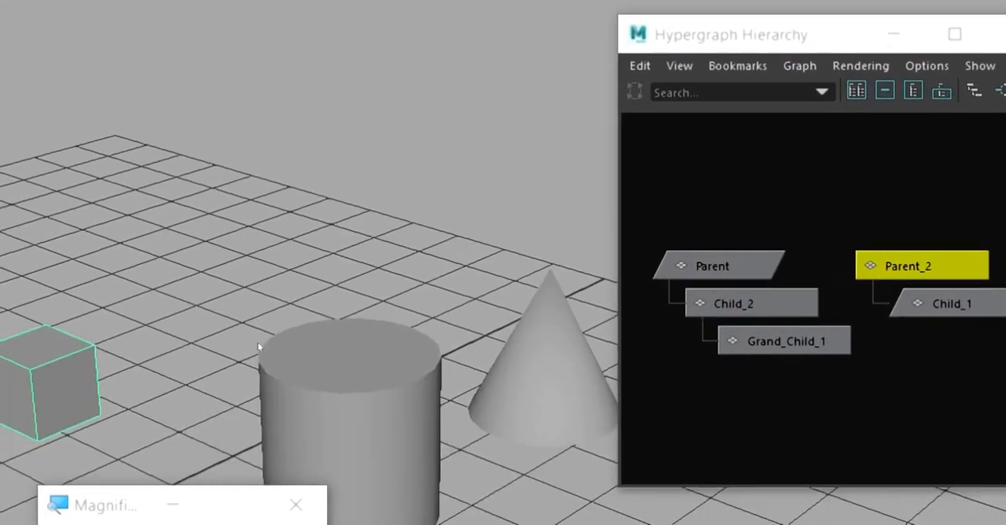
key("Down")
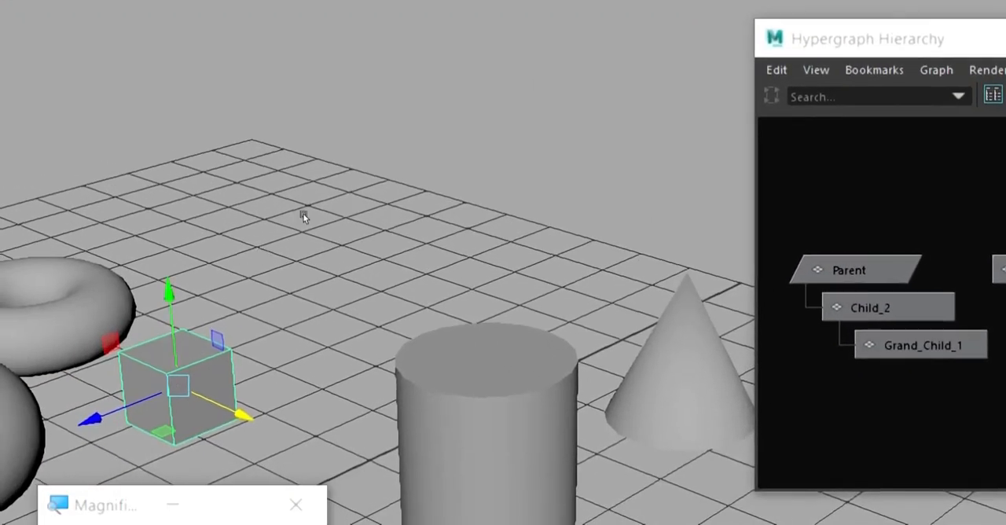
left_click(269, 272)
key("ctrl+z")
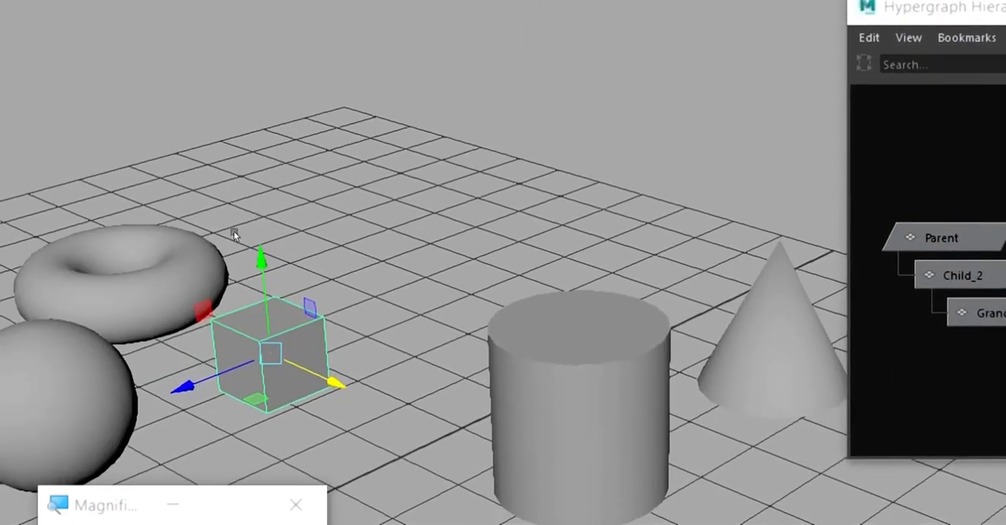
Alternate the selection between the child cube and parent torus, ending on Parent_2 to examine its channels.
key("Up")
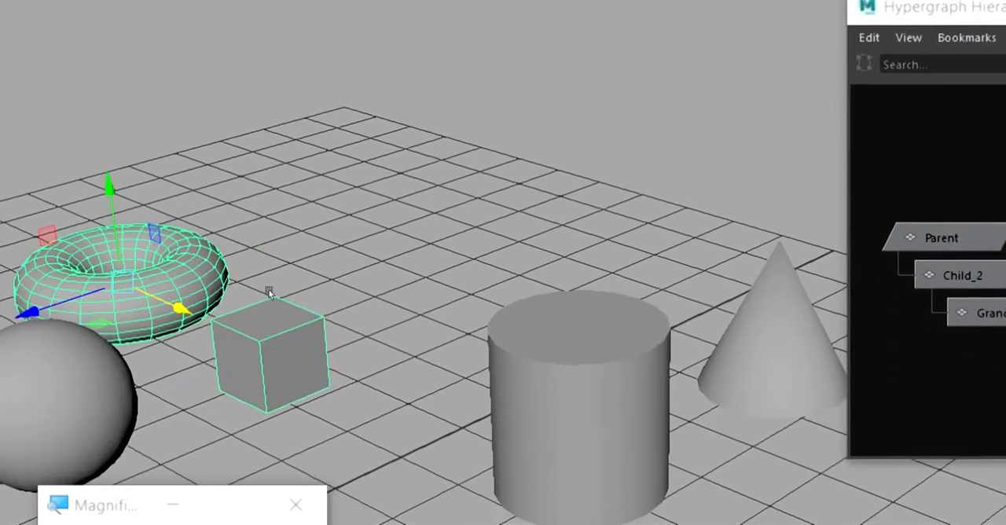
key("Down")
key("Up")
key("Down")
key("Up")
key("Down")
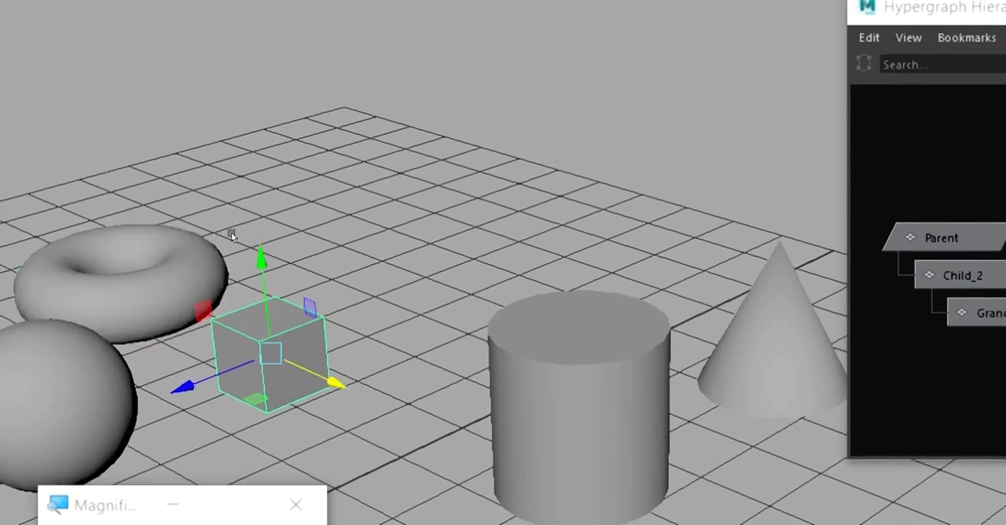
key("Up")
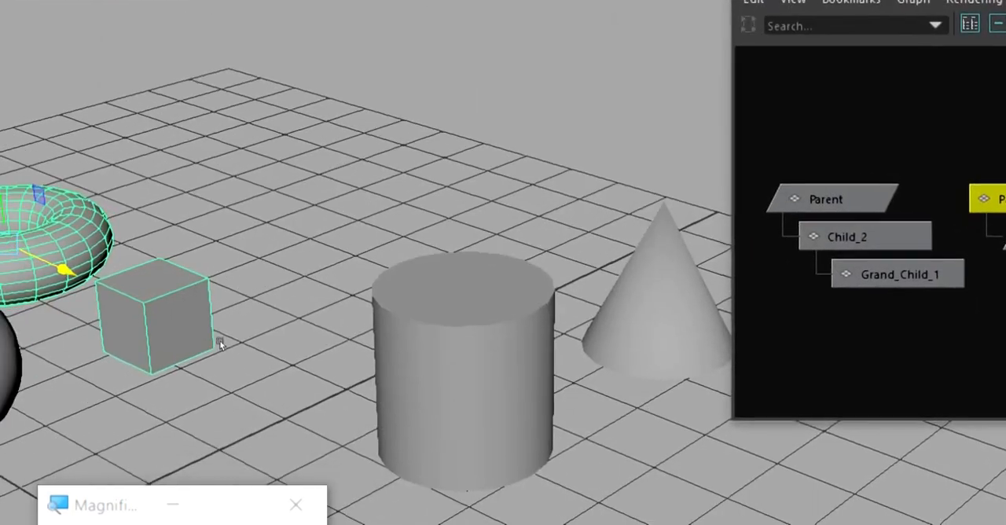
Return to the constraint scene, select the cube and examine its constrained translate and rotate channels.
left_click(215, 339)
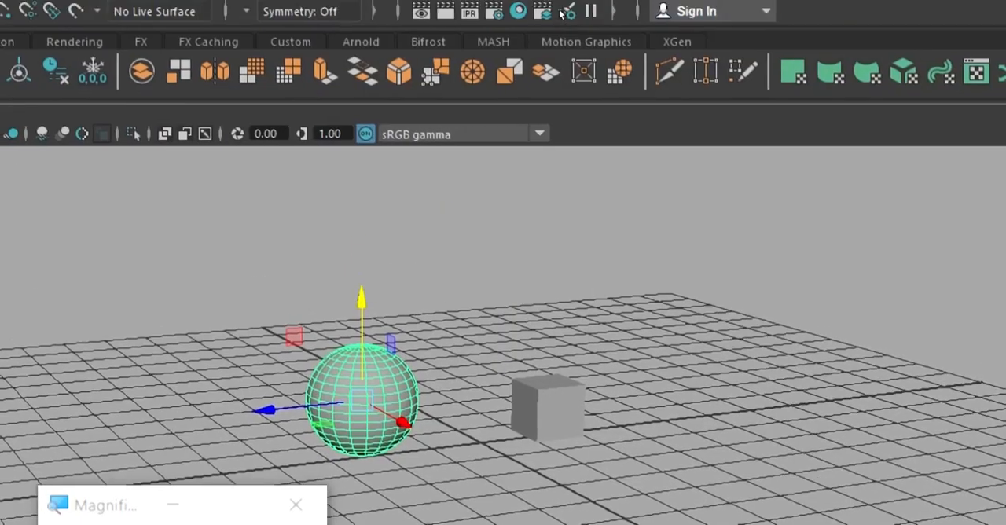
middle_click_drag(530, 169, 513, 184, "alt")
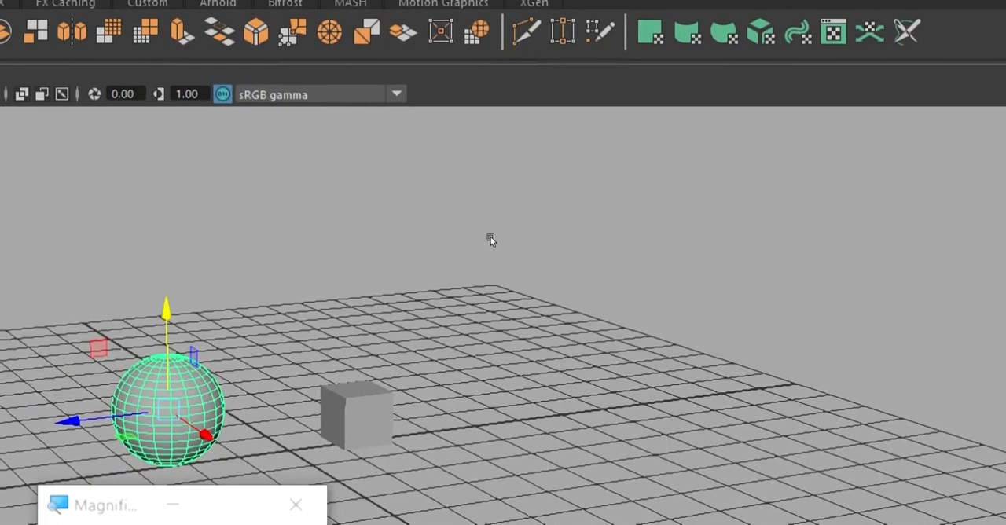
left_click(358, 415)
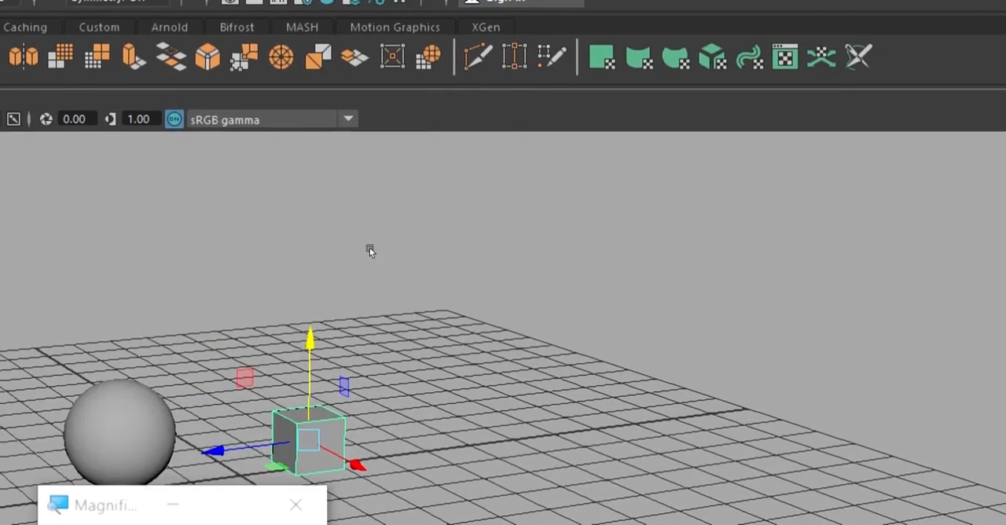
middle_click_drag(572, 236, 755, 202, "alt")
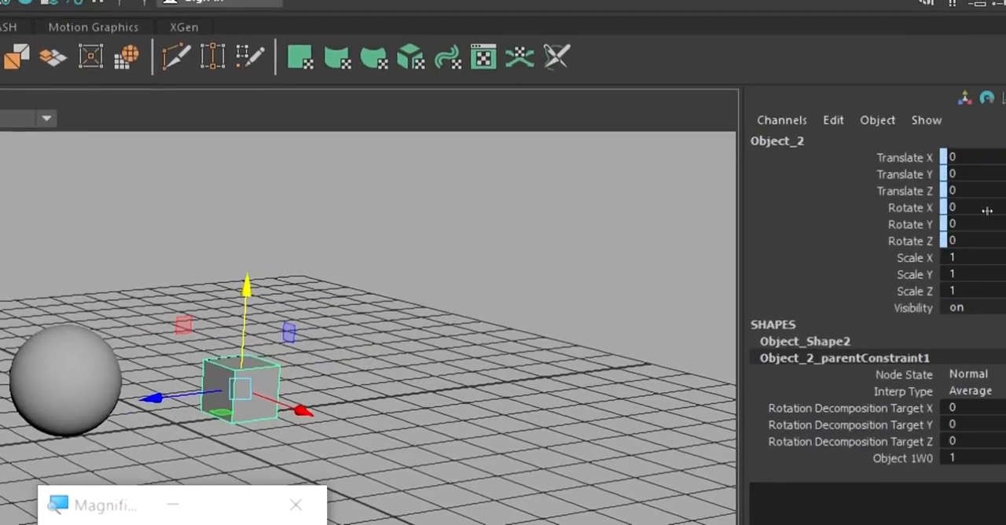
left_click(647, 225)
key("ctrl+z")
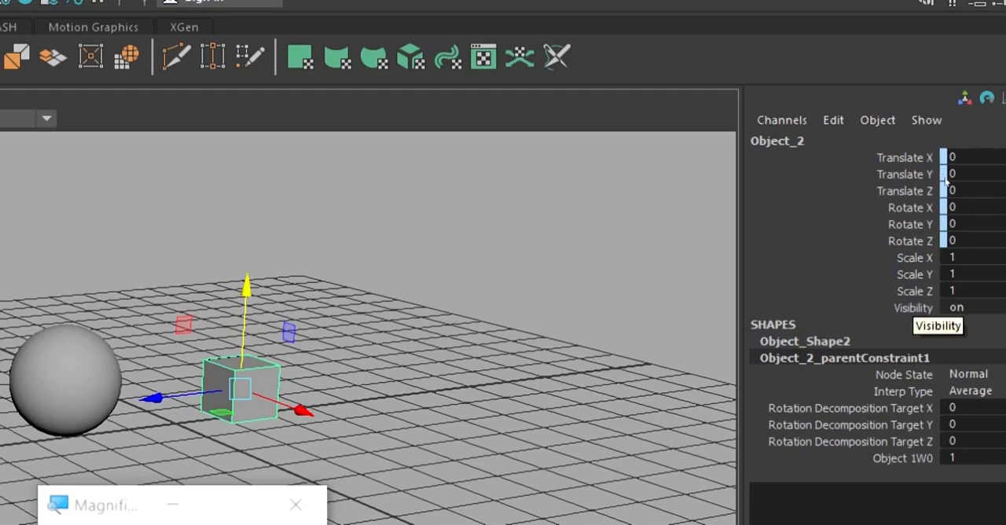
Alternate the selection between the sphere and the constrained cube to compare their channels.
left_click(699, 168)
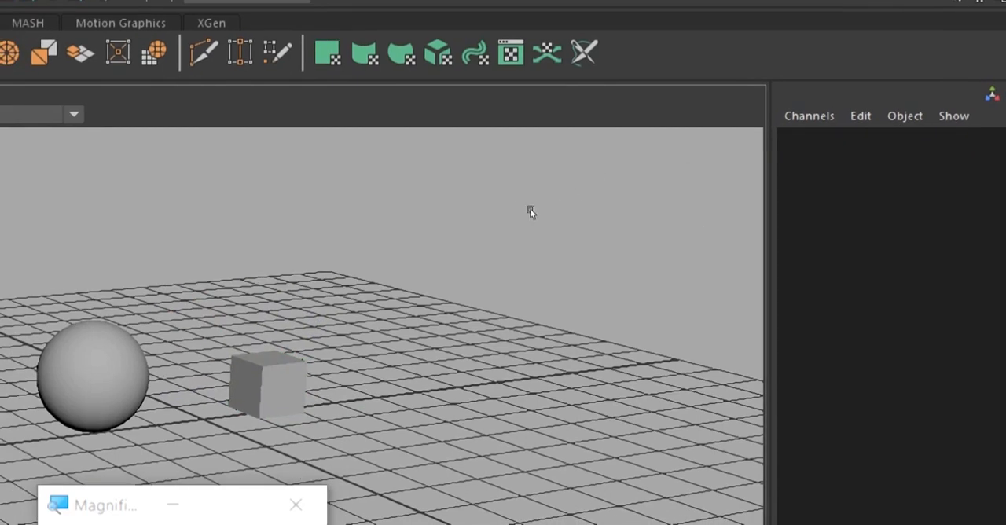
key("ctrl+z")
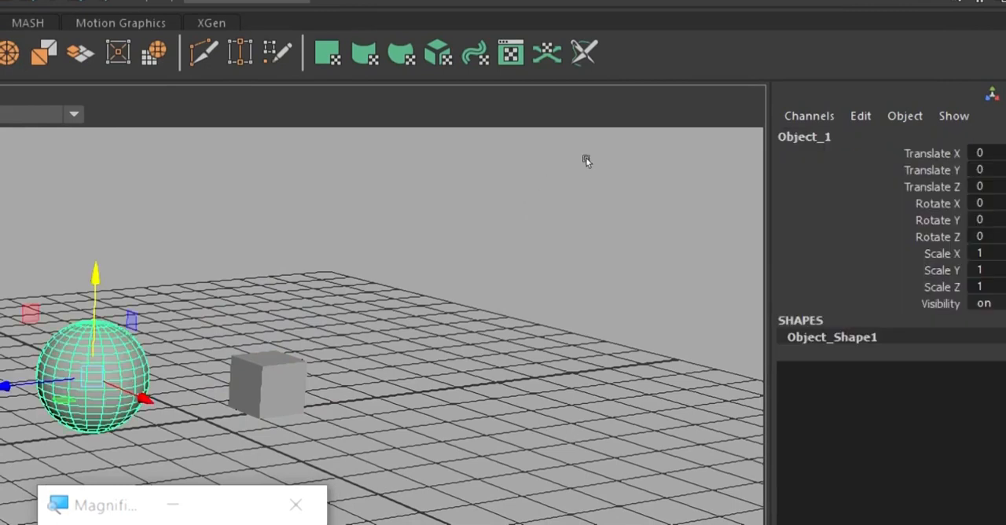
key("shift+z")
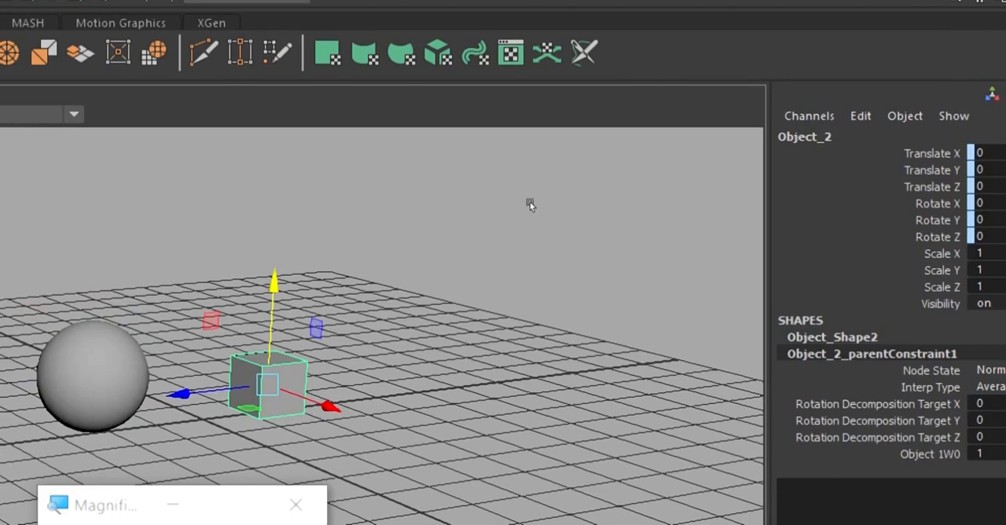
key("ctrl+z")
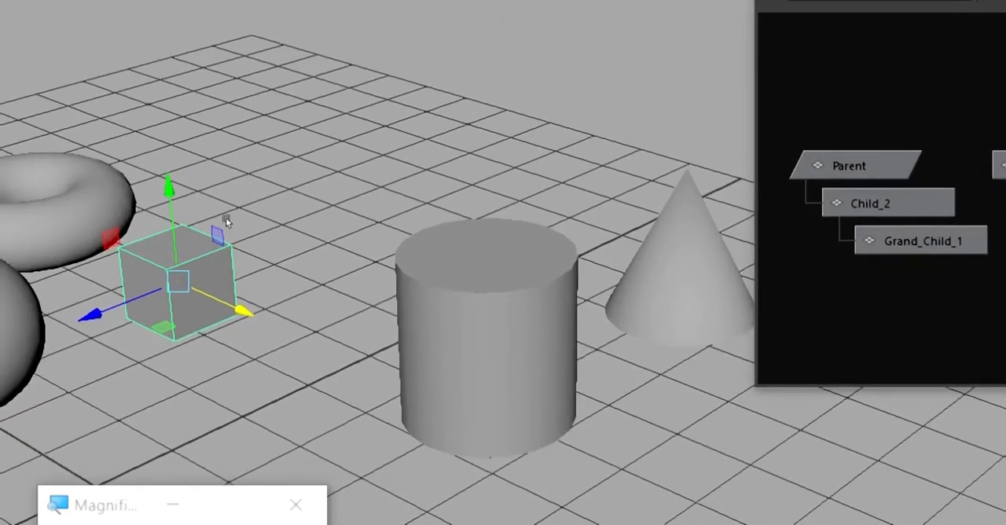
Compare the parent torus's selection in the hierarchy scene with the individually selected cube and sphere in the constraint scene.
left_click(225, 221)
key("Up")
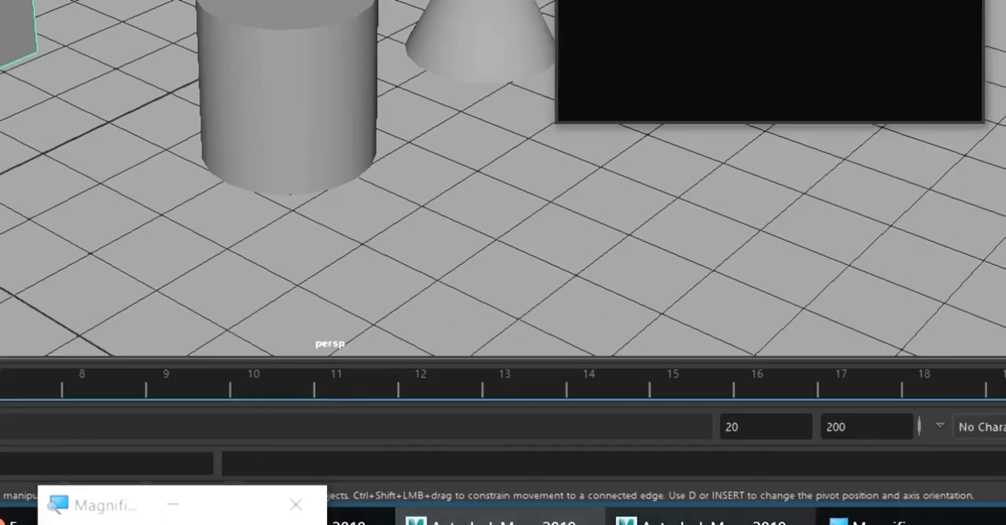
left_click(708, 520)
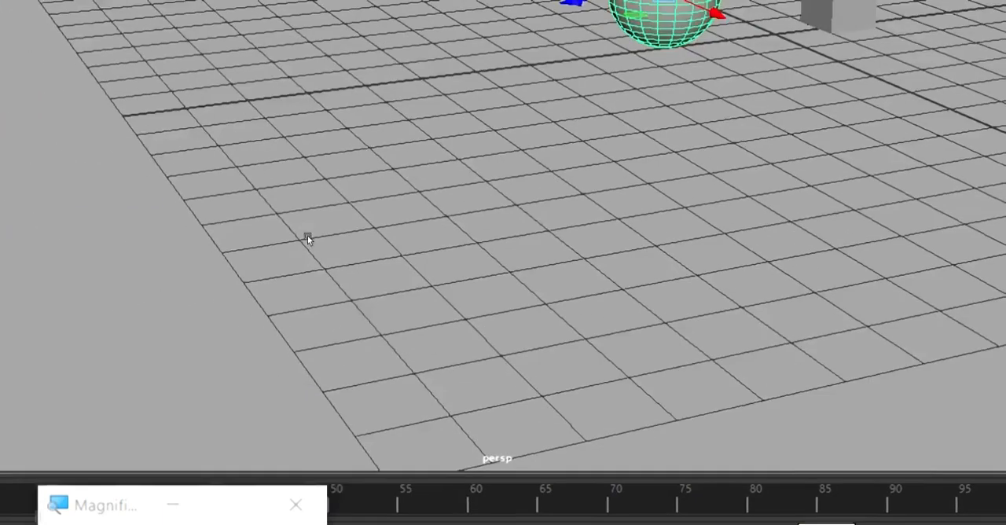
left_click(585, 151)
left_click(531, 203)
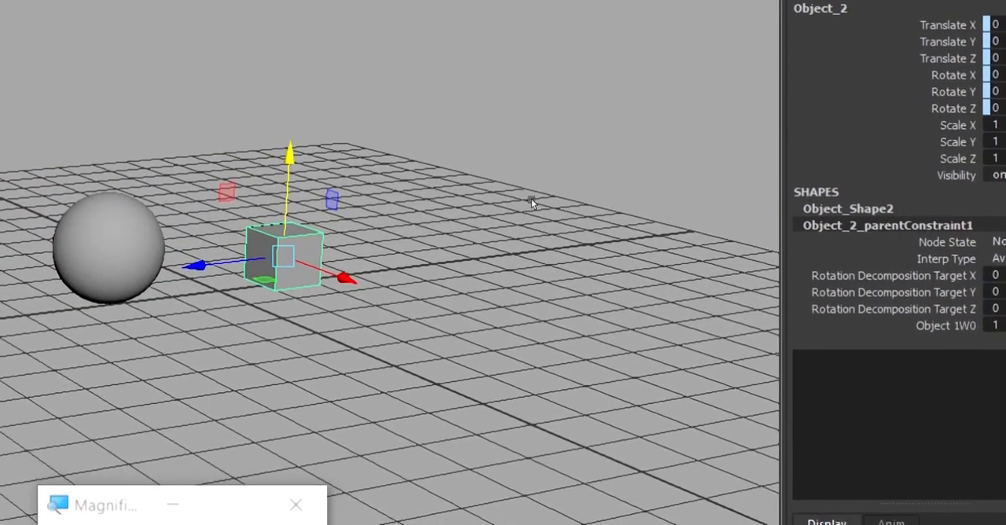
left_click(531, 201)
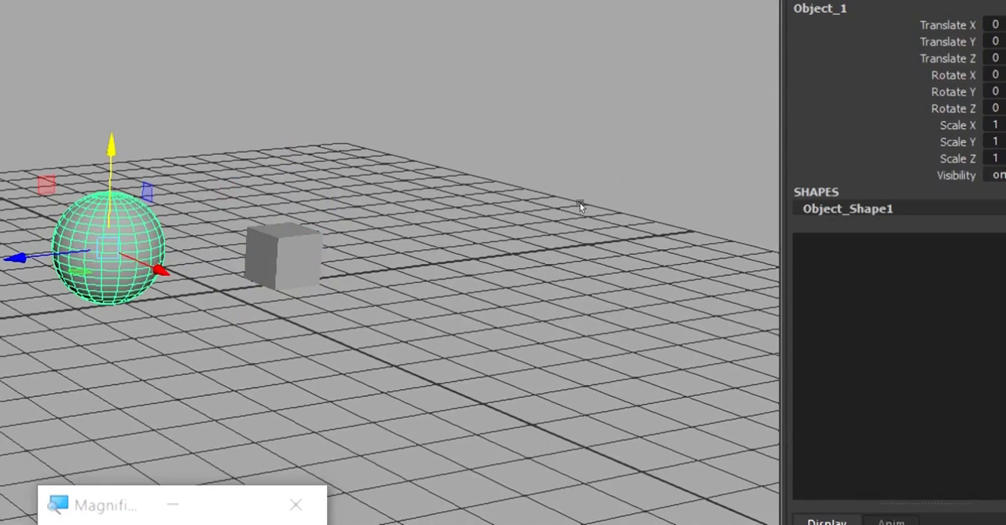
Alternate the selection between the constrained cube and the sphere, ending on the sphere, to compare their channels.
left_click(609, 215)
left_click(521, 193)
left_click(620, 211)
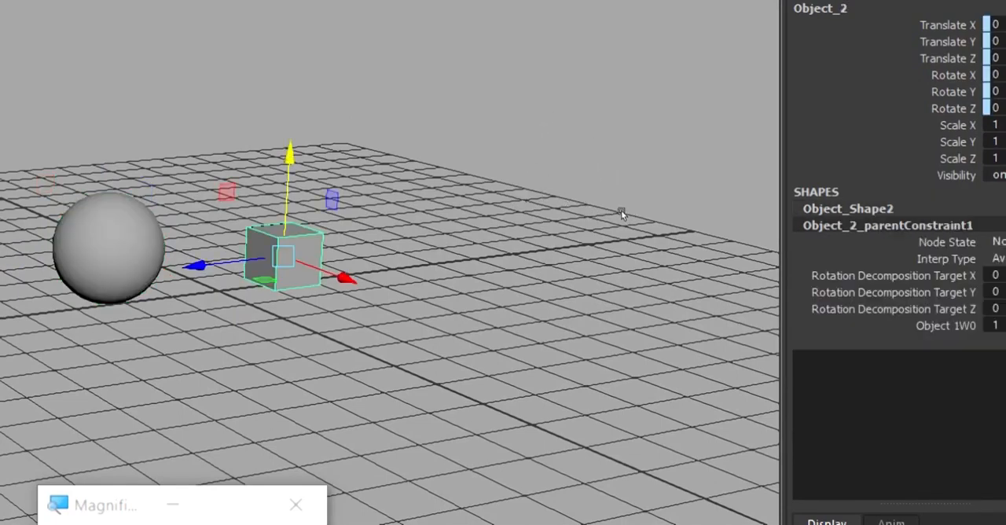
left_click(521, 202)
Rotate the sphere freely to demonstrate how the constrained cube follows it, and undo the rotation.
key("e")
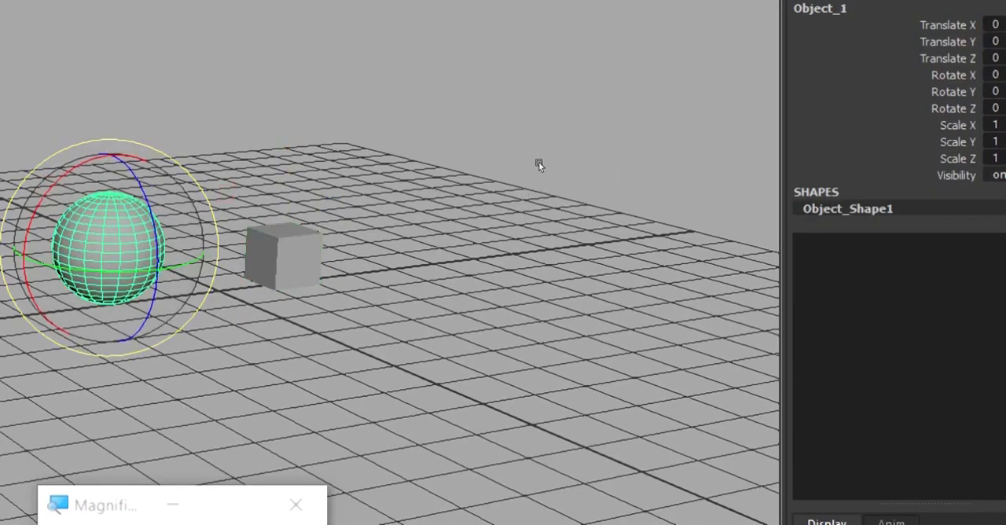
left_click_drag(513, 166, 486, 199)
key("ctrl+a")
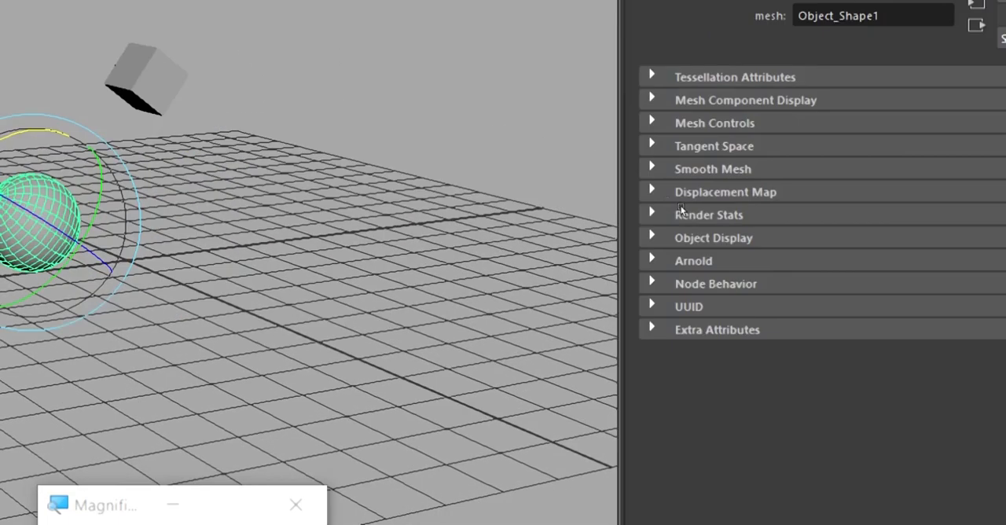
left_click(680, 206)
key("ctrl+a")
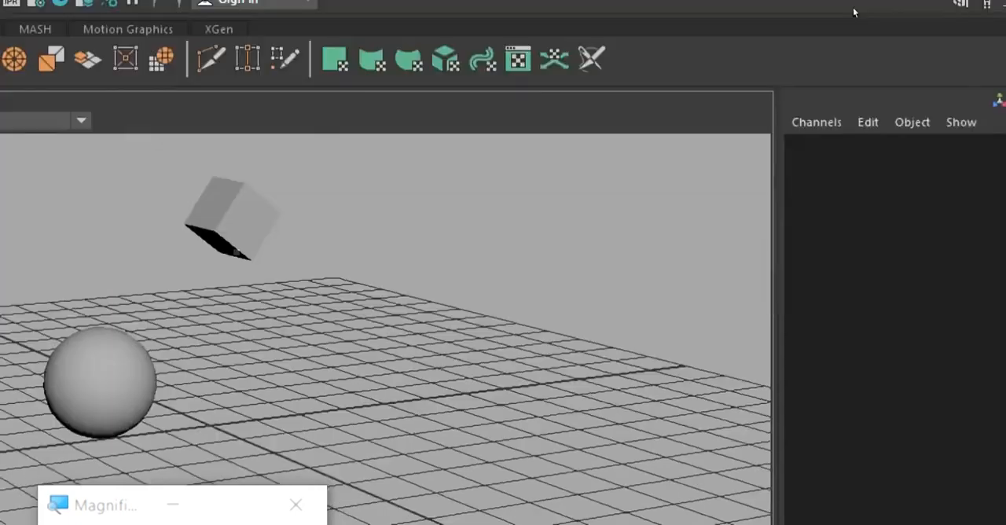
key("ctrl+z")
key("ctrl+z")
key("ctrl+z")
key("ctrl+z")
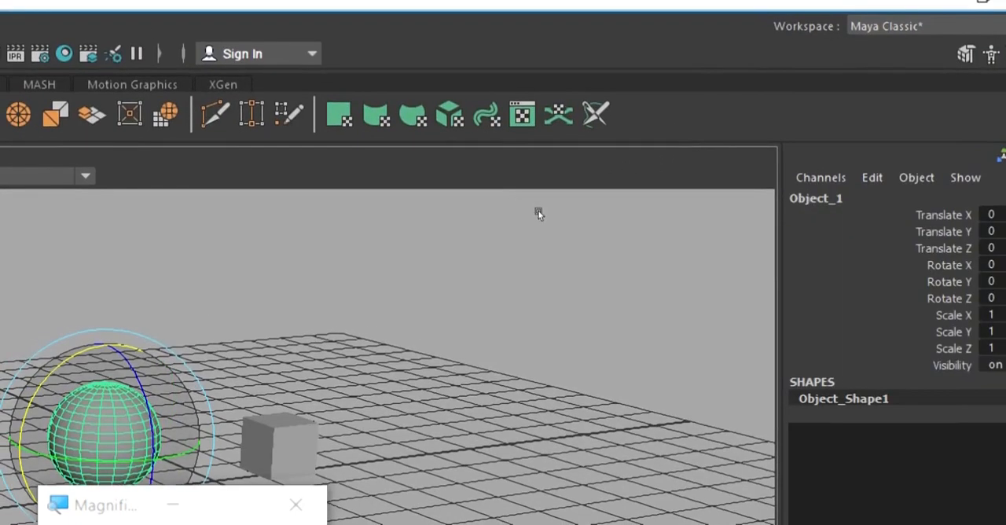
Move the sphere about 1.2 units along X to test the constrained cube's translation, and undo the move.
left_click_drag(539, 213, 611, 169, "alt")
key("w")
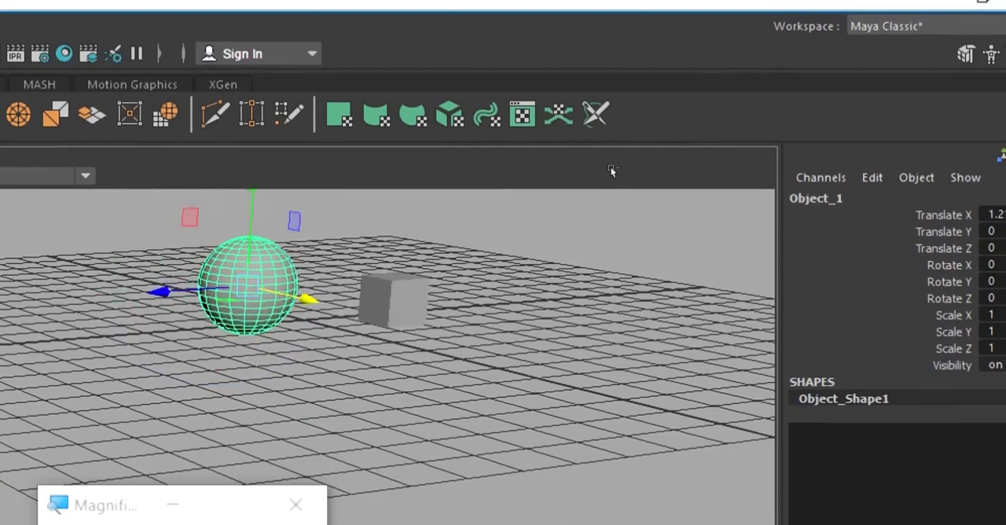
key("ctrl+z")
Scale the sphere uniformly to about 1.65, selecting the cube in between to examine its constrained channels.
key("e")
key("r")
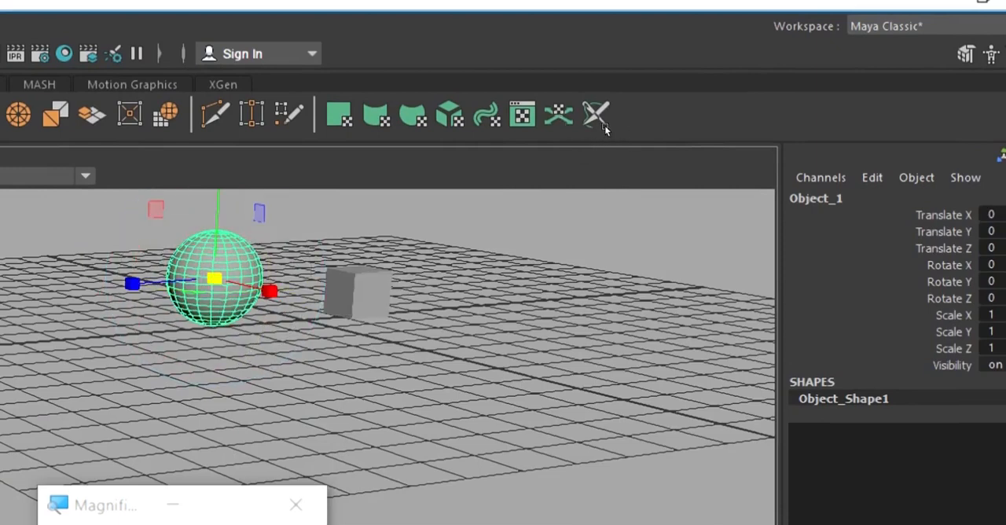
middle_click_drag(568, 135, 620, 132)
left_click_drag(620, 132, 600, 139)
left_click(693, 144)
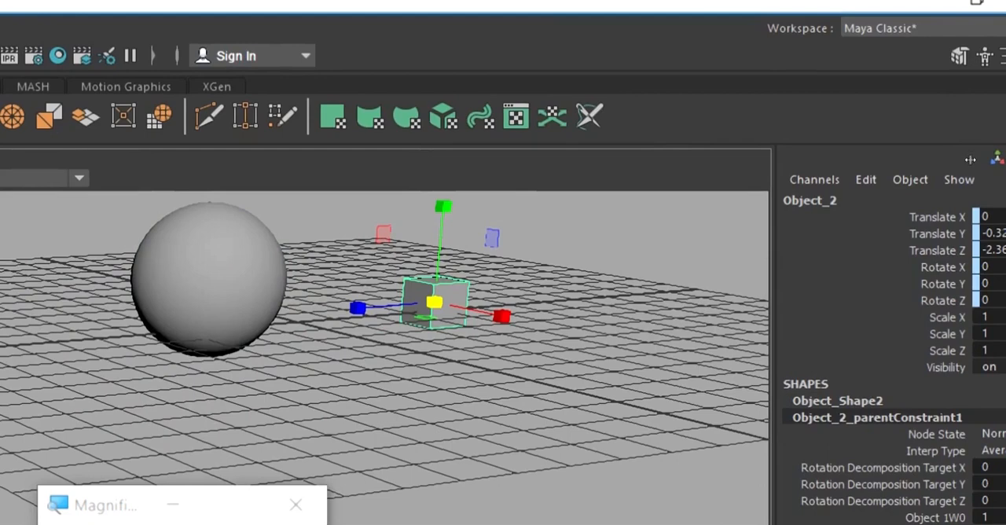
left_click(582, 144)
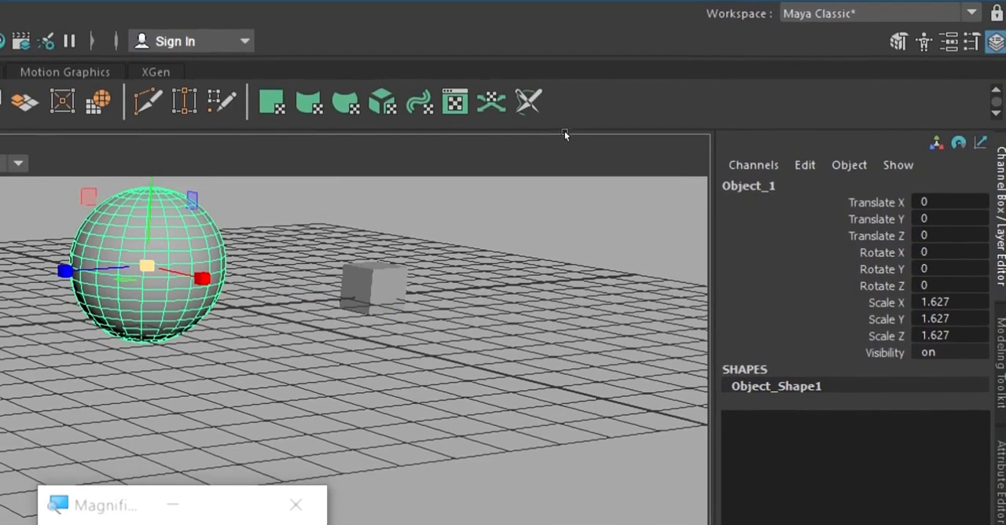
left_click_drag(574, 133, 575, 133)
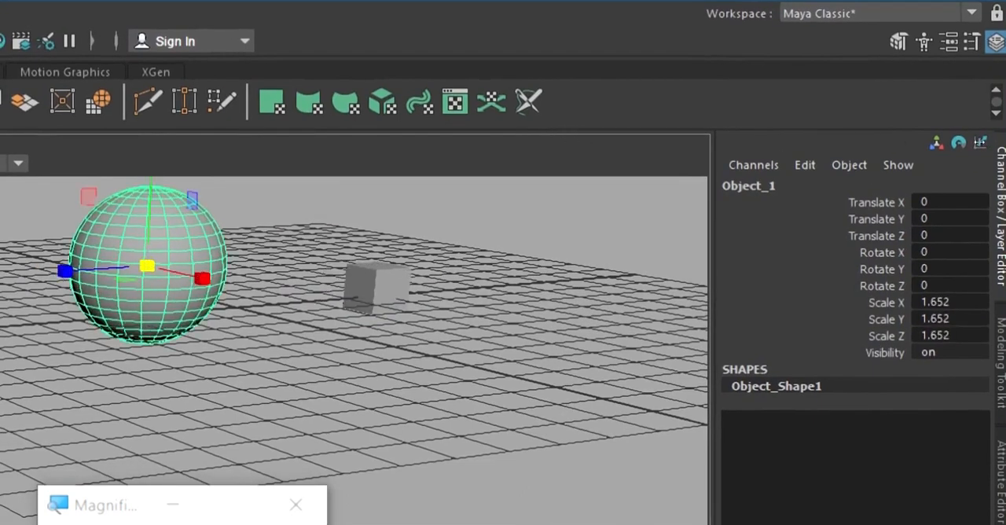
Try setting the sphere's Scale X, Y and Z to 0, and undo the change.
left_click_drag(980, 150, 980, 168)
type("0")
key("Return")
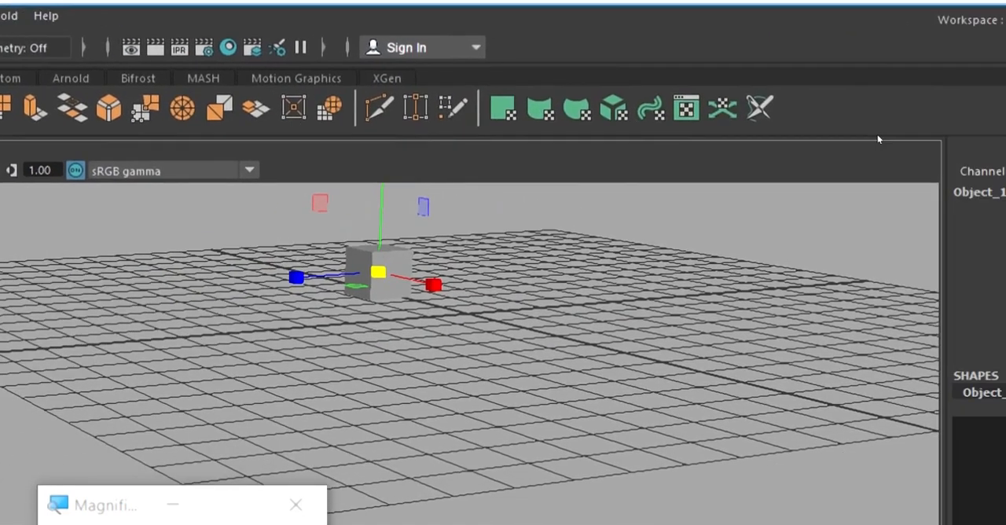
key("ctrl+z")
key("ctrl+z")
key("ctrl+z")
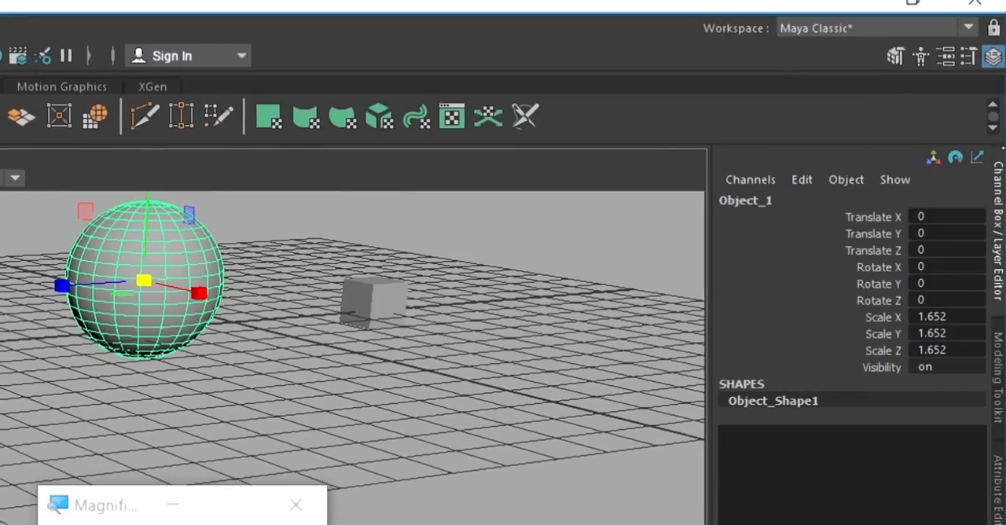
key("ctrl+z")
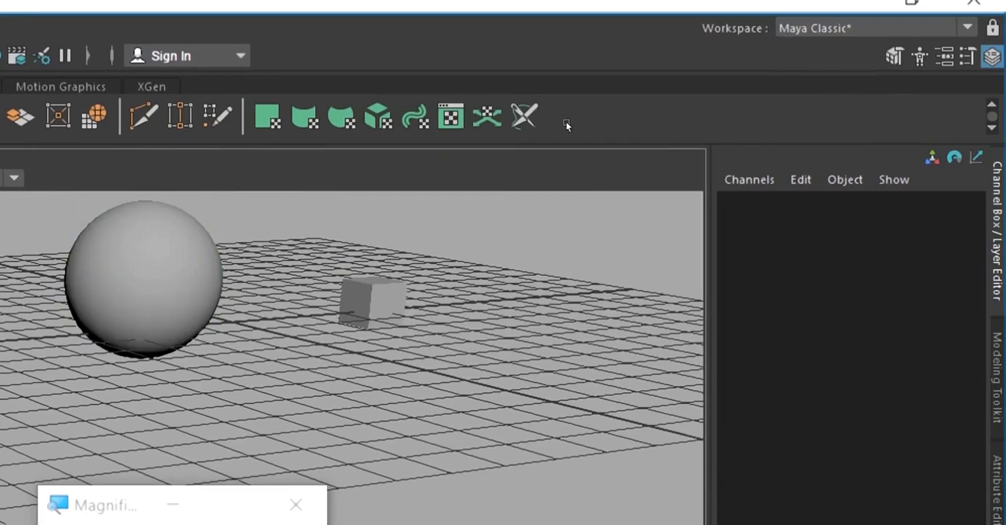
Set the sphere's Scale X, Y and Z to 1 and clear the selection.
left_click(141, 247)
left_click(947, 317)
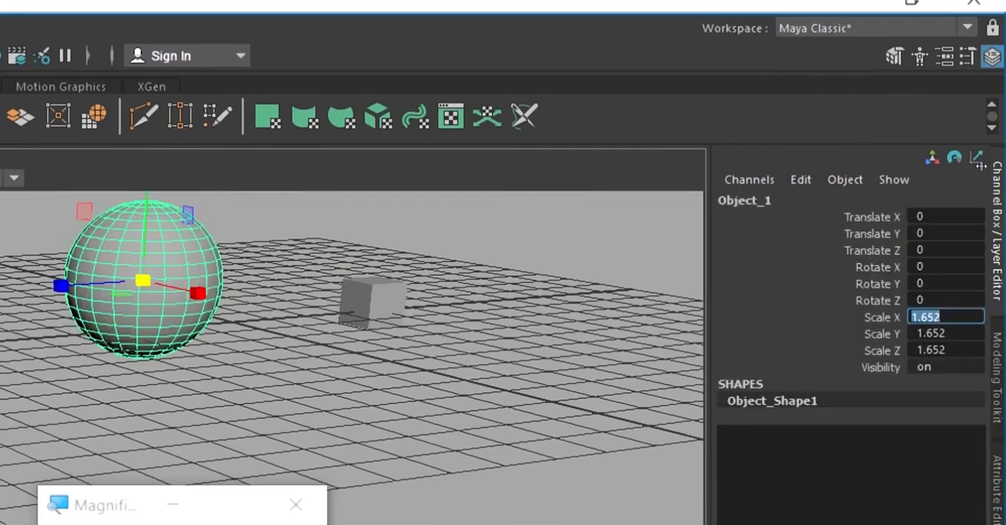
left_click_drag(946, 317, 947, 350)
type("1")
key("Return")
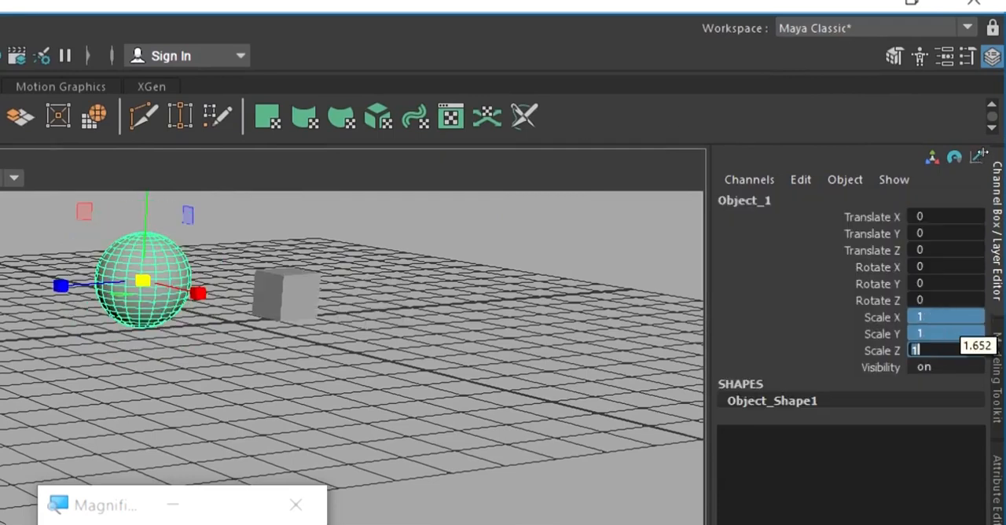
left_click(338, 331)
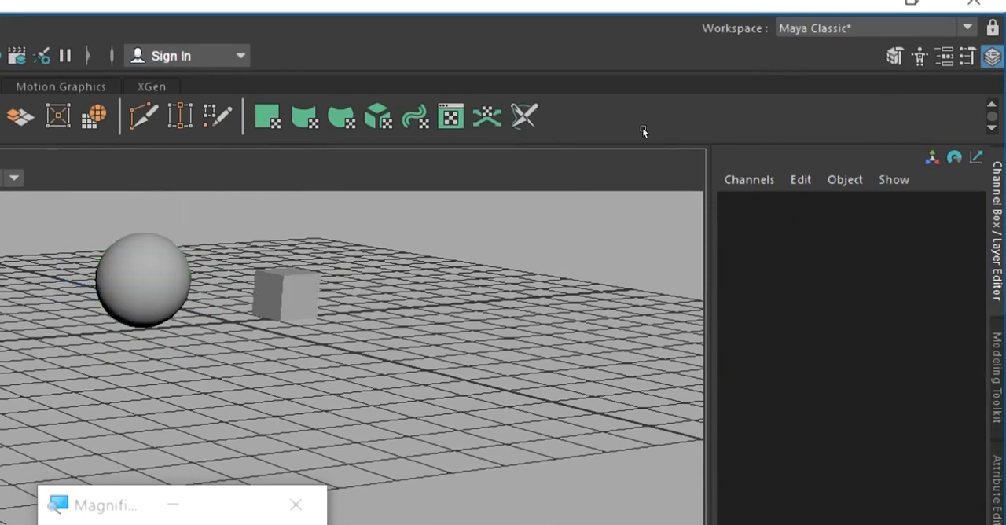
Raise the sphere about 1.24 units along Y and select the cube to examine its constrained Translate Y channel.
left_click(284, 293)
left_click(142, 275)
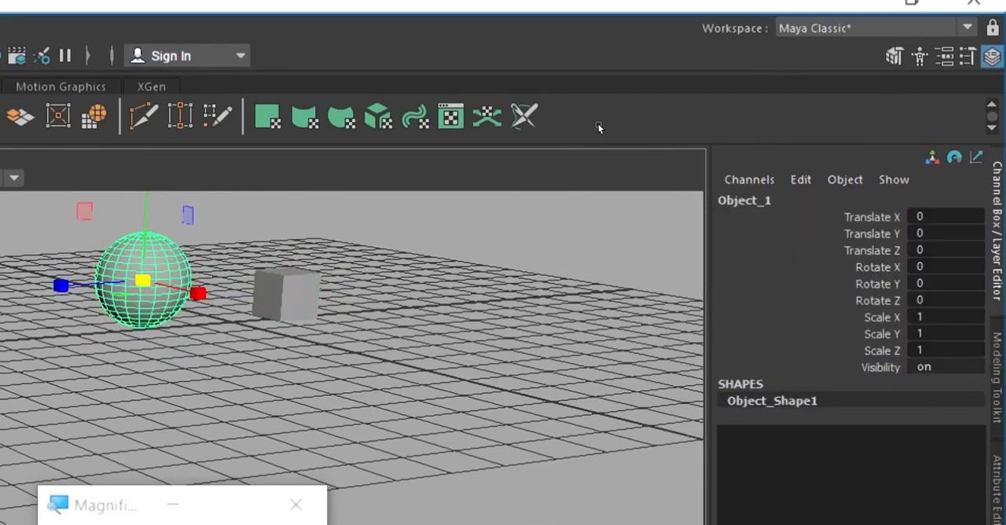
left_click_drag(145, 208, 147, 147)
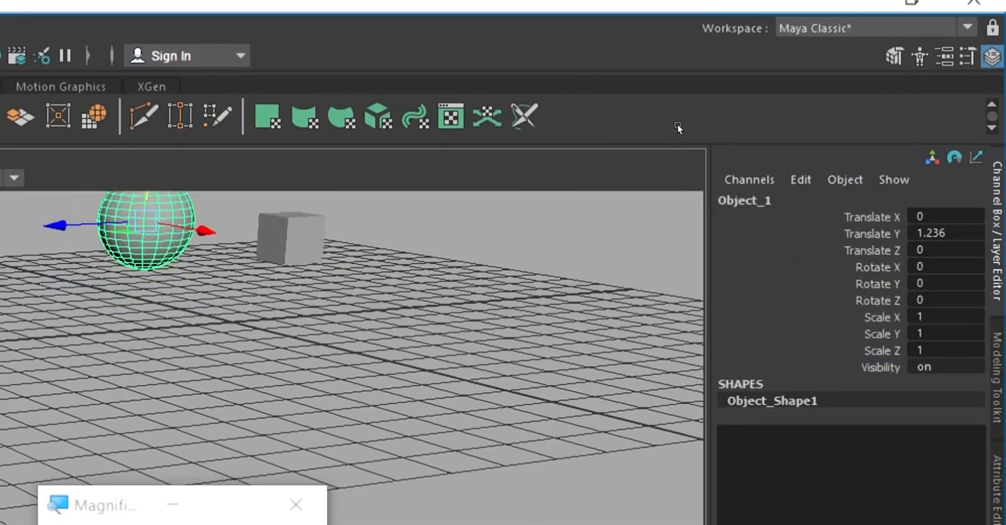
left_click(290, 235, "shift")
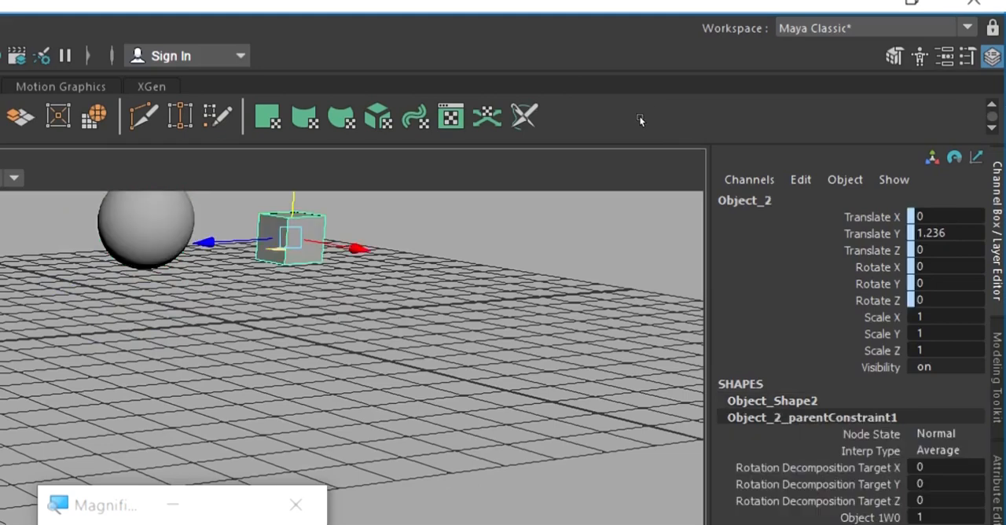
key("f")
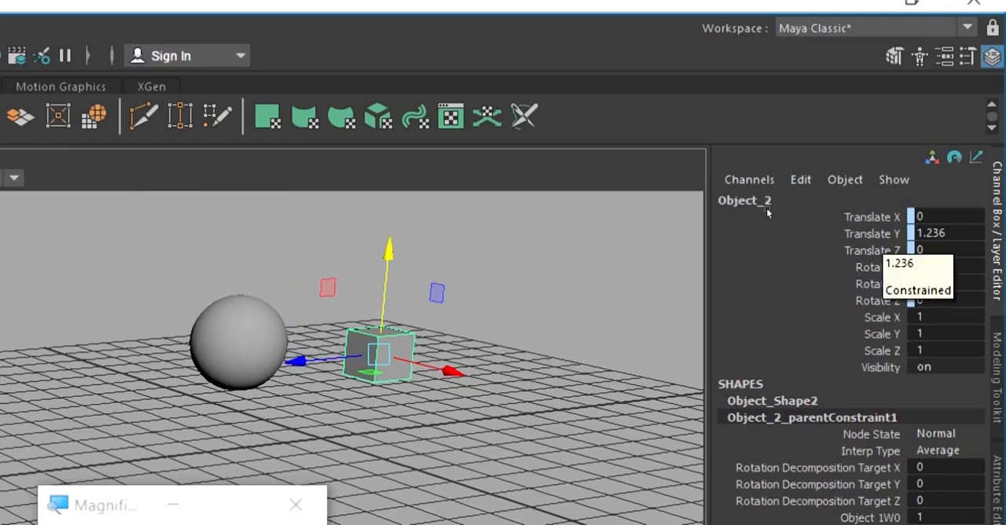
Undo the sphere's vertical move.
key("ctrl+z")
key("ctrl+z")
key("ctrl+z")
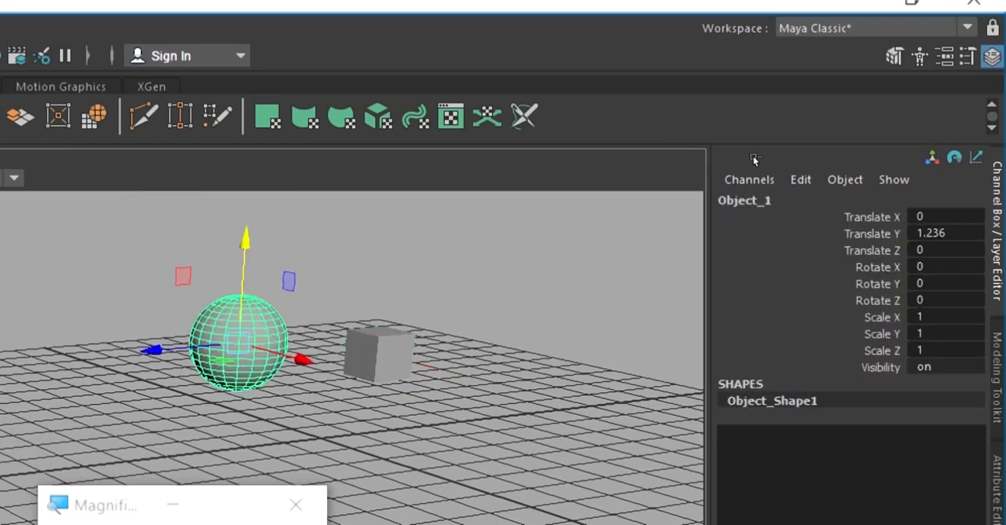
key("ctrl+z")
View the sphere and cube from several angles and select them alternately to compare constrained and unconstrained channels.
left_click_drag(787, 193, 826, 182, "alt")
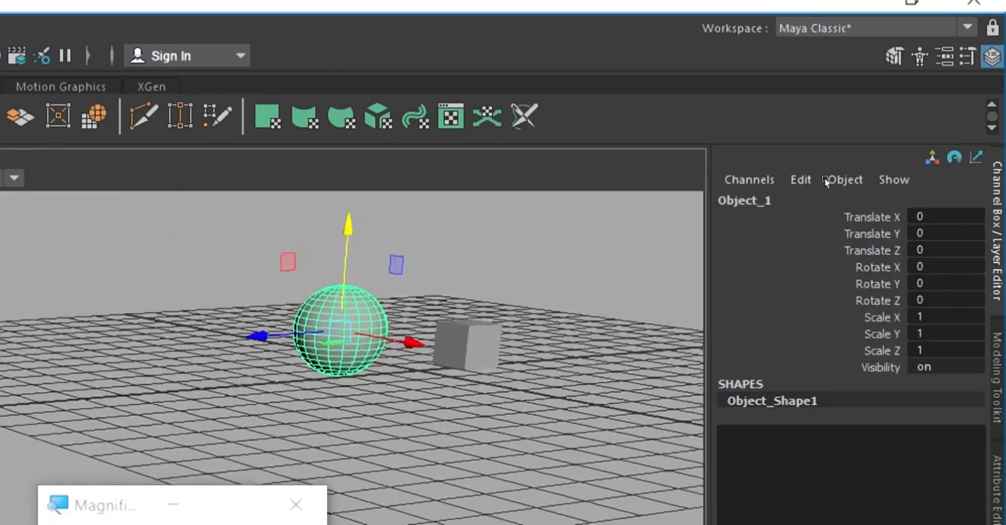
middle_click_drag(825, 181, 798, 201, "alt")
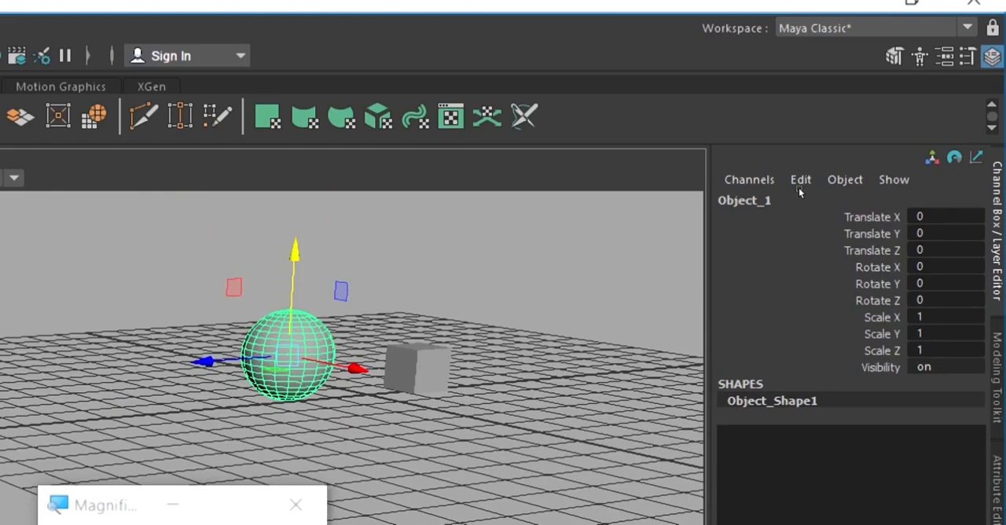
left_click_drag(793, 200, 775, 187, "alt")
left_click(752, 174)
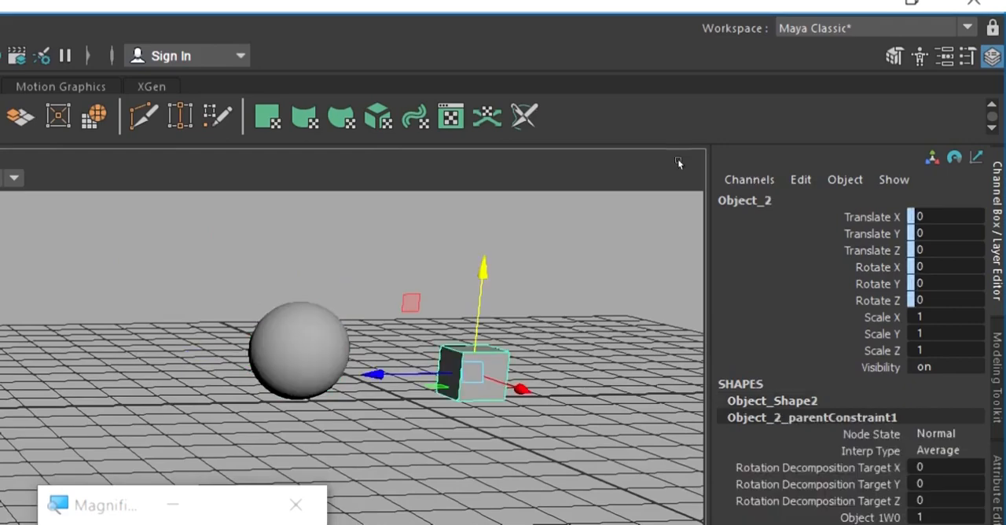
left_click(668, 160)
left_click(754, 175)
left_click(670, 161)
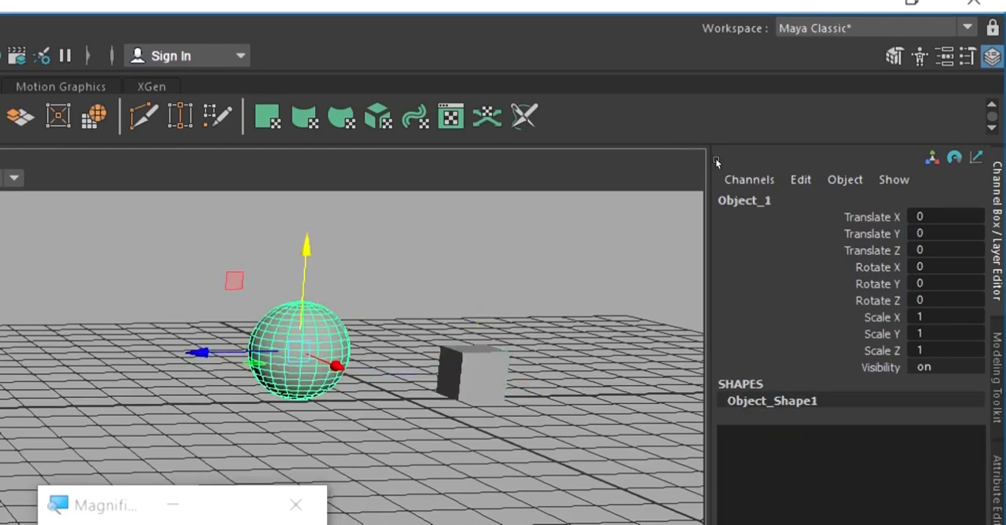
left_click(763, 173)
left_click(751, 173)
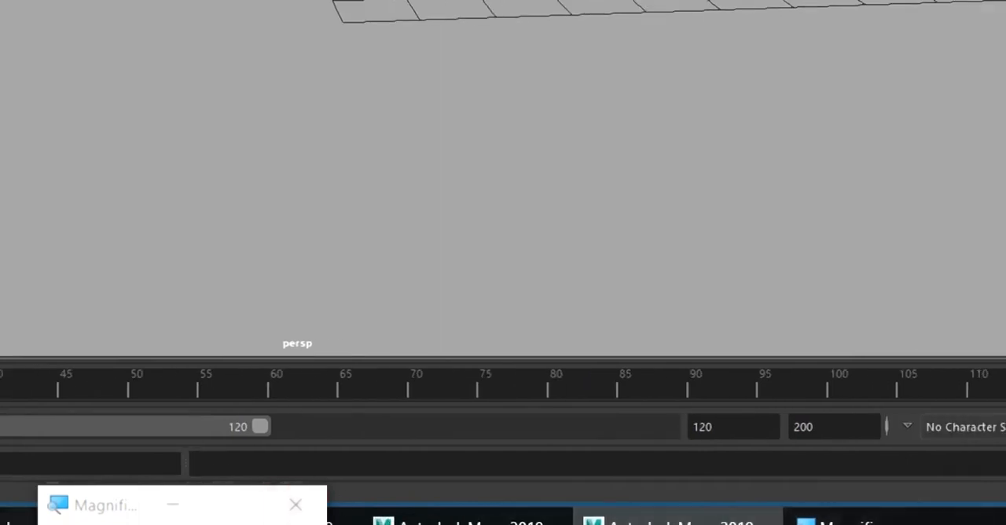
Switch to the PowerPoint presentation showing the "2.Constrains" slide.
left_click(580, 519)
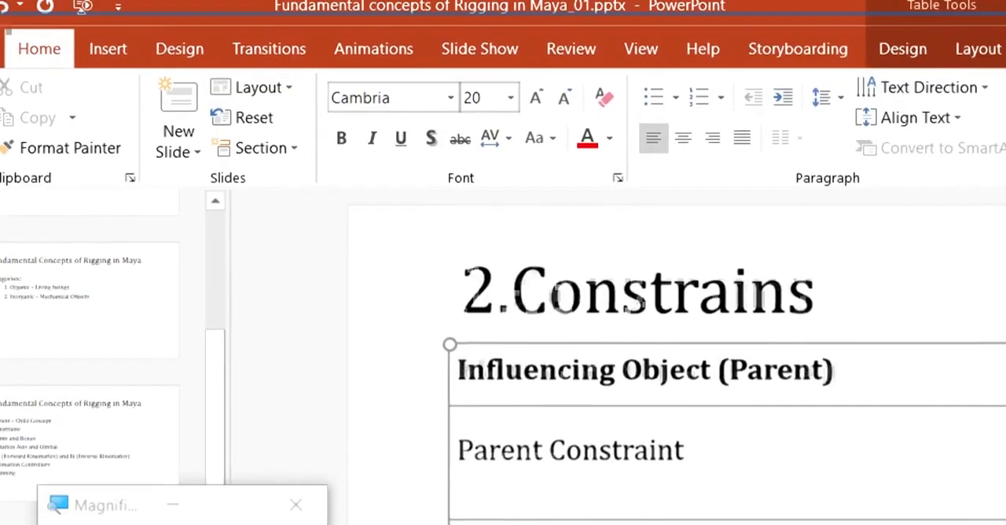
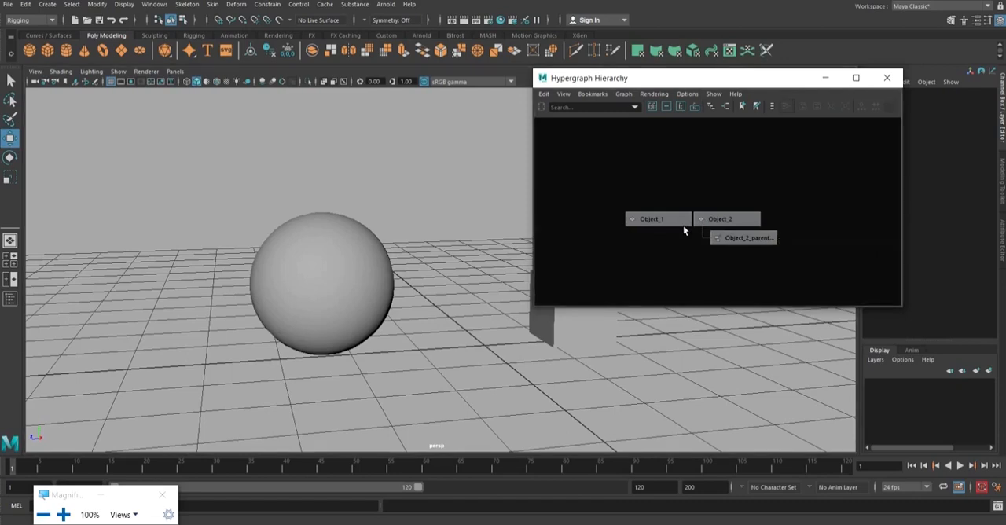
Examine Object_1, Object_2 and the parent constraint node beneath Object_2 in the Hypergraph Hierarchy, selecting them one by one.
left_click(687, 219)
left_click(734, 221)
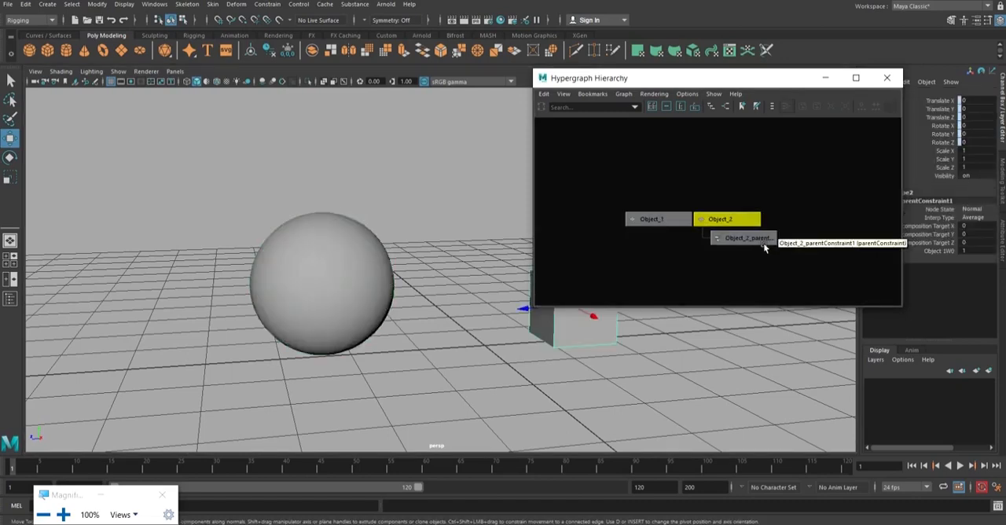
left_click(761, 239)
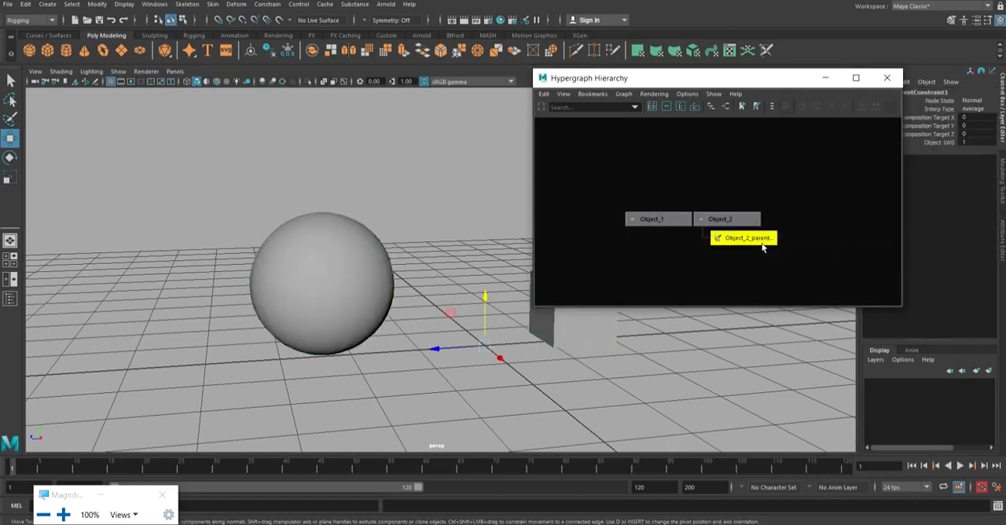
left_click_drag(774, 84, 800, 47)
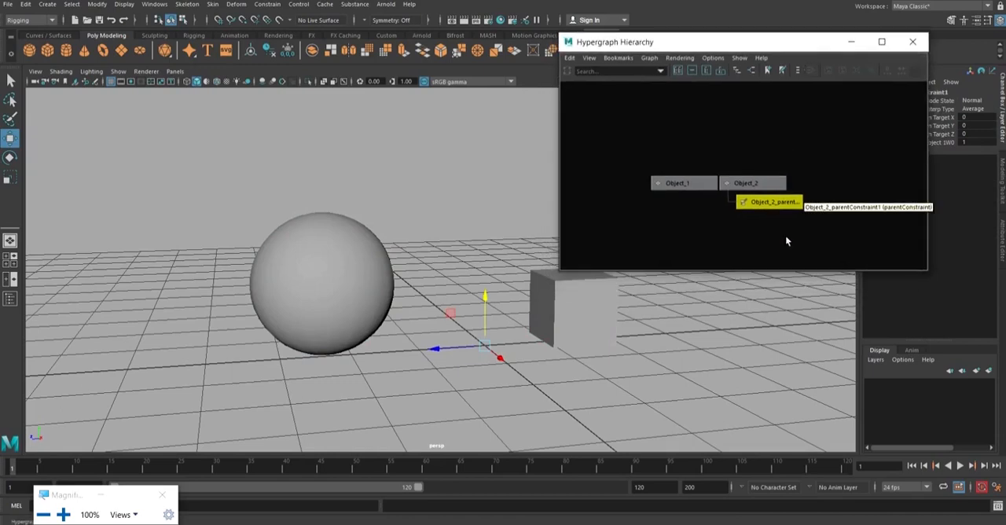
key("super+plus")
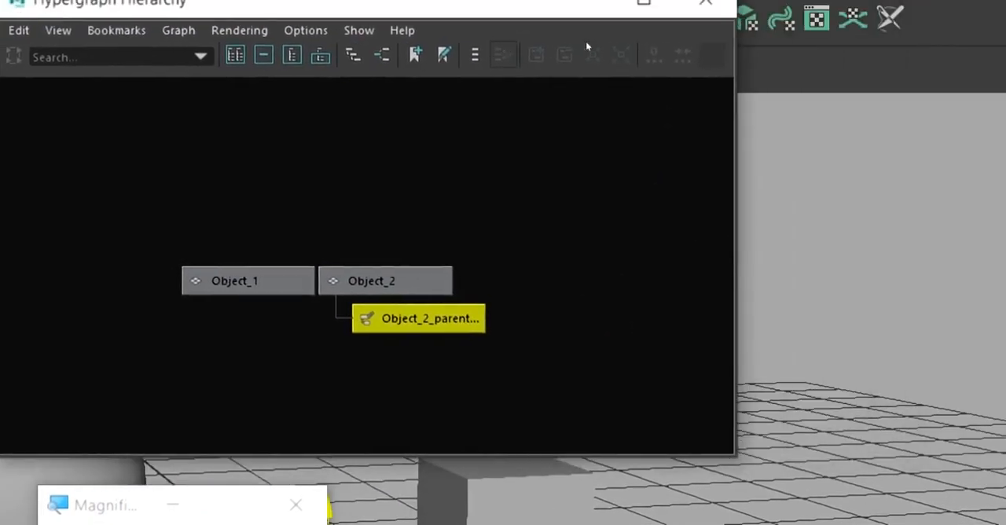
key("Up")
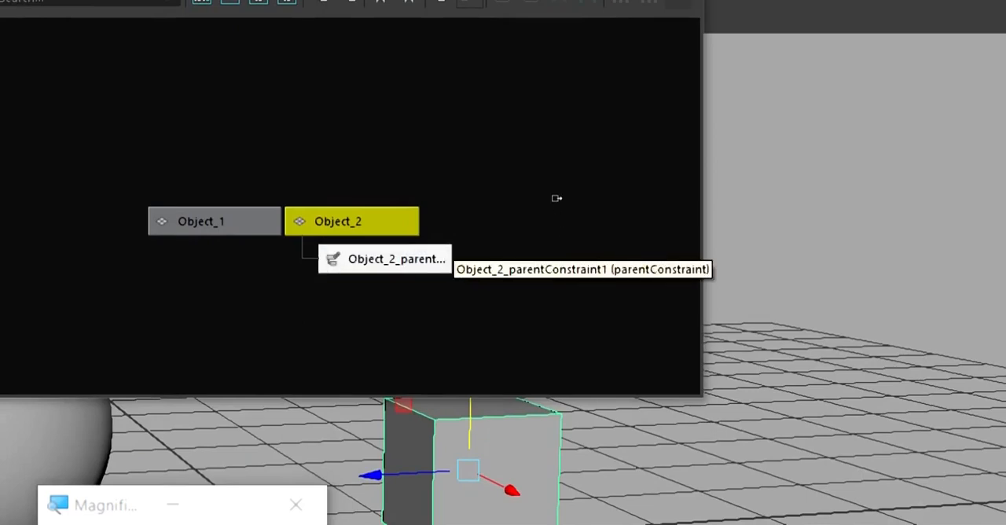
Delete the parent constraint node beneath Object_2, select Object_1, and close the Hypergraph Hierarchy.
key("Down")
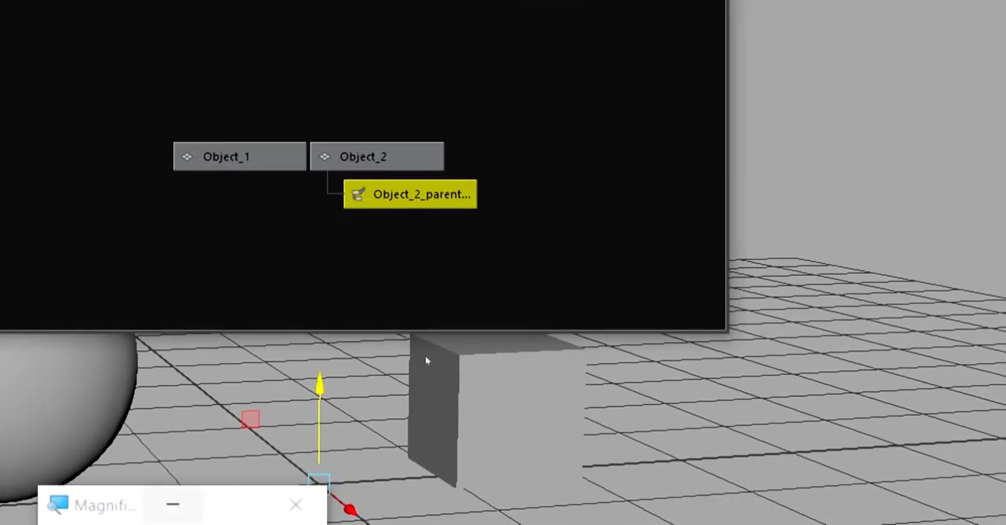
key("Delete")
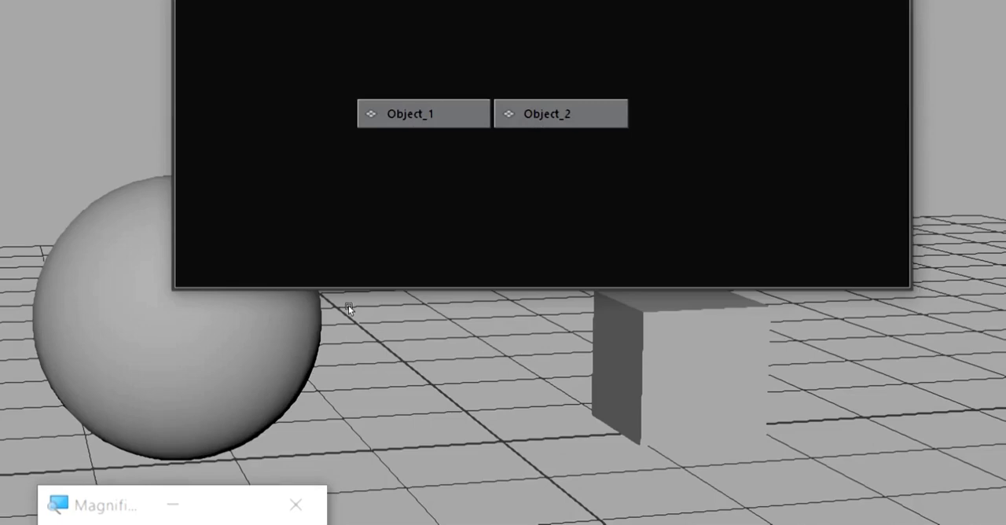
left_click(348, 305)
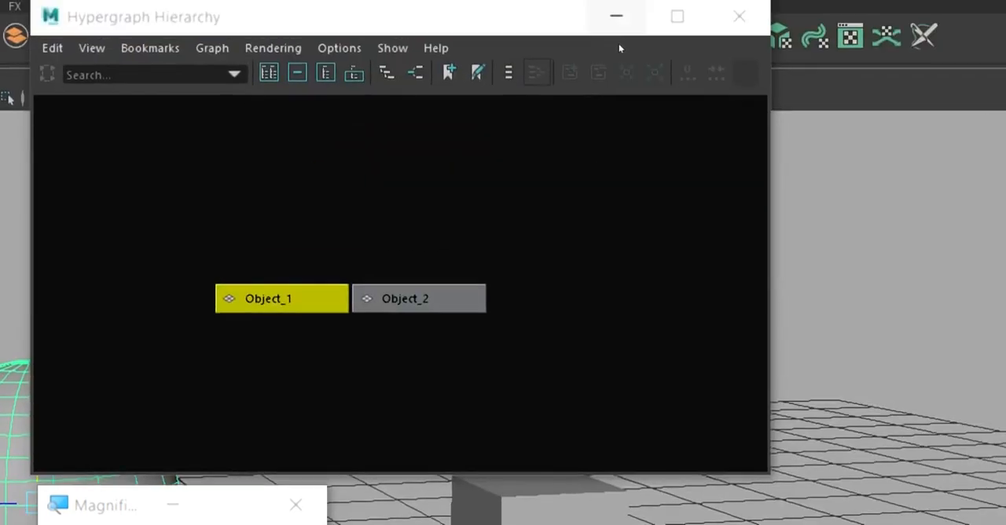
left_click(617, 16)
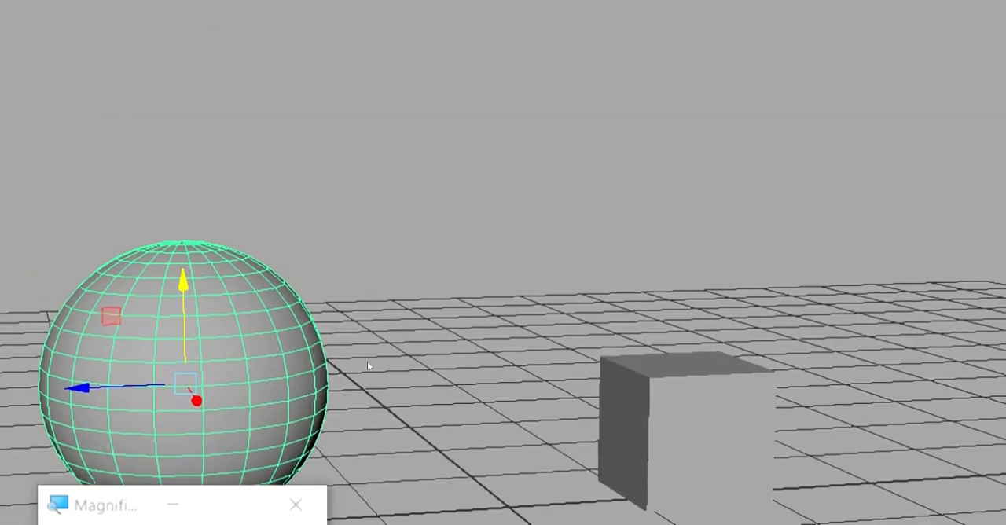
Move the sphere toward the cube to test them without the constraint, and undo the move and the constraint deletion.
middle_click_drag(318, 229, 396, 256)
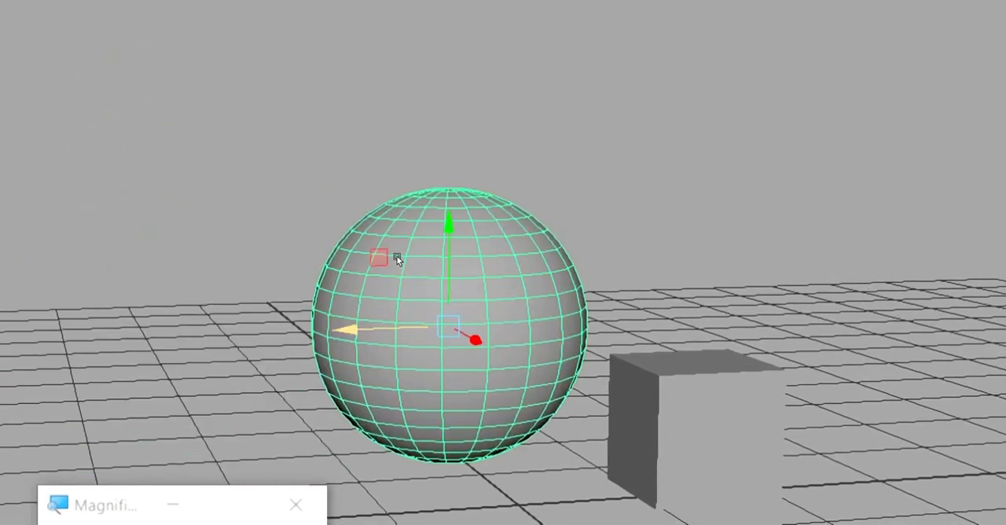
key("ctrl+z")
key("ctrl+z")
scroll(420, 216, "down", 3)
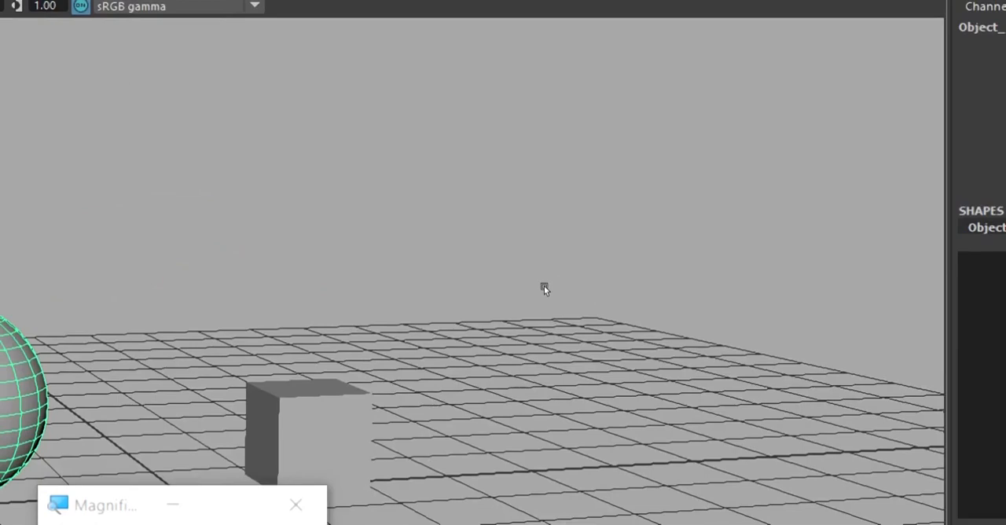
key("ctrl+z")
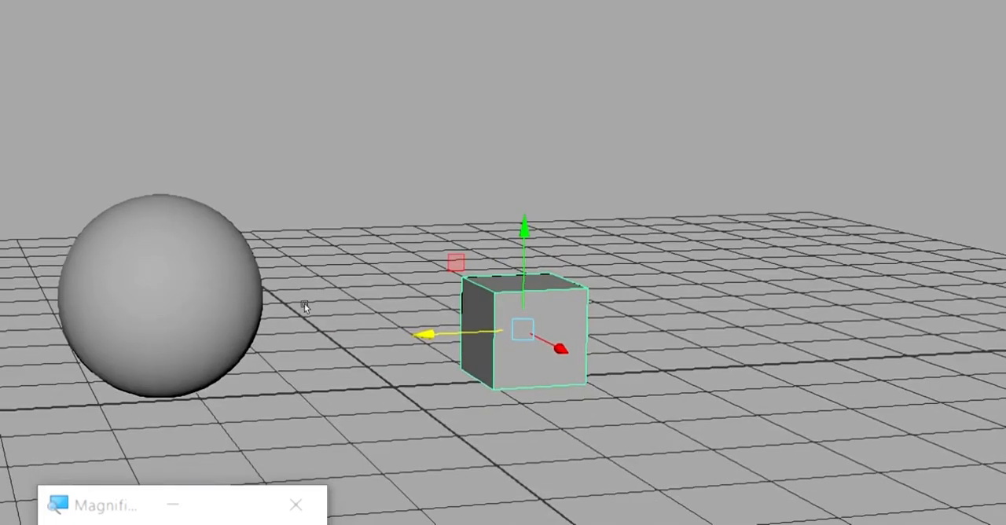
Select the sphere and the cube alternately to examine the driver and the constrained object, and clear the selection.
key("Left")
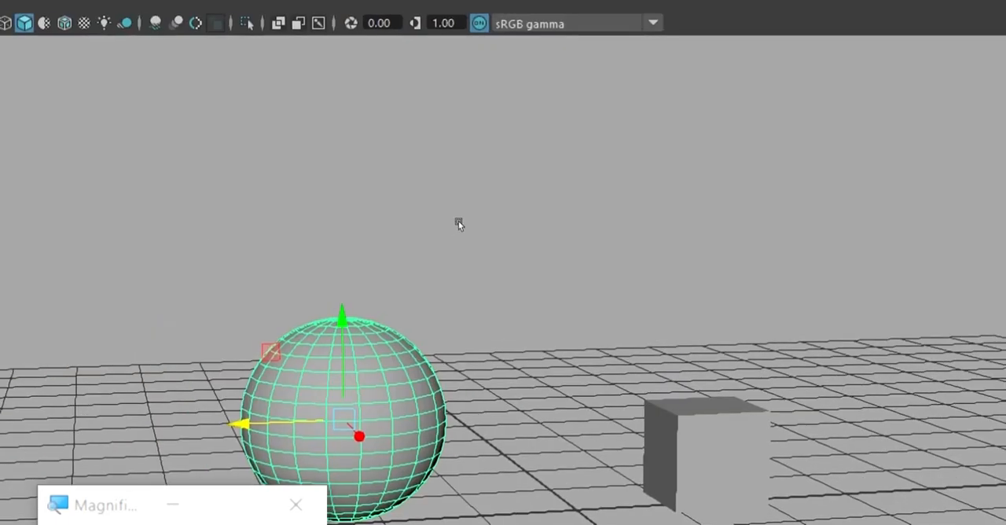
key("Right")
key("Left")
left_click(579, 230)
key("ctrl+z")
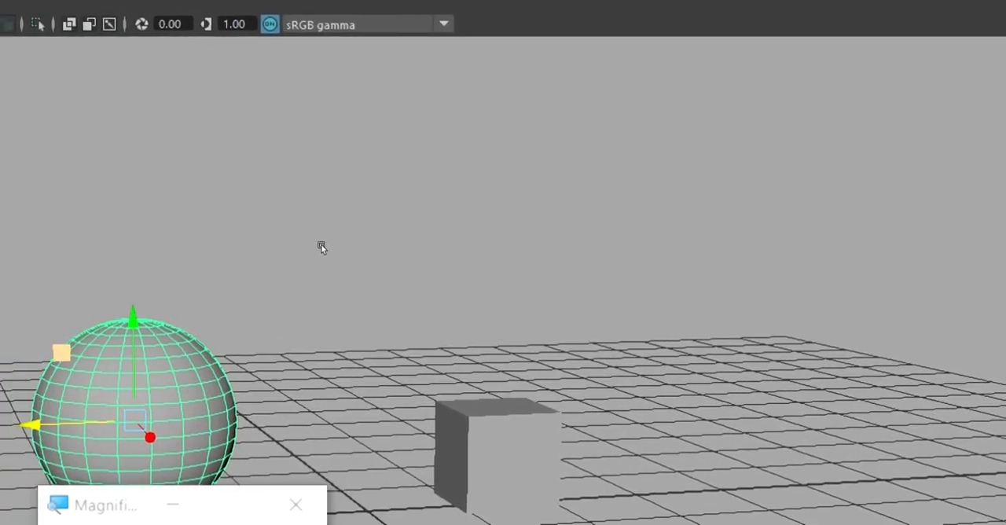
key("Right")
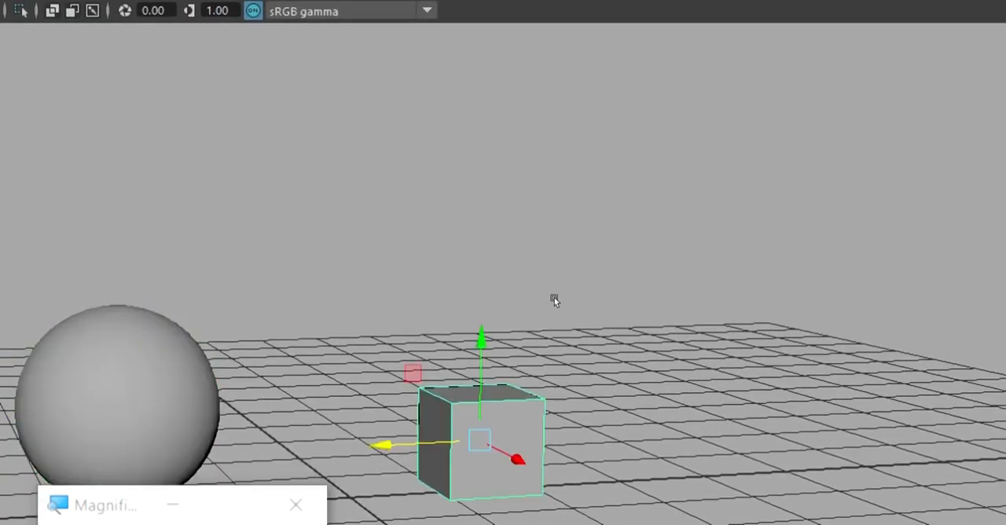
key("ctrl+z")
key("ctrl+z")
key("ctrl+z")
key("ctrl+z")
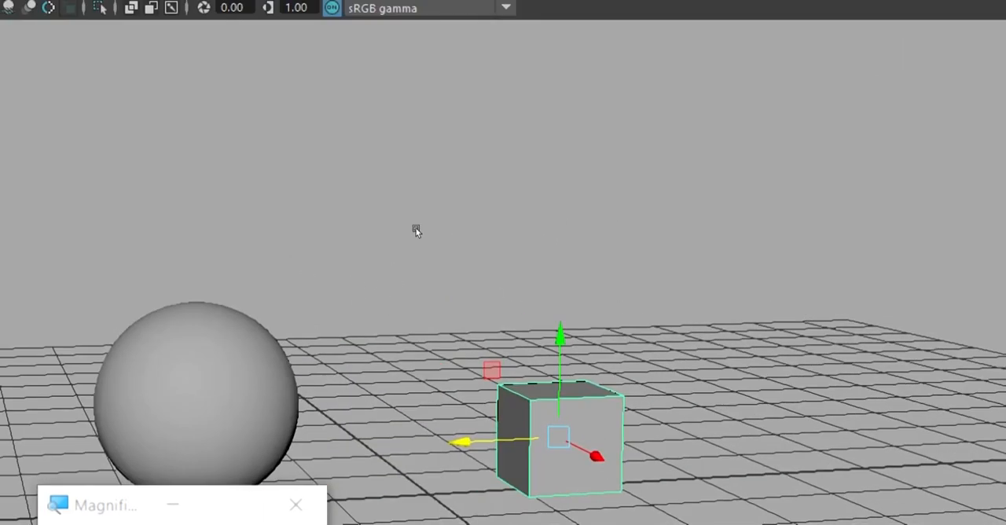
left_click(427, 223)
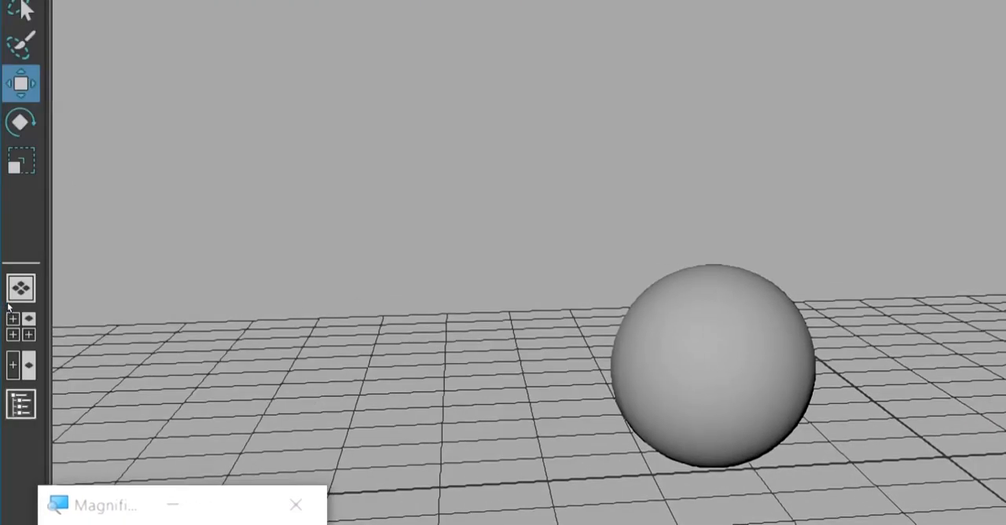
Open the Outliner, inspect Object_1 and Object_2, and expand Object_2 to select Object_2_parentConstraint1.
left_click(21, 404)
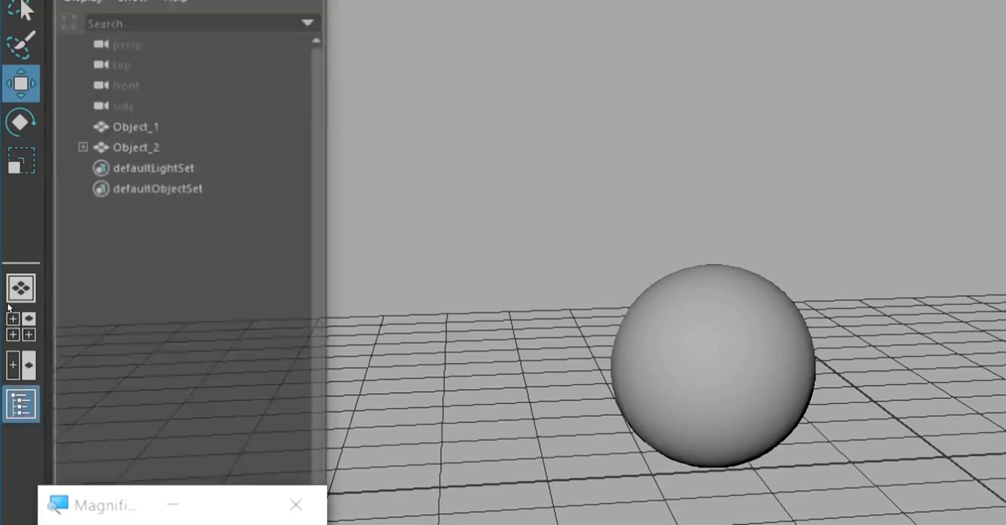
left_click(107, 129)
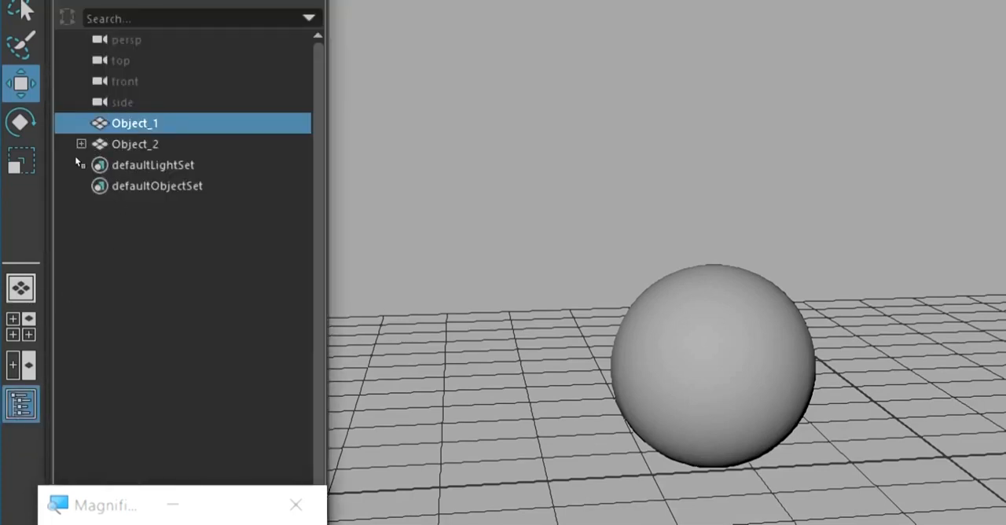
left_click(118, 145)
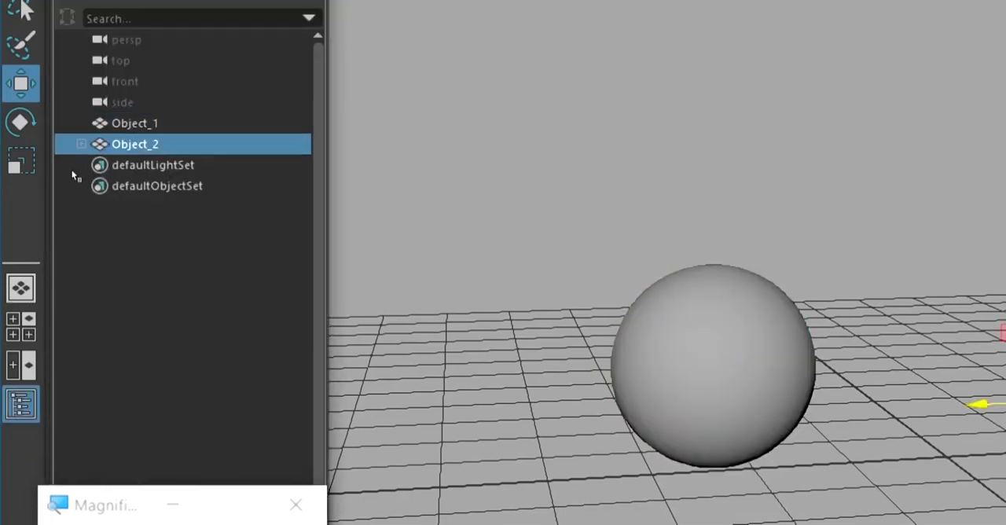
middle_click_drag(510, 264, 420, 242, "alt")
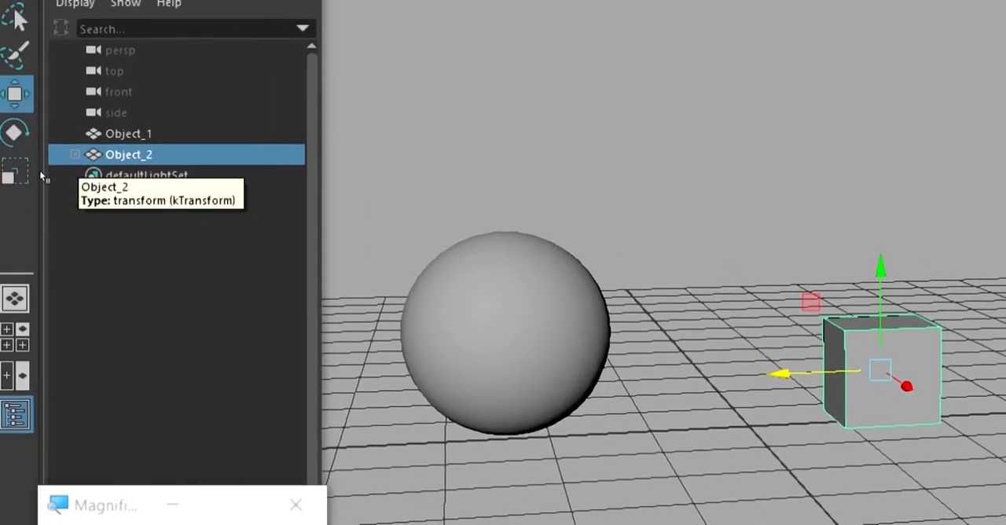
left_click(74, 155)
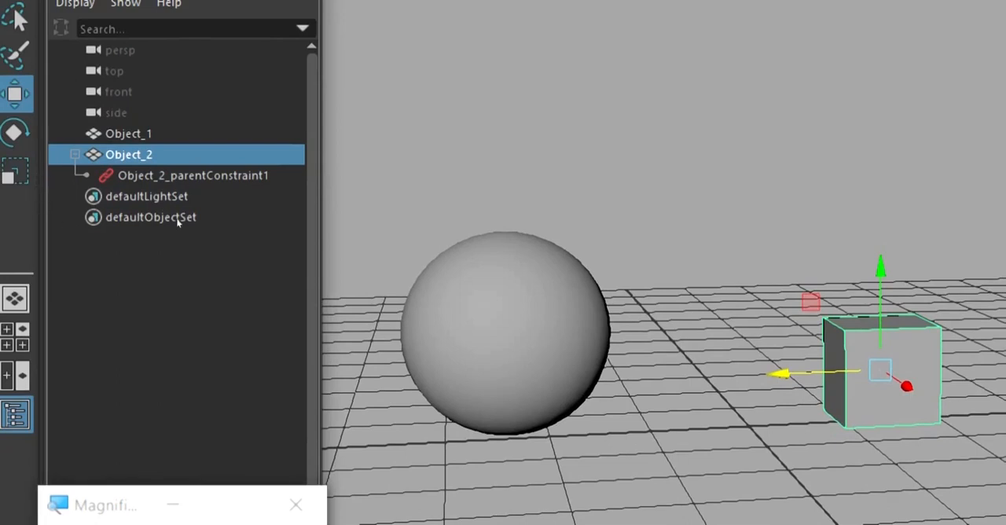
left_click(120, 178)
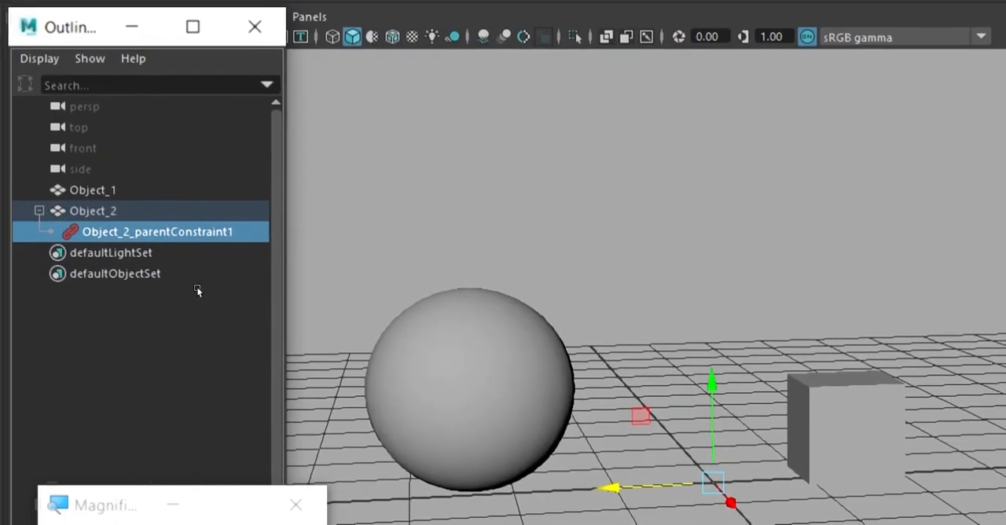
Delete Object_2_parentConstraint1 through the Outliner and select the sphere.
left_click(139, 190)
key("ctrl+z")
key("Delete")
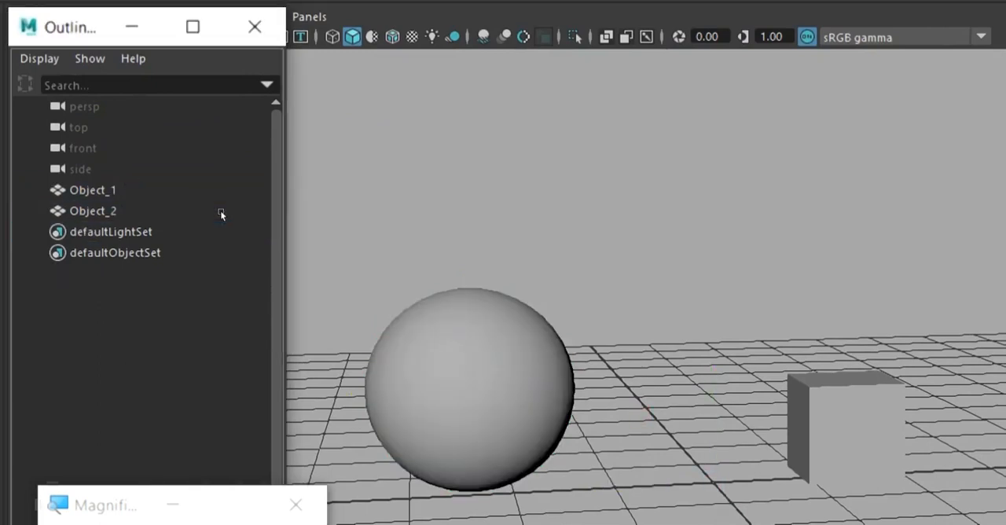
left_click(418, 323)
key("Right")
key("Left")
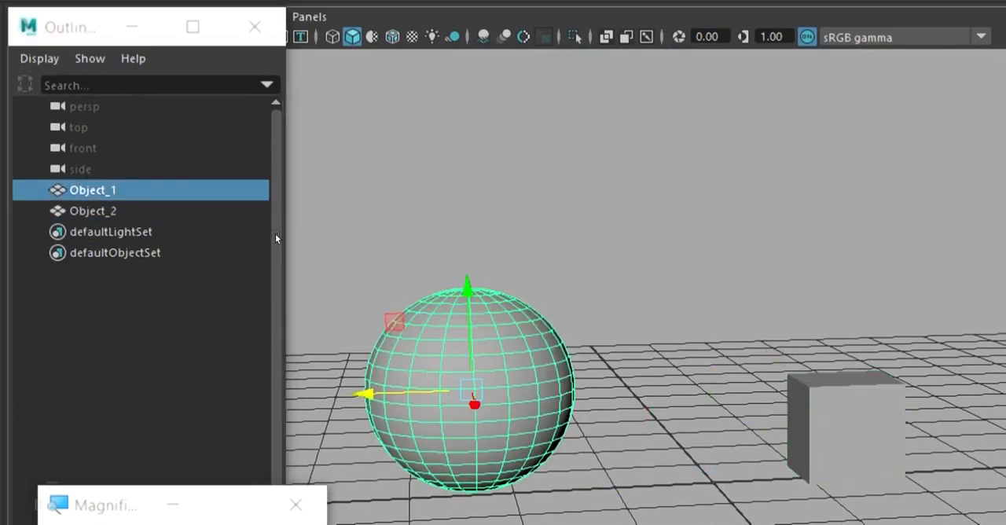
Select the sphere followed by the cube, and open the Parent constraint's options.
key("Right")
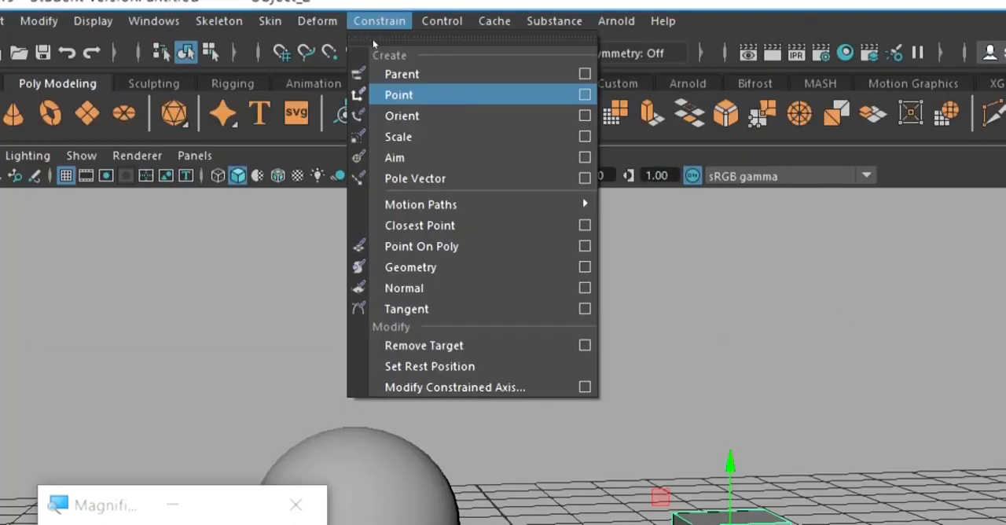
left_click(433, 160)
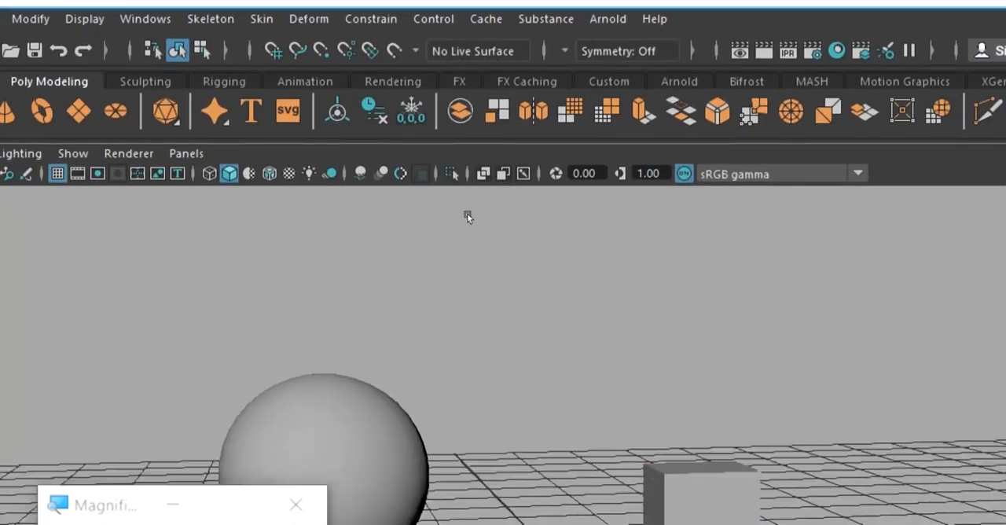
left_click_drag(467, 215, 400, 184, "alt")
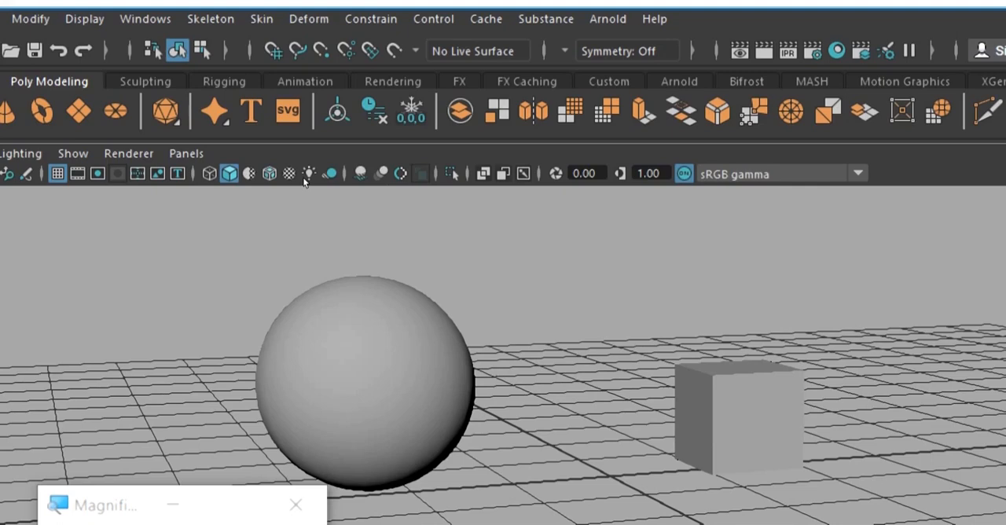
key("ctrl+z")
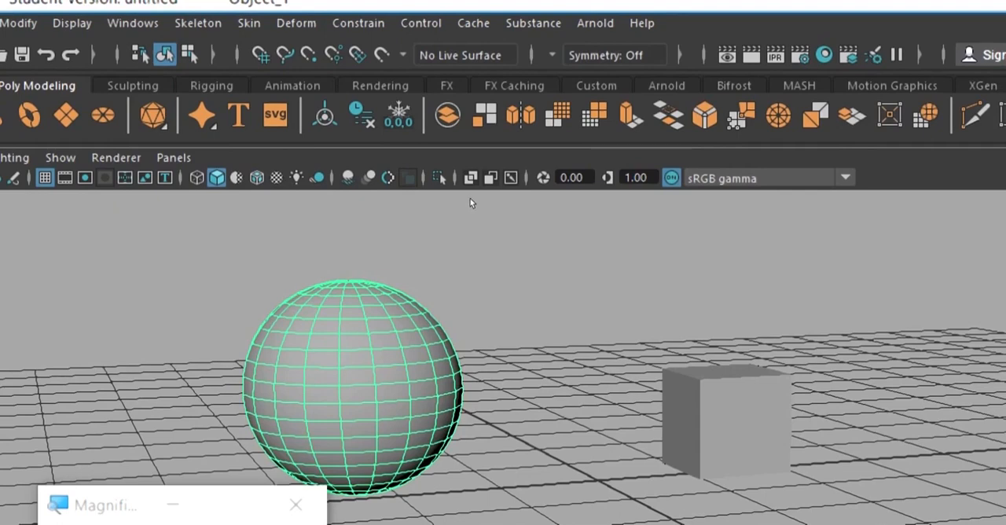
key("ctrl+z")
left_click(405, 23)
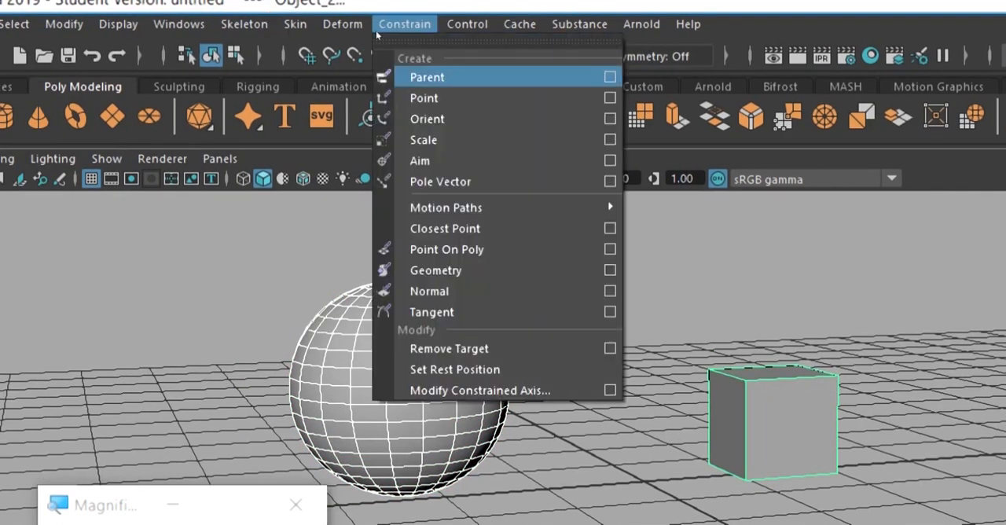
left_click(610, 76)
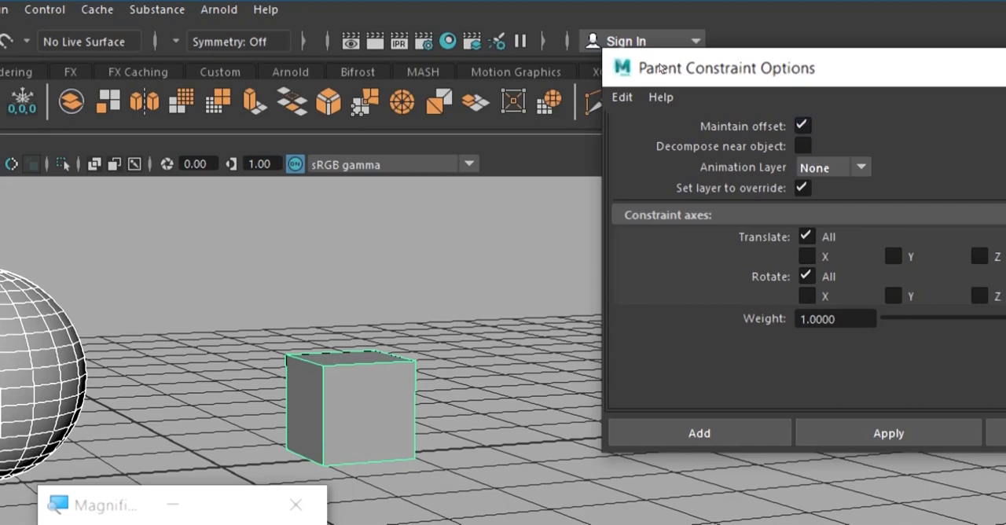
Reposition the Parent Constraint Options dialog clear of the sphere, and select the sphere and the cube separately to review the selection order.
left_click(535, 140)
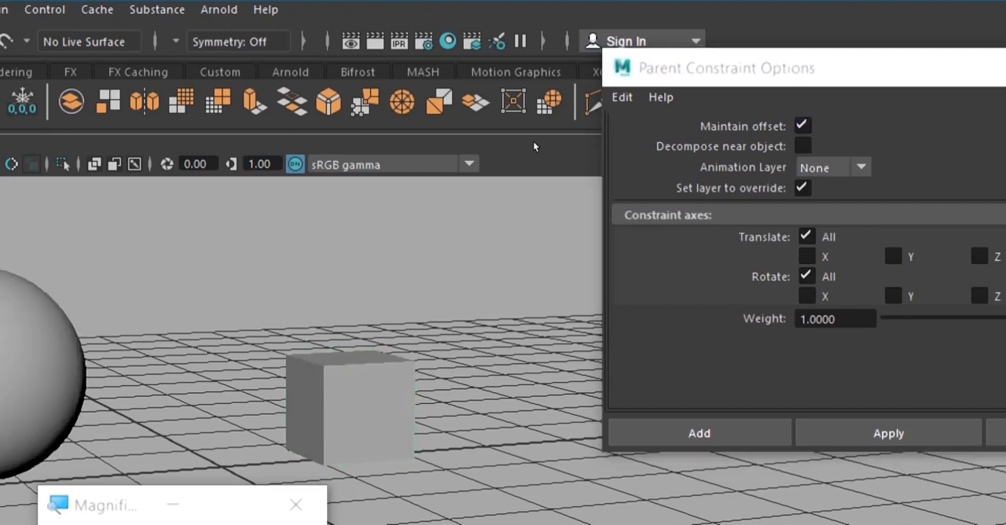
left_click(457, 208)
middle_click_drag(505, 179, 537, 158, "alt")
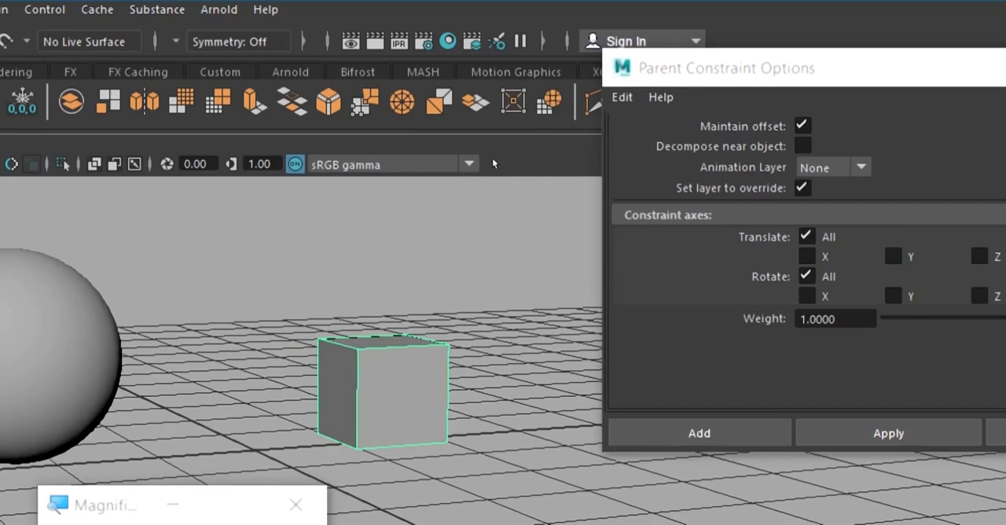
left_click_drag(699, 68, 524, 354)
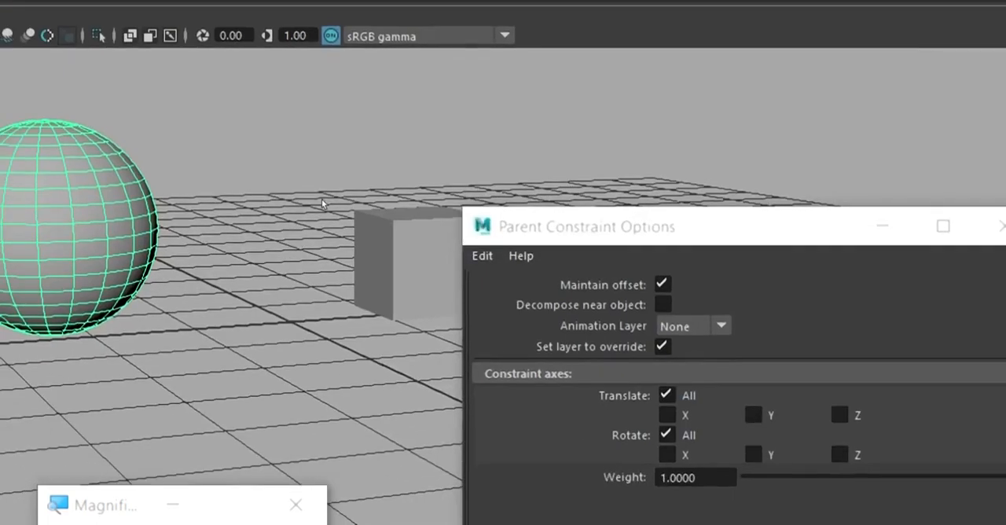
key("ctrl+z")
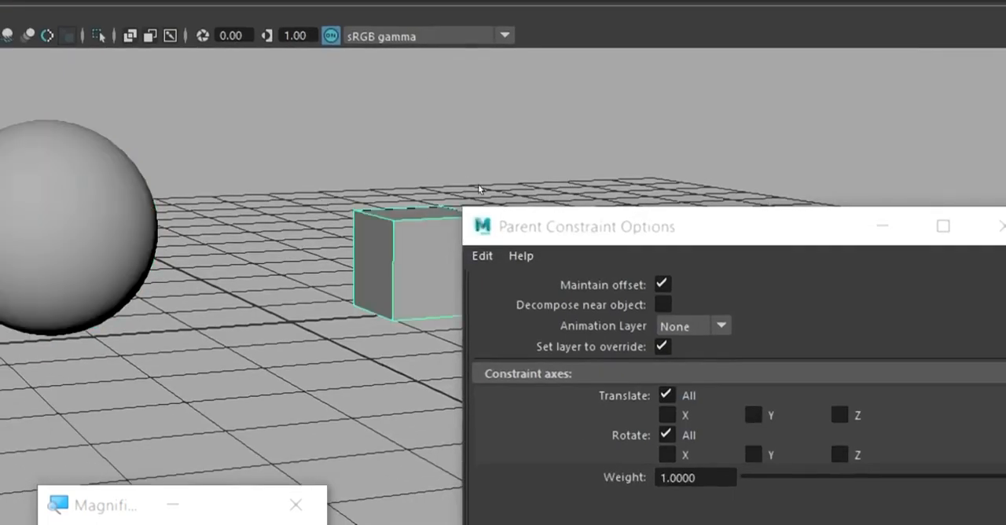
Return the selection to the sphere with the Move tool active, and reposition the Parent Constraint Options dialog clear of the cube.
key("ctrl+z")
key("w")
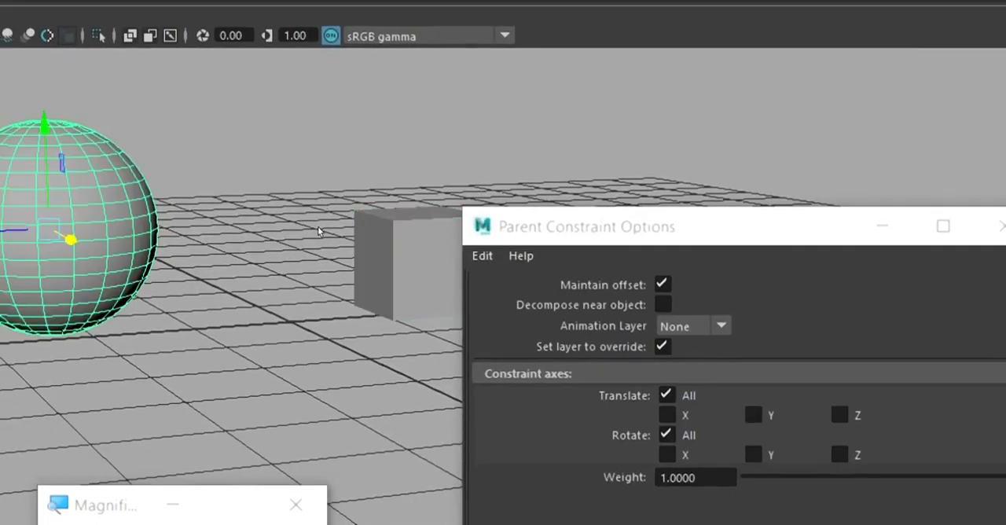
scroll(317, 226, "down", 2)
middle_click_drag(319, 202, 305, 177)
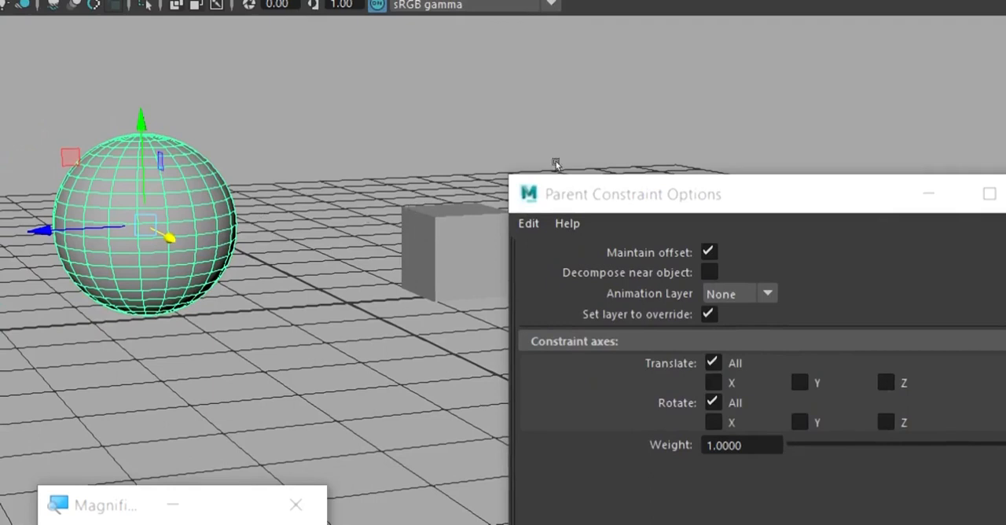
left_click_drag(555, 181, 651, 72)
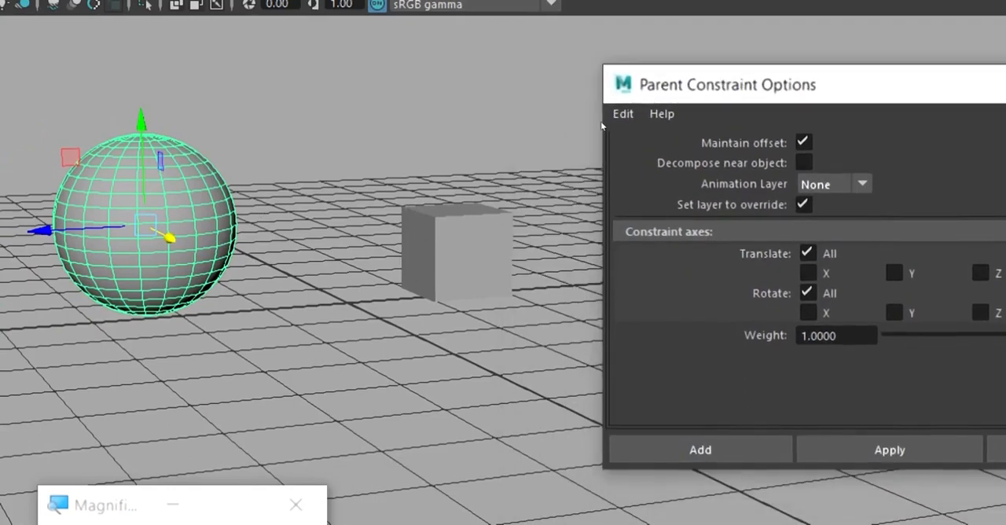
Alternate the selection between the cube and the sphere to compare the constrained and the controlling object.
left_click(454, 210)
key("ctrl+z")
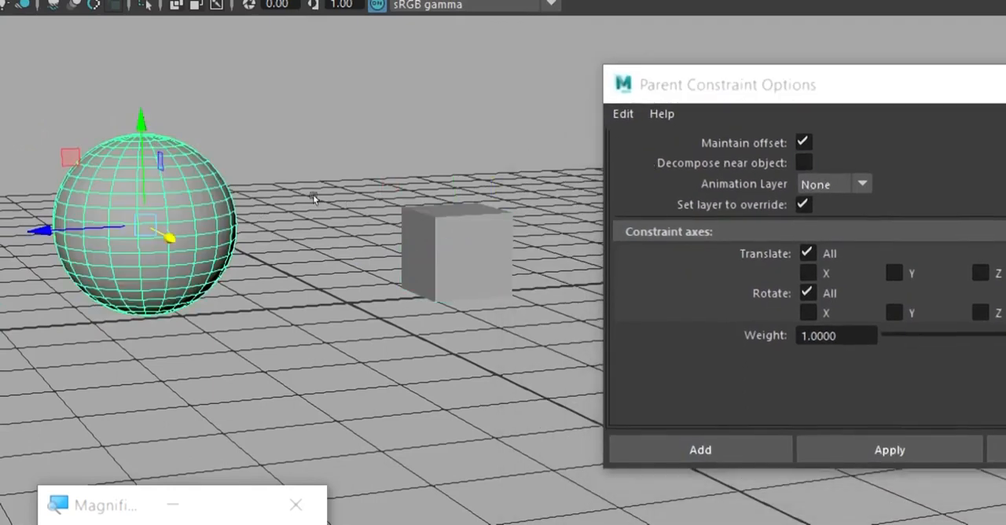
left_click(448, 206)
key("ctrl+z")
left_click(479, 206)
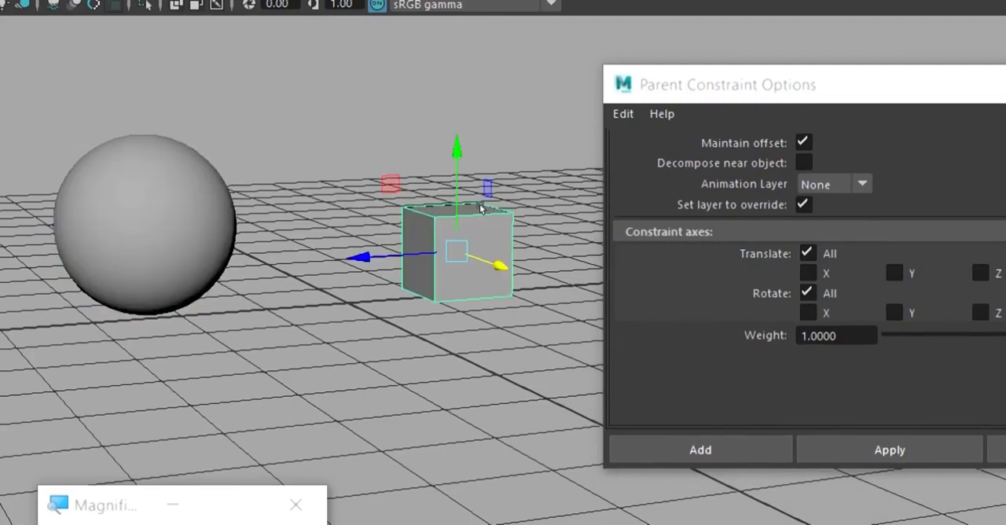
key("ctrl+z")
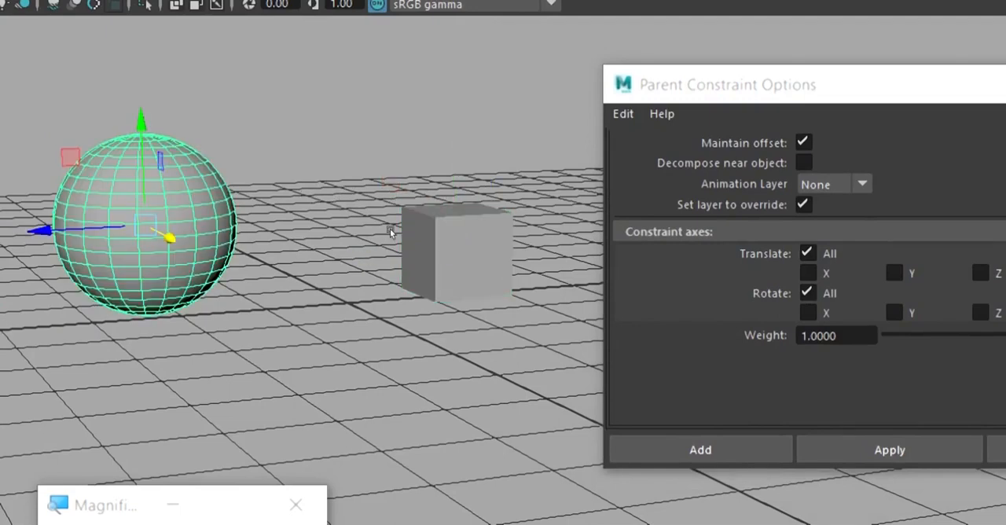
left_click(480, 203)
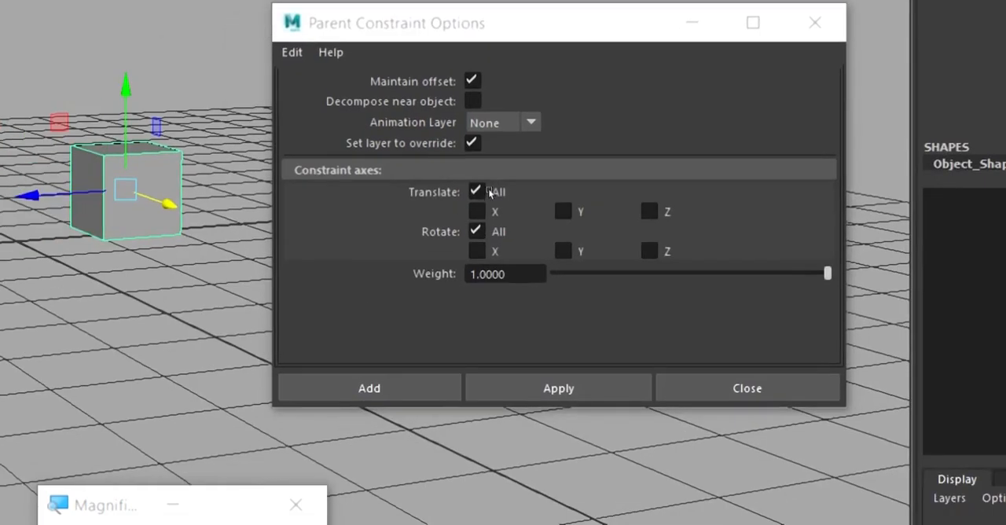
Restore the selection of the sphere followed by the cube, and apply the Parent constraint with Maintain offset enabled.
left_click(304, 218)
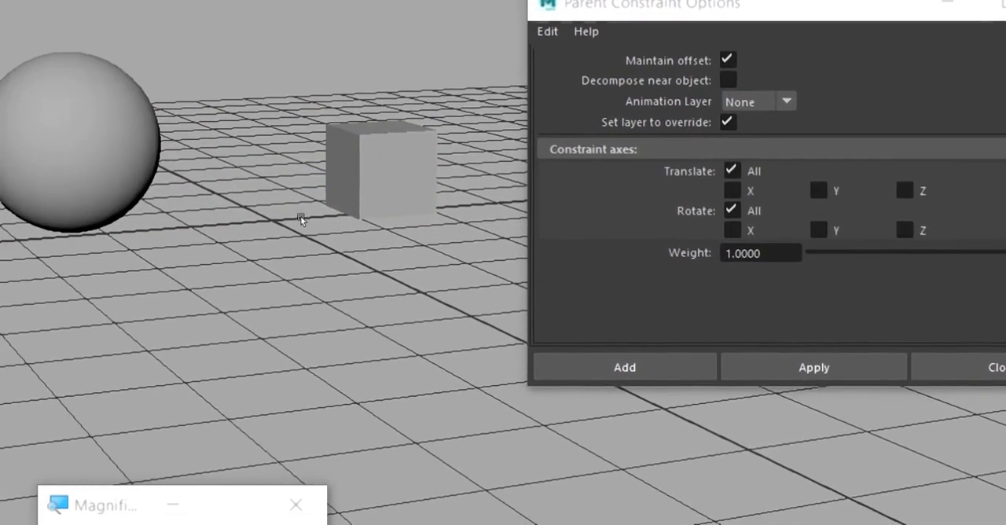
key("ctrl+z")
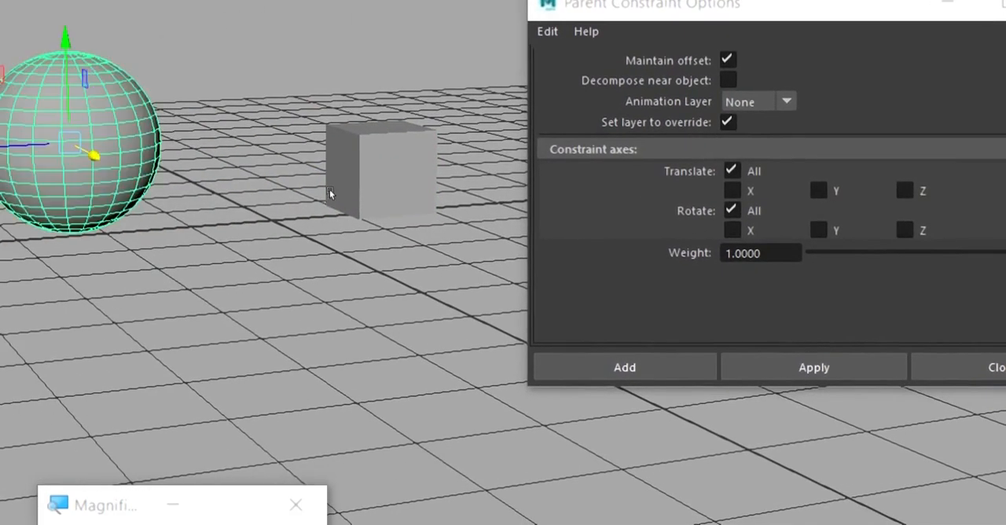
key("ctrl+z")
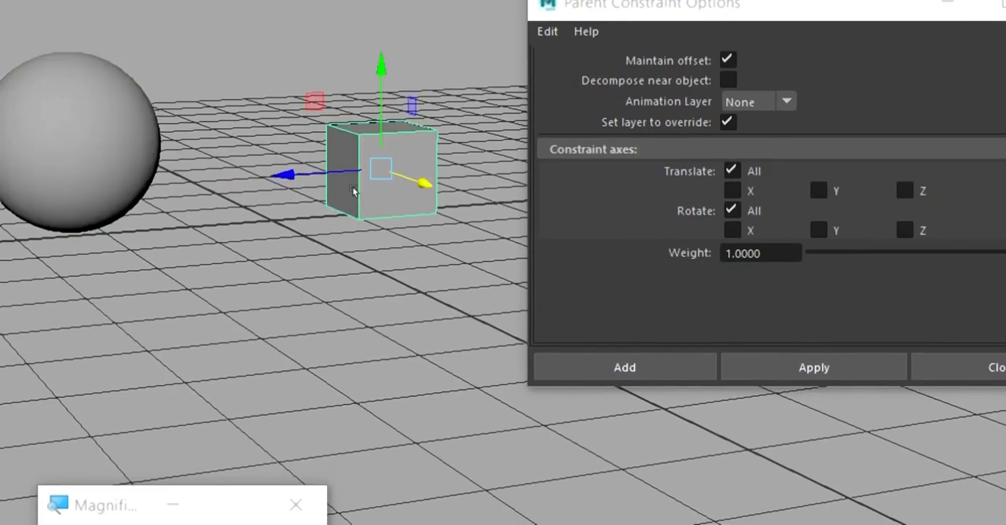
key("ctrl+z")
key("ctrl+z")
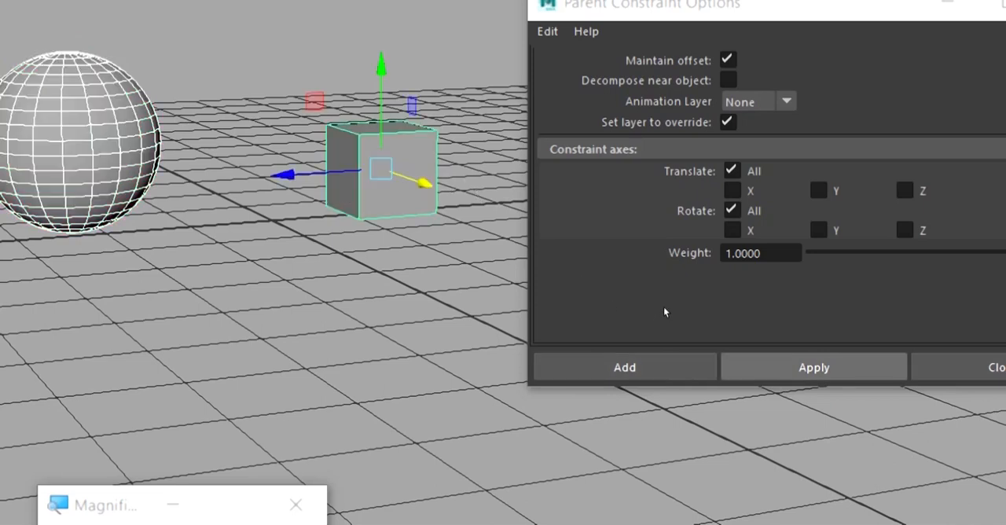
left_click(814, 367)
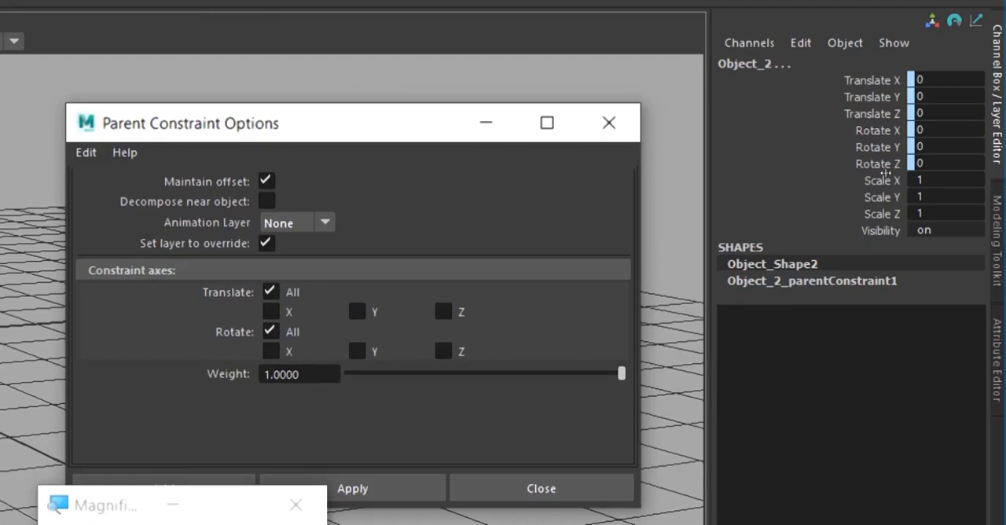
Undo the Parent constraint on the cube and clear the selection.
key("ctrl+z")
key("ctrl+z")
key("ctrl+z")
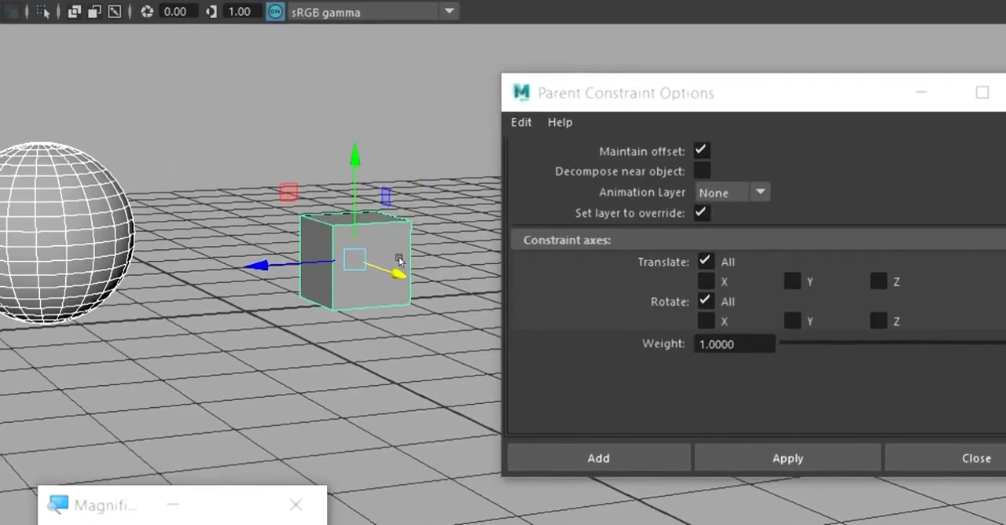
left_click(414, 253)
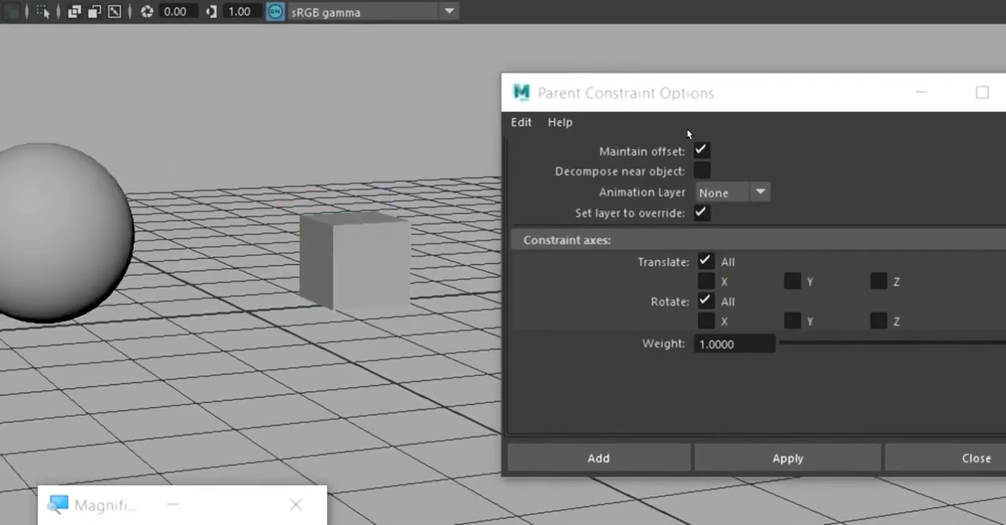
Apply a Parent constraint with Maintain offset turned off, using the sphere as the driver and the cube as the driven object.
left_click(650, 152)
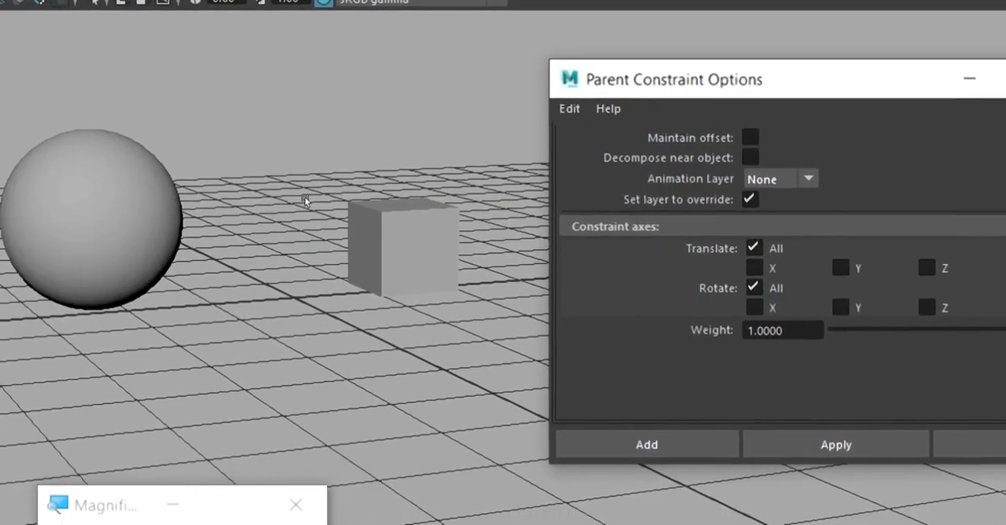
left_click(306, 201)
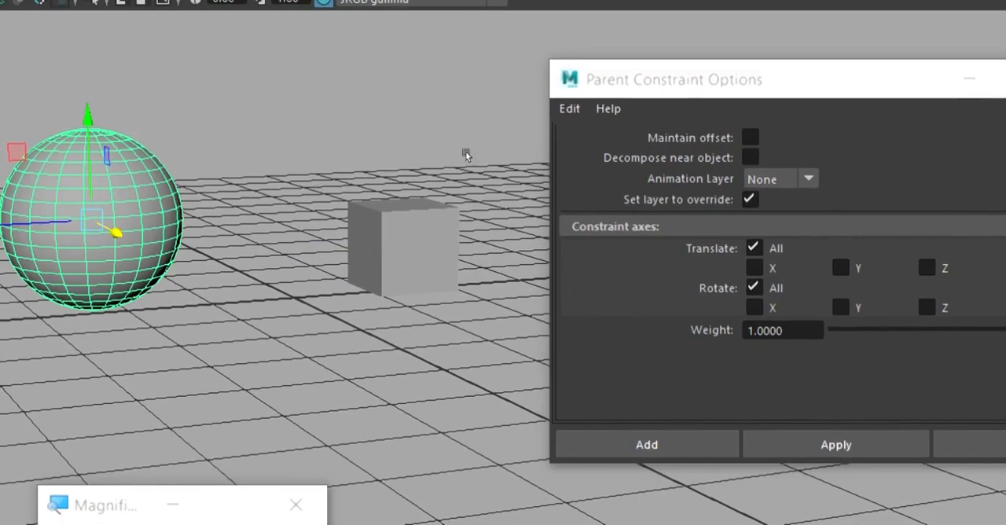
left_click(481, 198)
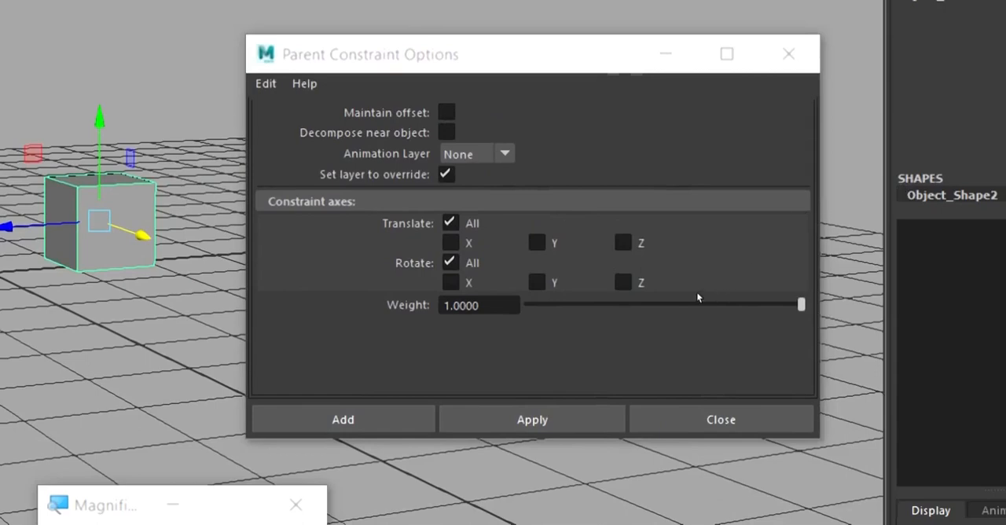
left_click(532, 419)
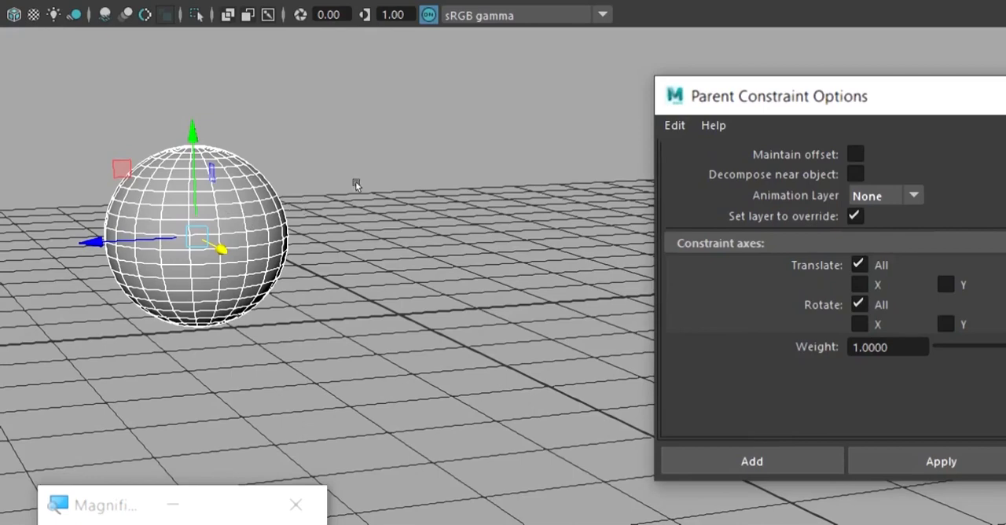
Select only the sphere and switch the viewport to wireframe display to examine the cube's position relative to it.
left_click(344, 187)
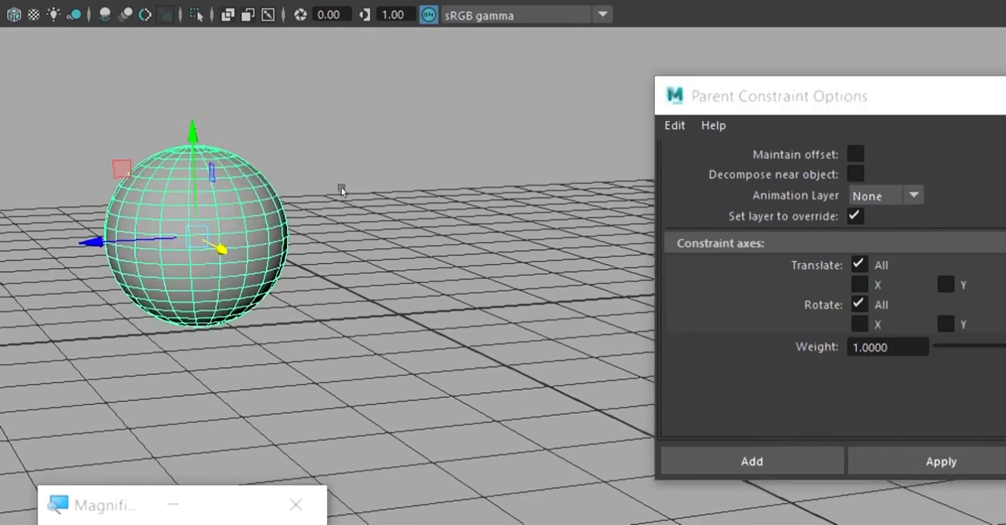
key("4")
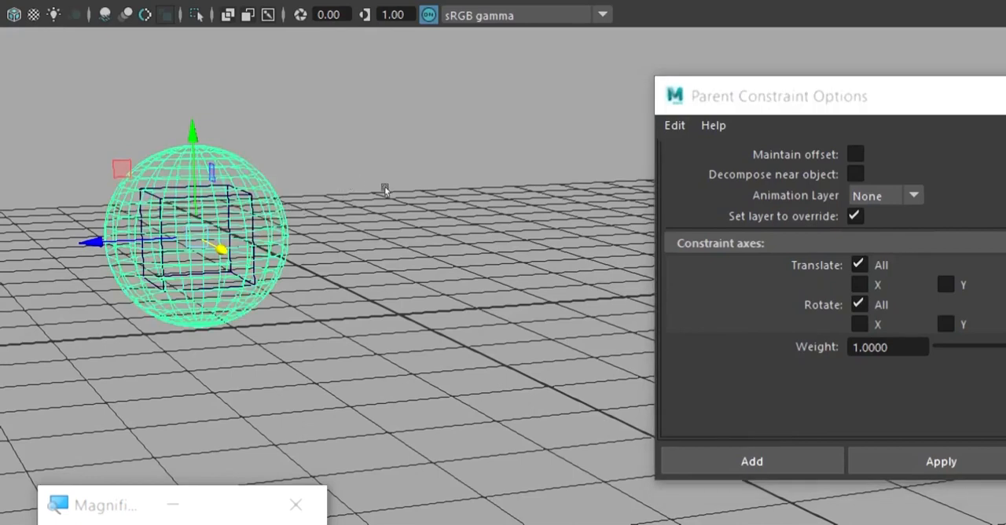
left_click(386, 188)
scroll(383, 191, "up", 2)
left_click(309, 155)
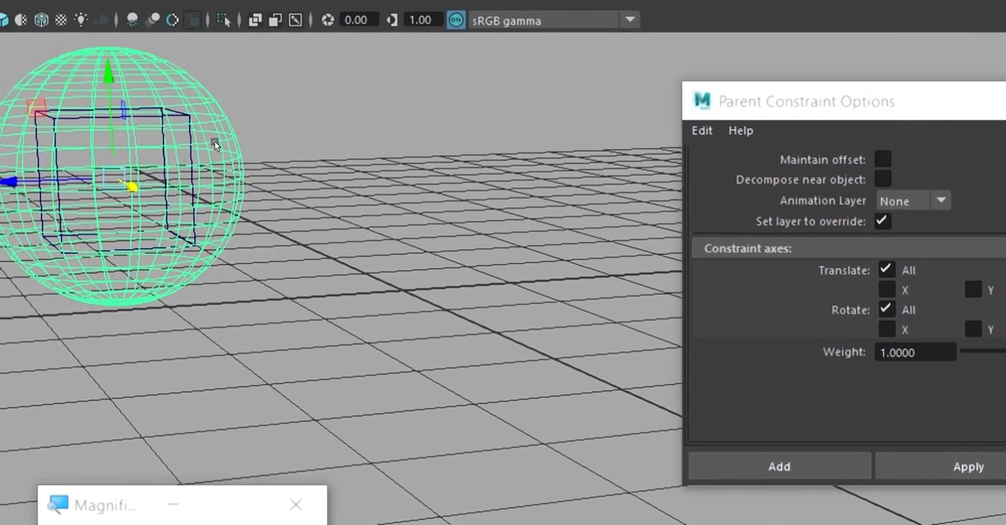
left_click(215, 144)
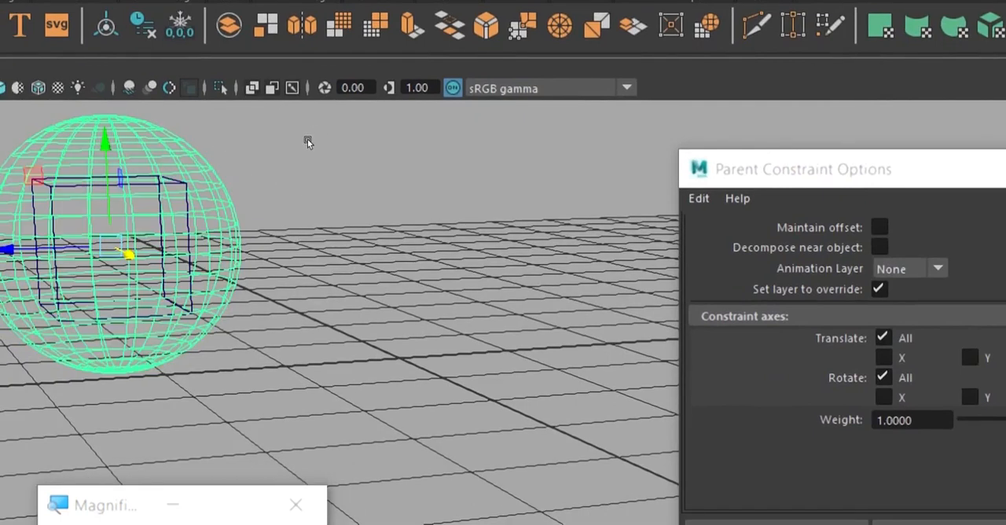
Undo the Parent constraint applied without offset and turn Maintain offset back on, keeping the cube selected last.
key("ctrl+z")
key("ctrl+z")
key("ctrl+z")
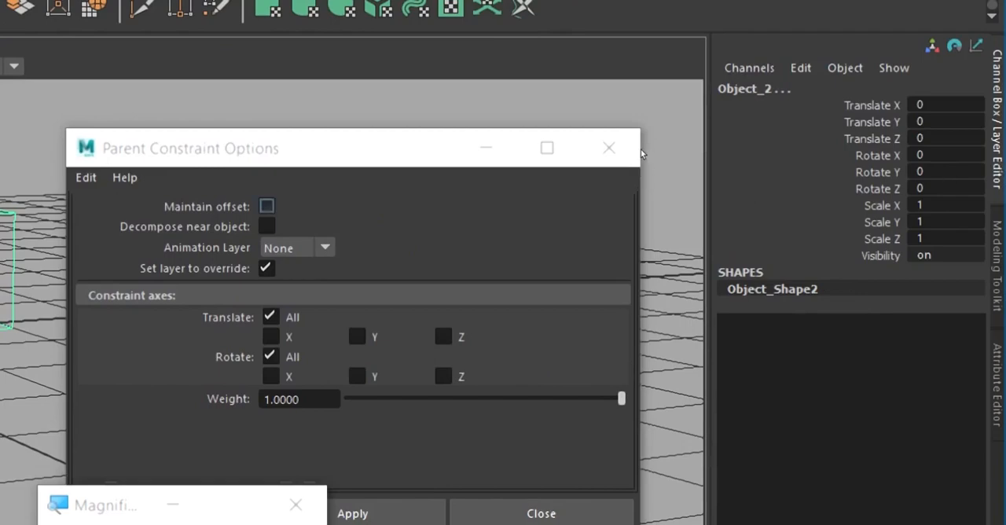
left_click(266, 206)
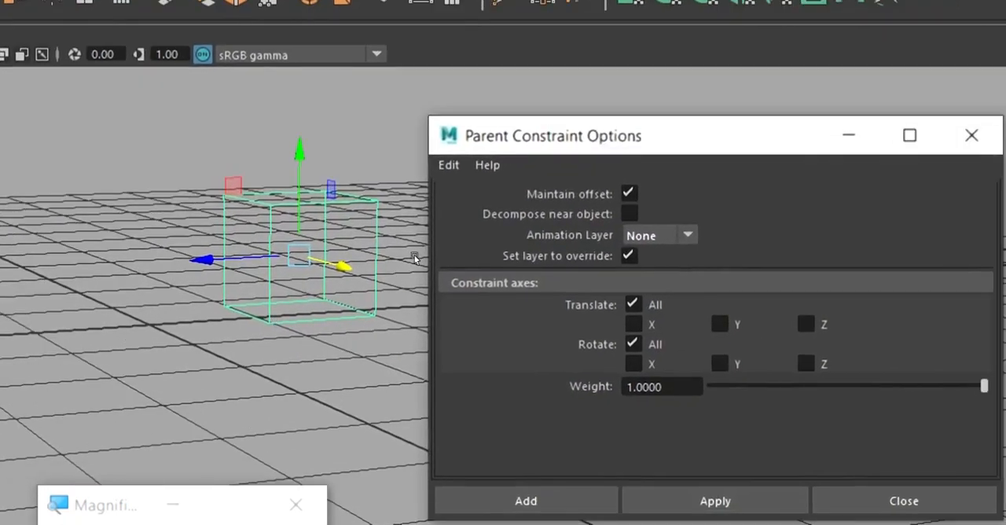
left_click(481, 253)
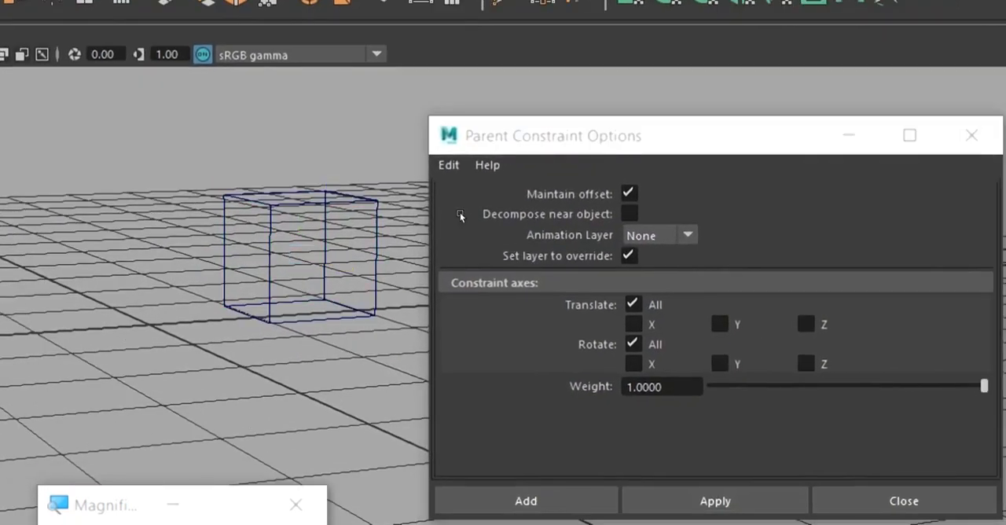
key("ctrl+z")
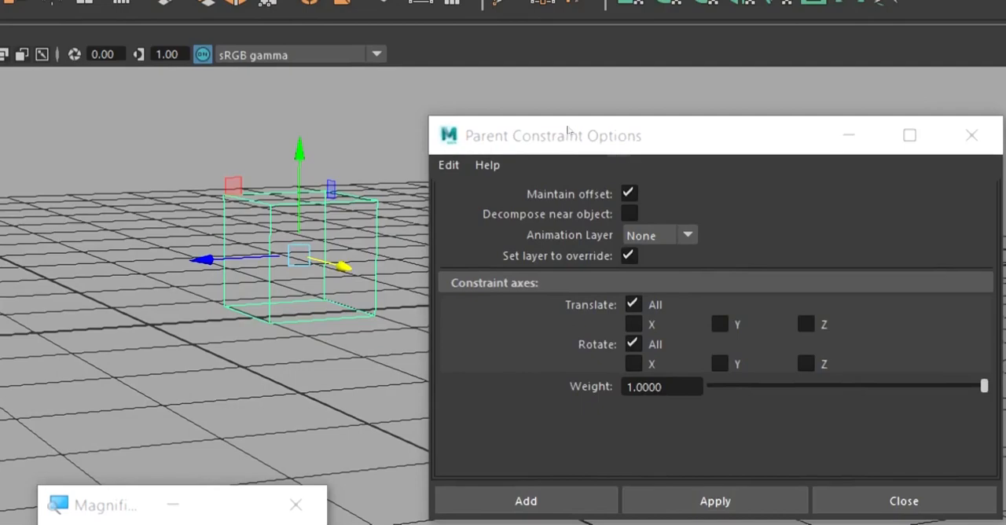